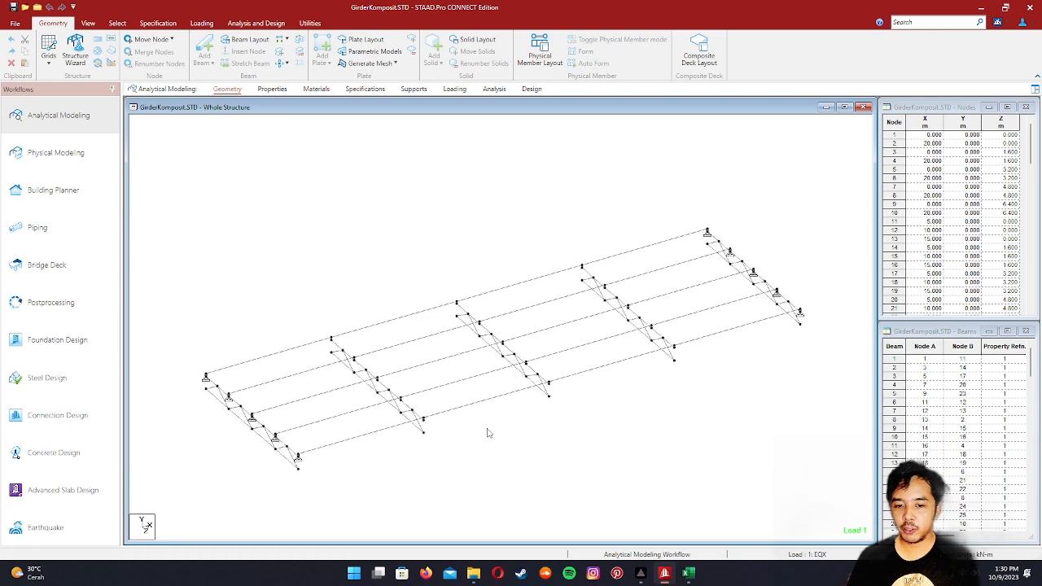
pyautogui.scroll(-1, 488, 429)
pyautogui.scroll(3, 488, 429)
pyautogui.scroll(-1, 488, 429)
pyautogui.scroll(-3, 487, 433)
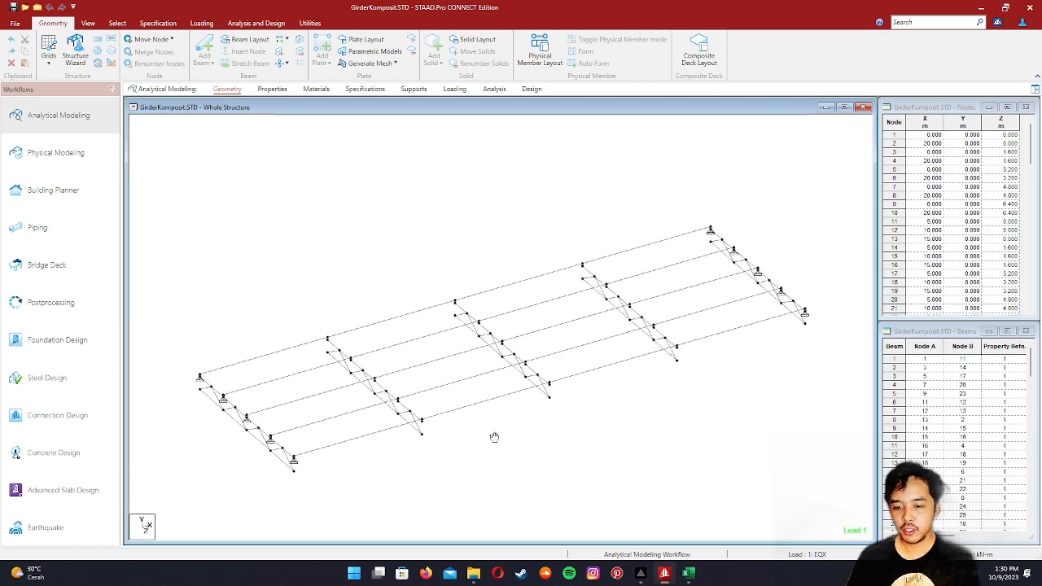
pyautogui.scroll(1, 486, 433)
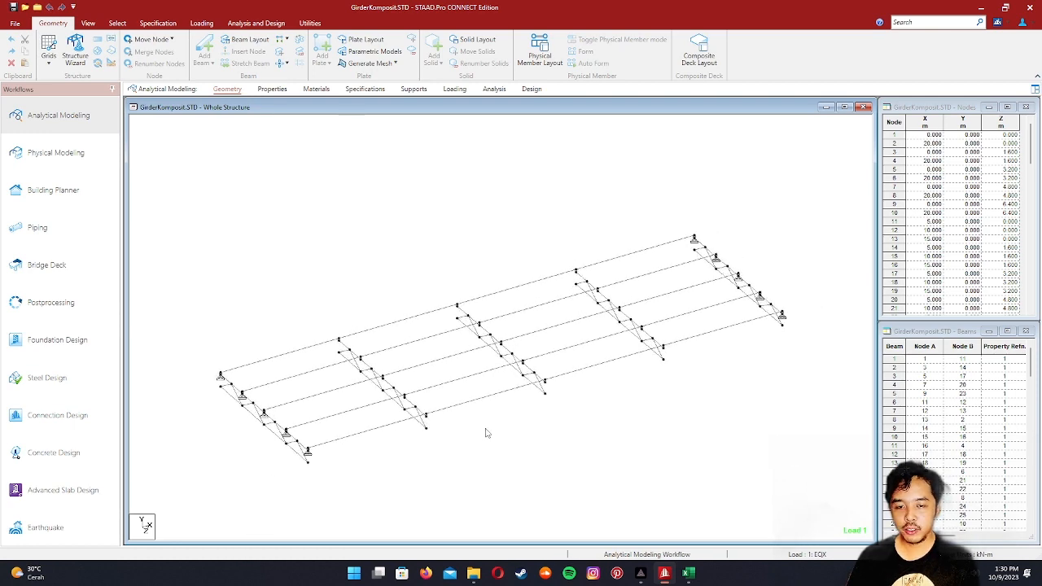
pyautogui.scroll(-2, 590, 403)
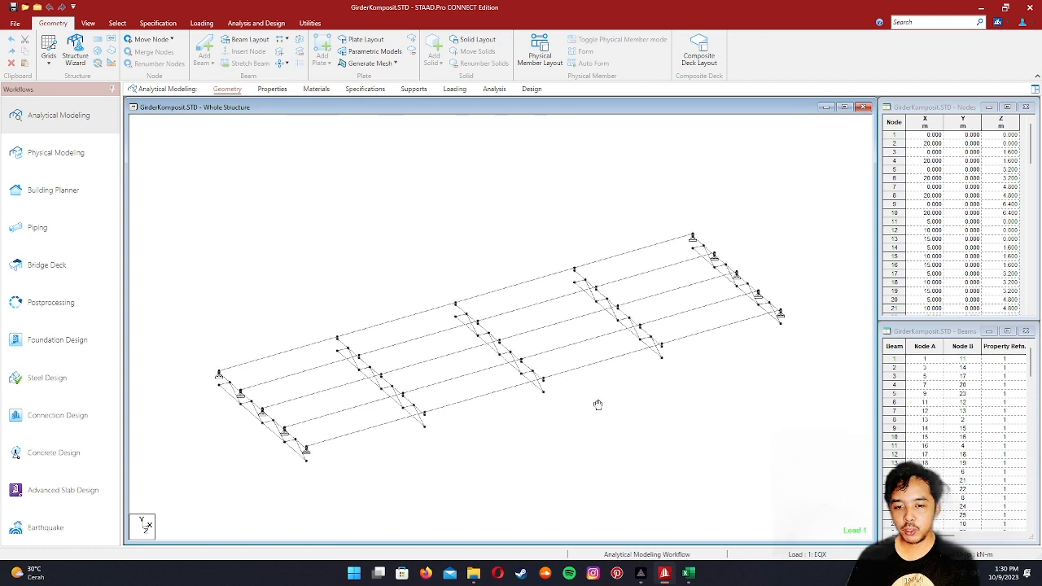
pyautogui.scroll(2, 490, 409)
# - Open a 3D rendering of the whole girder structure
pyautogui.rightClick(509, 418)
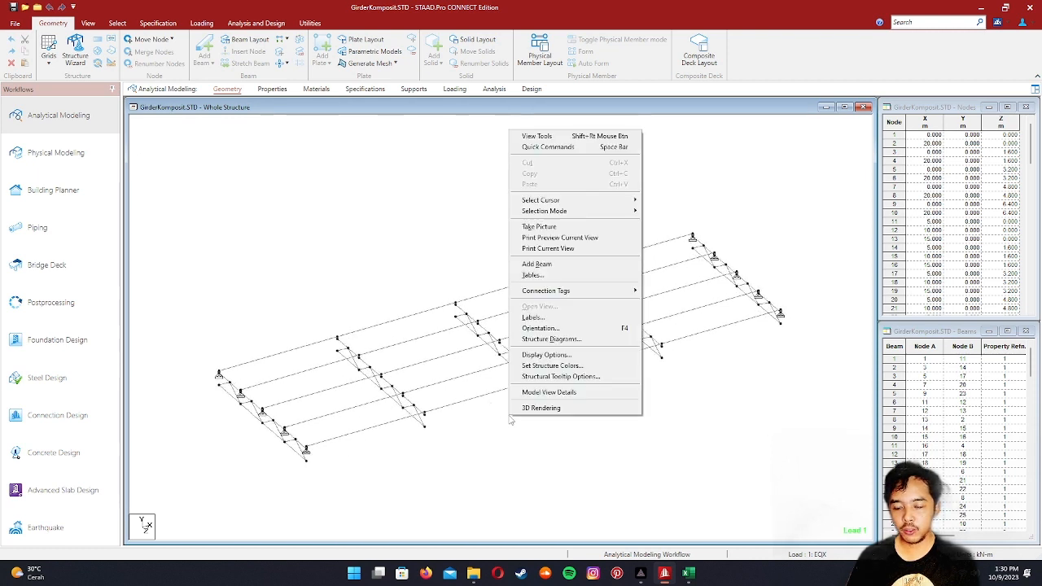
pyautogui.click(522, 409)
pyautogui.rightClick(529, 423)
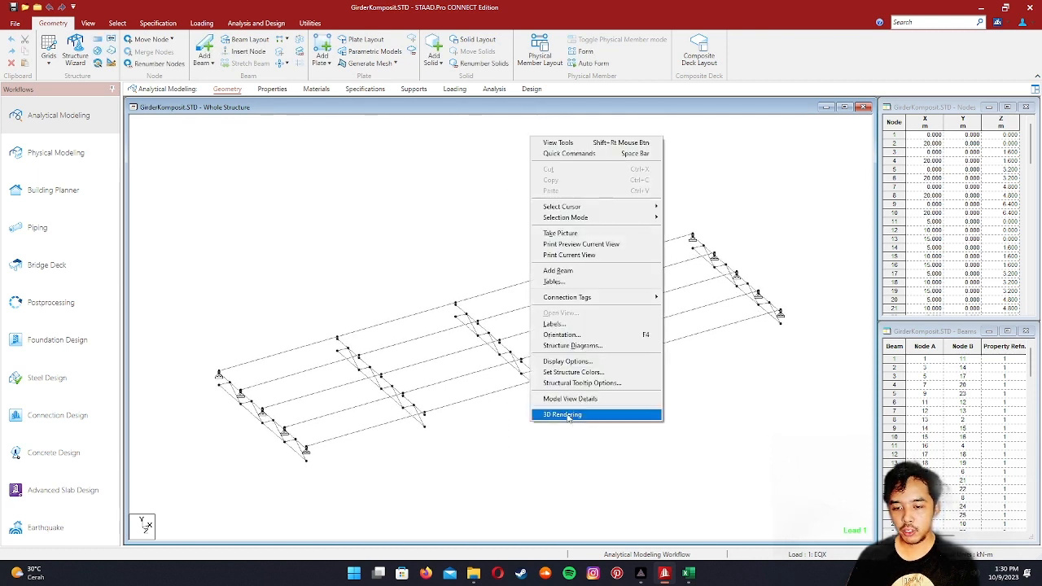
pyautogui.click(566, 413)
# - Examine the girders and truss bracing from several angles in the rendered view, and close that view
pyautogui.moveTo(761, 374); pyautogui.dragTo(602, 480)
pyautogui.moveTo(686, 582)
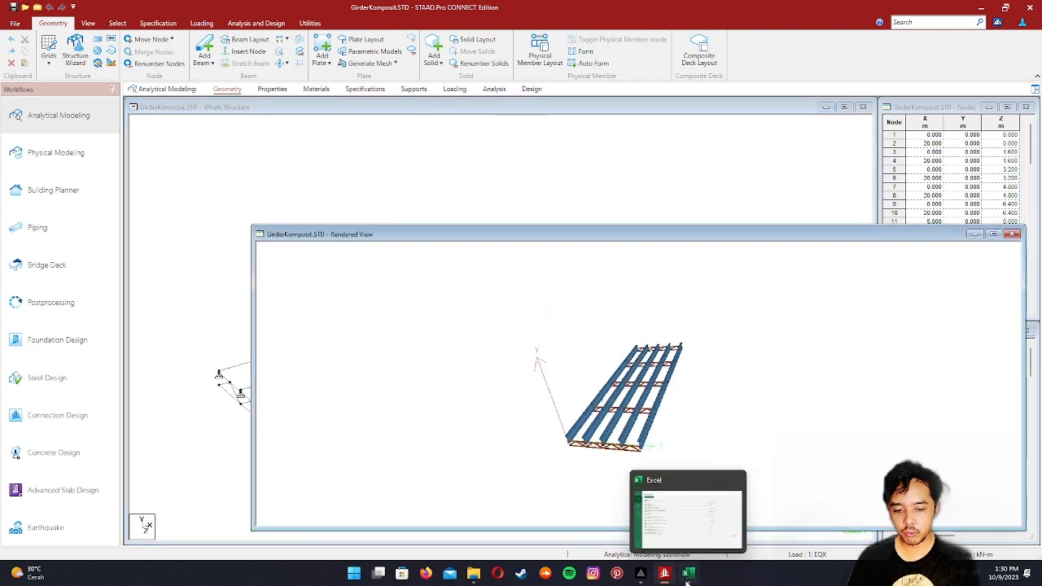
pyautogui.moveTo(549, 456); pyautogui.dragTo(630, 436)
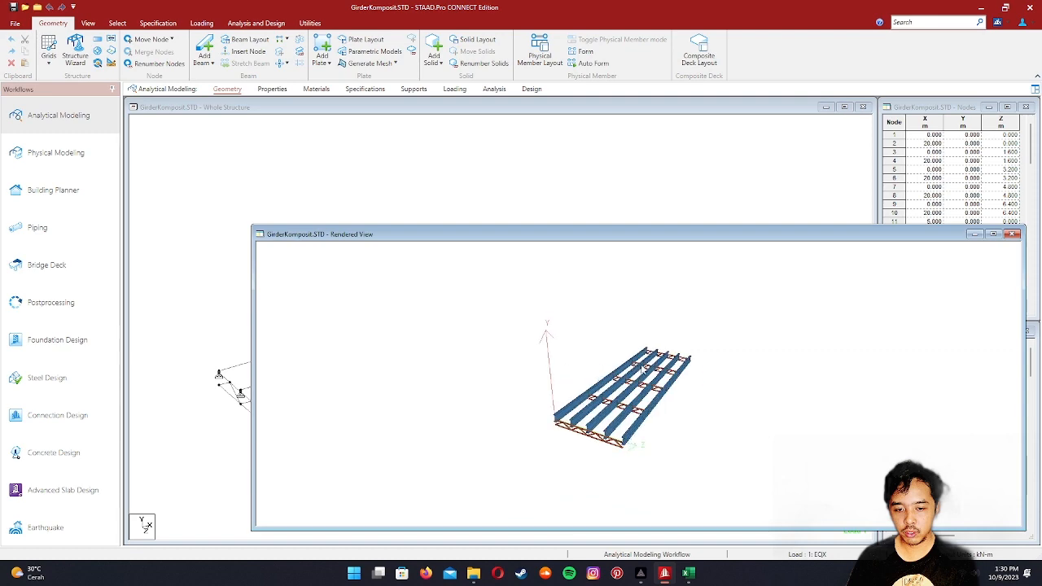
pyautogui.moveTo(643, 369); pyautogui.dragTo(631, 418)
pyautogui.scroll(6, 631, 418)
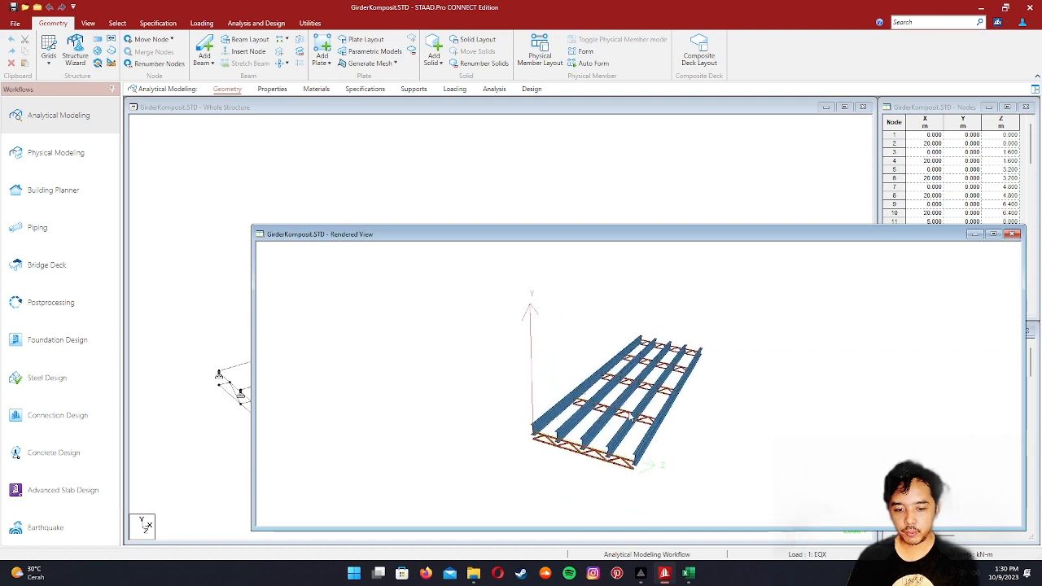
pyautogui.scroll(5, 631, 418)
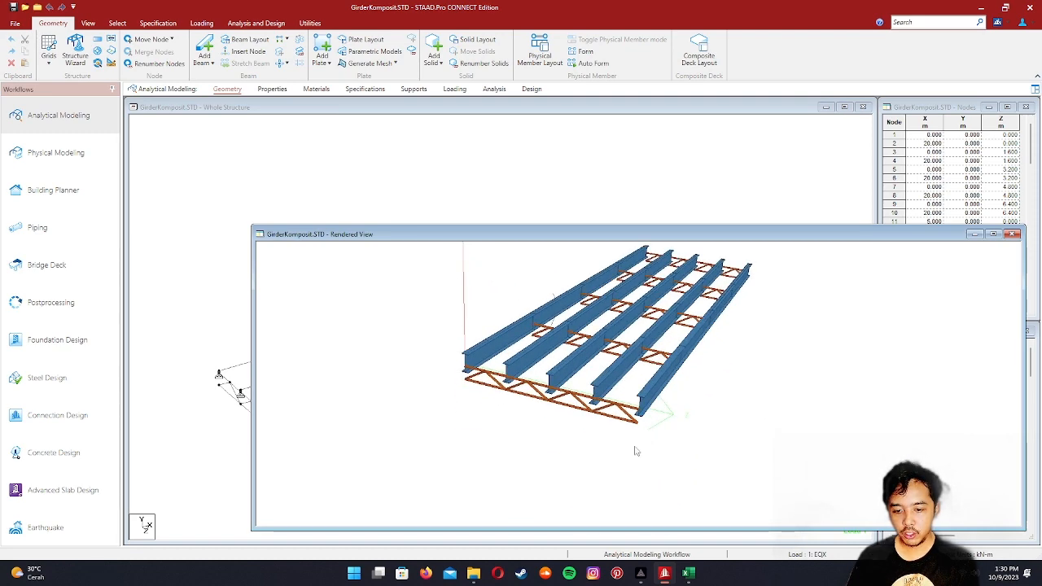
pyautogui.scroll(4, 607, 435)
pyautogui.moveTo(605, 435); pyautogui.dragTo(589, 383)
pyautogui.scroll(-7, 556, 450)
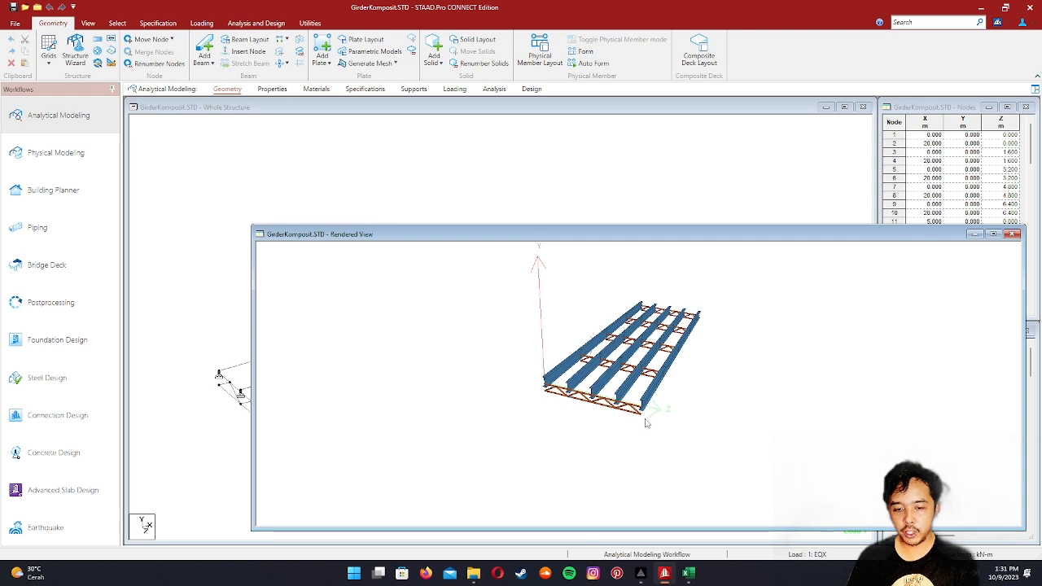
pyautogui.click(1012, 234)
# - Examine the supports and the truss bracing at the near end of the girders in the wireframe model
pyautogui.scroll(1, 452, 442)
pyautogui.moveTo(454, 443); pyautogui.dragTo(572, 426, button='middle')
pyautogui.scroll(1, 454, 443)
pyautogui.moveTo(453, 444); pyautogui.dragTo(596, 404, button='middle')
pyautogui.scroll(2, 457, 378)
pyautogui.scroll(-3, 521, 387)
pyautogui.scroll(-1, 597, 404)
pyautogui.scroll(3, 595, 404)
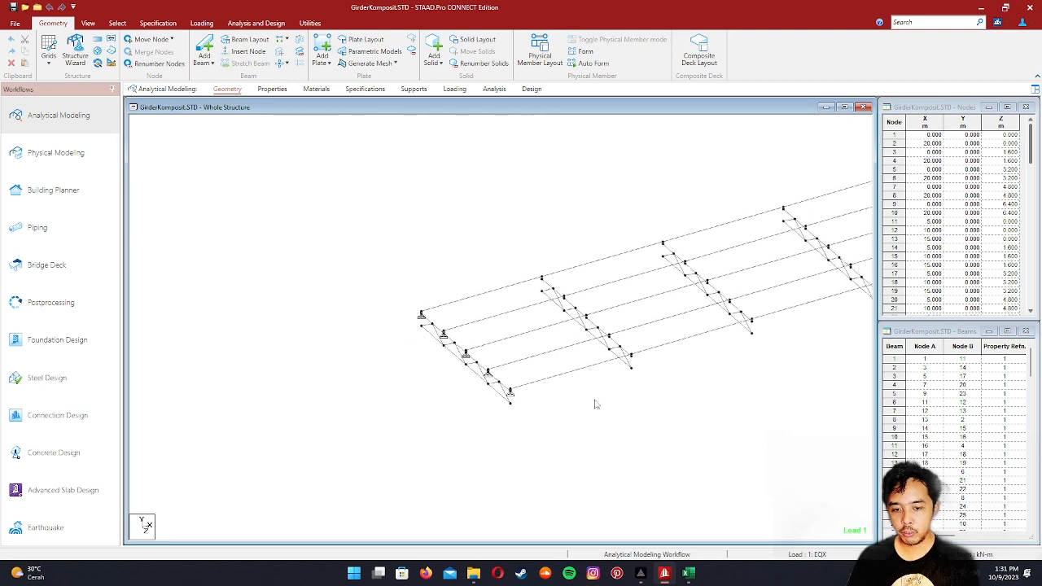
pyautogui.scroll(3, 595, 401)
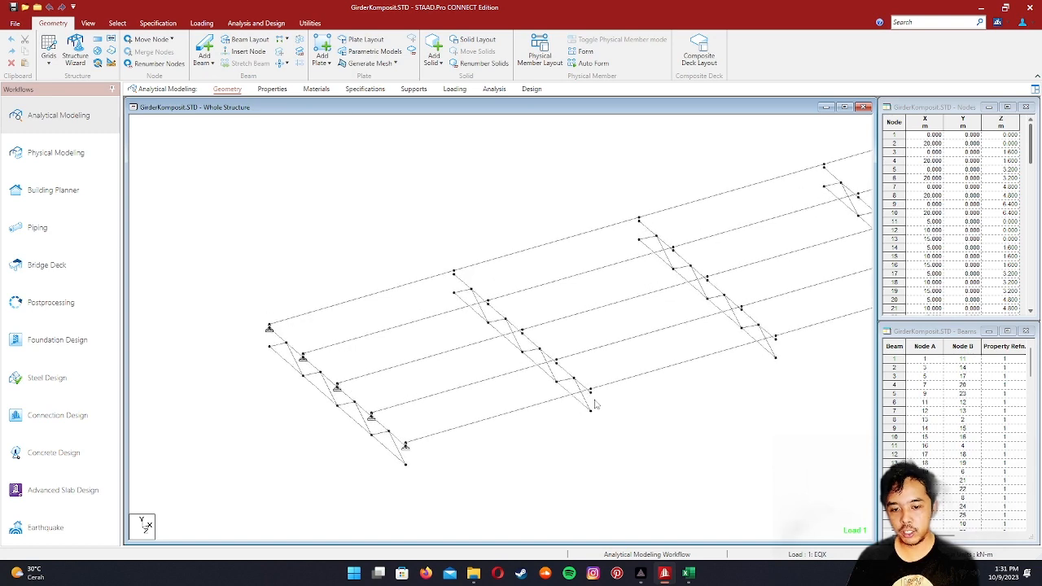
pyautogui.moveTo(595, 402); pyautogui.dragTo(434, 363, button='middle')
pyautogui.scroll(2, 427, 406)
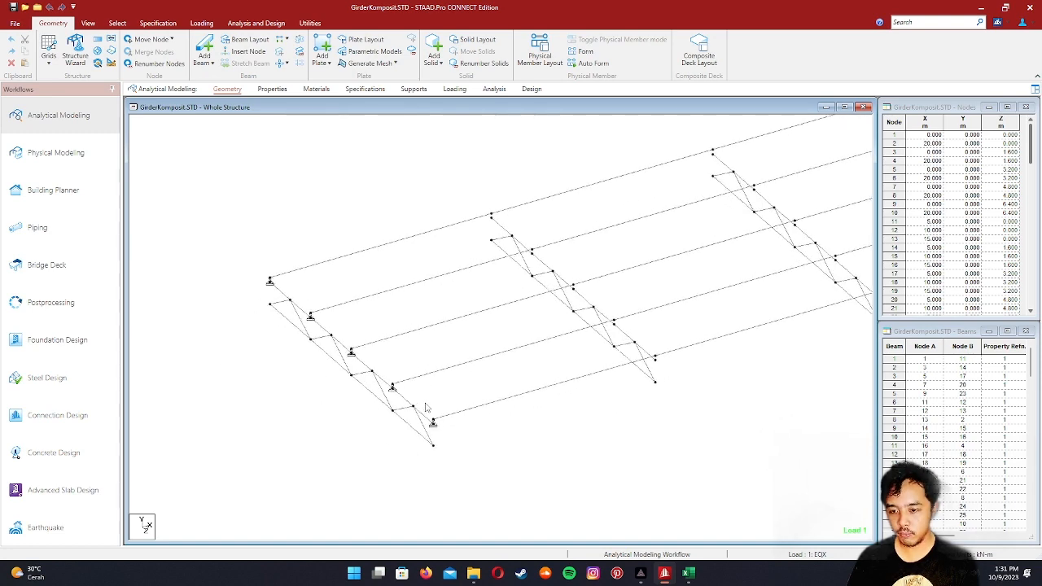
pyautogui.moveTo(432, 411); pyautogui.dragTo(483, 361, button='middle')
pyautogui.scroll(1, 478, 433)
pyautogui.moveTo(476, 420); pyautogui.dragTo(496, 427, button='middle')
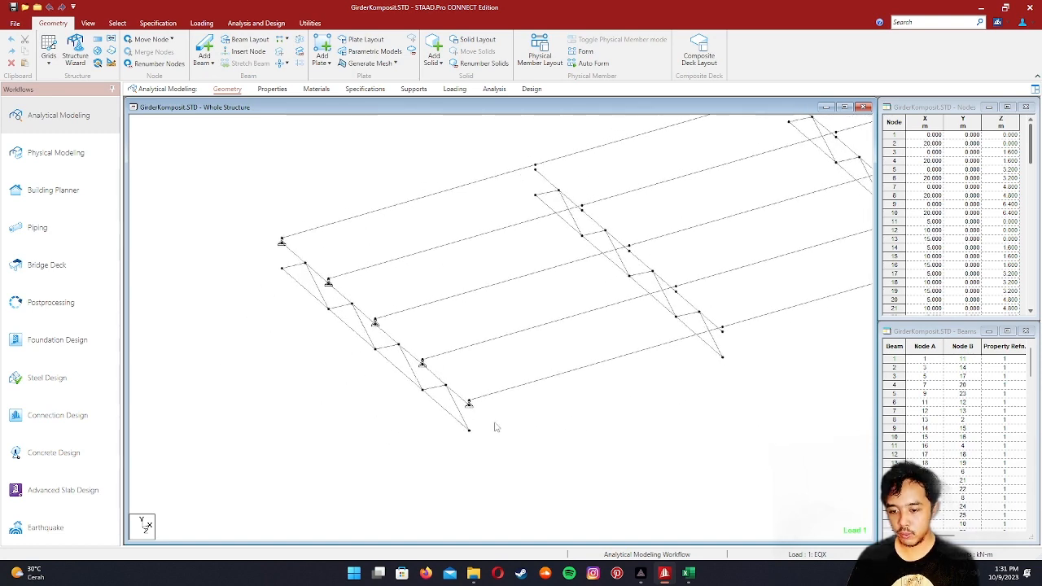
pyautogui.moveTo(375, 364); pyautogui.dragTo(403, 381, button='middle')
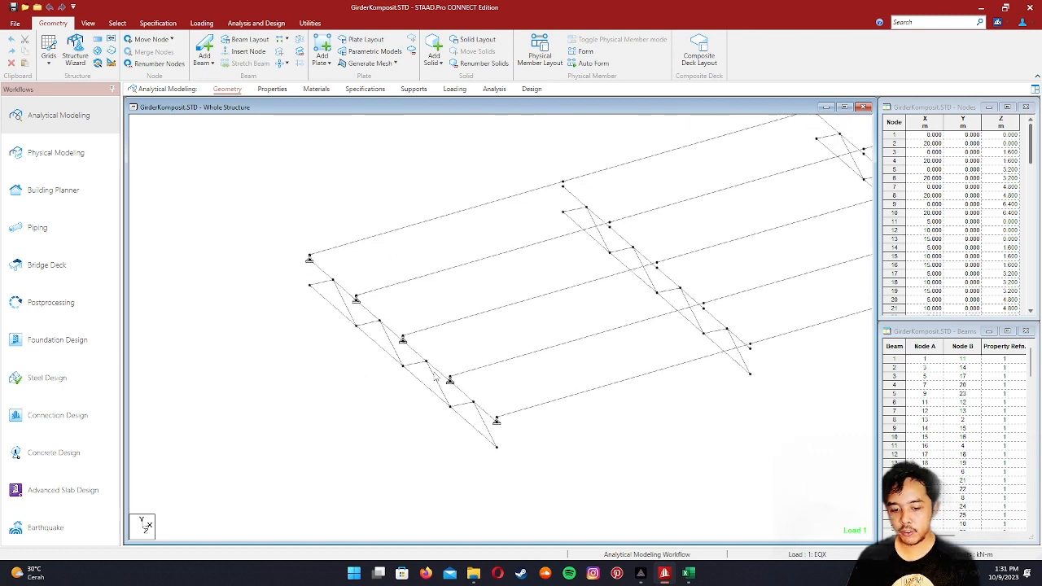
pyautogui.moveTo(531, 351); pyautogui.dragTo(507, 357, button='middle')
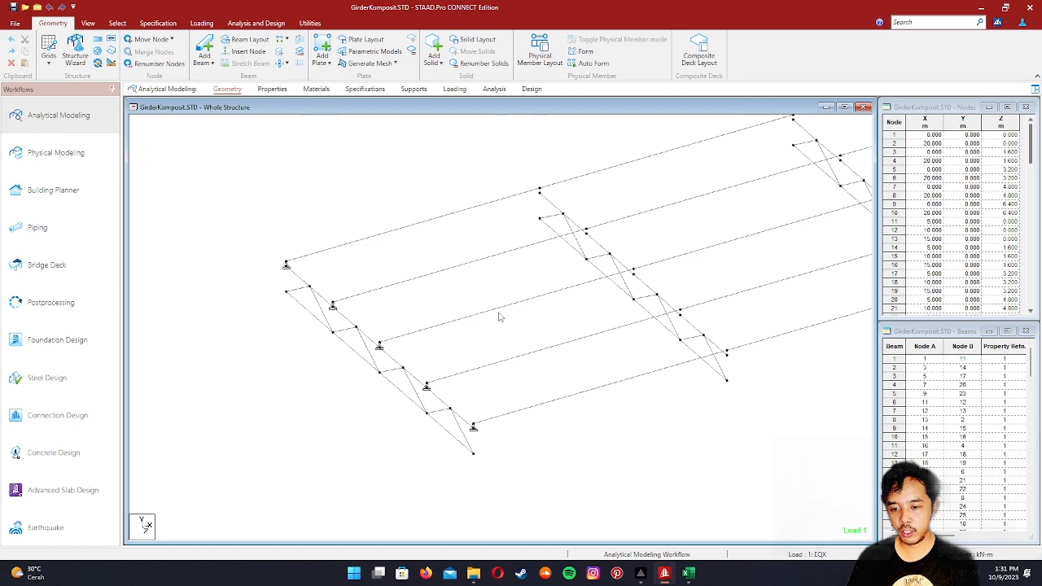
# - Examine how the intermediate truss bracing meets the longitudinal girders along the span
pyautogui.click(499, 313)
pyautogui.click(489, 336)
pyautogui.scroll(-1, 489, 337)
pyautogui.moveTo(508, 296); pyautogui.dragTo(508, 309, button='middle')
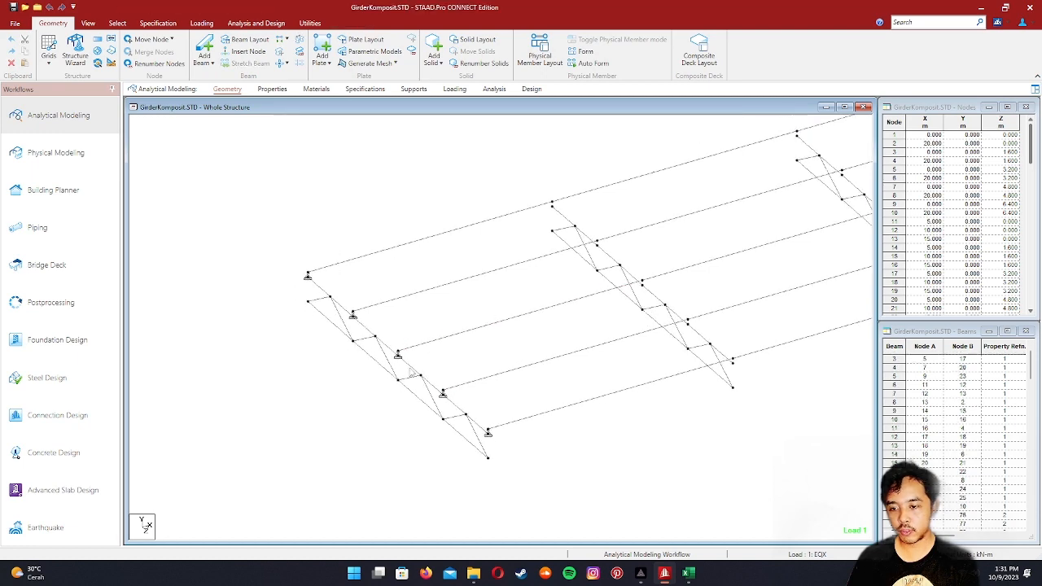
pyautogui.scroll(3, 570, 471)
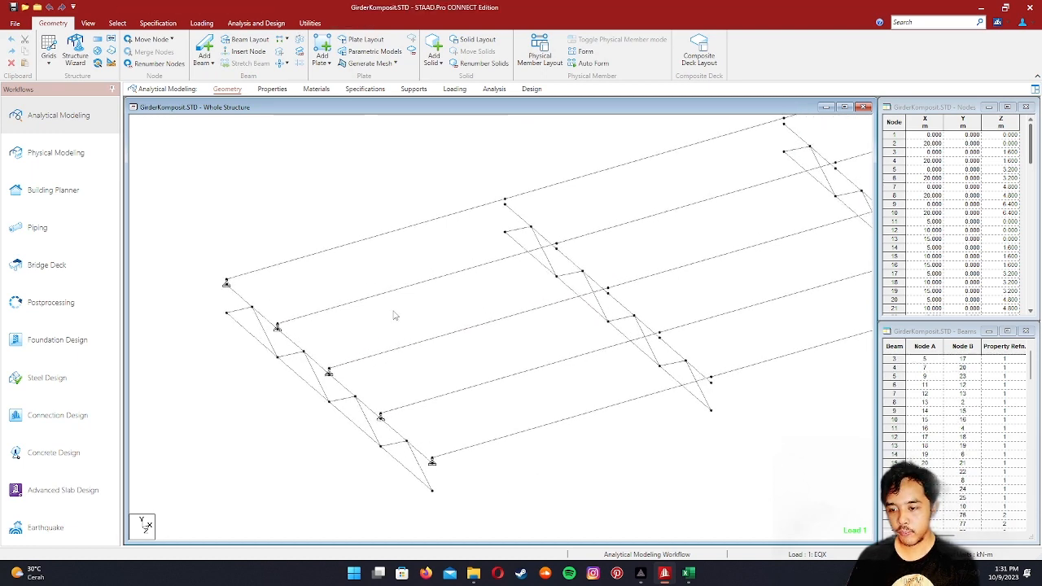
pyautogui.moveTo(399, 320); pyautogui.dragTo(521, 337, button='middle')
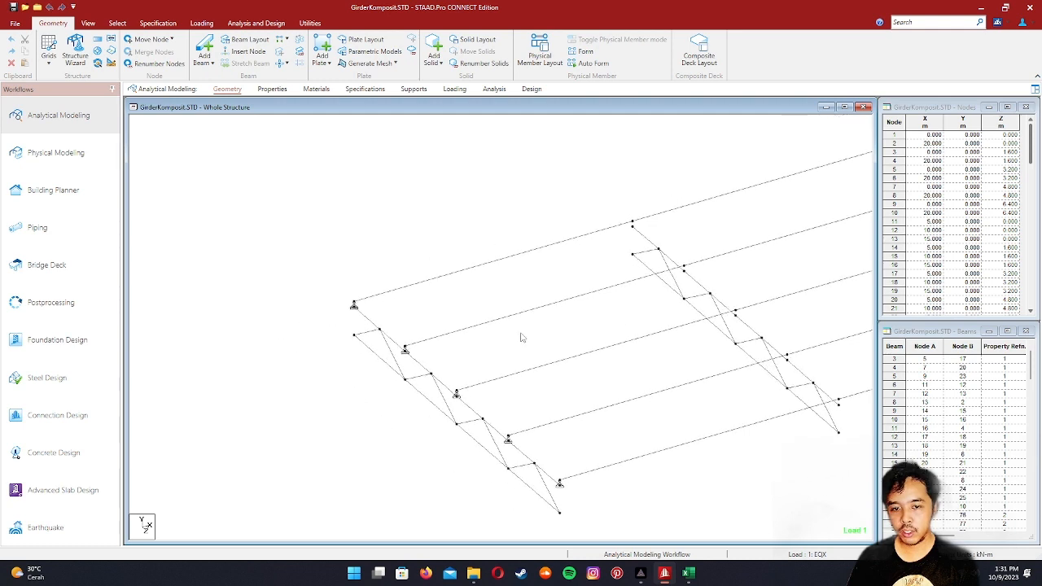
pyautogui.scroll(-5, 522, 337)
pyautogui.scroll(3, 522, 337)
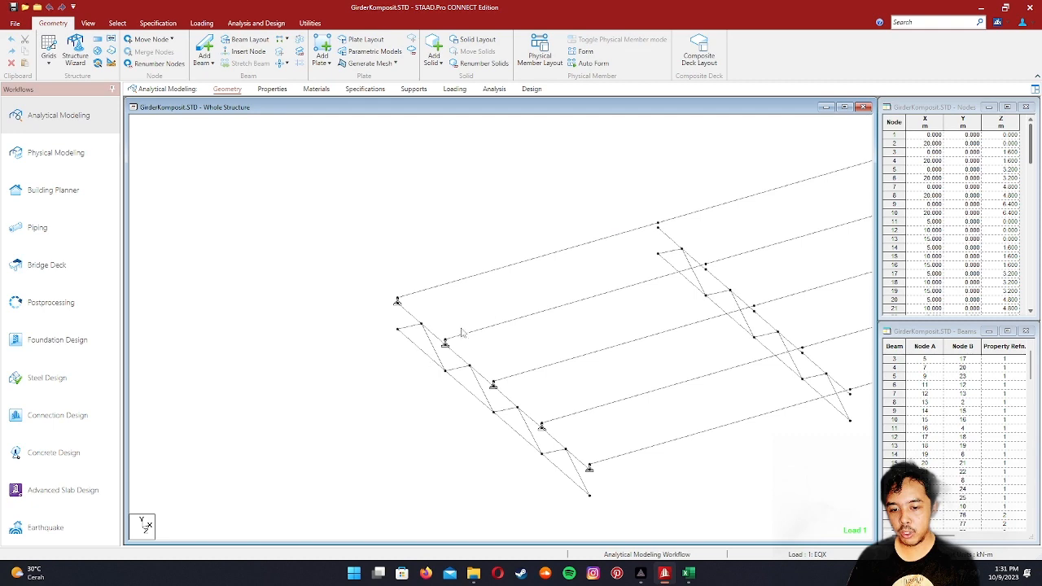
pyautogui.scroll(-2, 570, 313)
pyautogui.moveTo(724, 359); pyautogui.dragTo(465, 369, button='middle')
pyautogui.scroll(-4, 465, 373)
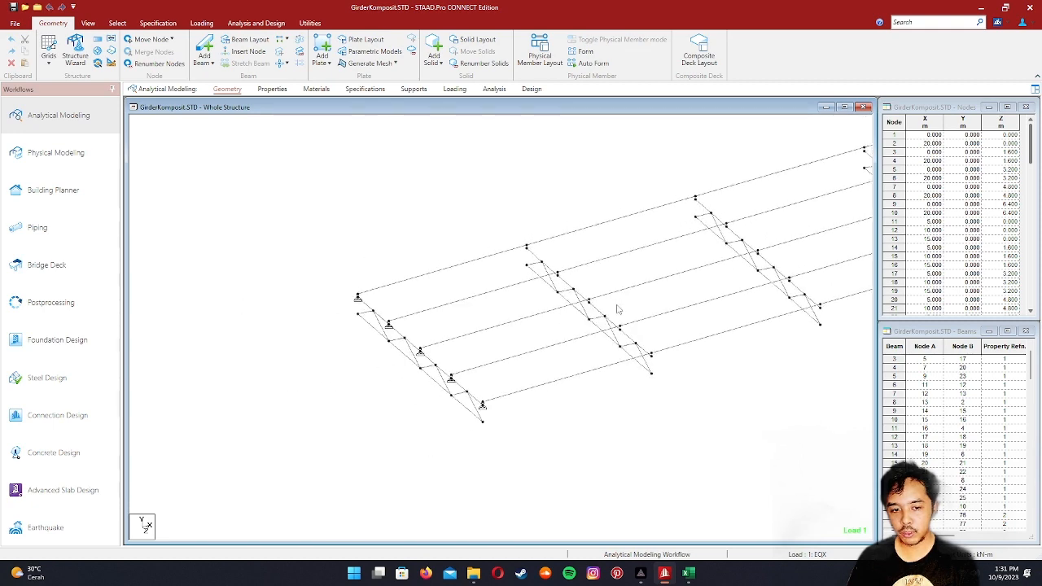
pyautogui.moveTo(639, 308); pyautogui.dragTo(493, 312, button='middle')
pyautogui.scroll(-2, 446, 338)
pyautogui.scroll(4, 386, 345)
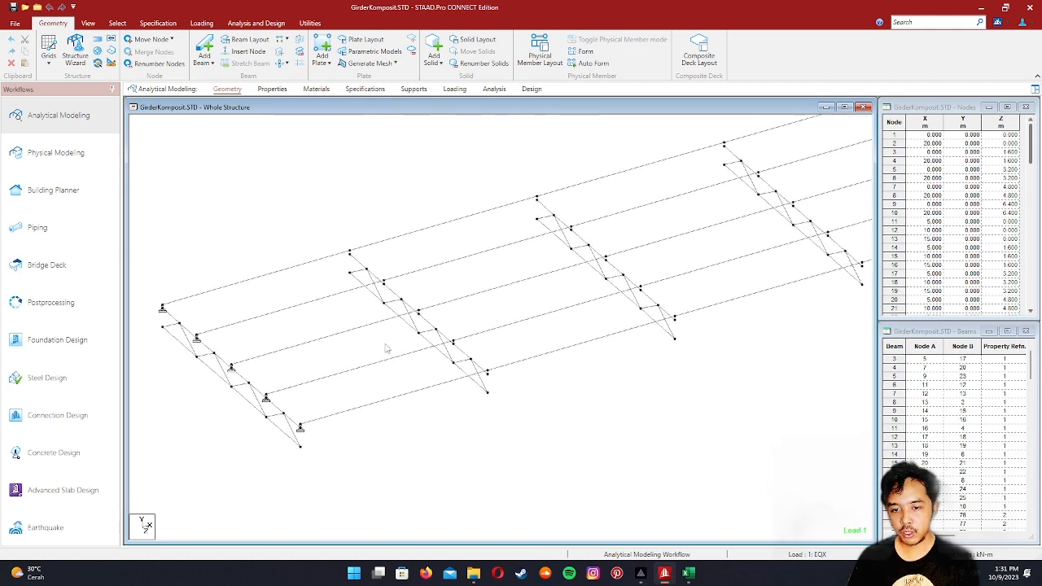
pyautogui.moveTo(386, 345); pyautogui.dragTo(474, 335, button='middle')
pyautogui.scroll(1, 413, 405)
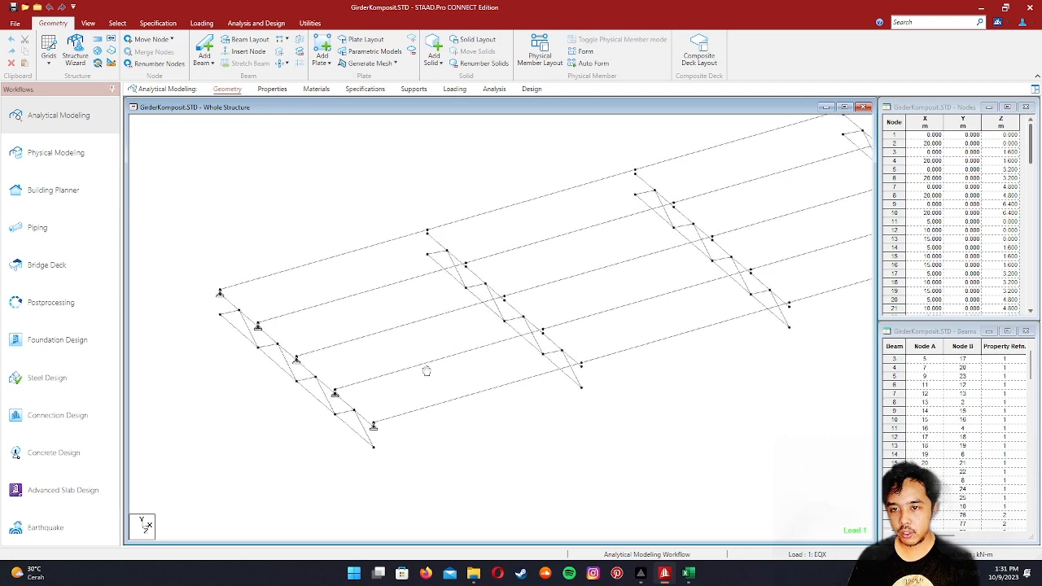
pyautogui.moveTo(427, 372); pyautogui.dragTo(495, 356, button='middle')
# - Turn on the Master Slave labels for the structure and apply the label settings
pyautogui.click(87, 23)
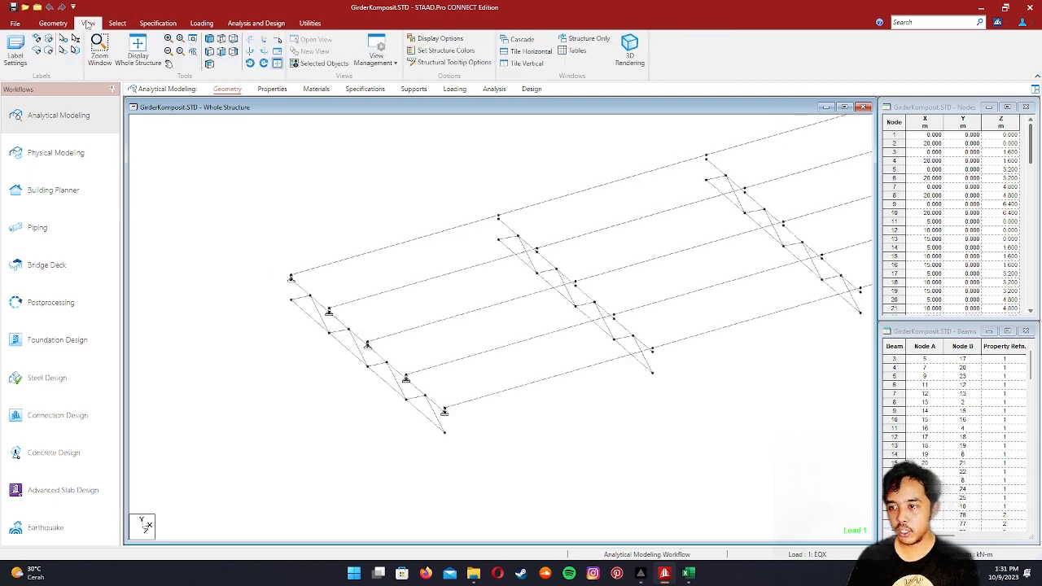
pyautogui.click(16, 51)
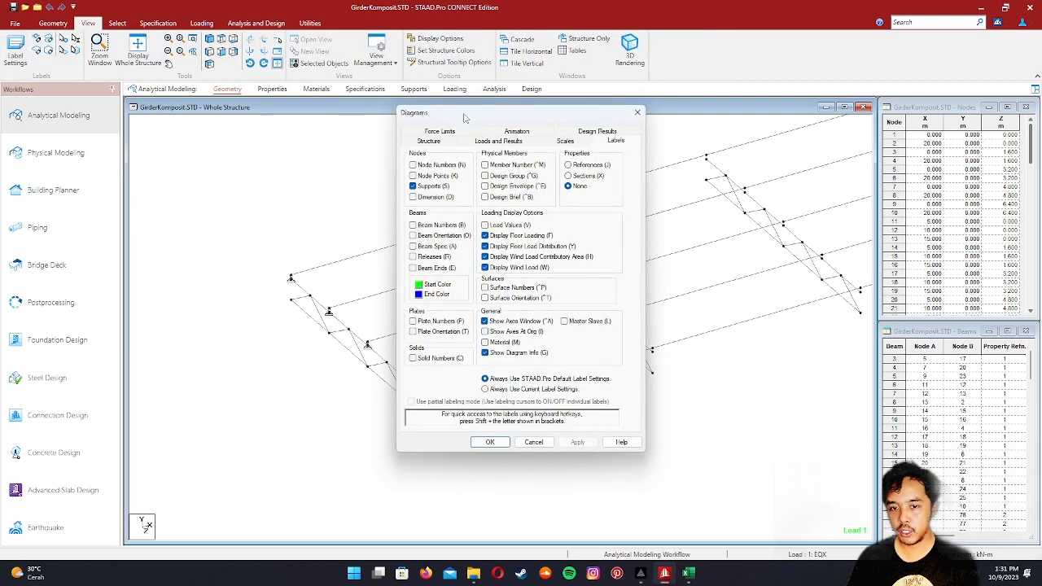
pyautogui.moveTo(465, 119); pyautogui.dragTo(671, 96)
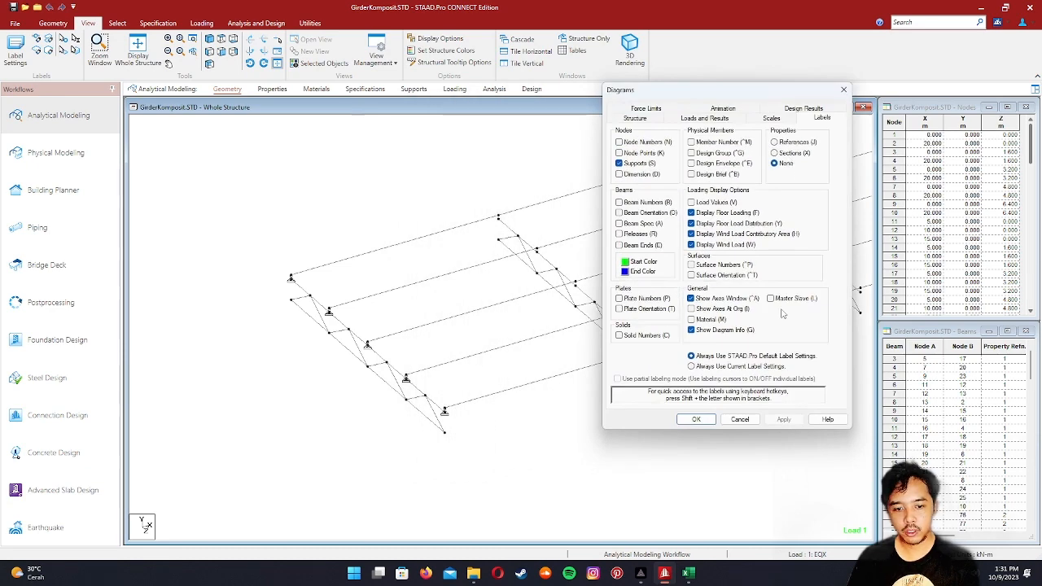
pyautogui.moveTo(671, 93); pyautogui.dragTo(650, 80)
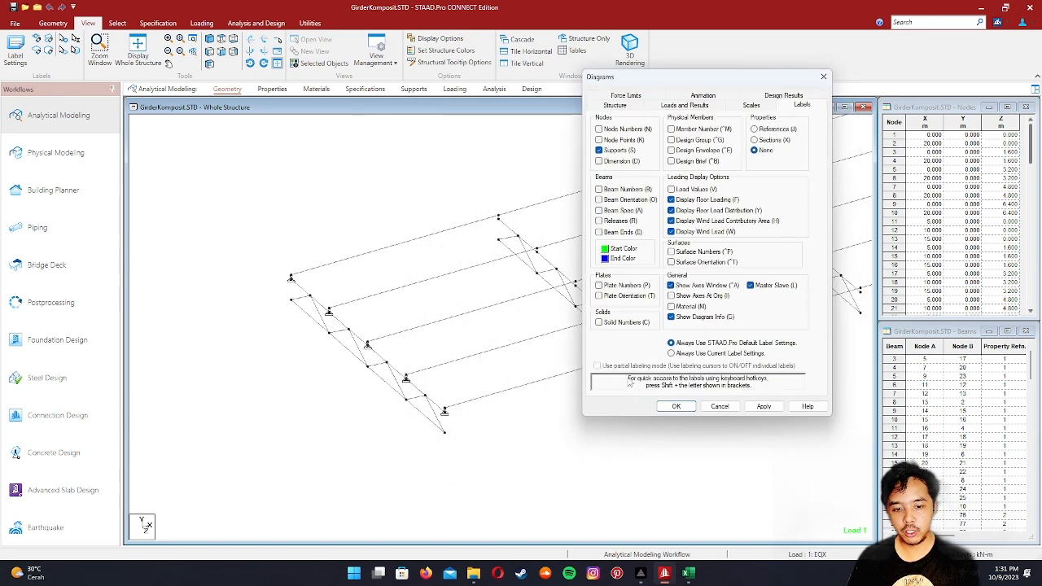
pyautogui.click(675, 407)
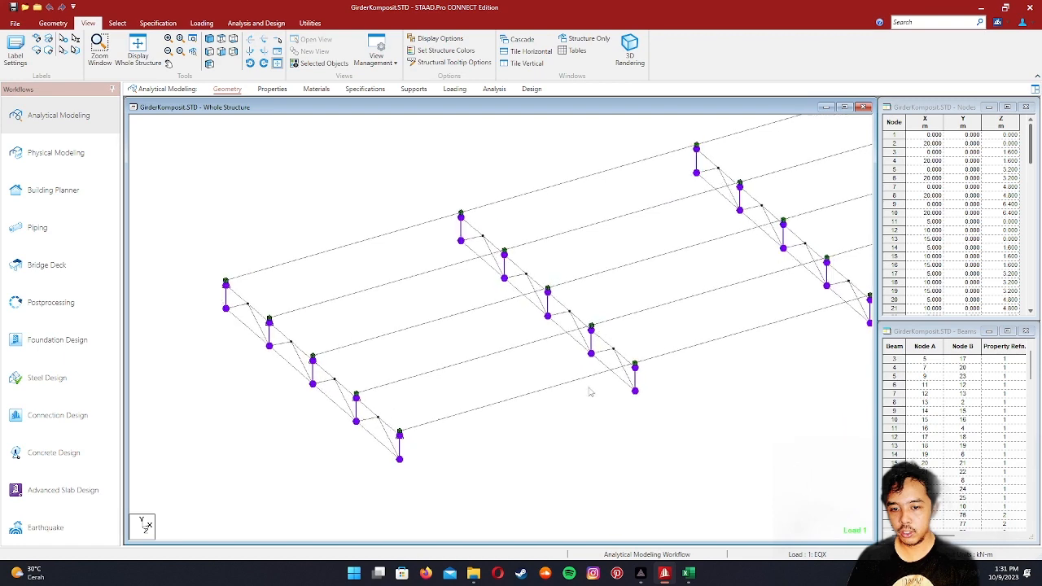
# - Examine the master and slave nodes linking the girder ends to the truss bracing at the first supports
pyautogui.scroll(3, 591, 399)
pyautogui.moveTo(470, 426); pyautogui.dragTo(682, 379, button='middle')
pyautogui.scroll(2, 494, 448)
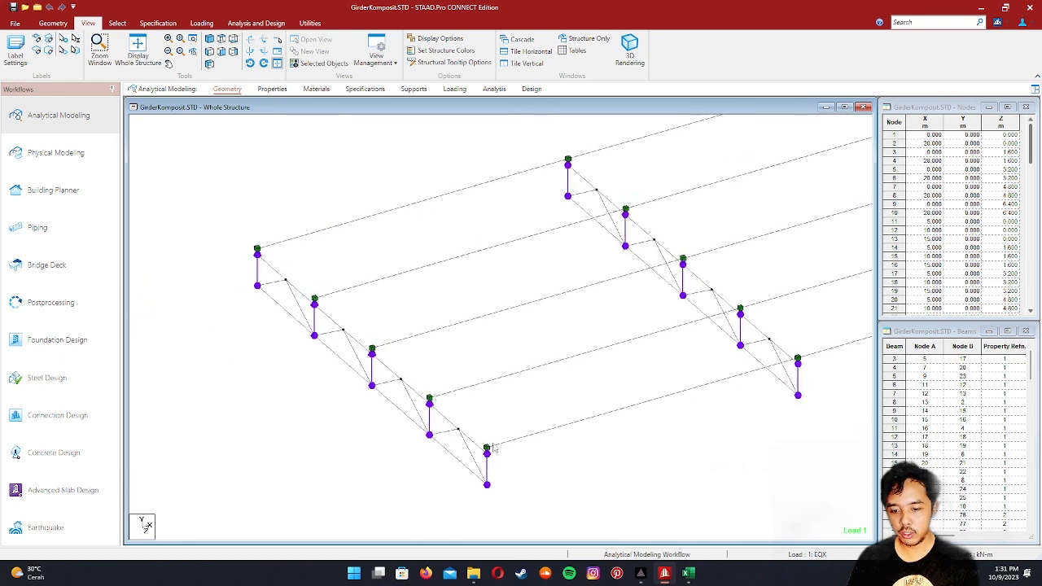
pyautogui.scroll(3, 493, 448)
pyautogui.moveTo(493, 449); pyautogui.dragTo(769, 479, button='middle')
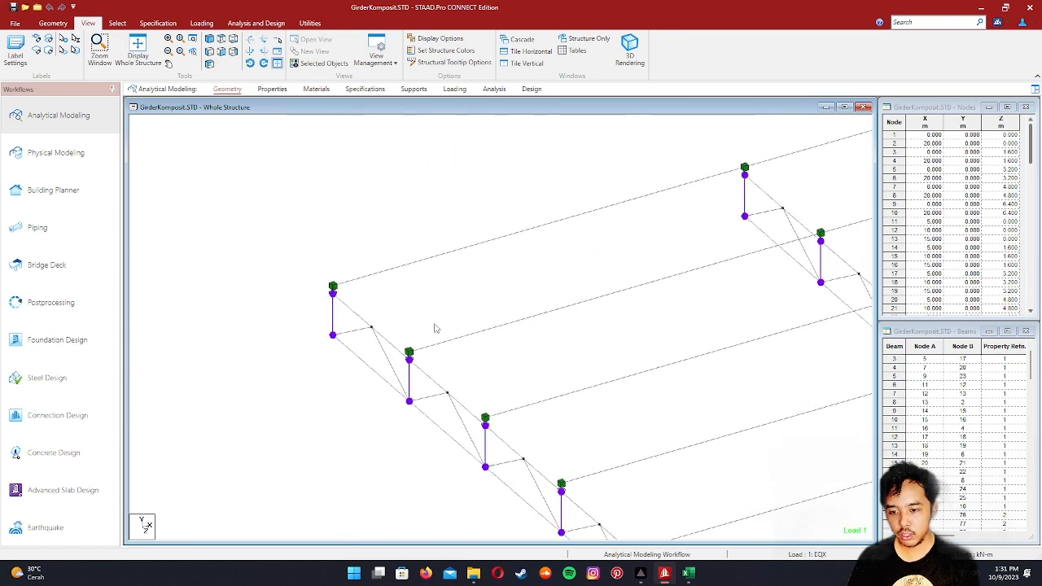
pyautogui.scroll(3, 391, 319)
pyautogui.moveTo(386, 319); pyautogui.dragTo(591, 346, button='middle')
pyautogui.scroll(7, 453, 338)
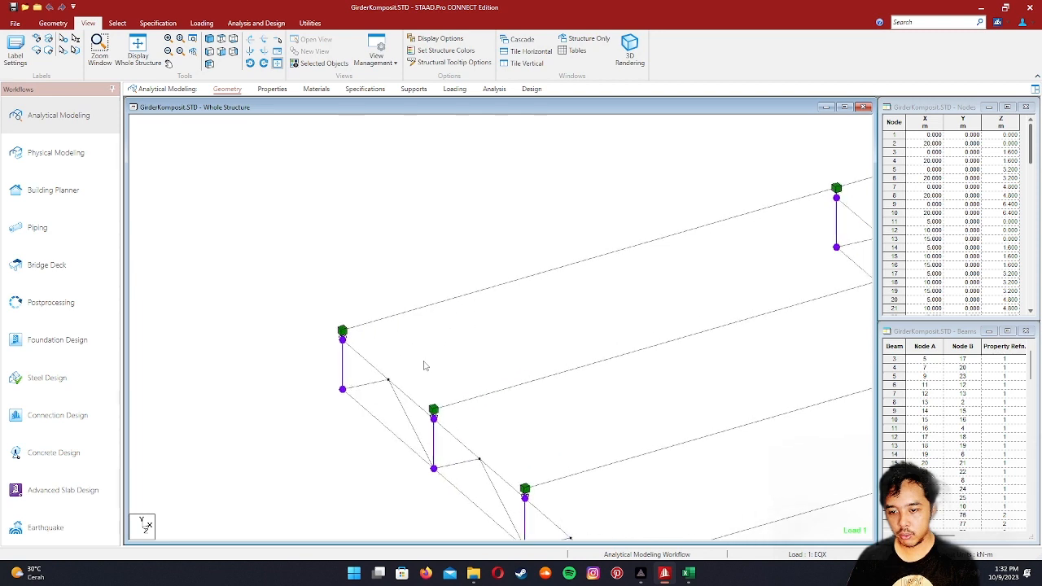
pyautogui.scroll(4, 423, 364)
pyautogui.moveTo(290, 384); pyautogui.dragTo(494, 375, button='middle')
pyautogui.scroll(2, 400, 372)
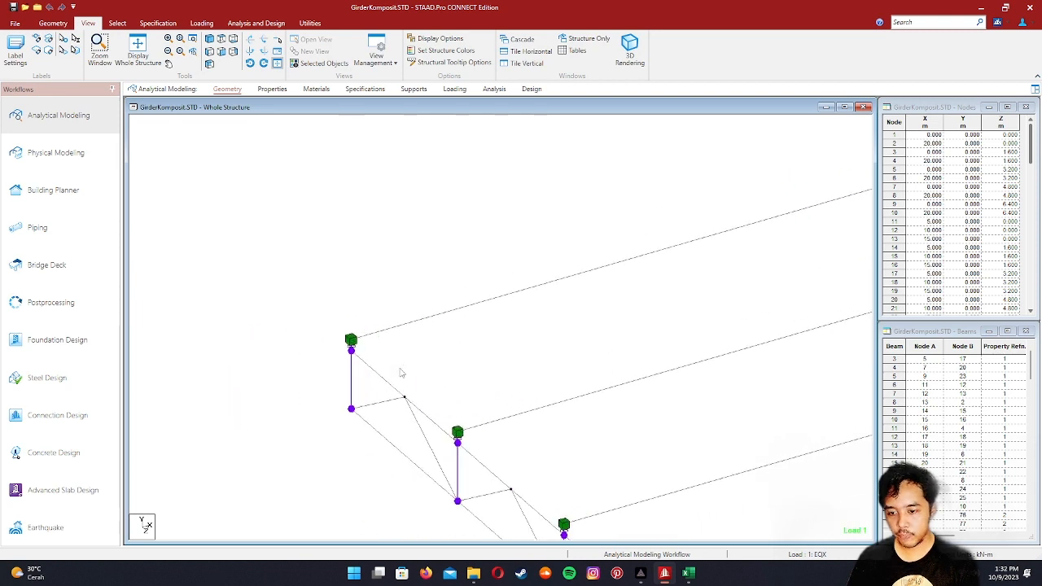
pyautogui.moveTo(400, 372); pyautogui.dragTo(450, 356, button='middle')
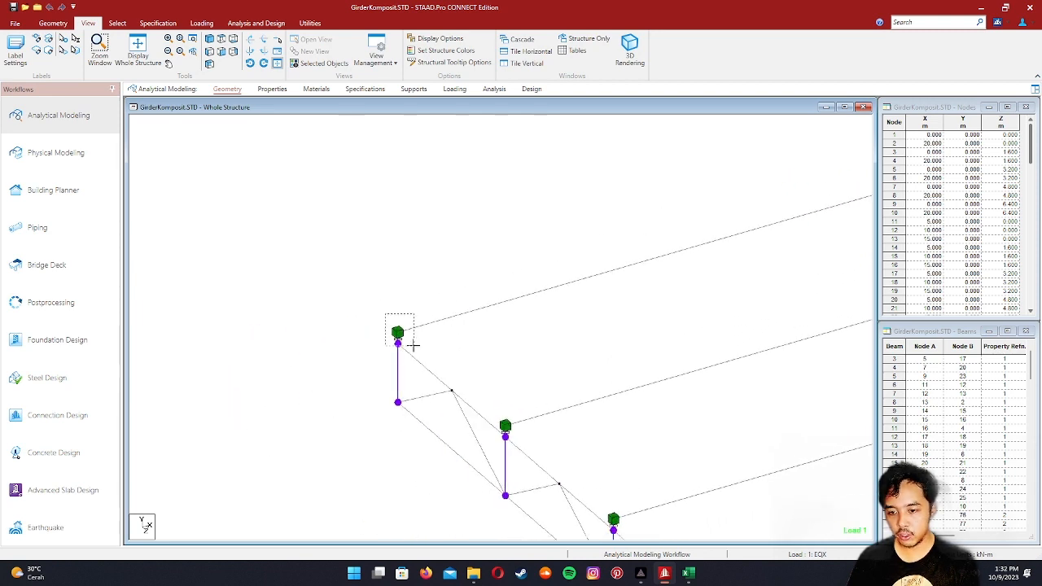
pyautogui.click(430, 324)
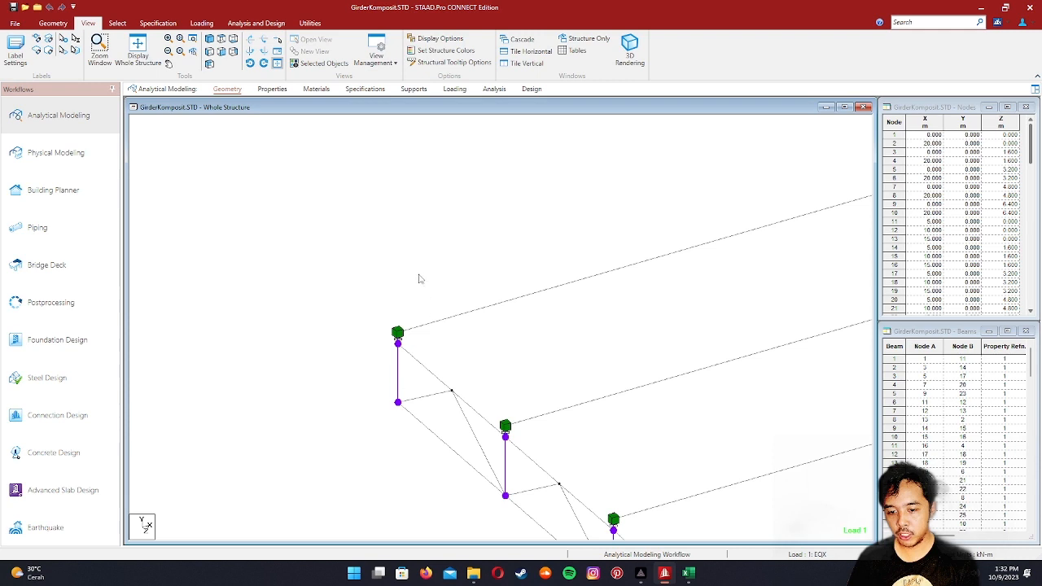
pyautogui.moveTo(420, 278); pyautogui.dragTo(446, 330, button='middle')
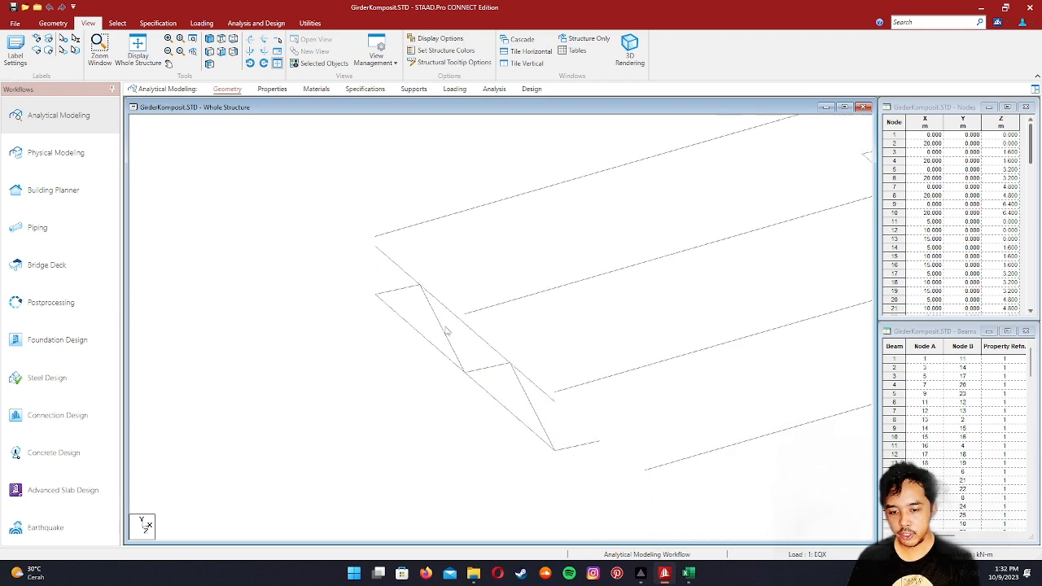
# - Examine the master/slave link joining the corner girder's supported end node to the top and bottom of the end truss bracing
pyautogui.scroll(-6, 446, 331)
pyautogui.scroll(3, 501, 306)
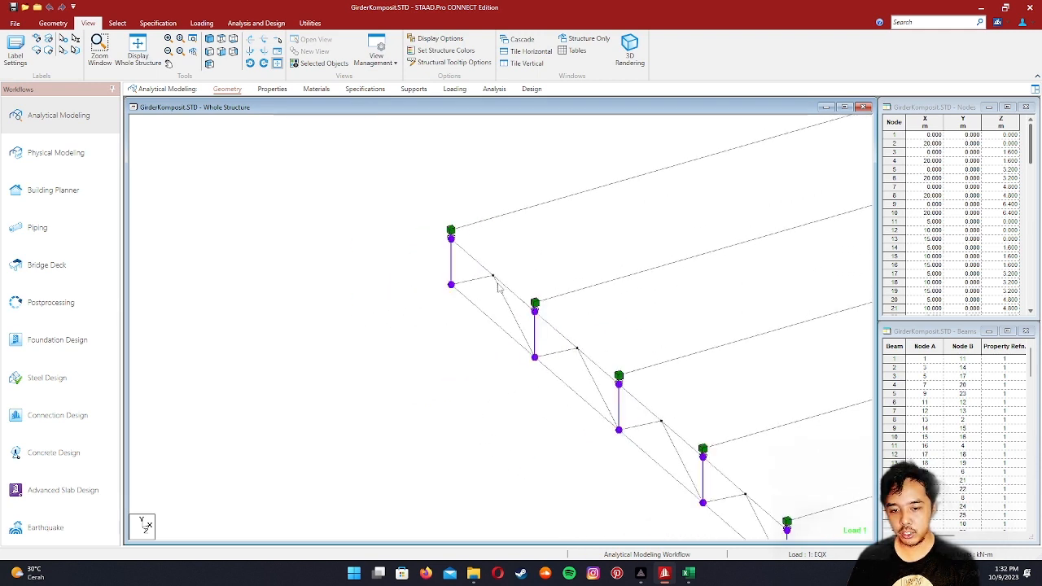
pyautogui.scroll(5, 498, 288)
pyautogui.moveTo(416, 273)
pyautogui.mouseDown(button='middle')
pyautogui.moveTo(544, 300)
pyautogui.moveTo(409, 289)
pyautogui.mouseUp(button='middle')
pyautogui.scroll(1, 404, 292)
pyautogui.scroll(1, 403, 289)
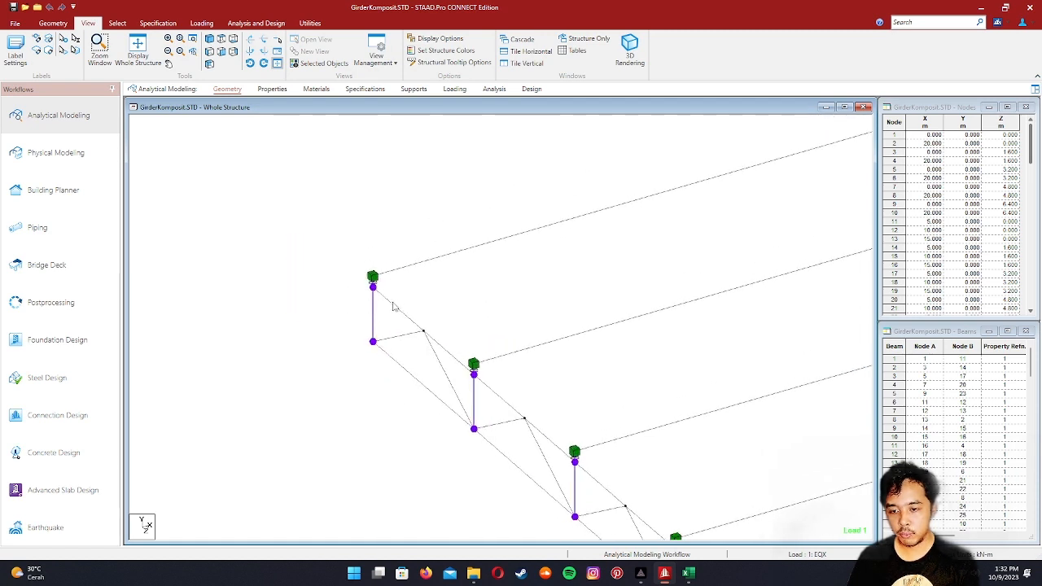
pyautogui.click(392, 303)
pyautogui.click(366, 306)
pyautogui.click(393, 304)
pyautogui.click(360, 309)
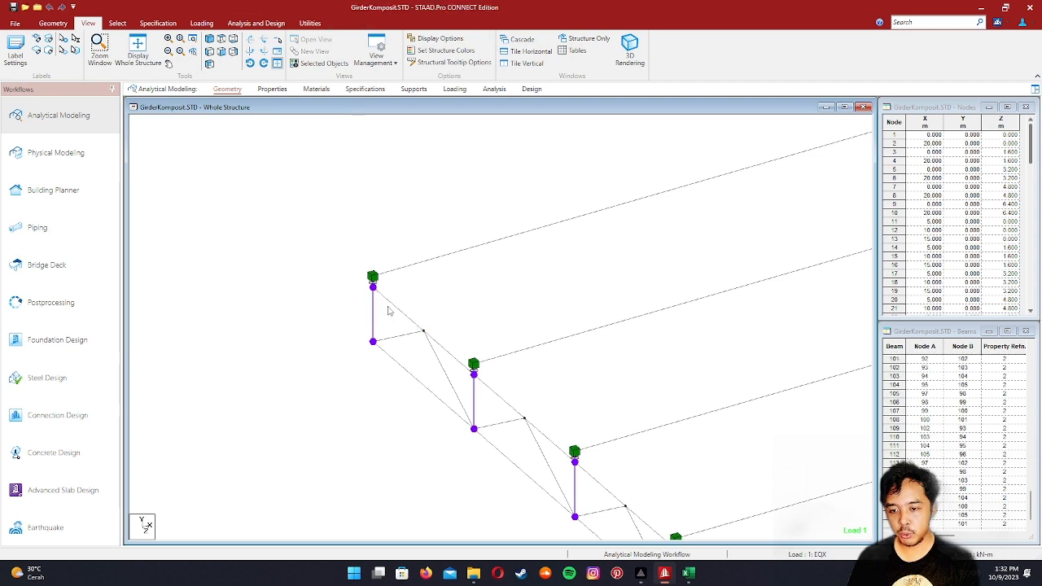
pyautogui.click(389, 309)
pyautogui.click(363, 301)
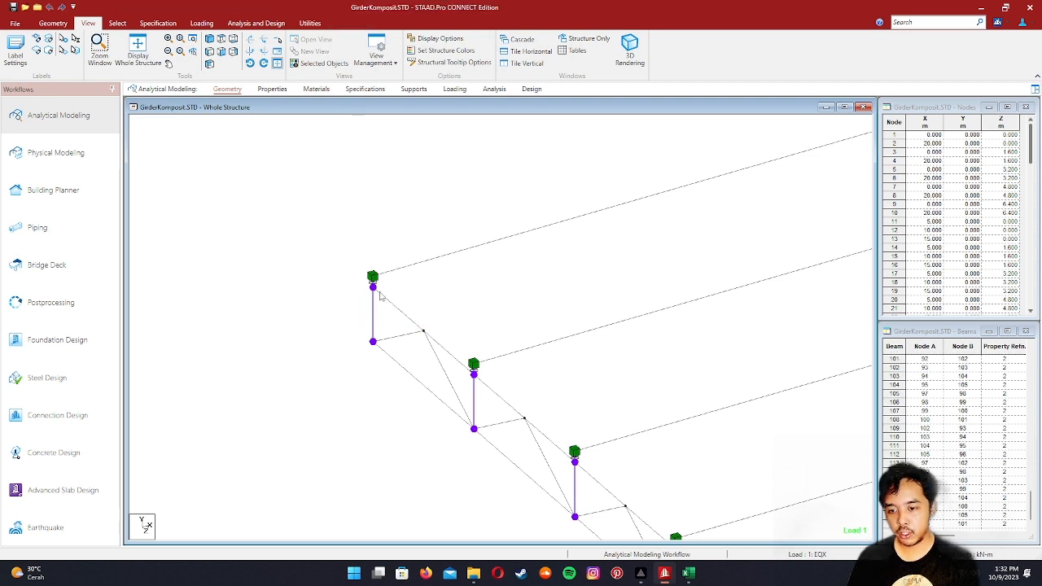
pyautogui.click(412, 269)
pyautogui.click(411, 282)
pyautogui.click(395, 306)
pyautogui.click(387, 281)
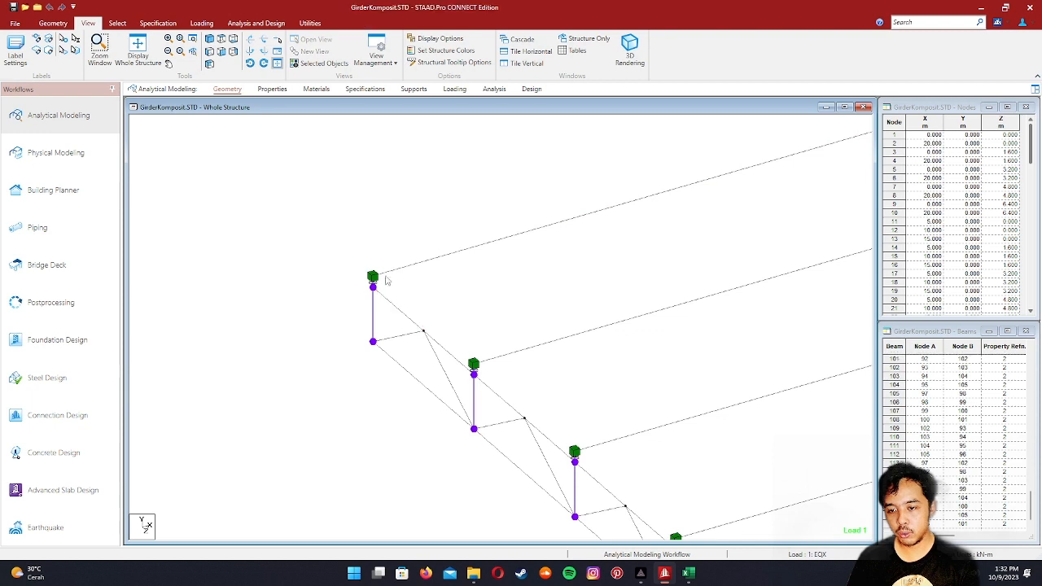
pyautogui.click(392, 361)
pyautogui.click(377, 297)
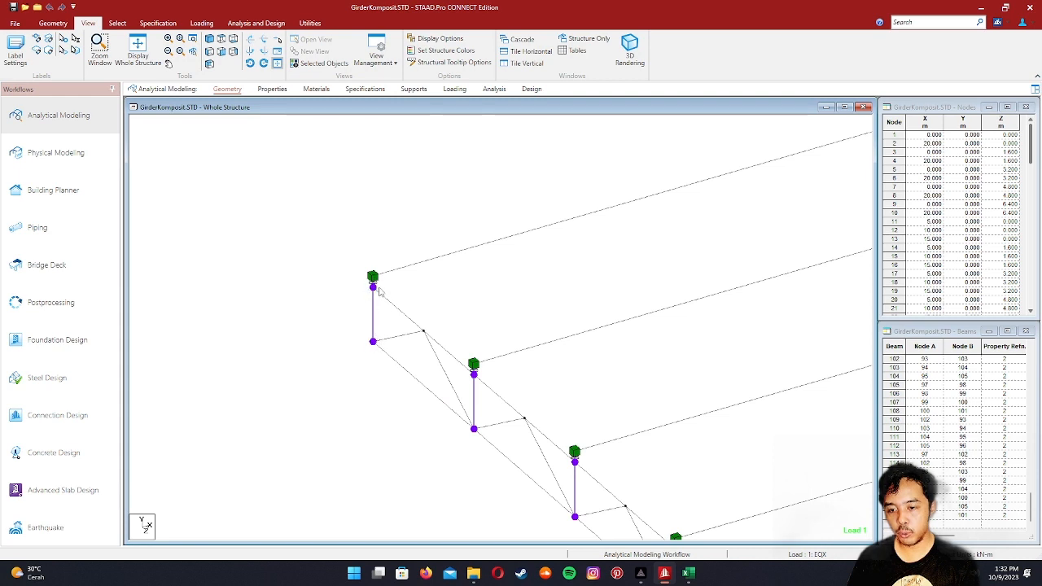
# - Examine the vertical master/slave links at each girder end along the whole first support line
pyautogui.moveTo(374, 273); pyautogui.dragTo(378, 284, button='middle')
pyautogui.scroll(2, 372, 285)
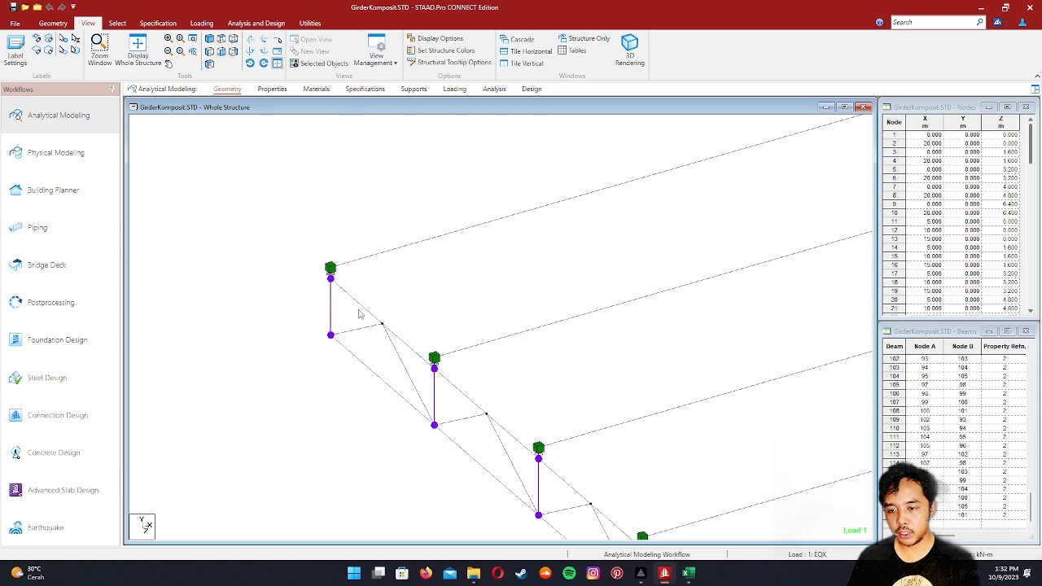
pyautogui.moveTo(371, 308); pyautogui.dragTo(420, 293, button='middle')
pyautogui.scroll(-3, 394, 205)
pyautogui.scroll(2, 403, 247)
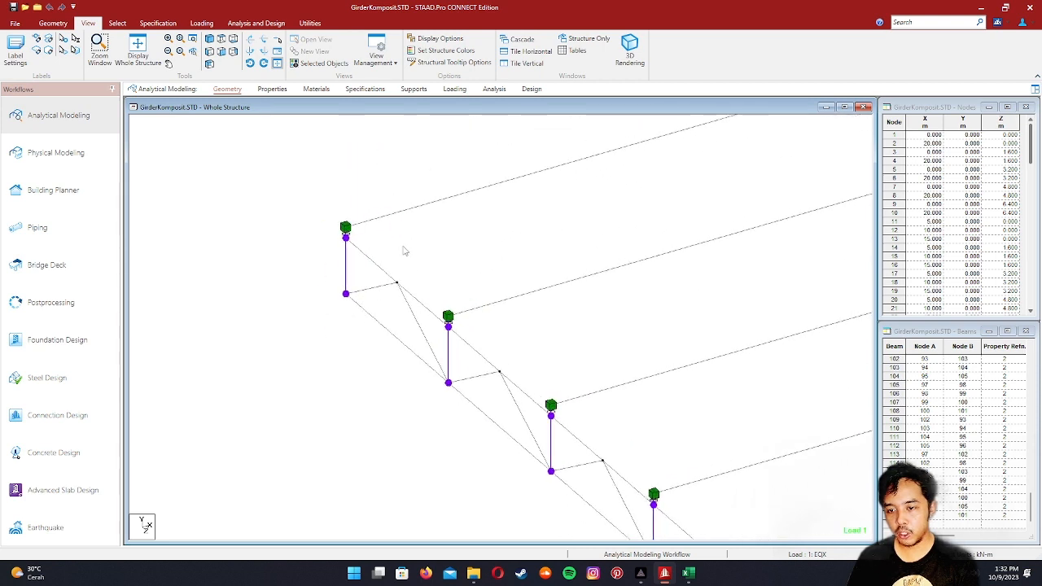
pyautogui.scroll(1, 403, 247)
pyautogui.moveTo(403, 247); pyautogui.dragTo(300, 252, button='middle')
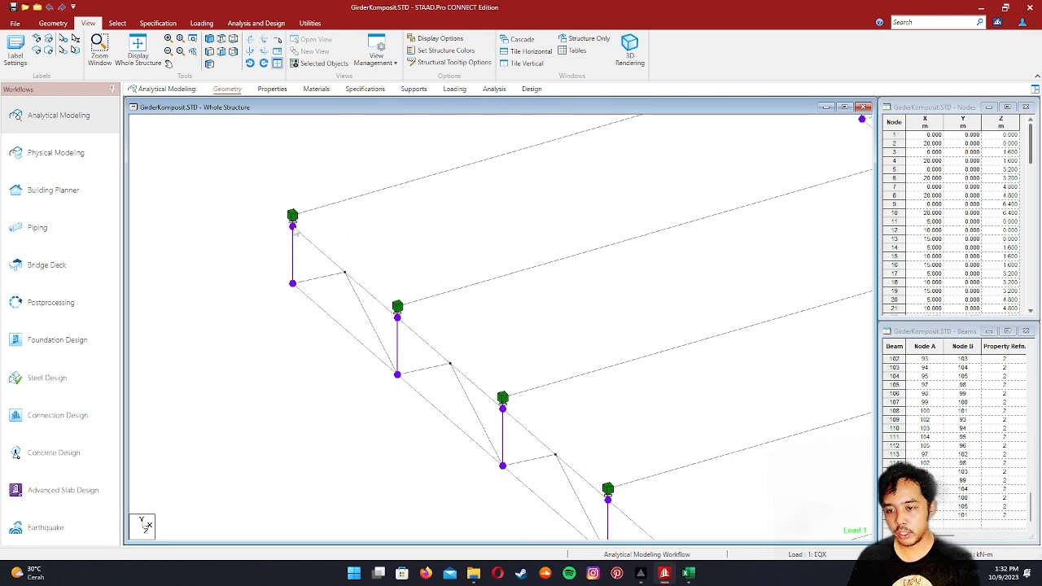
pyautogui.moveTo(349, 261); pyautogui.dragTo(343, 229, button='middle')
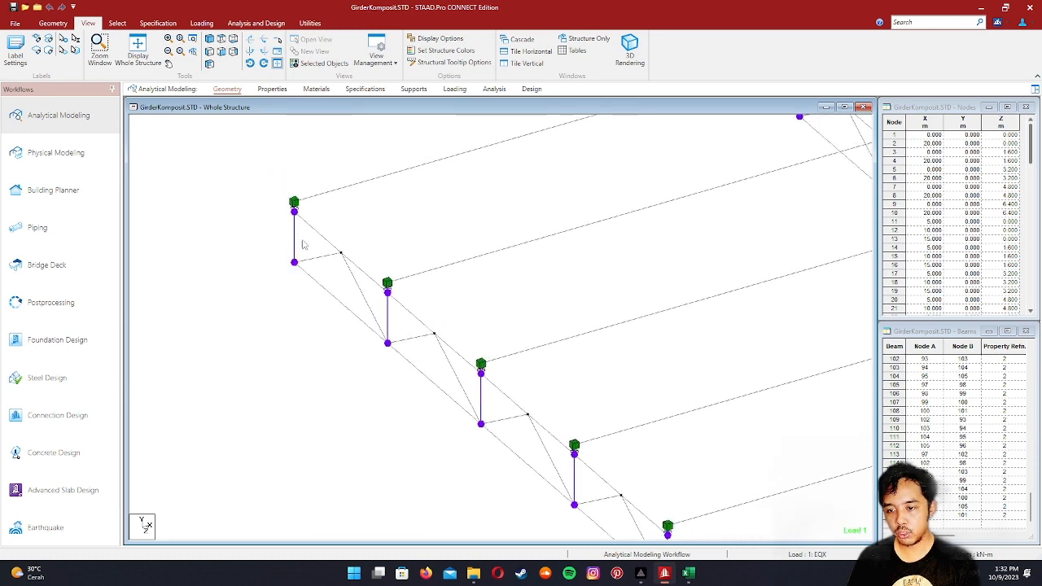
pyautogui.moveTo(378, 295); pyautogui.dragTo(355, 259, button='middle')
pyautogui.moveTo(508, 306); pyautogui.dragTo(446, 256, button='middle')
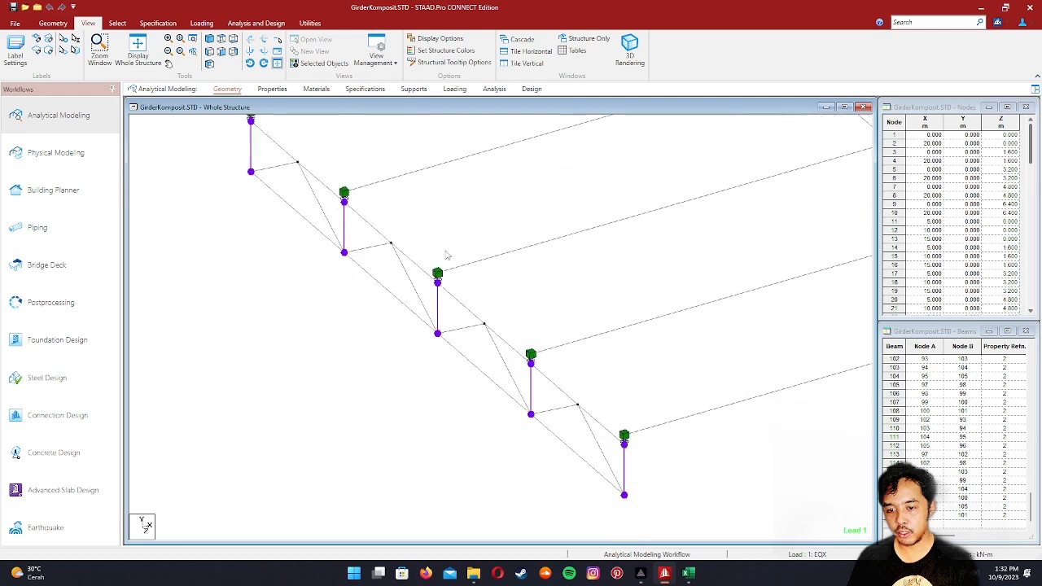
pyautogui.moveTo(547, 373); pyautogui.dragTo(515, 330, button='middle')
# - Review the master/slave links at all truss bracing lines across the full length of the bridge
pyautogui.scroll(-4, 409, 402)
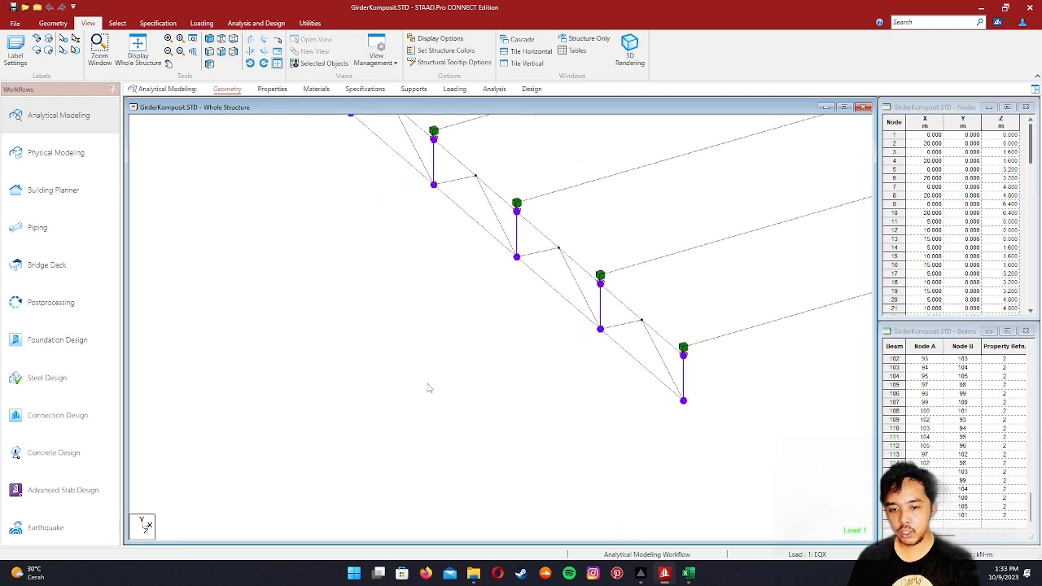
pyautogui.moveTo(632, 233); pyautogui.dragTo(378, 380, button='middle')
pyautogui.scroll(-3, 369, 400)
pyautogui.moveTo(597, 256); pyautogui.dragTo(328, 461, button='middle')
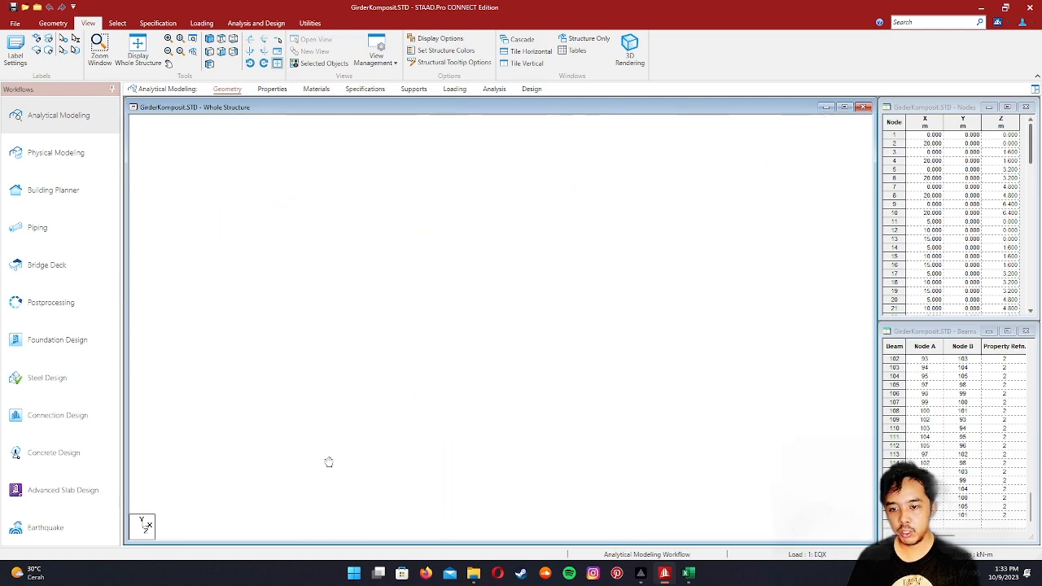
pyautogui.scroll(-7, 413, 288)
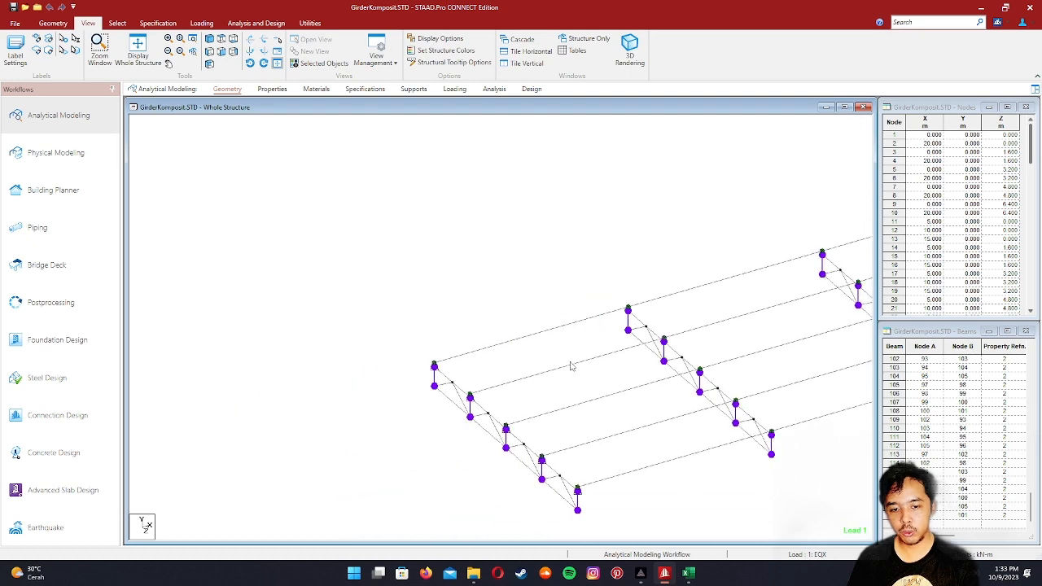
pyautogui.moveTo(780, 386); pyautogui.dragTo(453, 372, button='middle')
pyautogui.scroll(-6, 450, 370)
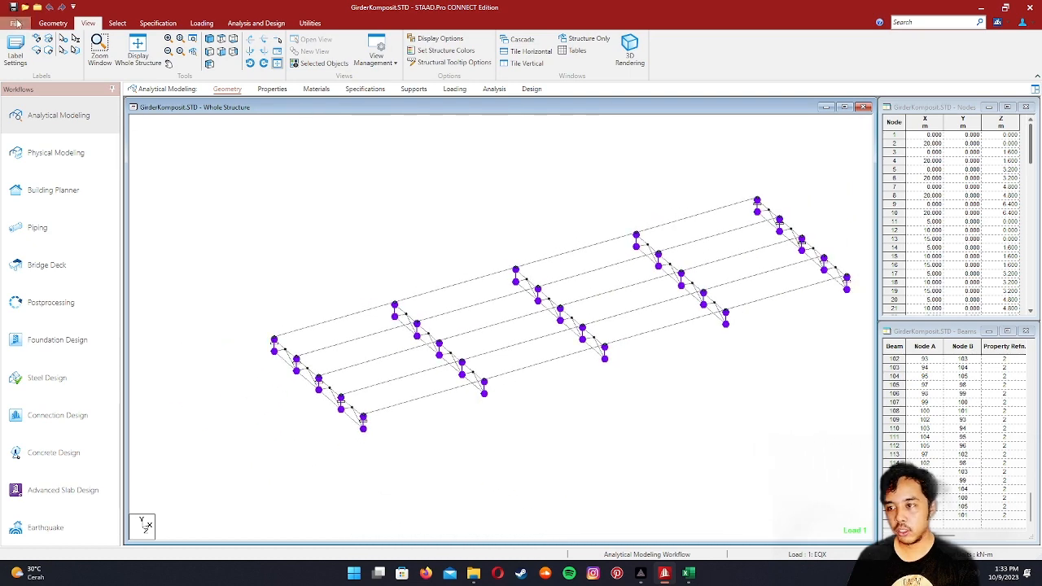
# - Create a new analytical model with metric units and the file name JembatanKompositBajaOK
pyautogui.click(20, 25)
pyautogui.click(18, 62)
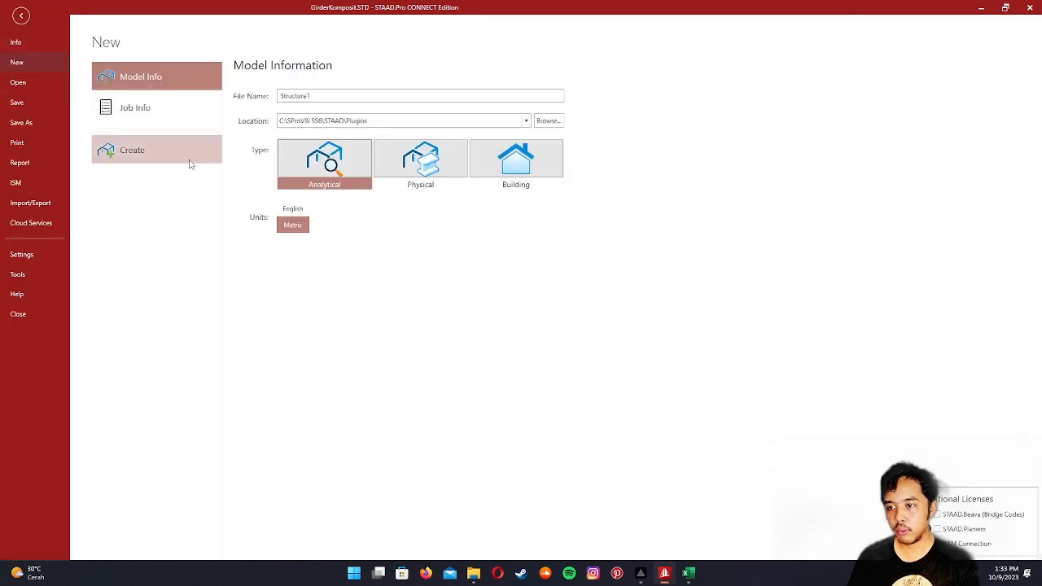
pyautogui.moveTo(323, 96); pyautogui.dragTo(187, 98)
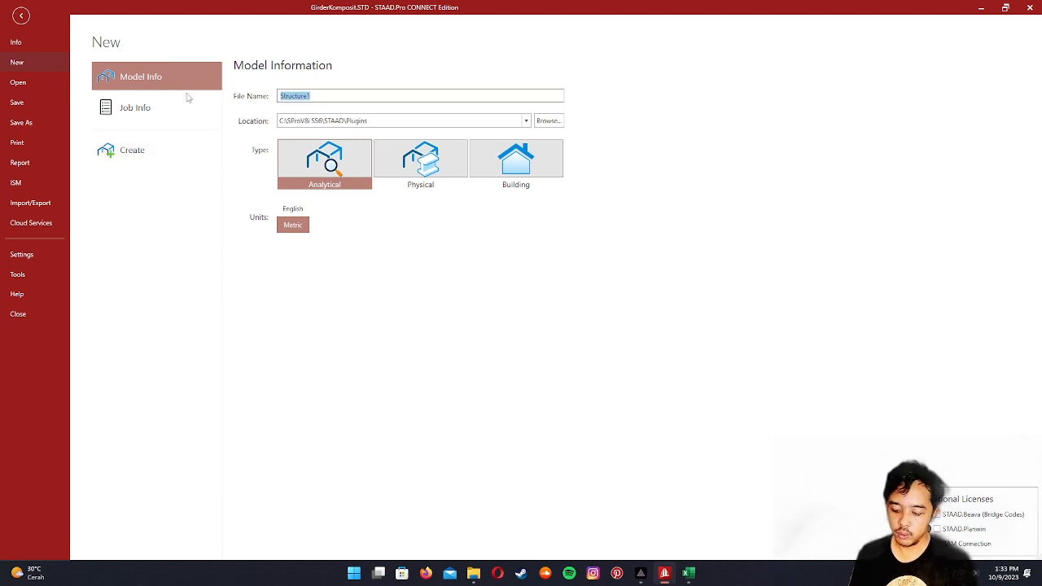
pyautogui.write('JembatanKomposit')
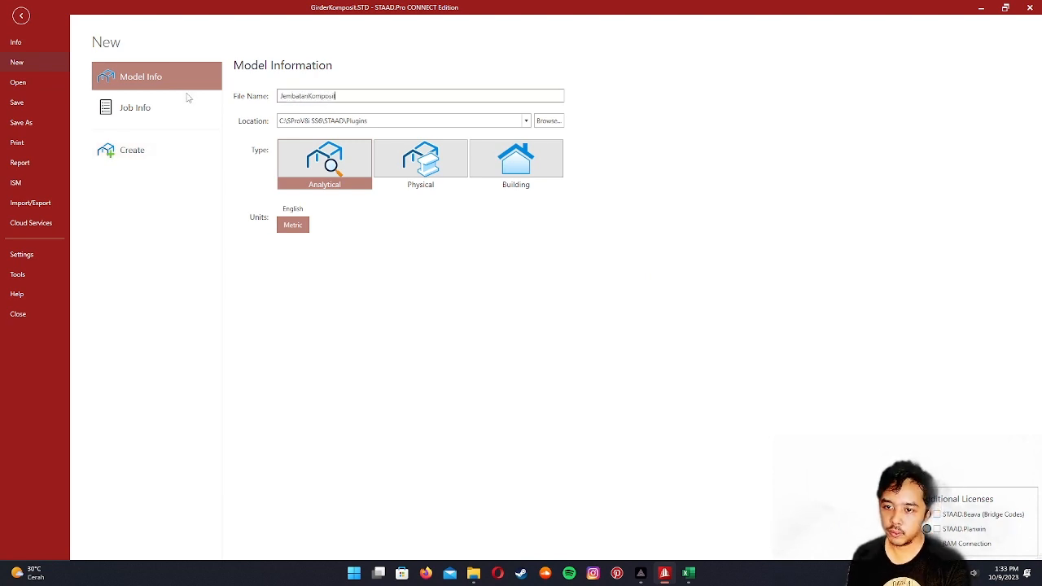
pyautogui.write('BajaOK')
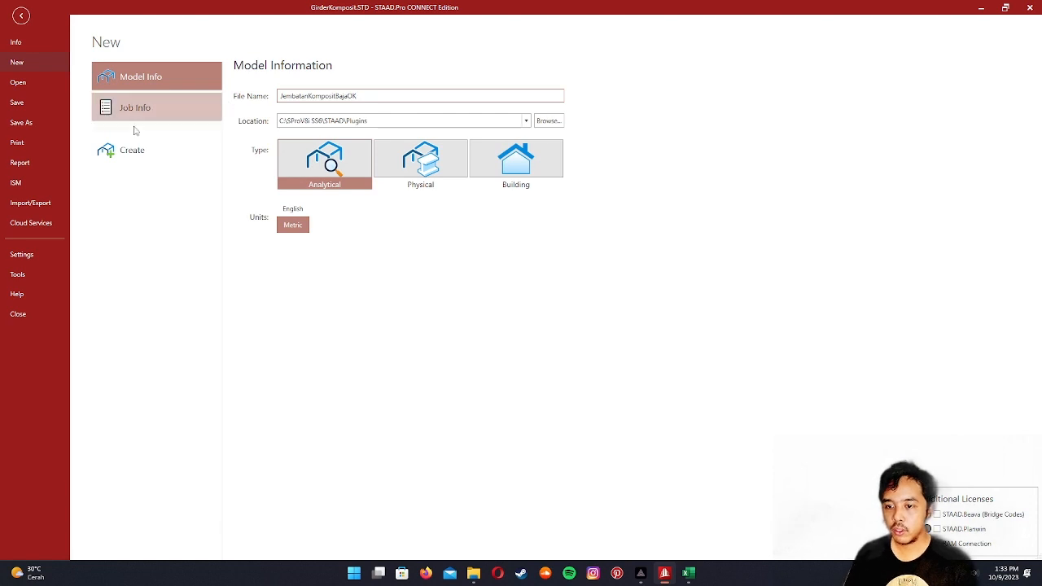
pyautogui.click(146, 154)
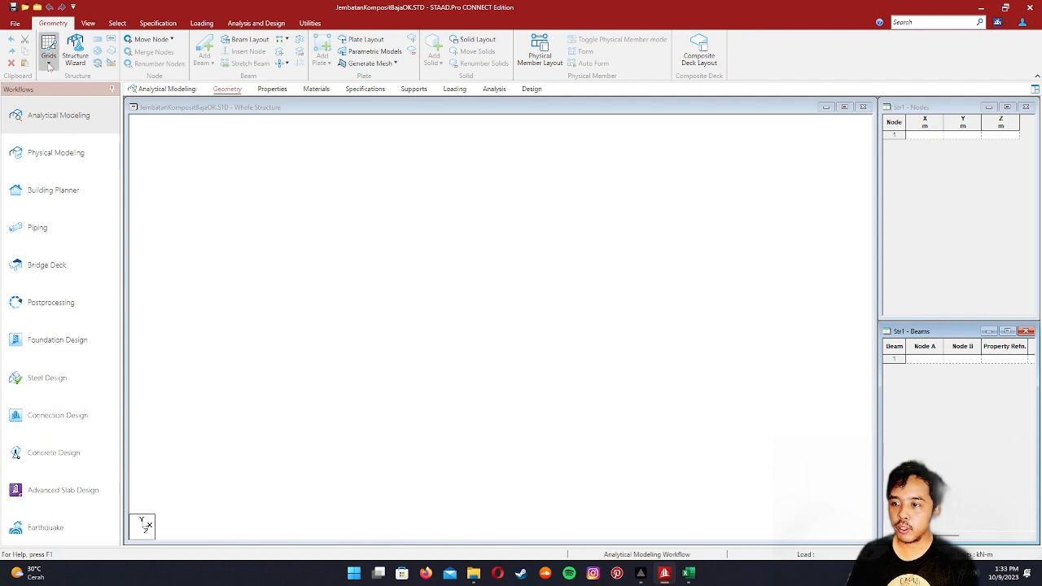
# - Add the first node at the origin, with its X coordinate set to 0 m
pyautogui.click(275, 185)
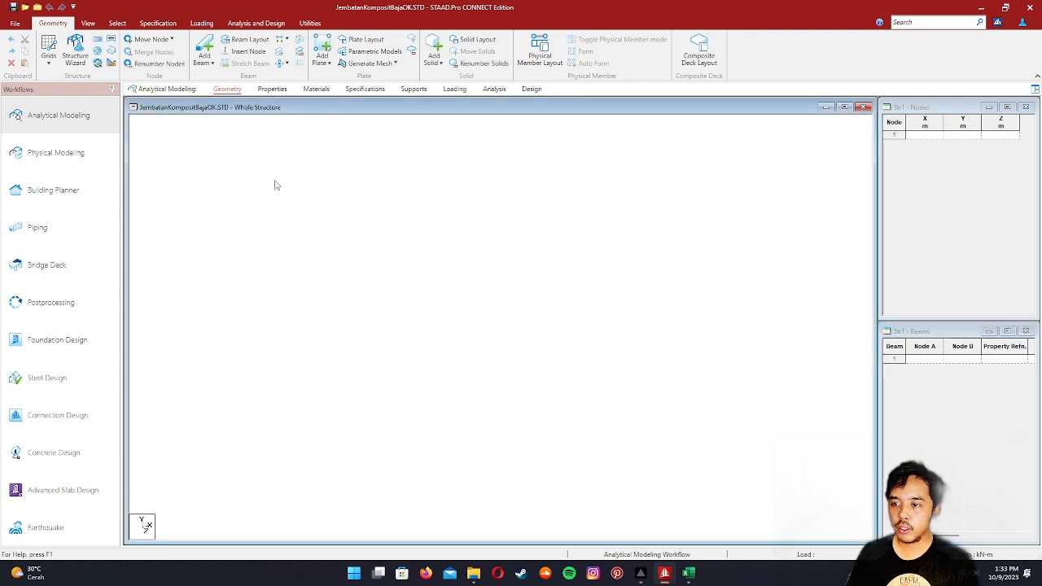
pyautogui.click(926, 137)
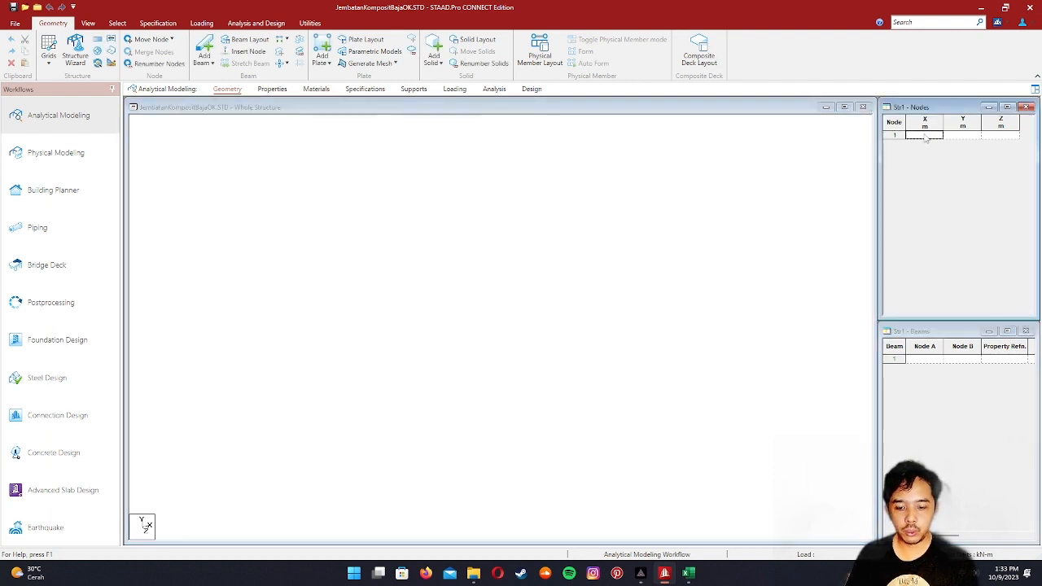
pyautogui.write('0')
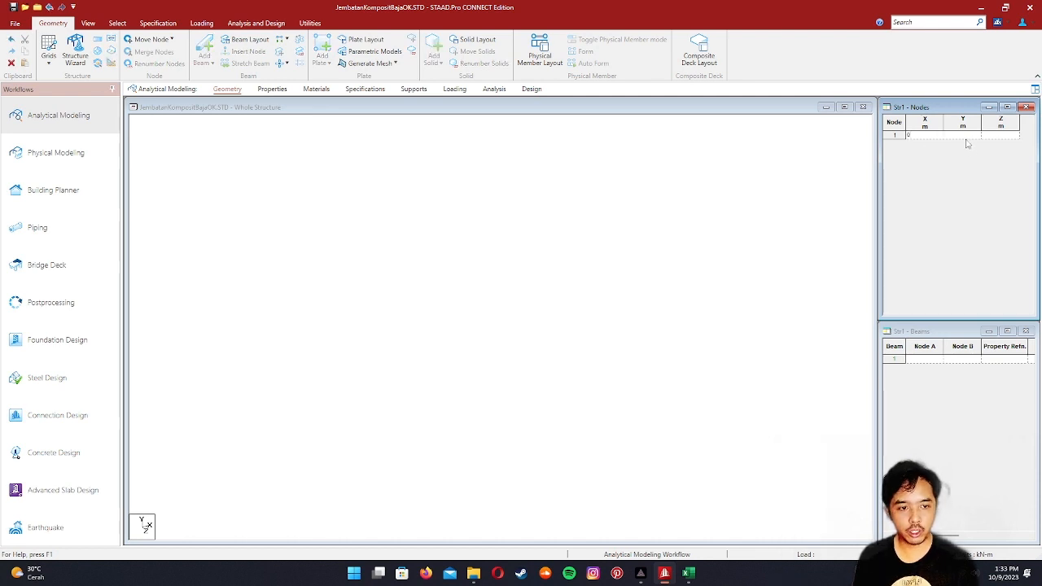
pyautogui.press('Return')
# - Add a second node at X = 15 m, in line with the origin node
pyautogui.click(557, 283)
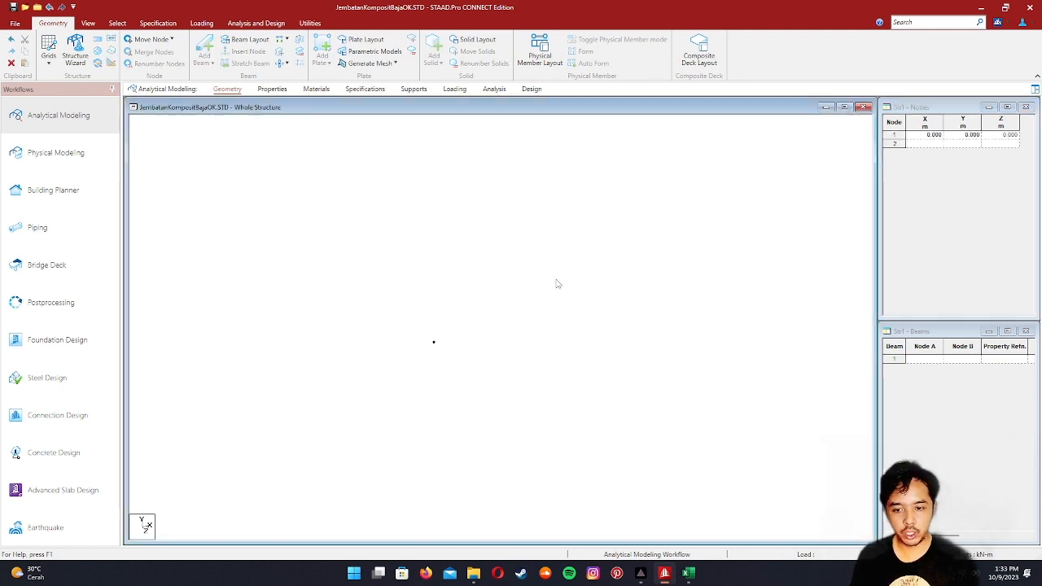
pyautogui.moveTo(558, 321); pyautogui.dragTo(515, 343, button='middle')
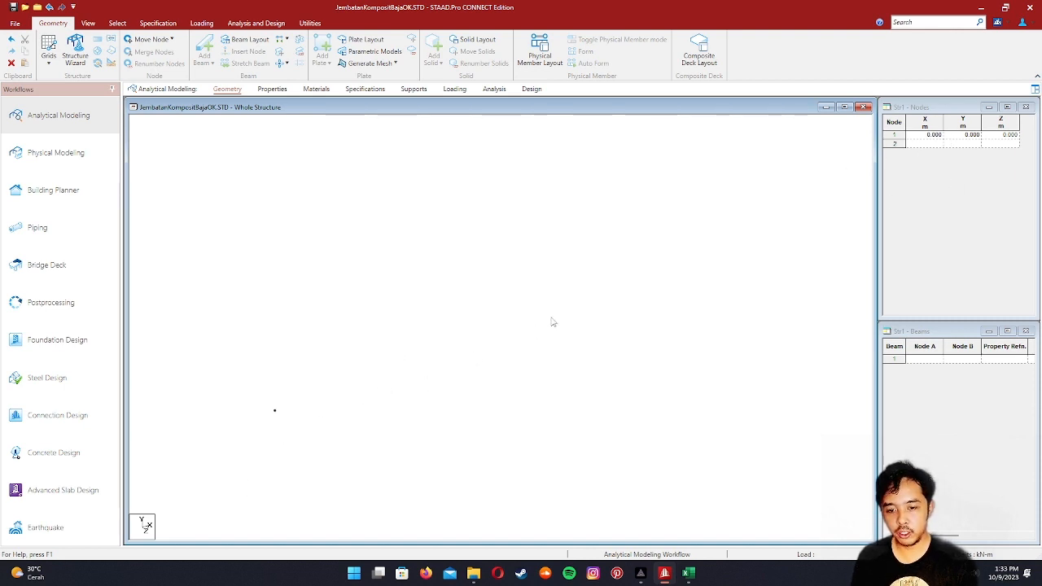
pyautogui.click(925, 144)
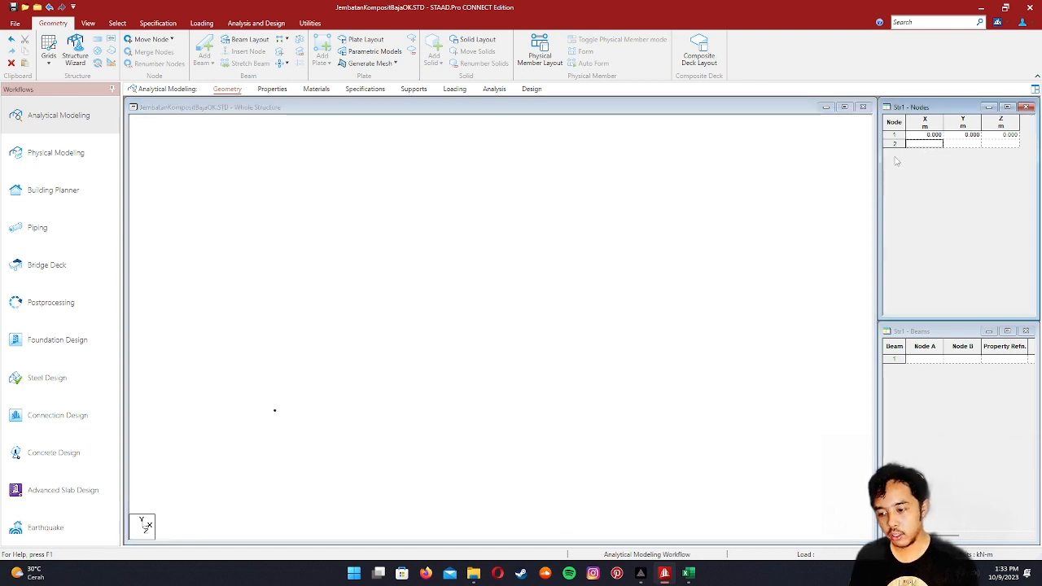
pyautogui.click(358, 330)
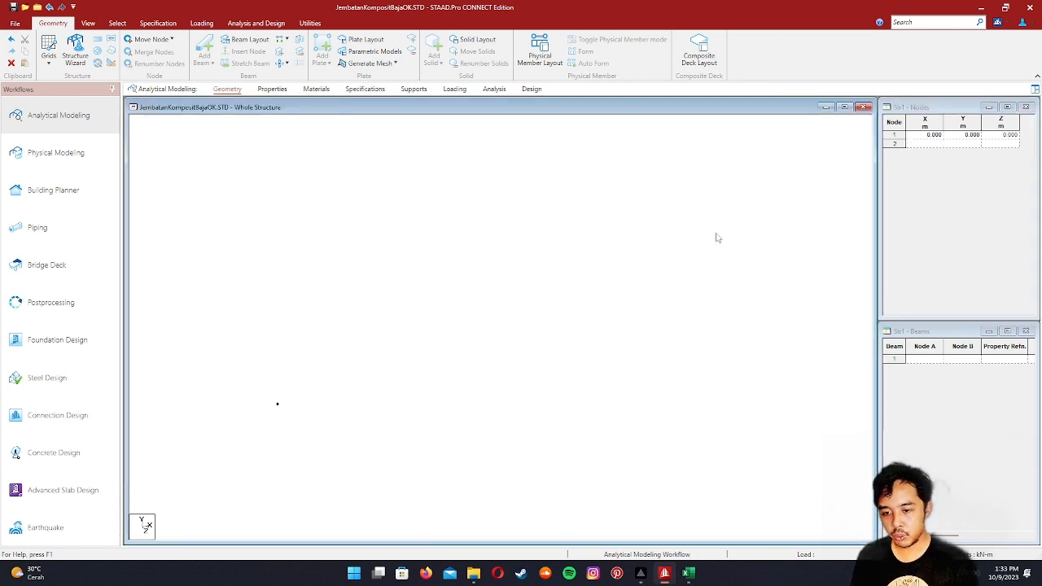
pyautogui.click(932, 144)
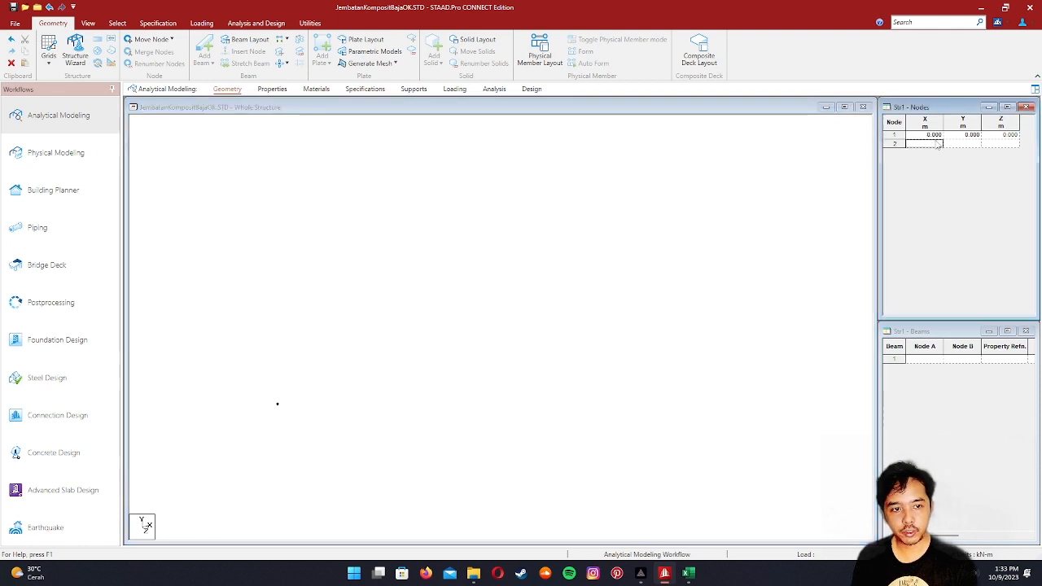
pyautogui.write('15')
pyautogui.press('Tab')
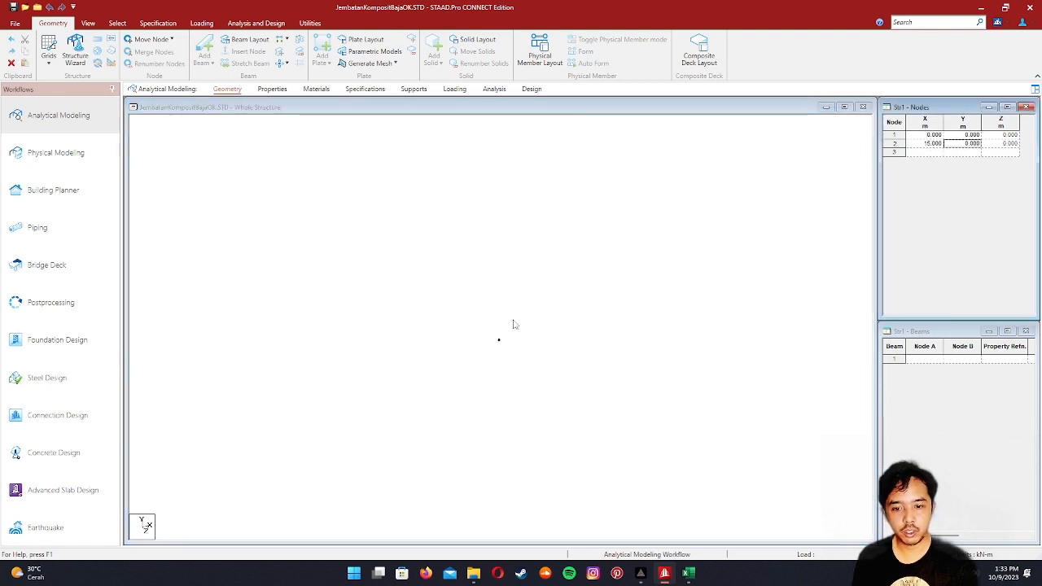
# - Add a beam from node 1 at the origin to node 2 at X = 15 m
pyautogui.click(513, 358)
pyautogui.scroll(1, 479, 316)
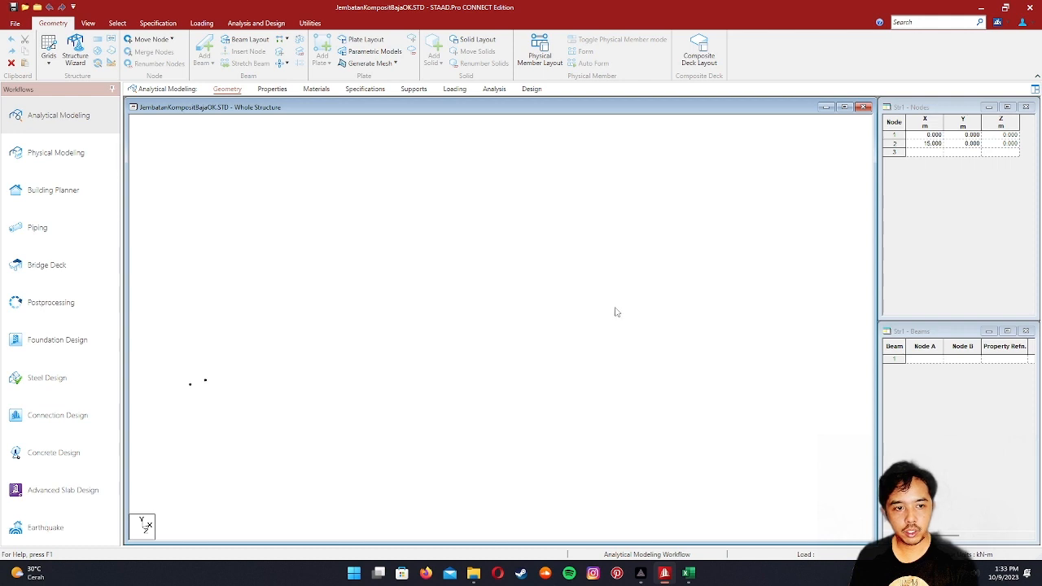
pyautogui.scroll(2, 615, 313)
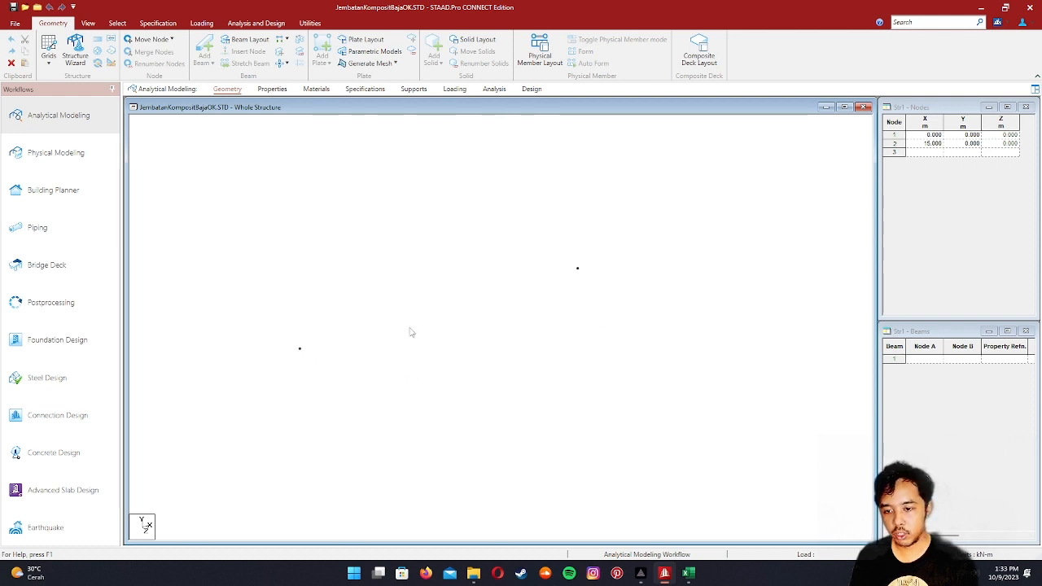
pyautogui.scroll(1, 412, 293)
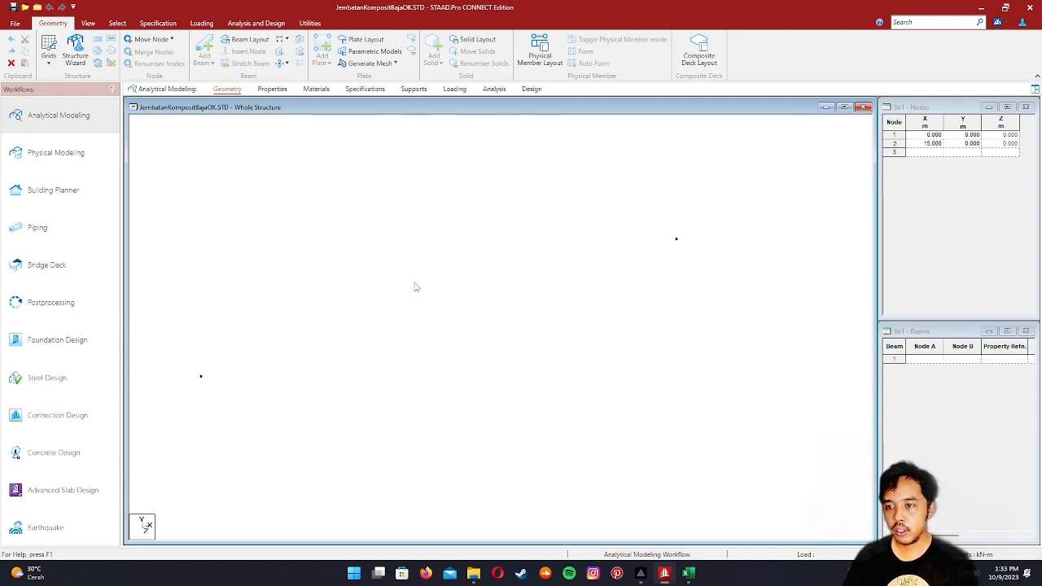
pyautogui.moveTo(378, 235); pyautogui.dragTo(401, 242, button='middle')
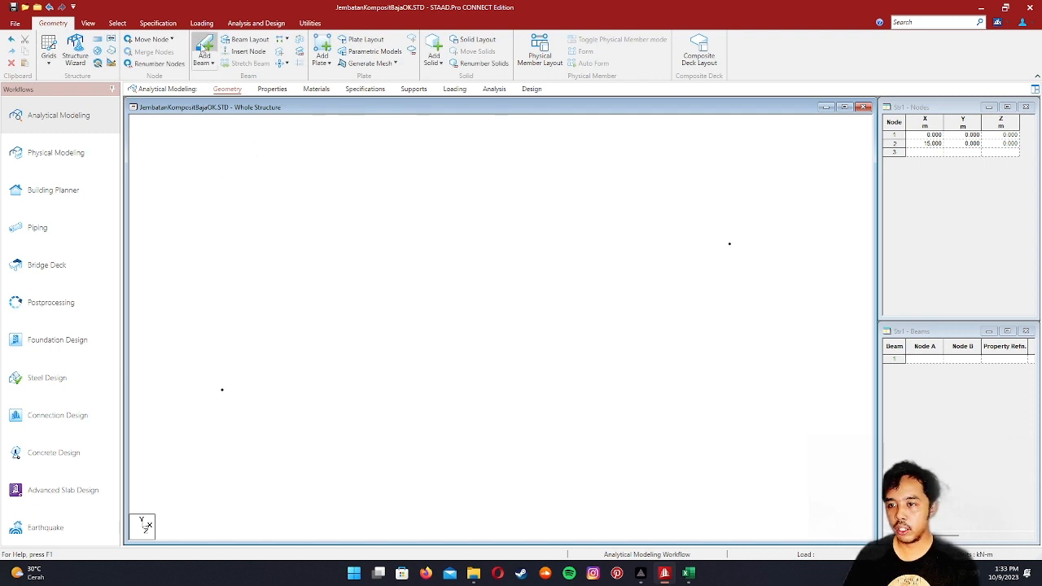
pyautogui.click(204, 50)
pyautogui.moveTo(221, 390); pyautogui.dragTo(733, 246)
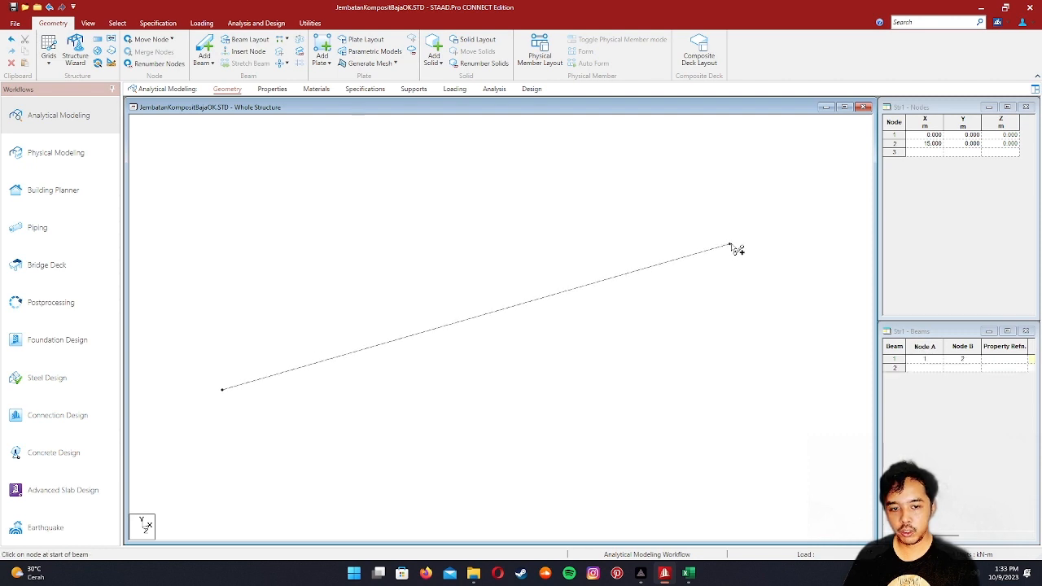
pyautogui.moveTo(390, 282); pyautogui.dragTo(407, 268, button='middle')
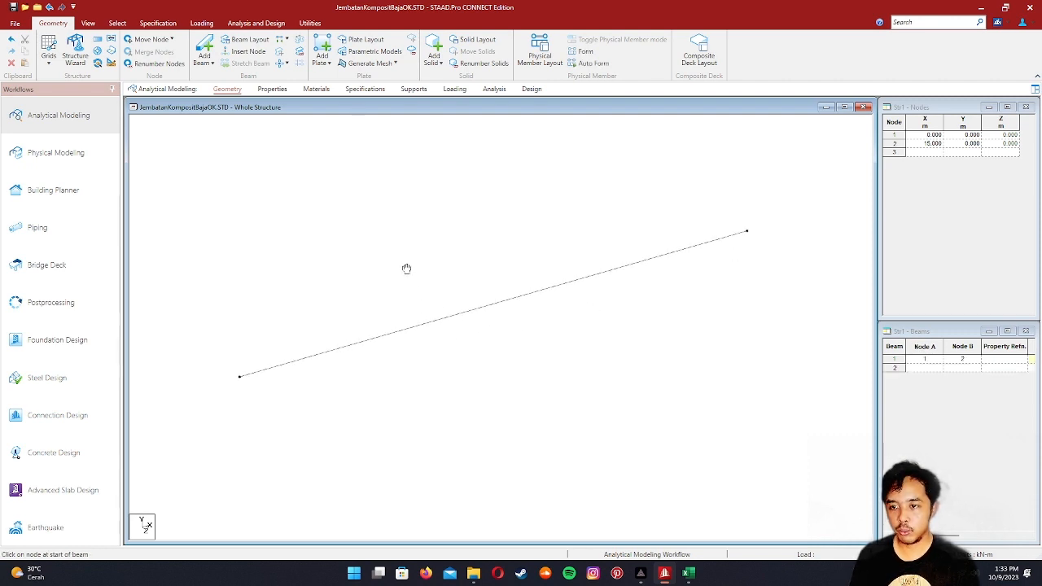
pyautogui.moveTo(433, 365); pyautogui.dragTo(281, 260)
pyautogui.click(390, 334)
pyautogui.click(304, 288)
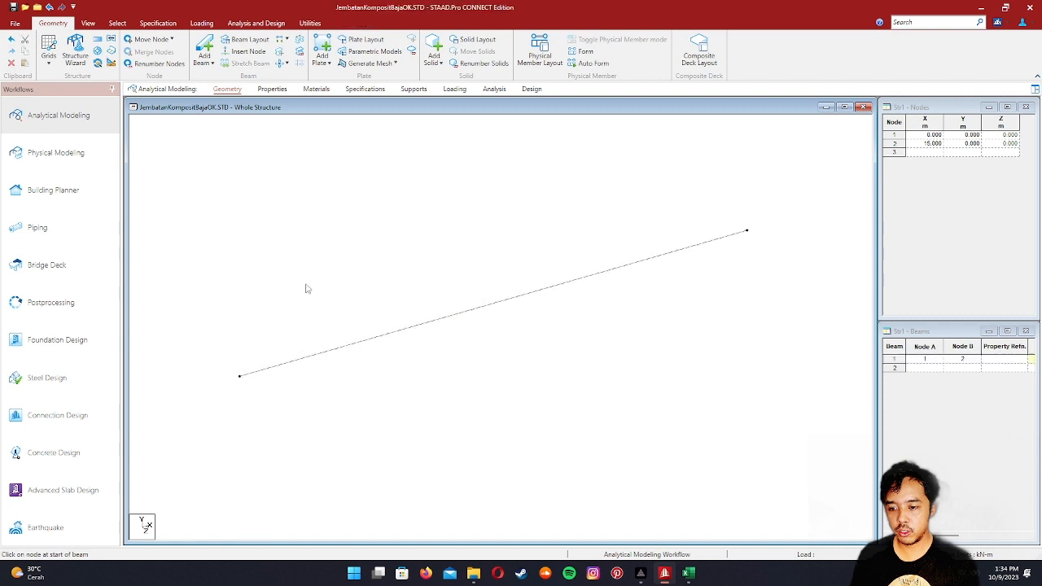
pyautogui.click(453, 319)
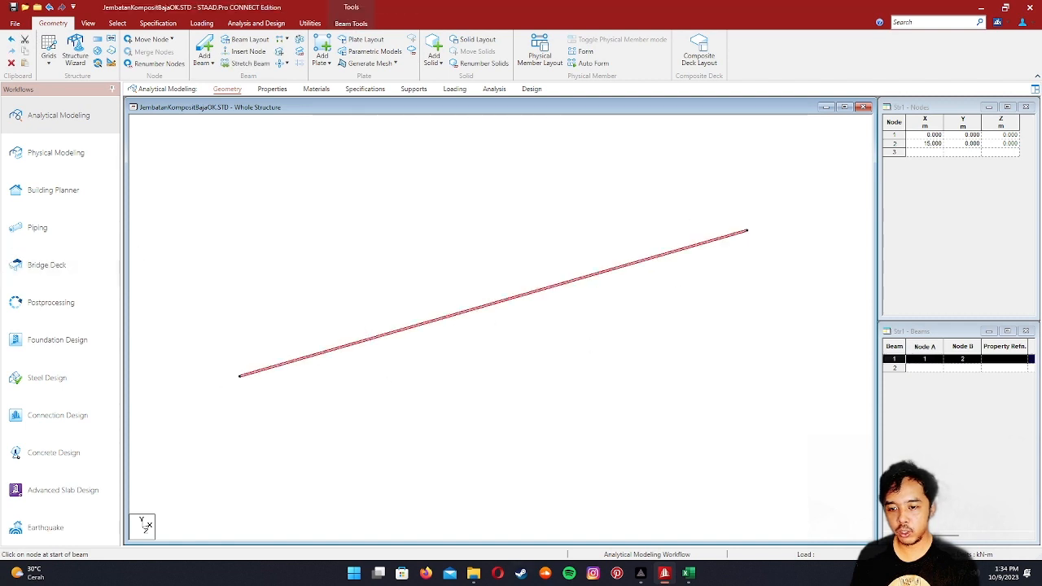
pyautogui.click(263, 406)
pyautogui.moveTo(531, 325); pyautogui.dragTo(499, 360, button='middle')
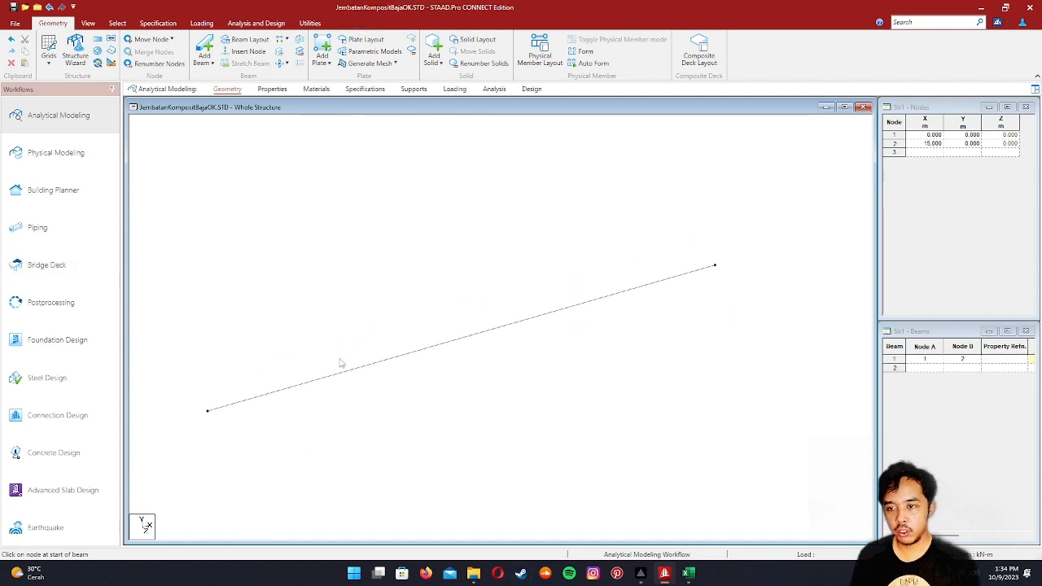
# - Switch to Excel, open Jembatan.xlsx and examine the girder count and spacing in the bridge cross-section drawing, then return to STAAD.Pro
pyautogui.click(689, 573)
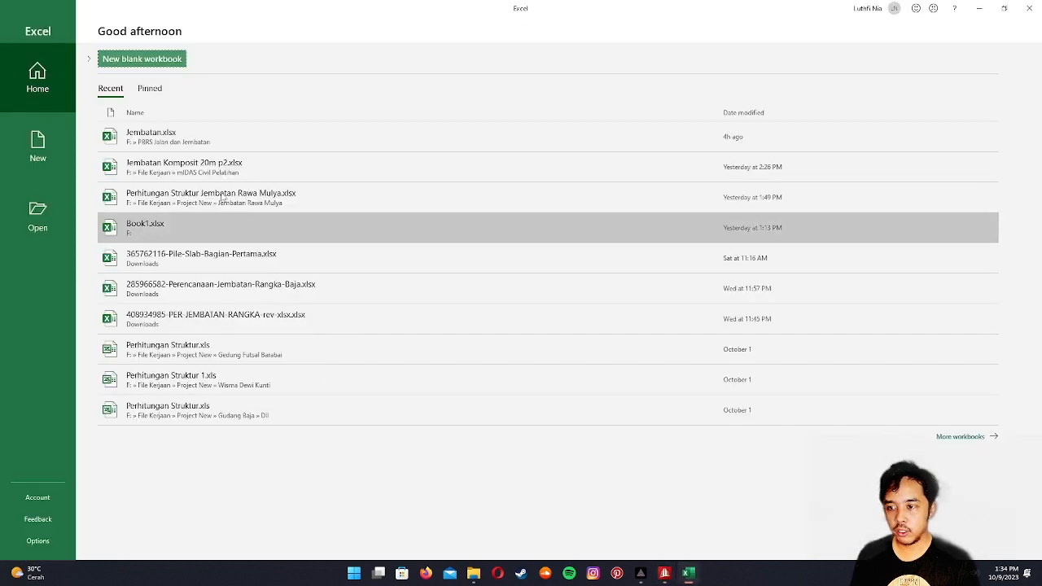
pyautogui.click(206, 136)
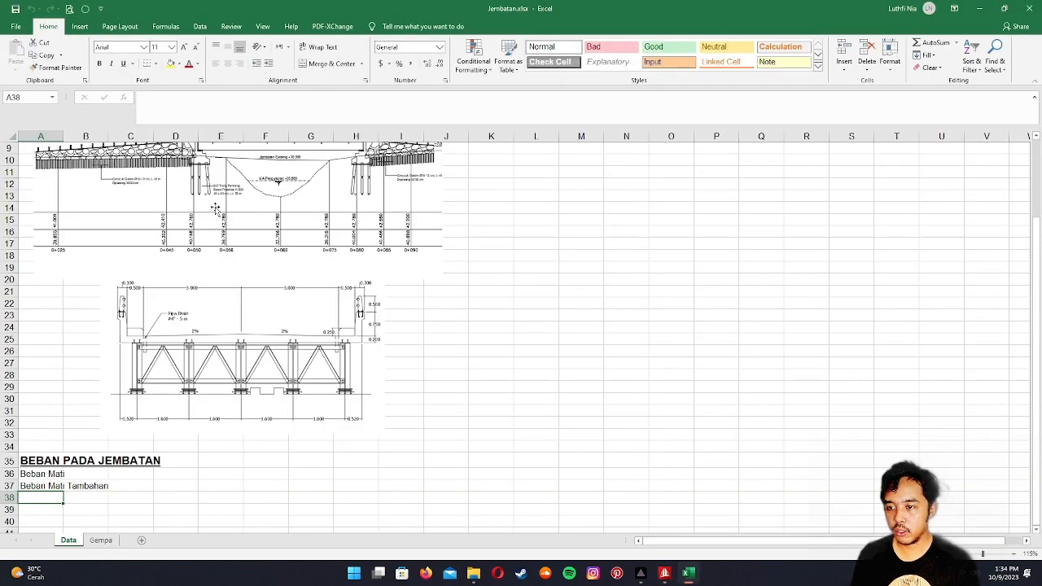
pyautogui.keyDown('ctrl'); pyautogui.scroll(4, 195, 392); pyautogui.keyUp('ctrl')
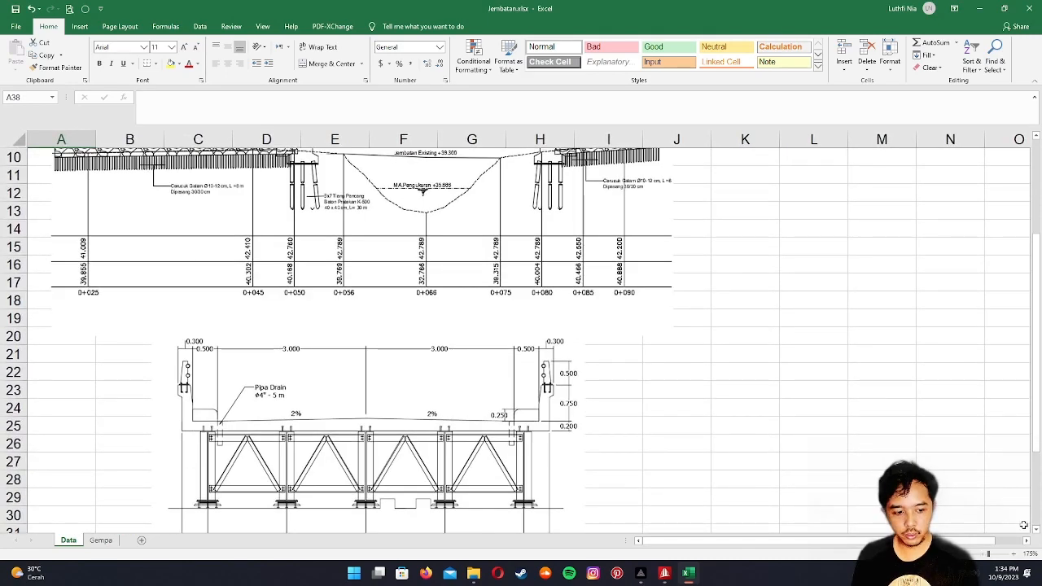
pyautogui.scroll(-1, 1036, 533)
pyautogui.click(703, 391)
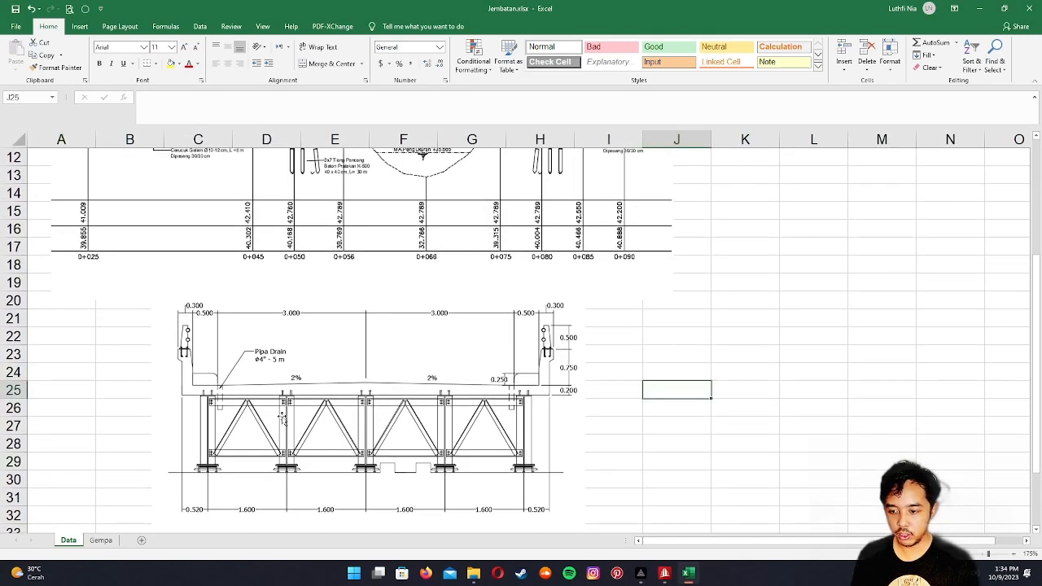
pyautogui.moveTo(283, 419); pyautogui.dragTo(278, 400)
pyautogui.hotkey('ctrl', 'z')
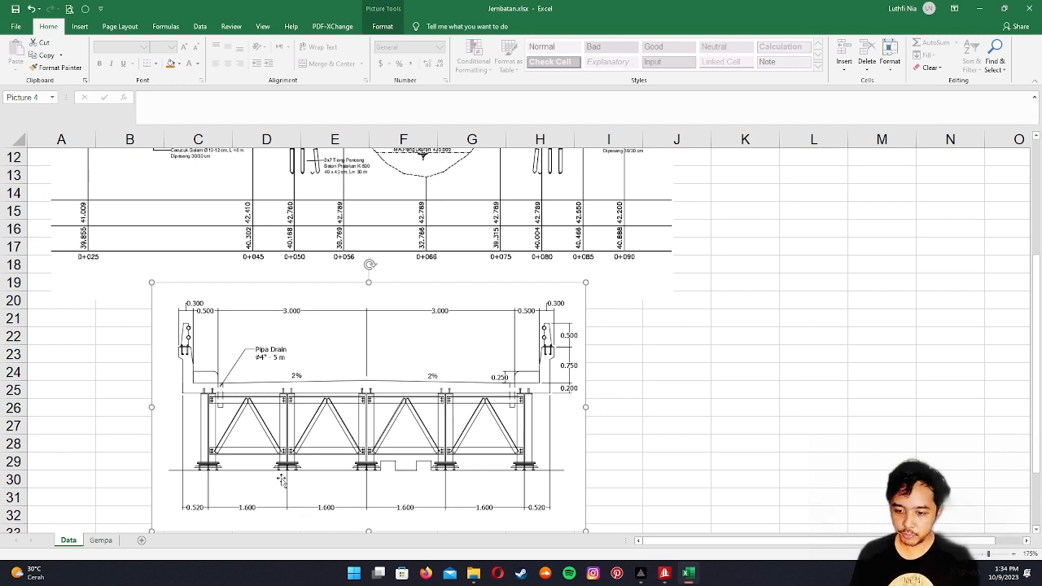
pyautogui.hotkey('alt', 'Tab')
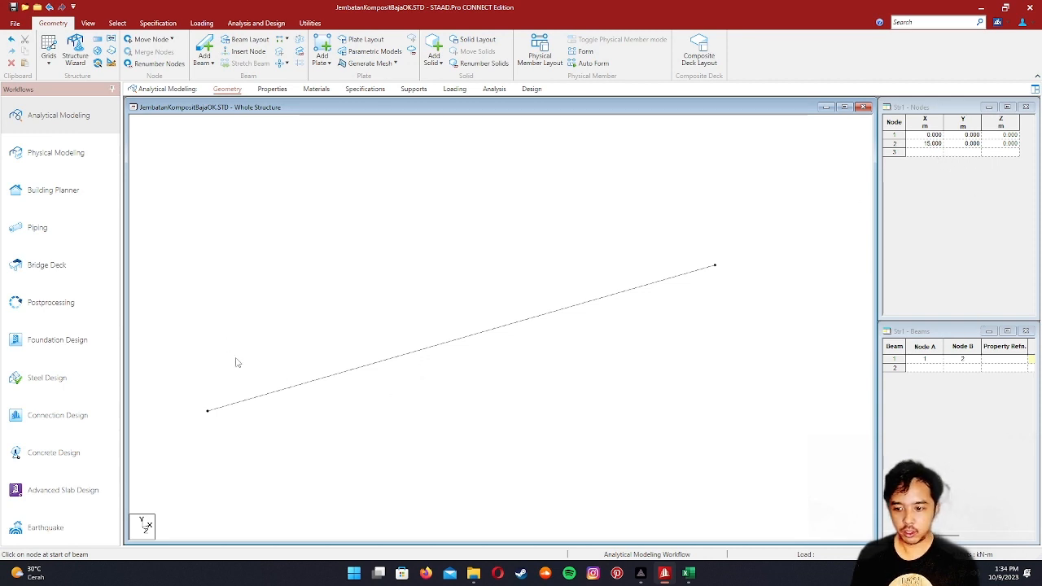
# - Repeat the first girder with Translational Repeat in the global Z direction, using 4 steps at 1.6 m spacing
pyautogui.click(378, 367)
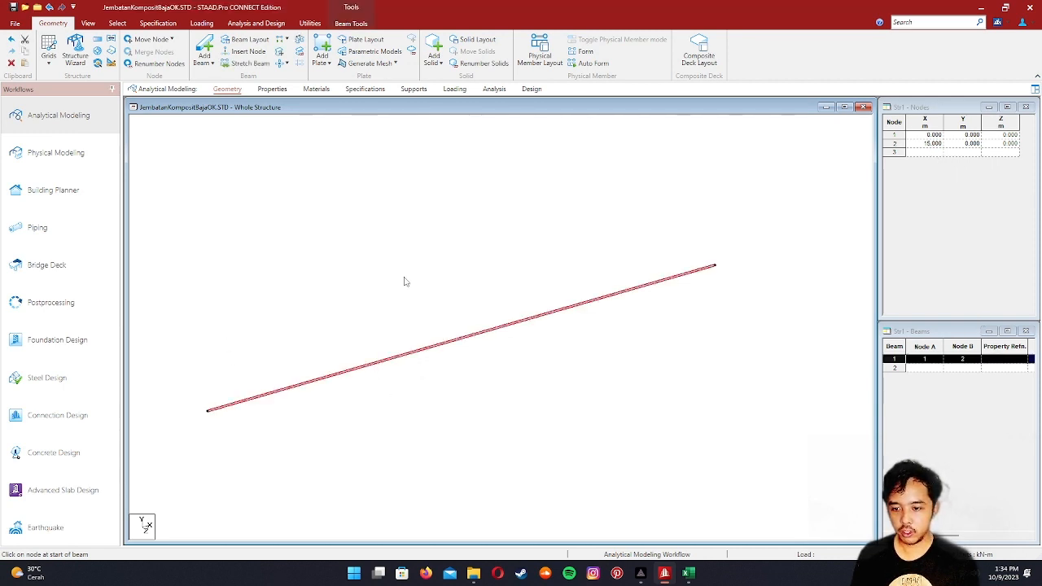
pyautogui.click(98, 40)
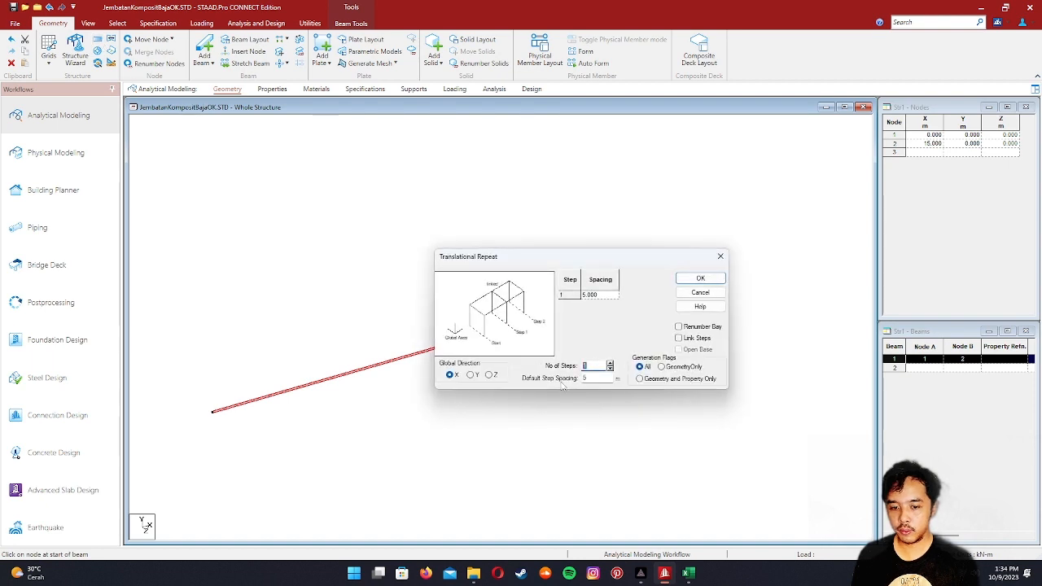
pyautogui.write('4')
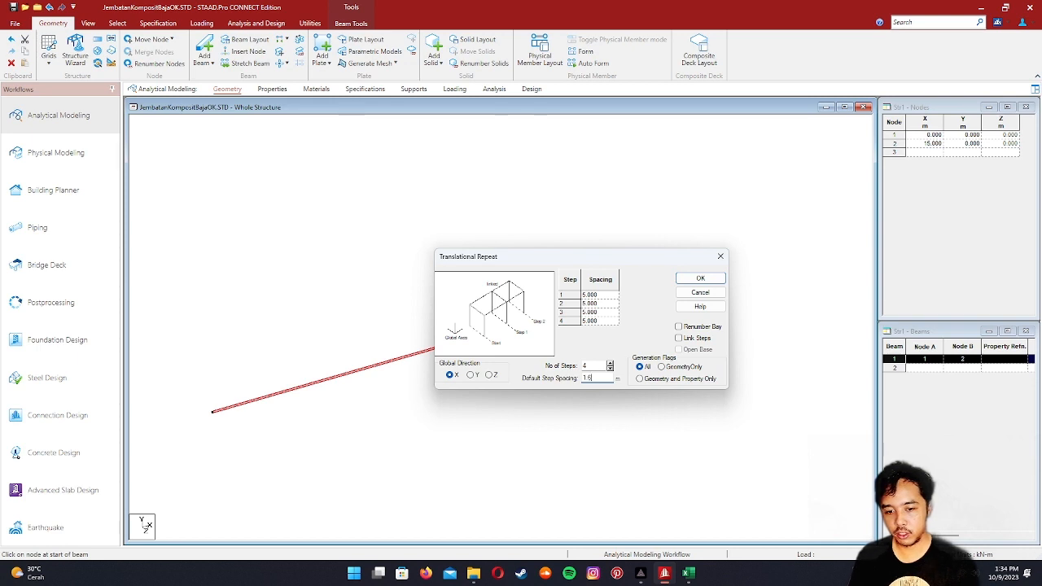
pyautogui.click(598, 365)
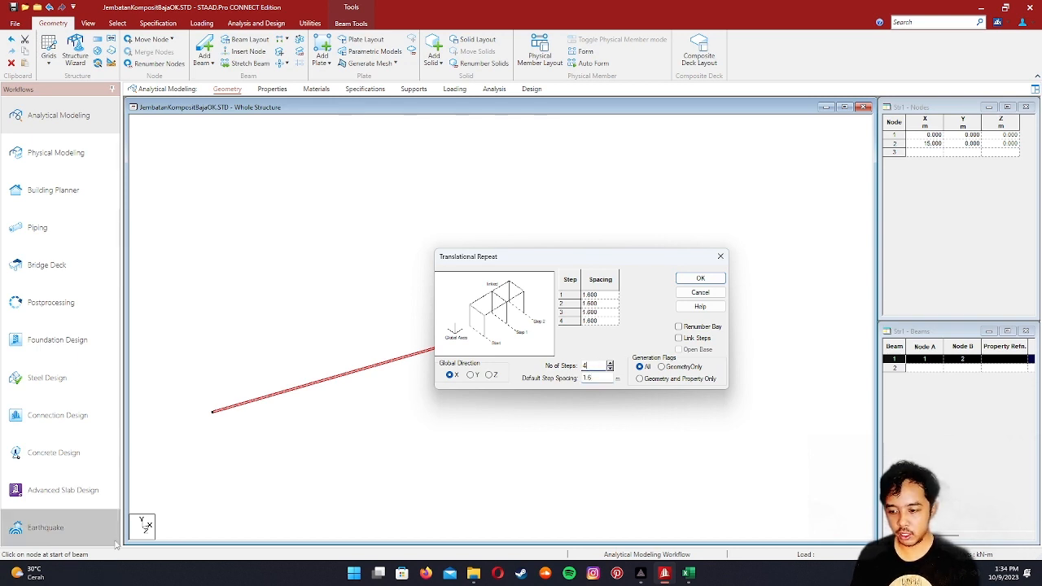
pyautogui.click(495, 376)
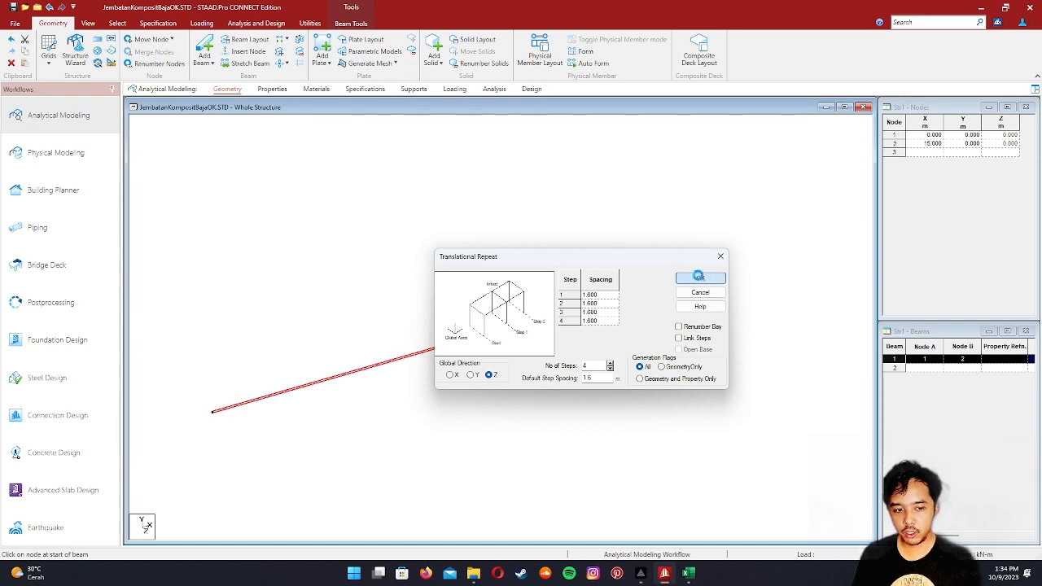
pyautogui.click(701, 279)
pyautogui.scroll(3, 407, 368)
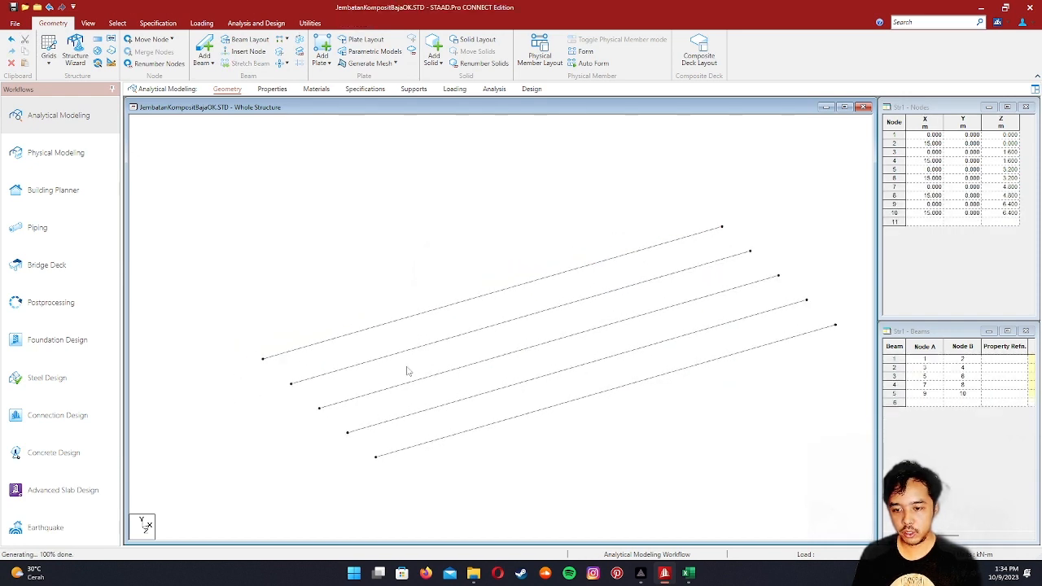
pyautogui.moveTo(347, 381); pyautogui.dragTo(367, 359, button='middle')
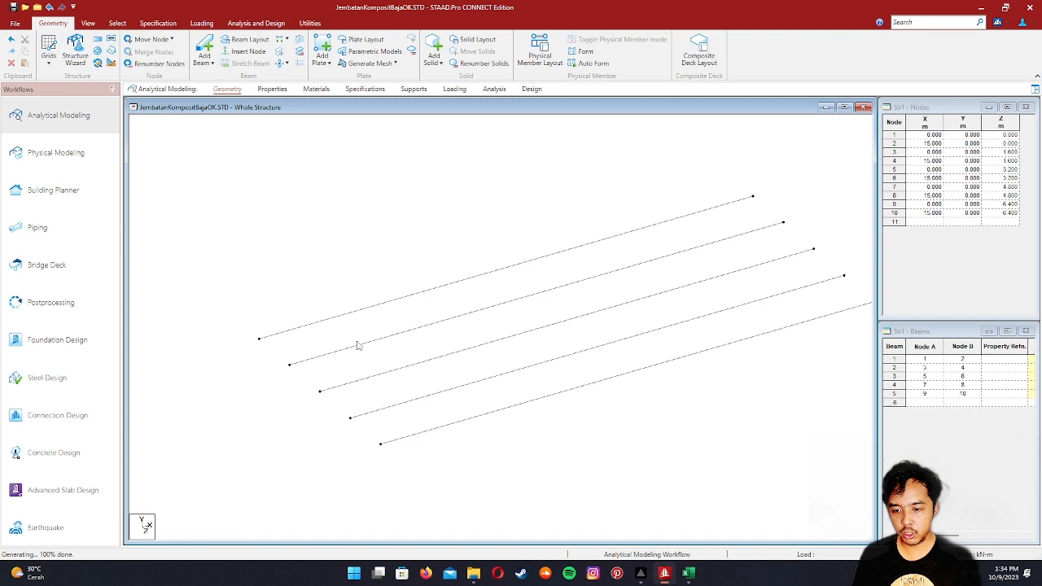
# - Compare the five girders with the elevation and cross-section drawings in the Jembatan.xlsx workbook in Excel, then return to STAAD.Pro
pyautogui.click(686, 574)
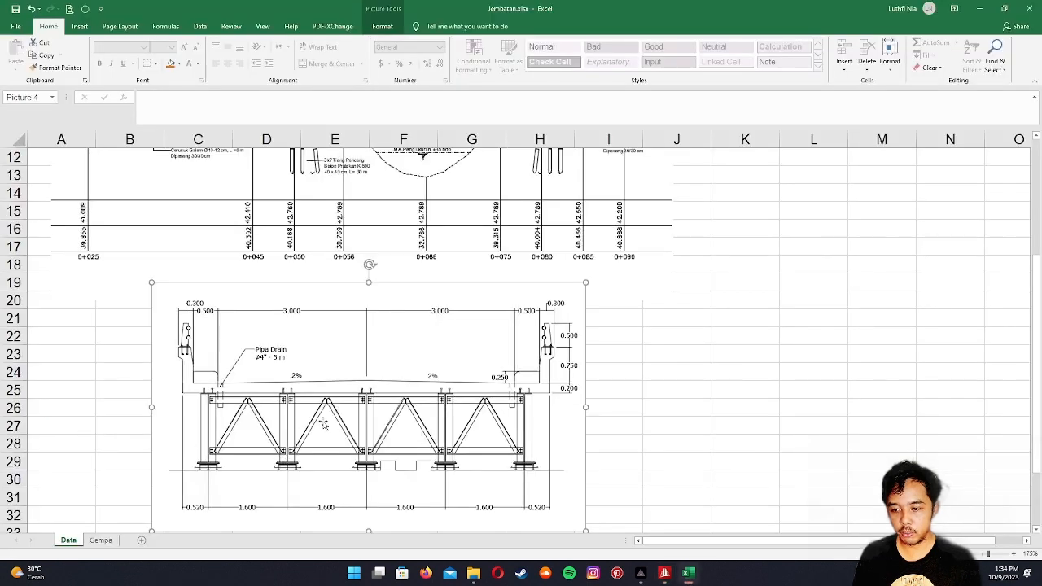
pyautogui.hotkey('alt', 'Tab')
pyautogui.moveTo(550, 374); pyautogui.dragTo(523, 373, button='middle')
pyautogui.scroll(-2, 479, 377)
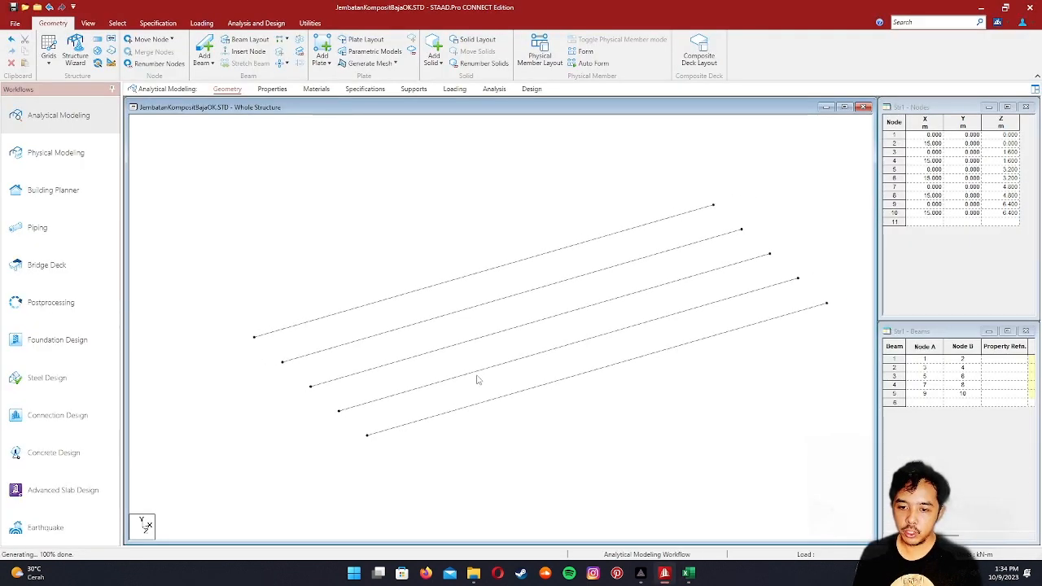
pyautogui.moveTo(624, 409); pyautogui.dragTo(473, 246)
pyautogui.click(688, 573)
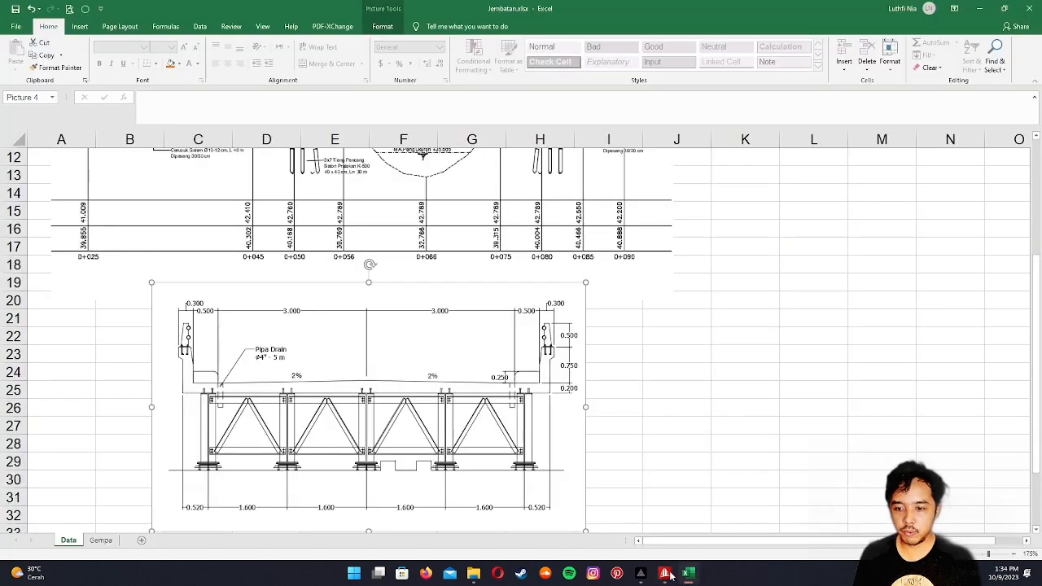
pyautogui.scroll(3, 387, 421)
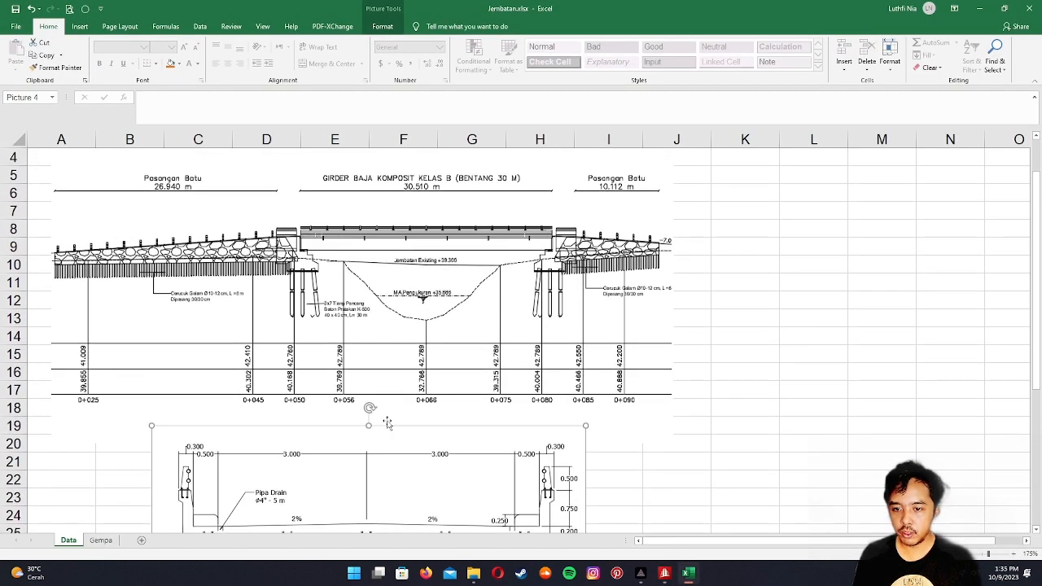
pyautogui.scroll(-3, 387, 423)
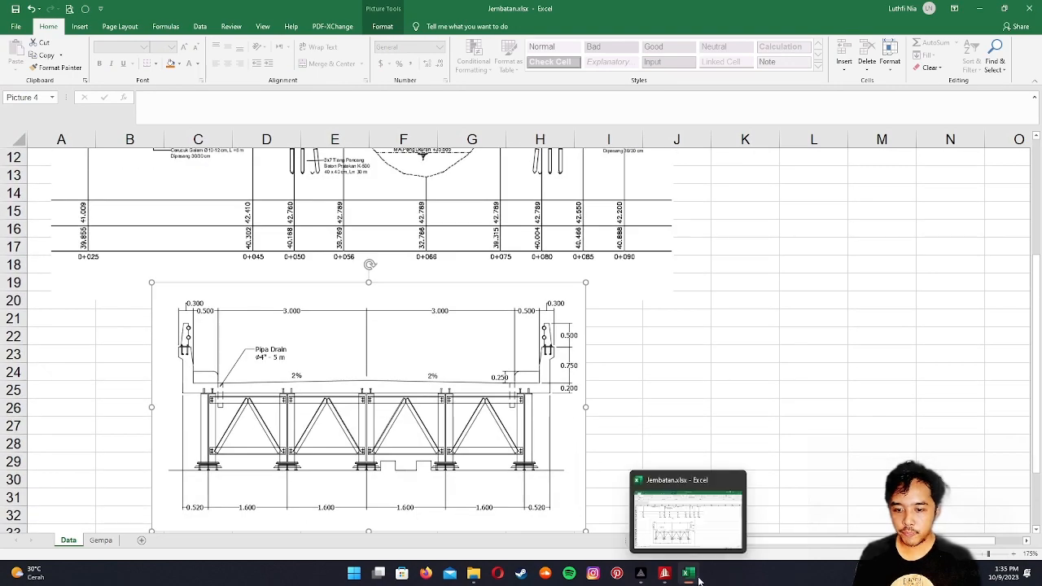
pyautogui.click(687, 575)
pyautogui.click(685, 575)
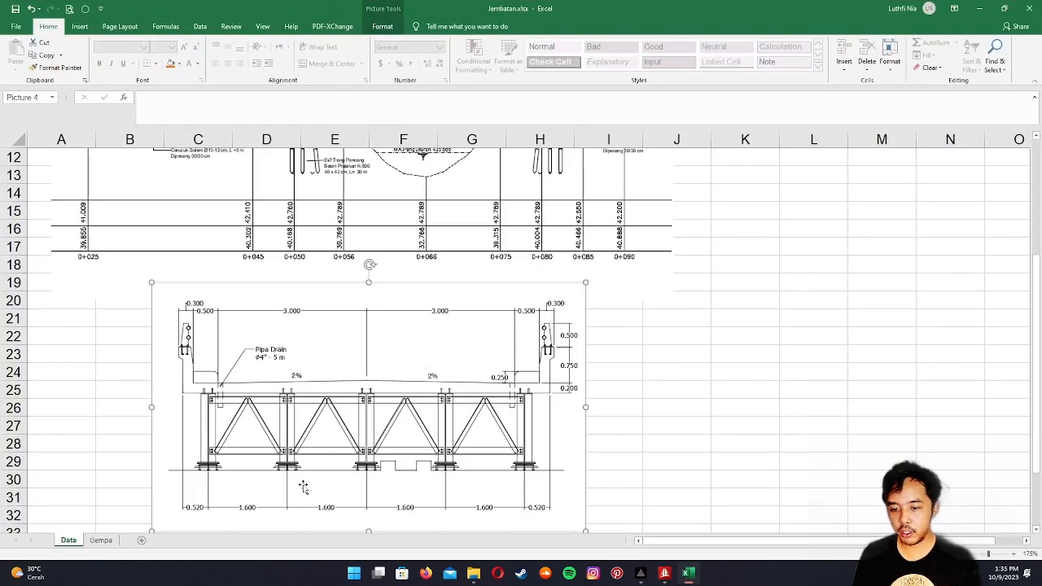
pyautogui.click(688, 574)
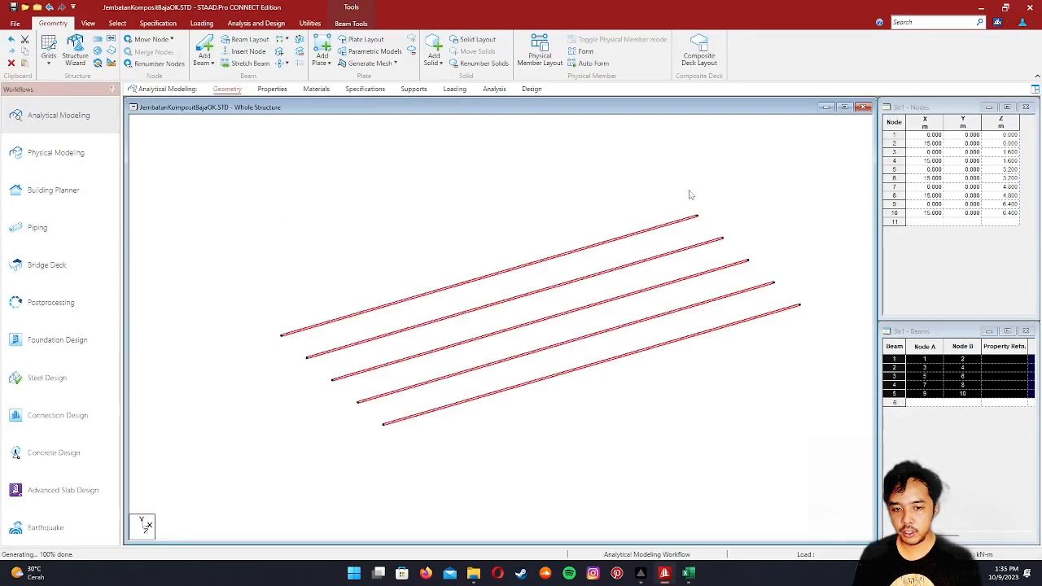
pyautogui.moveTo(644, 388); pyautogui.dragTo(615, 377, button='middle')
pyautogui.click(422, 251)
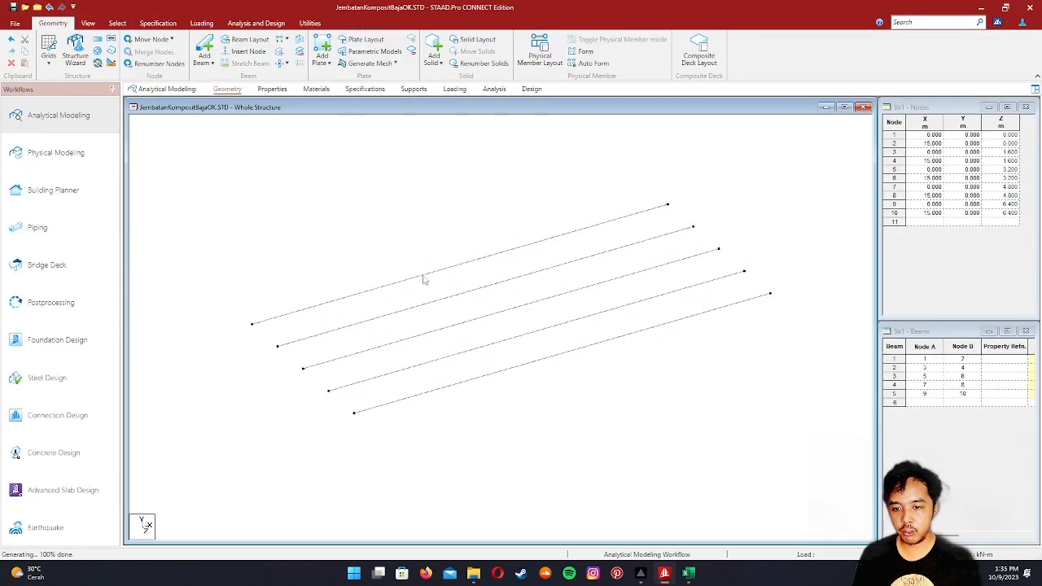
pyautogui.click(423, 276)
pyautogui.scroll(3, 365, 274)
pyautogui.moveTo(376, 287); pyautogui.dragTo(397, 300, button='middle')
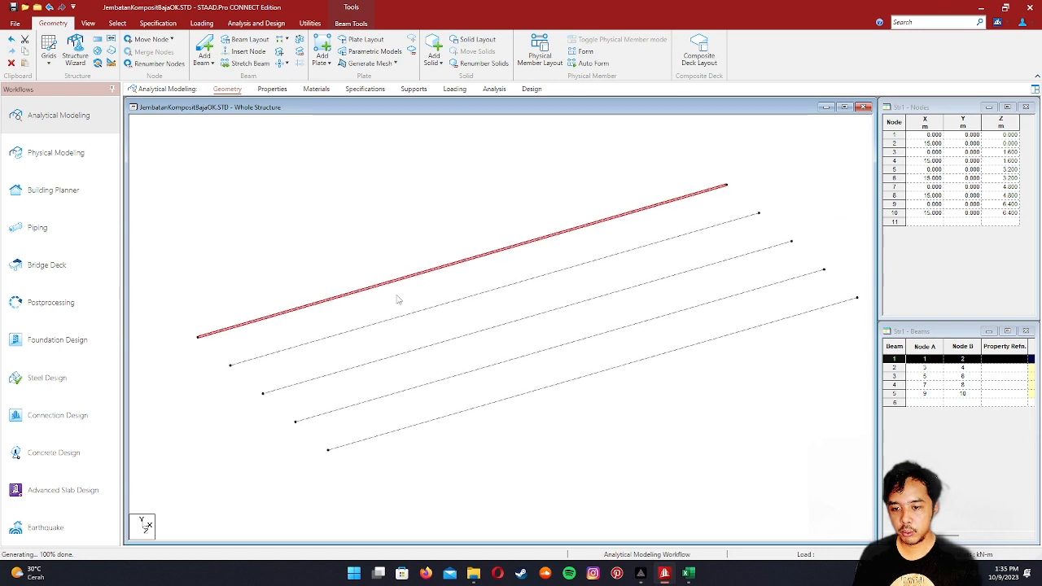
pyautogui.moveTo(583, 452); pyautogui.dragTo(431, 244)
pyautogui.moveTo(528, 420); pyautogui.dragTo(359, 219)
pyautogui.scroll(-3, 468, 451)
# - Insert two evenly spaced intermediate nodes into each of the five girders with the Add 'n' points option
pyautogui.moveTo(205, 158); pyautogui.dragTo(840, 484)
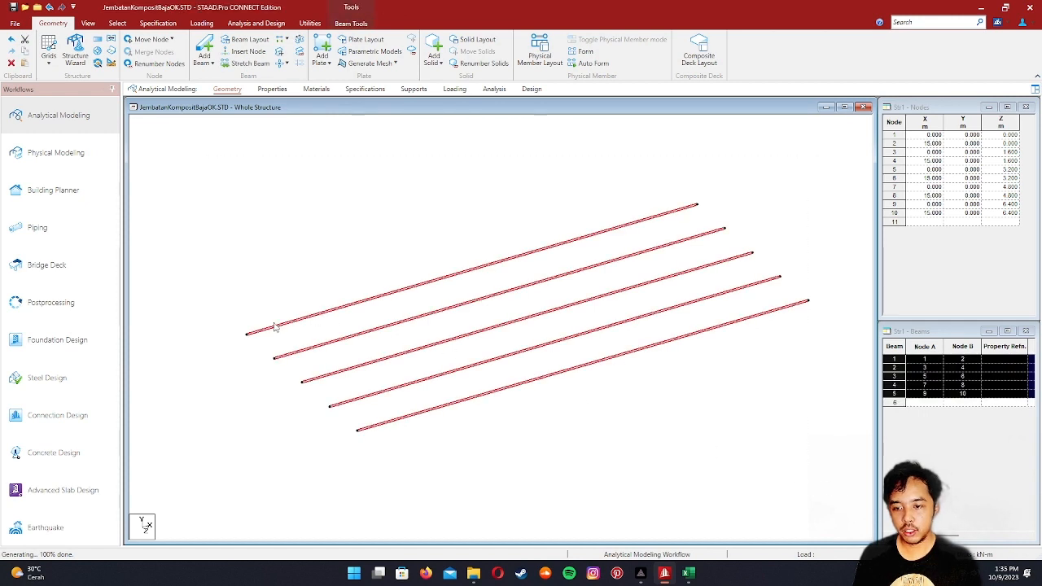
pyautogui.scroll(1, 334, 305)
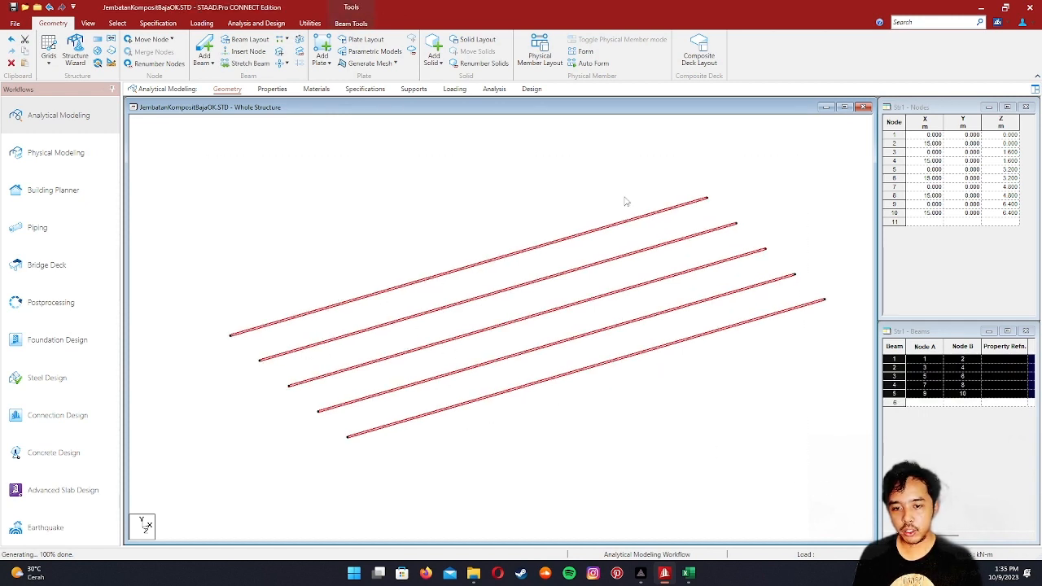
pyautogui.scroll(1, 489, 309)
pyautogui.scroll(1, 461, 325)
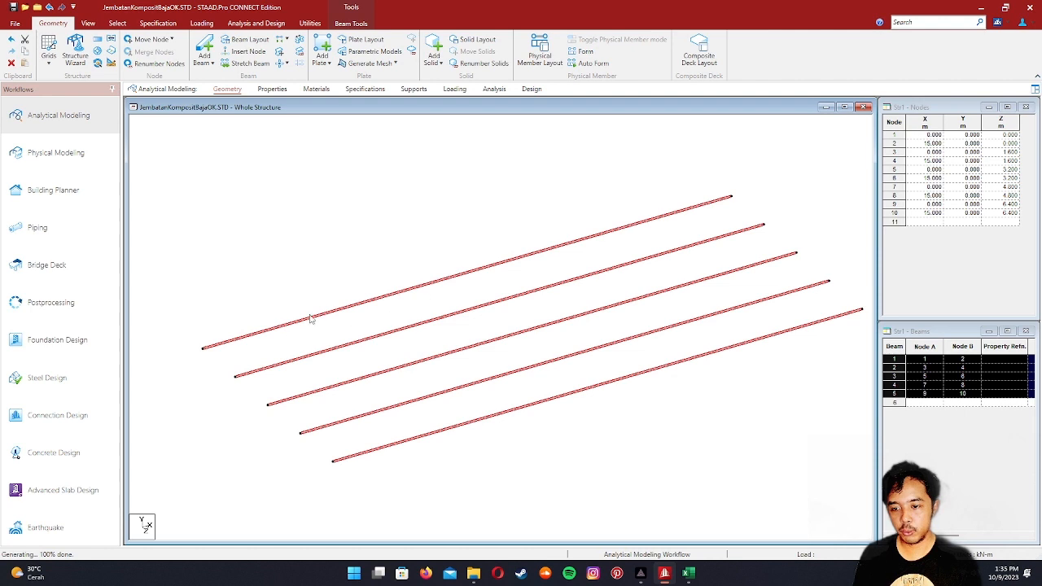
pyautogui.scroll(-3, 614, 236)
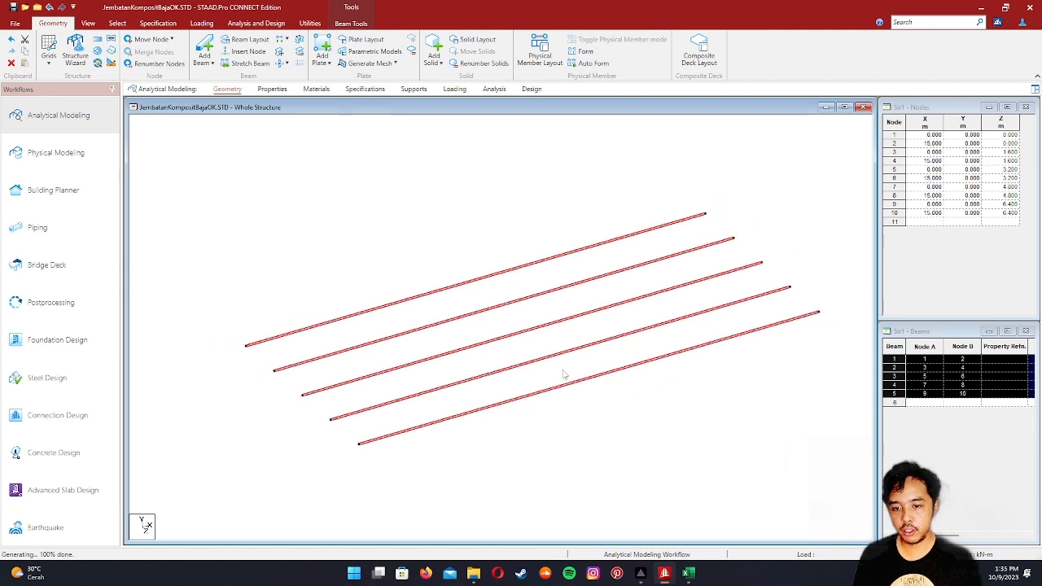
pyautogui.moveTo(565, 374); pyautogui.dragTo(550, 389, button='middle')
pyautogui.scroll(3, 363, 320)
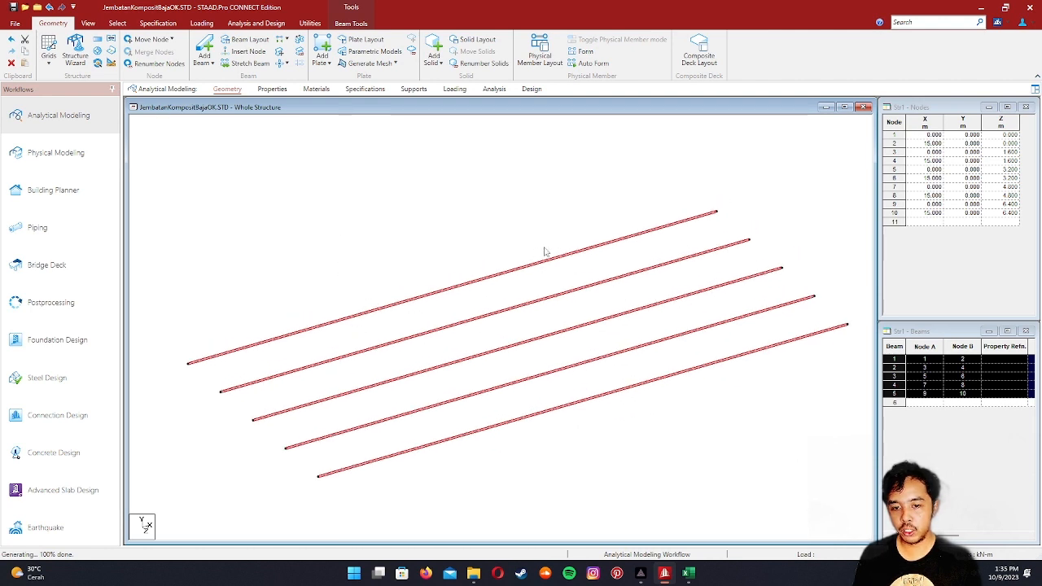
pyautogui.scroll(-1, 351, 224)
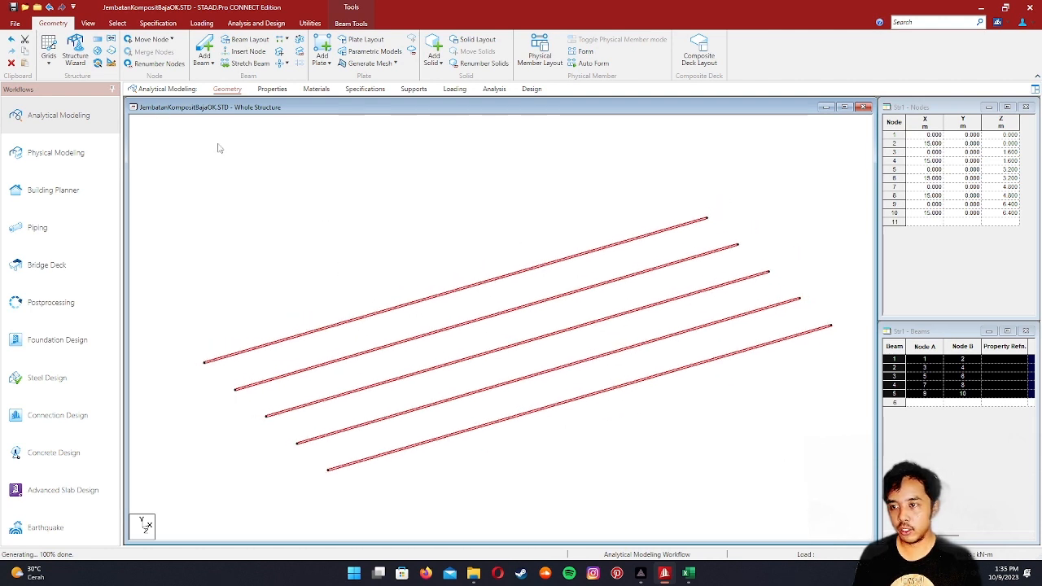
pyautogui.click(247, 51)
pyautogui.moveTo(512, 209); pyautogui.dragTo(495, 127)
pyautogui.click(470, 235)
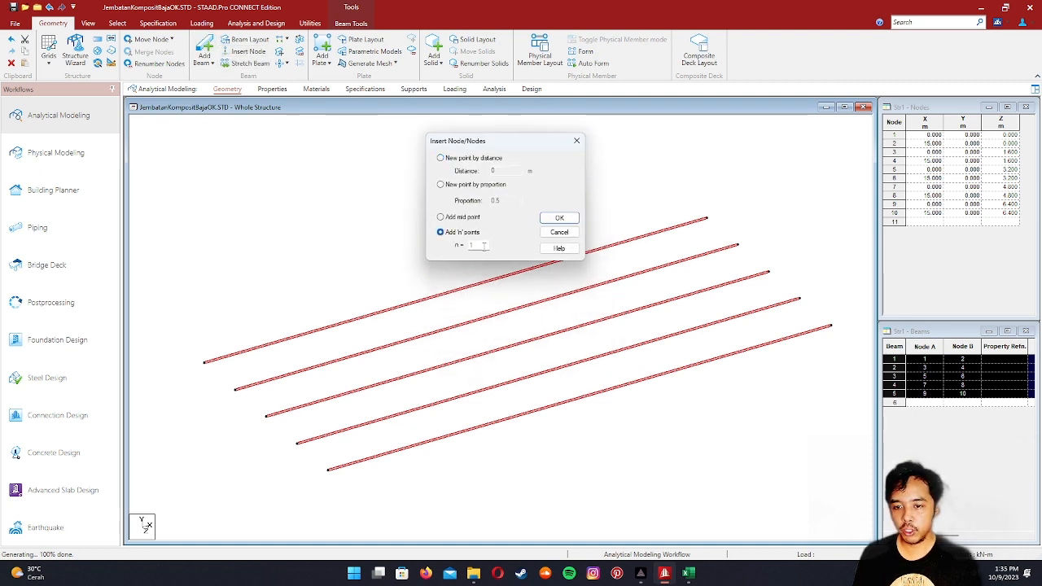
pyautogui.click(560, 217)
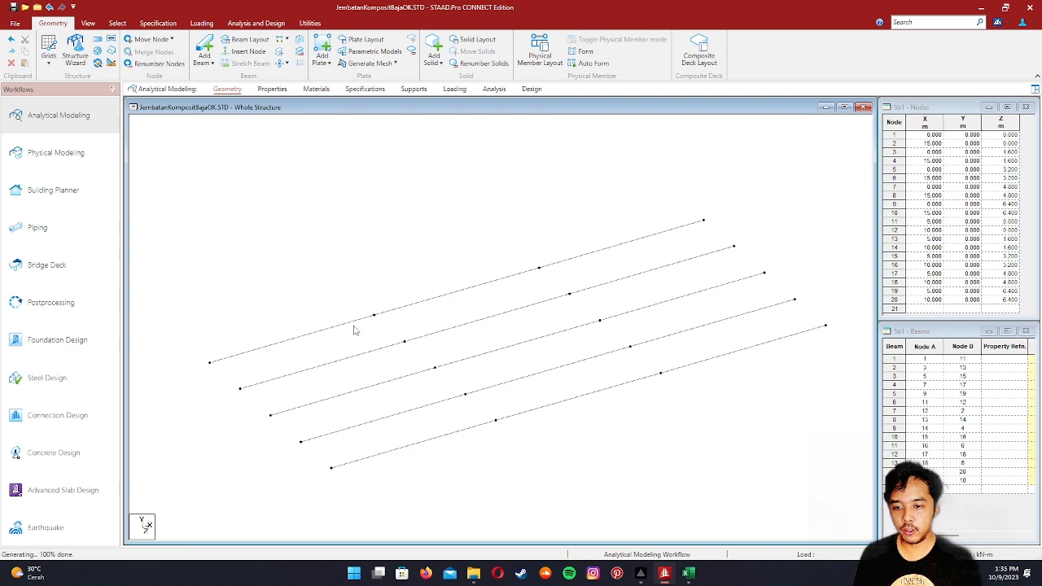
# - Check the length and end coordinates of the first girder's segment starting at the origin
pyautogui.doubleClick(353, 329)
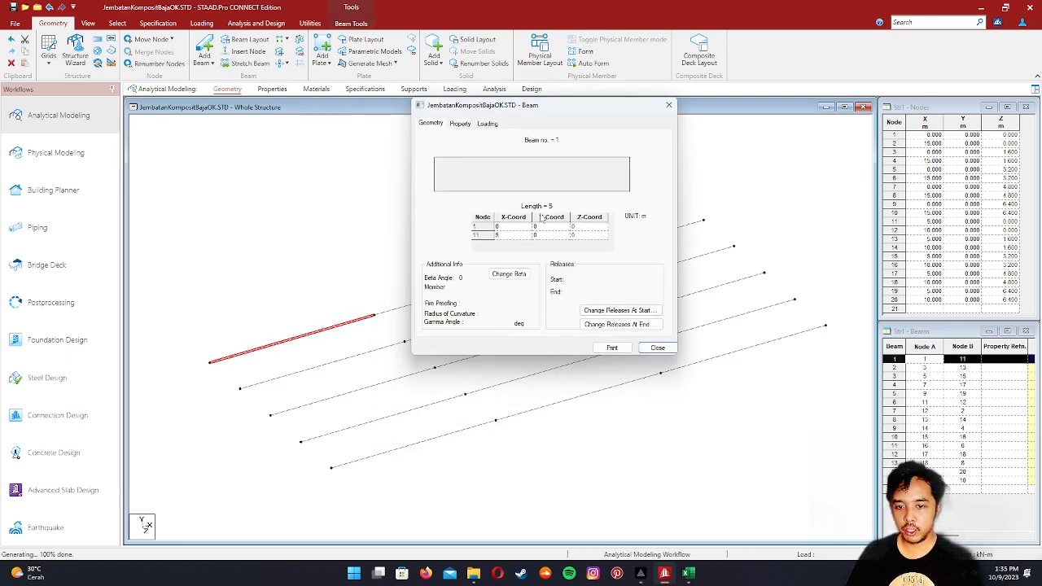
pyautogui.click(669, 105)
pyautogui.click(477, 254)
pyautogui.scroll(-1, 477, 254)
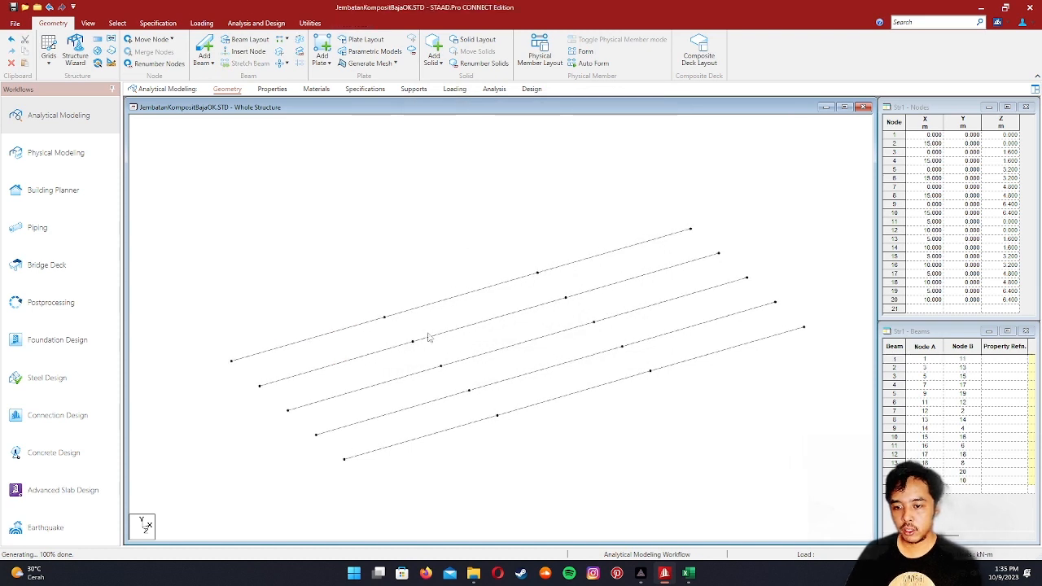
pyautogui.scroll(1, 366, 383)
pyautogui.scroll(1, 354, 391)
pyautogui.scroll(-1, 354, 391)
pyautogui.moveTo(335, 281); pyautogui.dragTo(354, 250, button='middle')
pyautogui.click(359, 299)
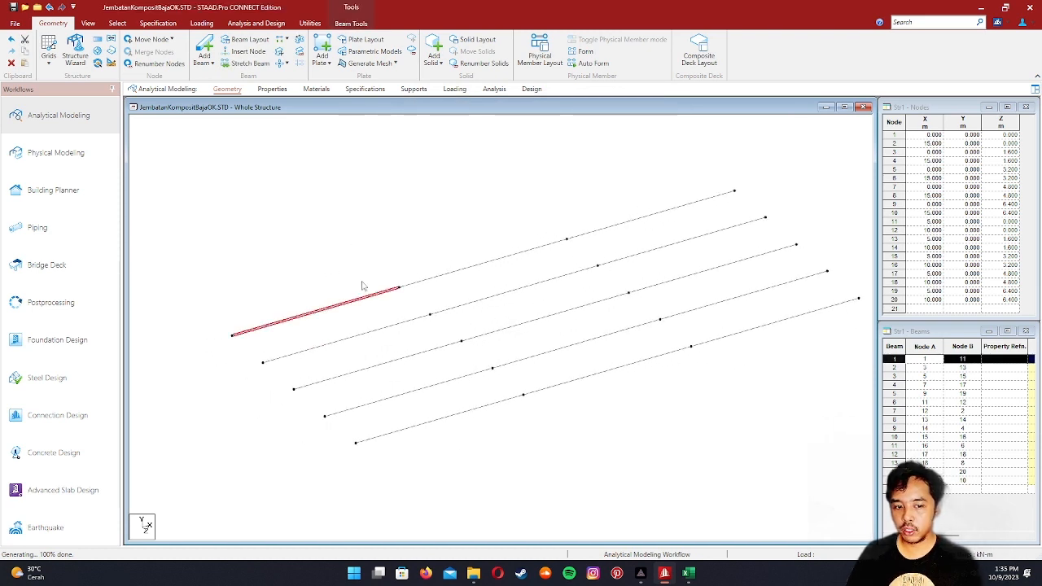
pyautogui.click(364, 282)
pyautogui.click(420, 281)
pyautogui.click(415, 243)
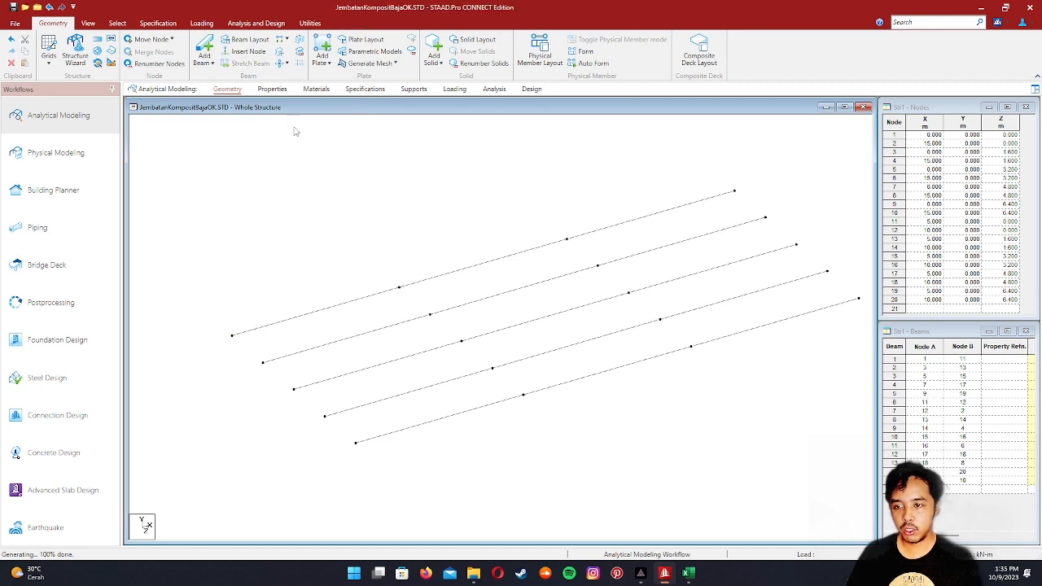
# - Add the Japanese H Shape section H700x300x12x22 in STEEL to the model's section properties
pyautogui.click(273, 89)
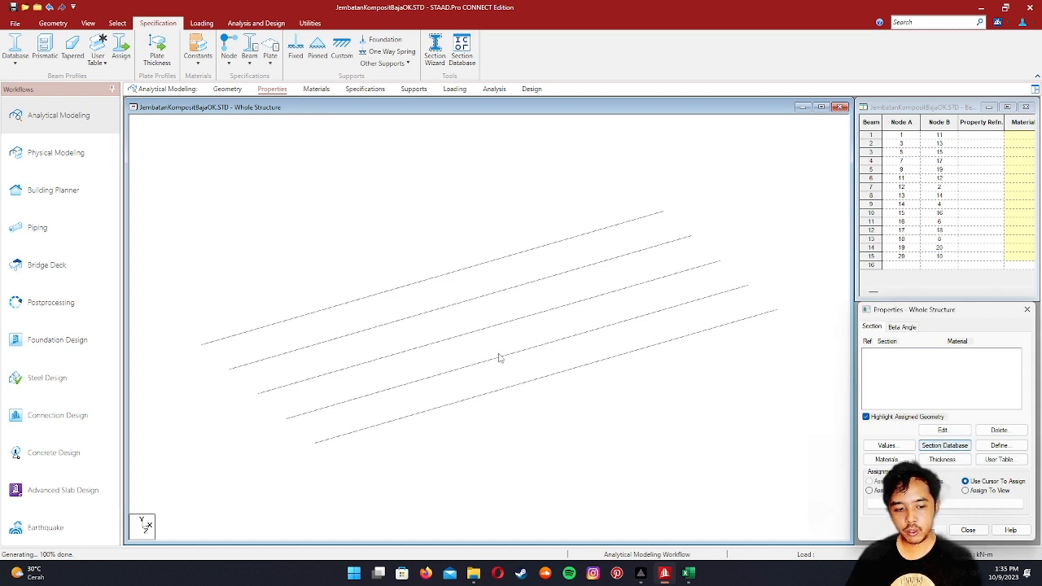
pyautogui.scroll(-3, 451, 309)
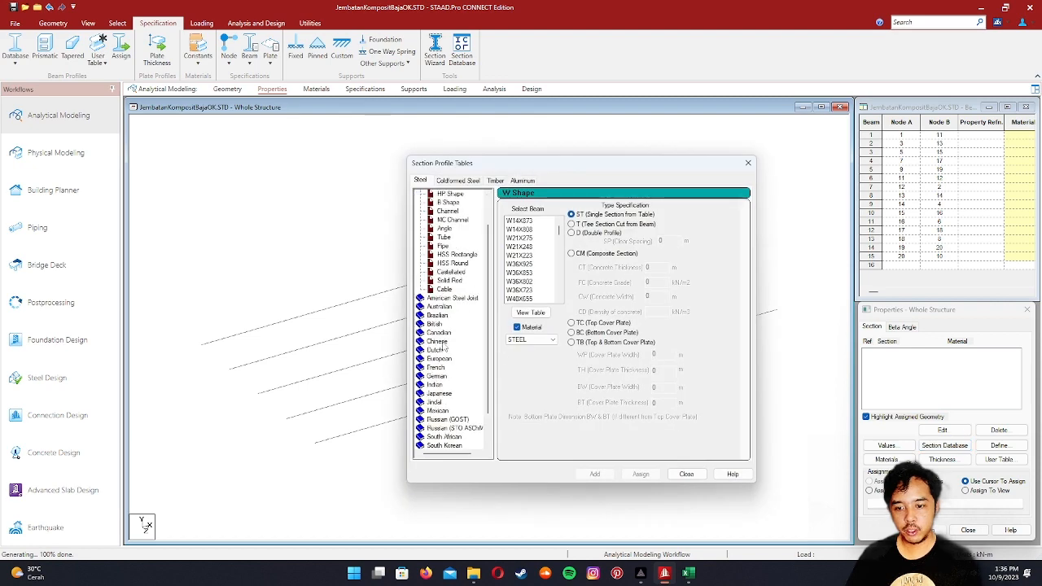
pyautogui.moveTo(475, 165); pyautogui.dragTo(481, 116)
pyautogui.scroll(3, 472, 313)
pyautogui.scroll(-3, 472, 315)
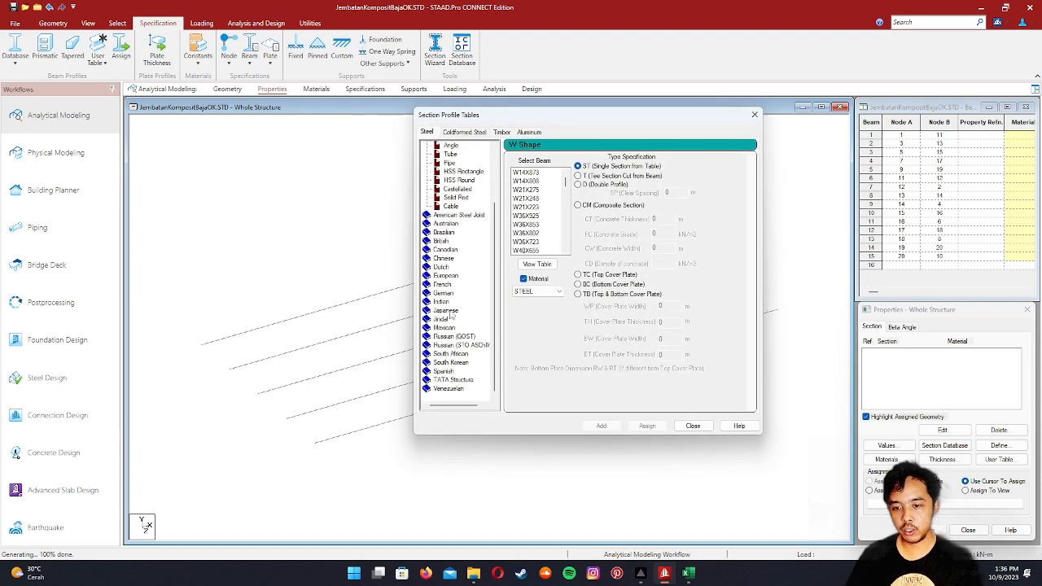
pyautogui.click(446, 311)
pyautogui.moveTo(548, 118); pyautogui.dragTo(667, 55)
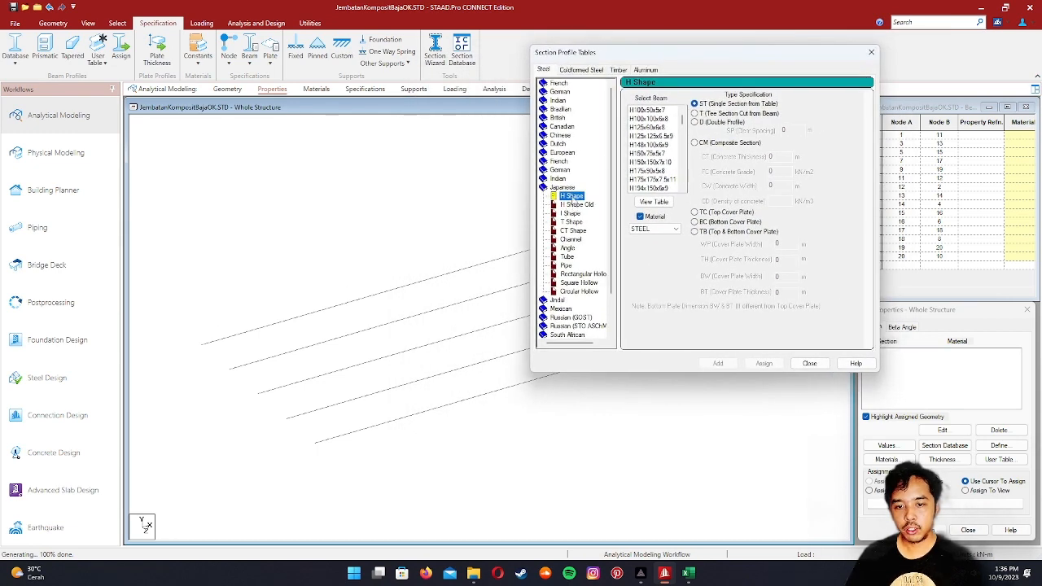
pyautogui.scroll(-10, 686, 141)
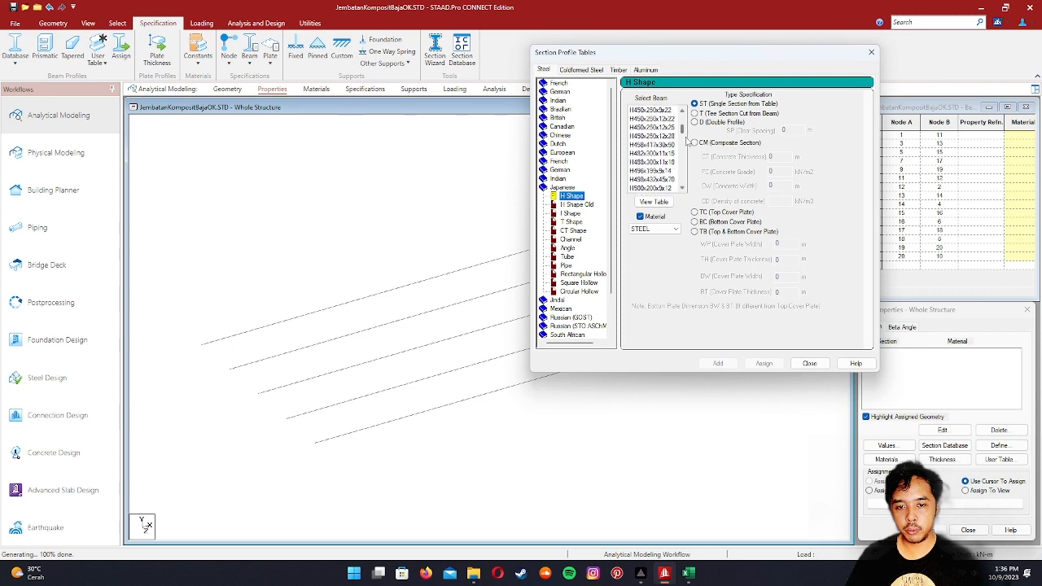
pyautogui.scroll(-10, 686, 140)
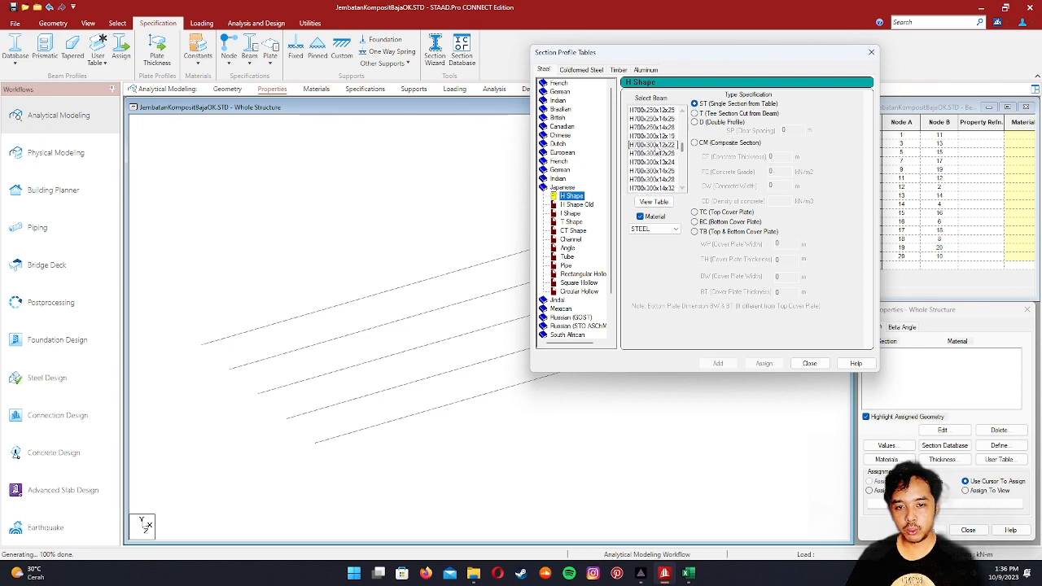
pyautogui.click(652, 144)
pyautogui.click(716, 363)
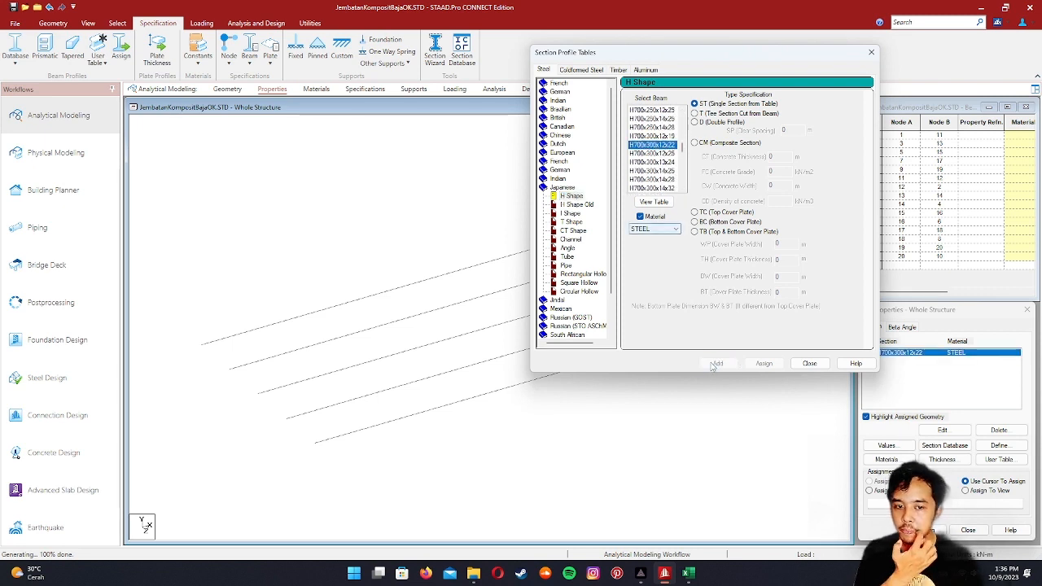
# - Add the Japanese Angle section L75X75X6 in STEEL as a single section and close the section tables
pyautogui.scroll(-2, 589, 295)
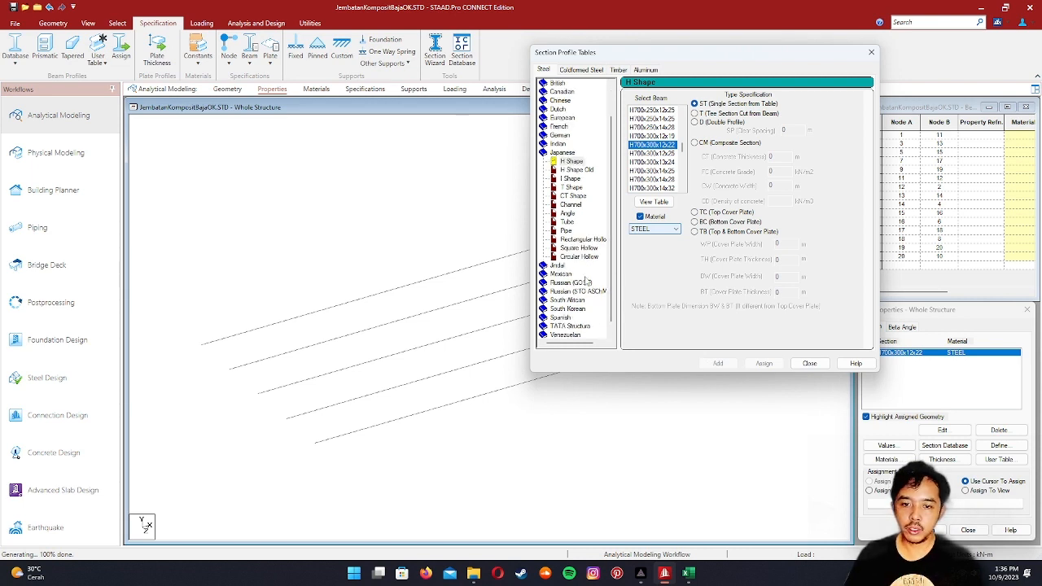
pyautogui.scroll(-1, 586, 281)
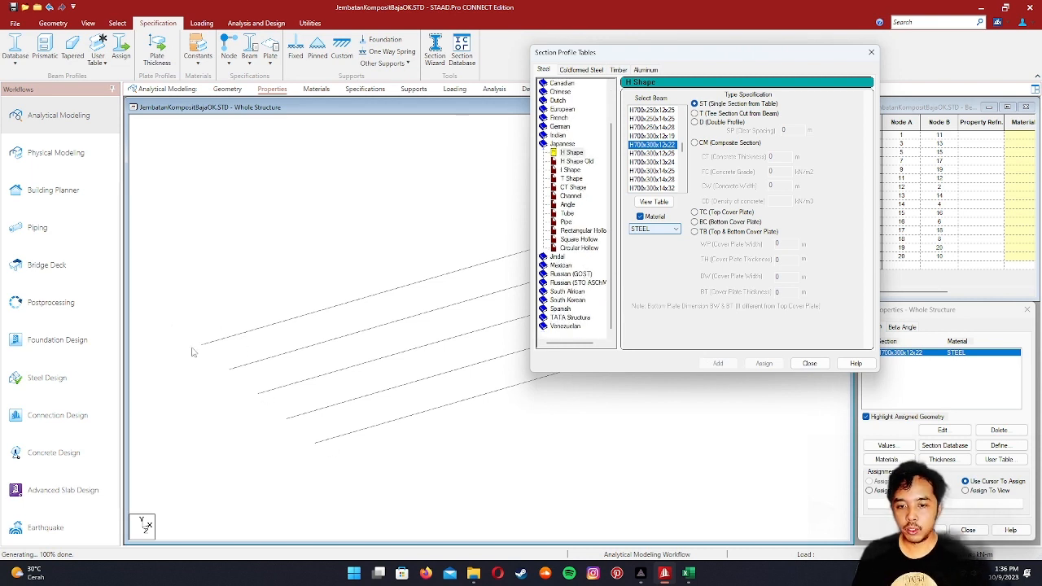
pyautogui.click(574, 196)
pyautogui.scroll(2, 570, 211)
pyautogui.click(570, 249)
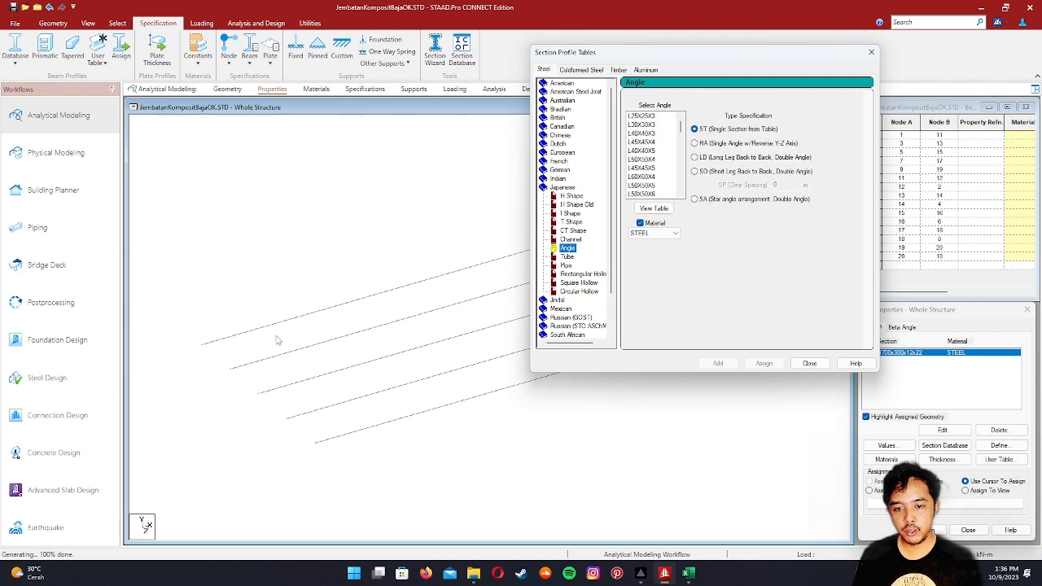
pyautogui.moveTo(682, 132); pyautogui.dragTo(678, 152)
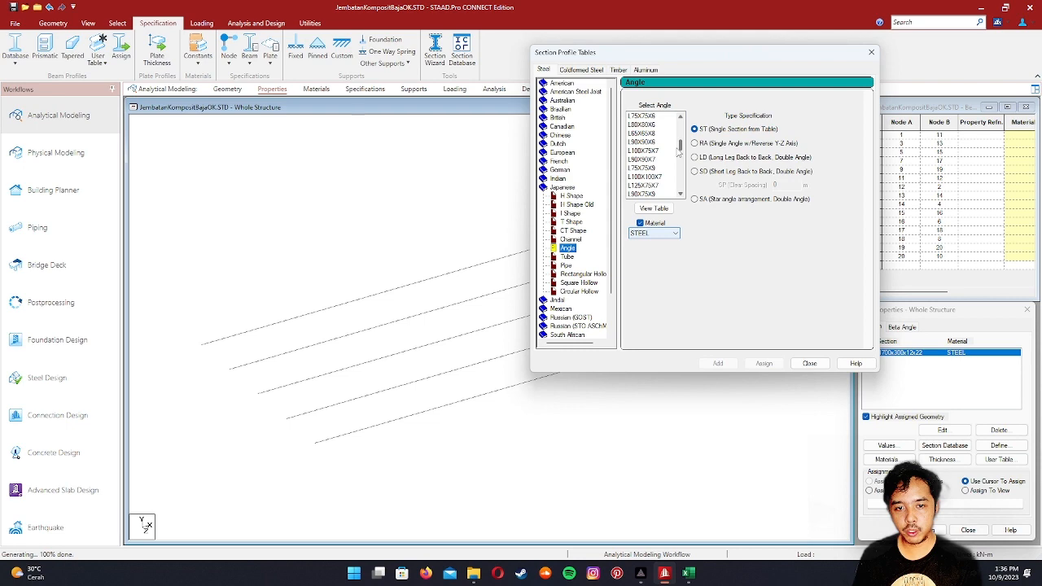
pyautogui.click(655, 117)
pyautogui.click(719, 364)
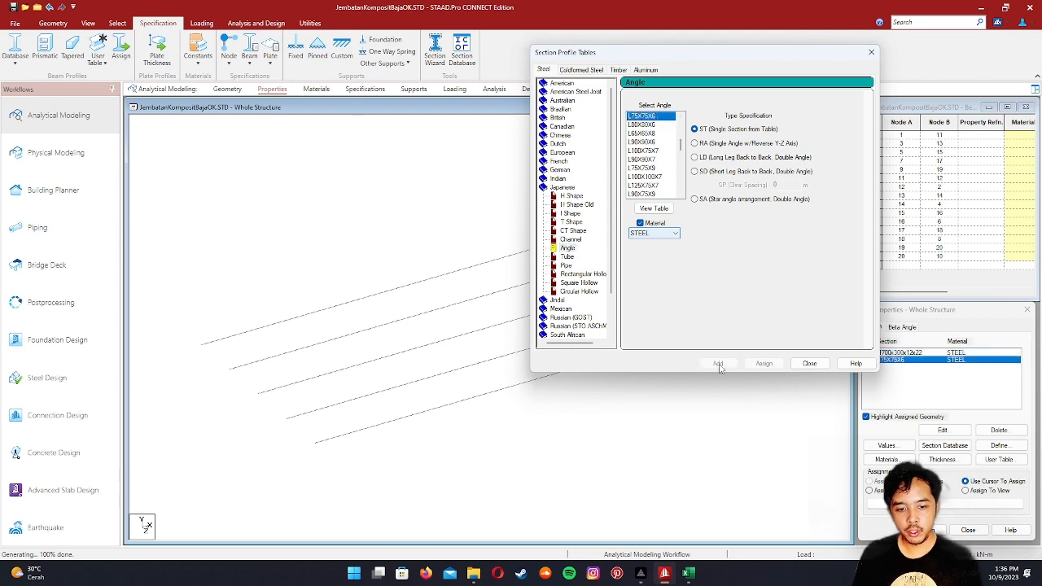
pyautogui.click(809, 364)
pyautogui.moveTo(440, 387); pyautogui.dragTo(458, 392, button='middle')
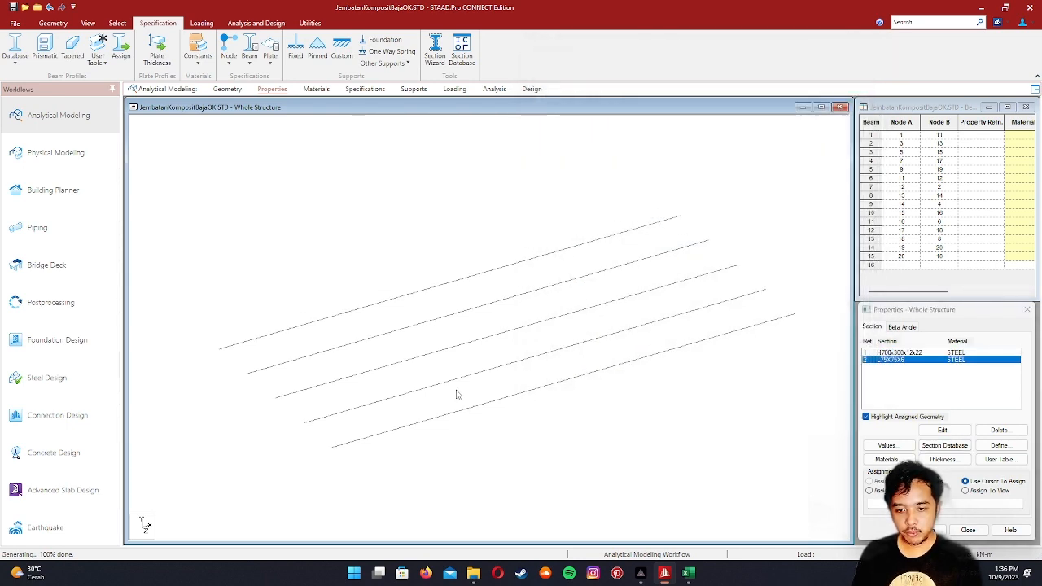
pyautogui.scroll(4, 457, 392)
pyautogui.moveTo(413, 308); pyautogui.dragTo(428, 258, button='middle')
pyautogui.scroll(-1, 453, 281)
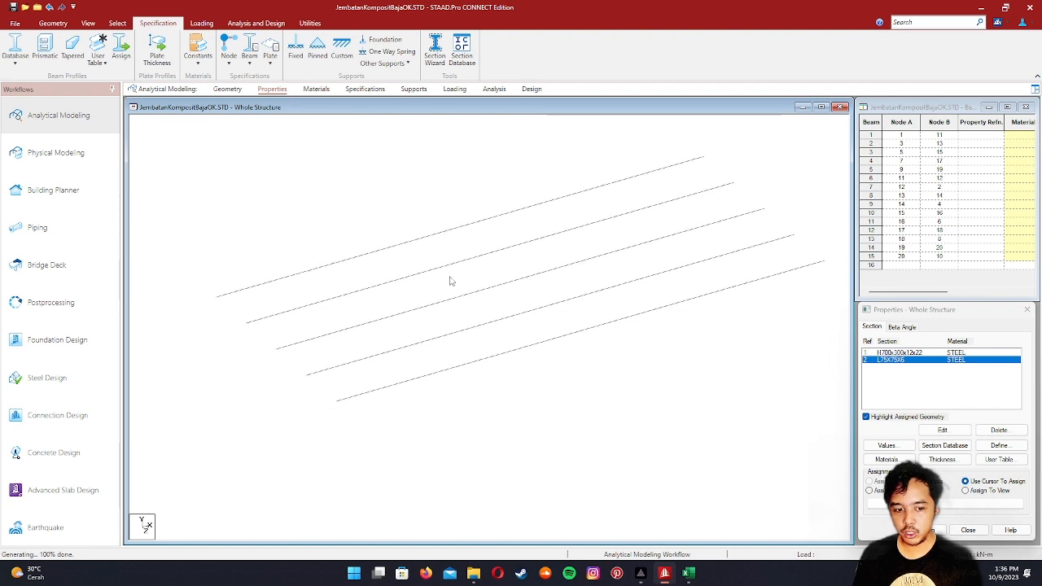
pyautogui.scroll(1, 467, 285)
pyautogui.moveTo(344, 236); pyautogui.dragTo(343, 255, button='middle')
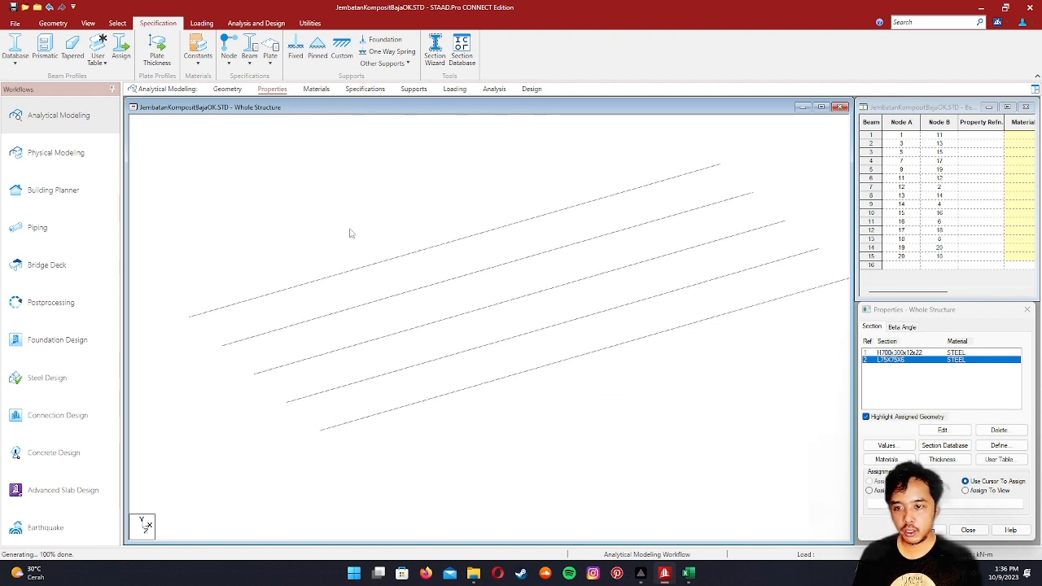
pyautogui.moveTo(254, 213); pyautogui.dragTo(278, 222, button='middle')
pyautogui.scroll(-2, 542, 307)
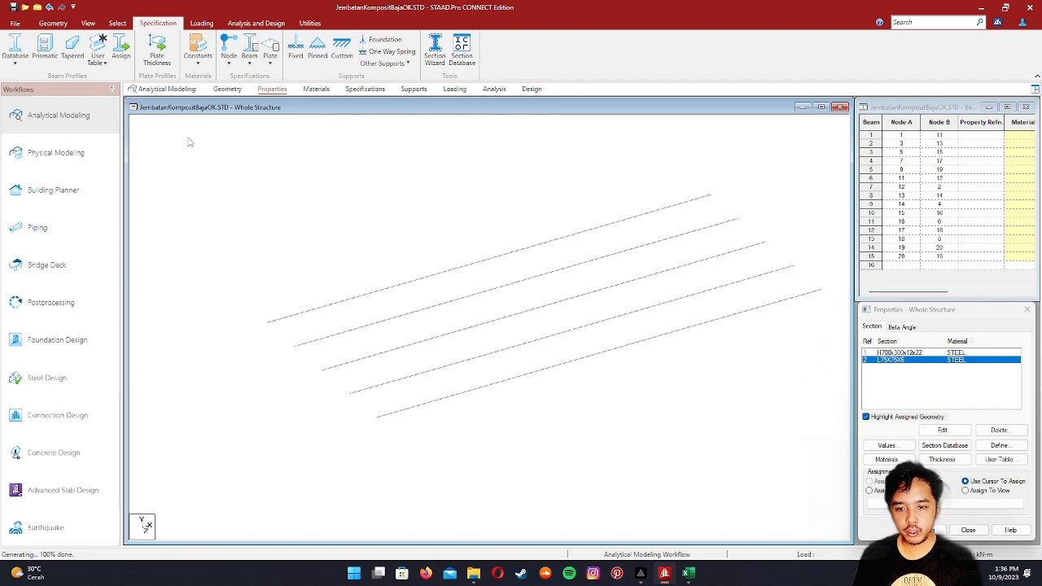
# - Assign the H700x300x12x22 section to all segments of the five girders
pyautogui.moveTo(184, 128); pyautogui.dragTo(833, 491)
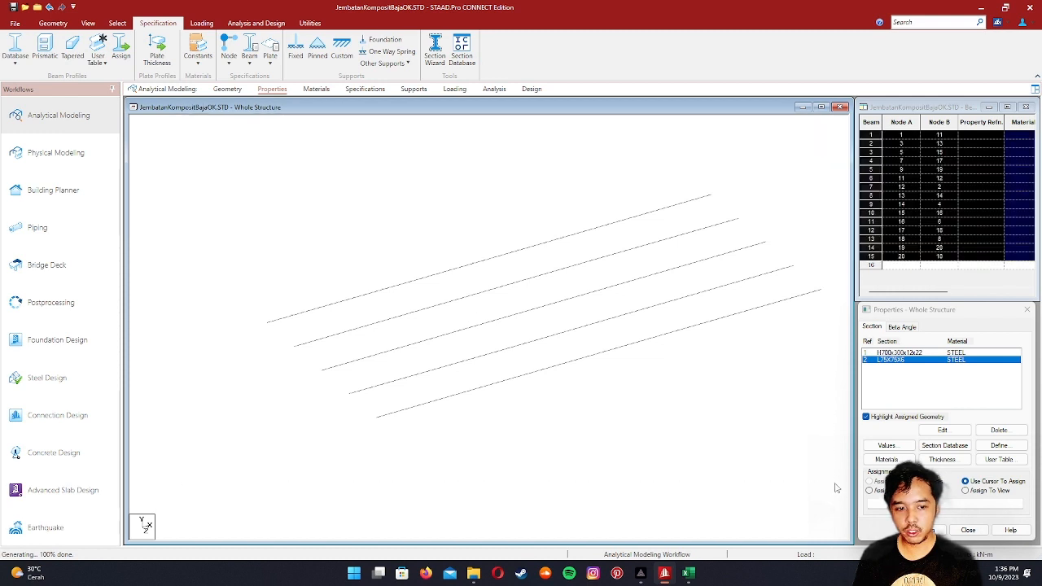
pyautogui.click(914, 353)
pyautogui.moveTo(231, 156); pyautogui.dragTo(832, 513)
pyautogui.click(938, 530)
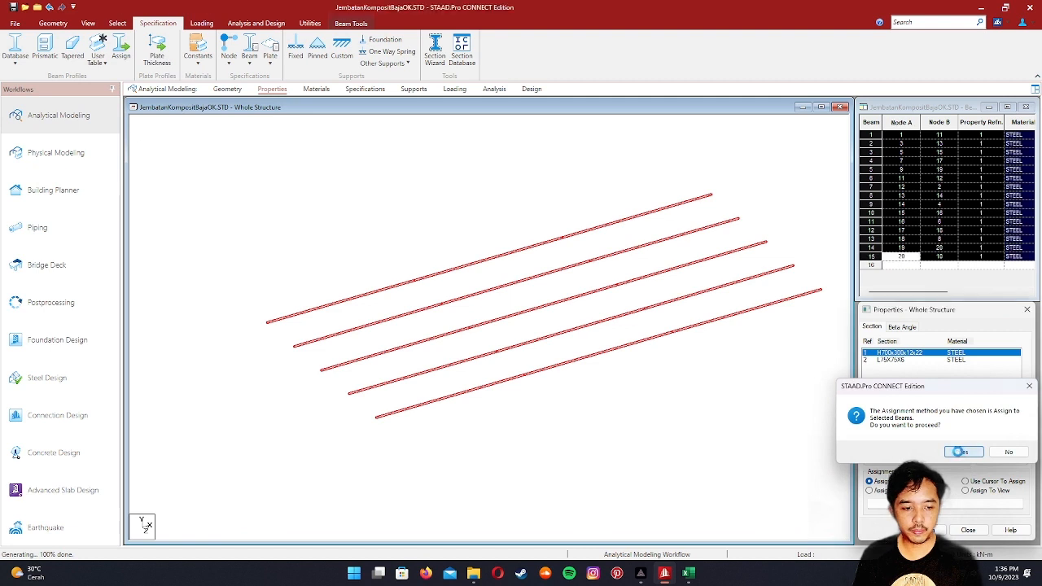
pyautogui.click(956, 449)
# - Inspect the five girders' profiles in an orbited 3D rendering, then close the rendered view
pyautogui.rightClick(553, 385)
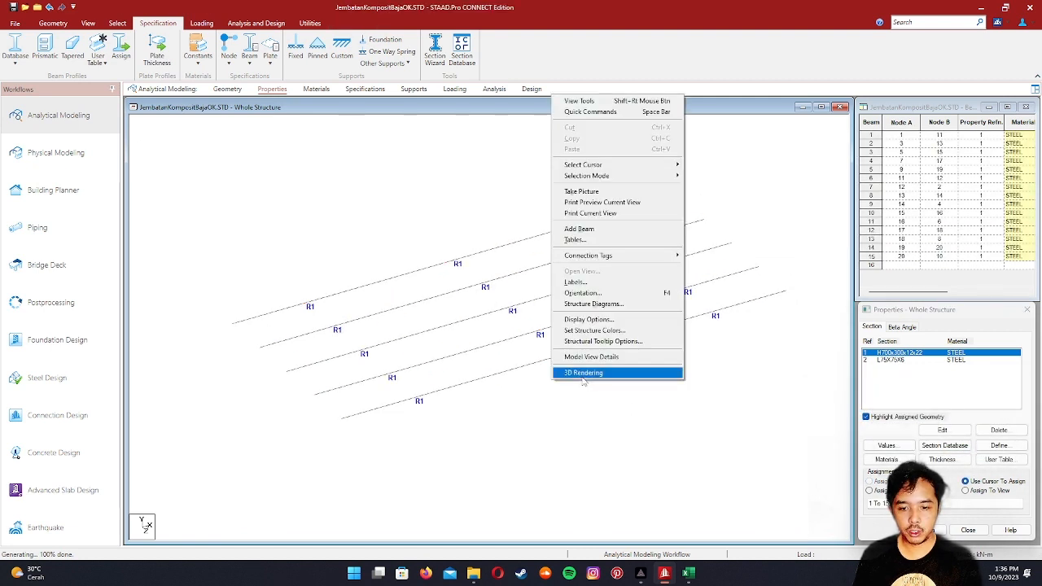
pyautogui.click(574, 375)
pyautogui.moveTo(684, 334); pyautogui.dragTo(631, 276)
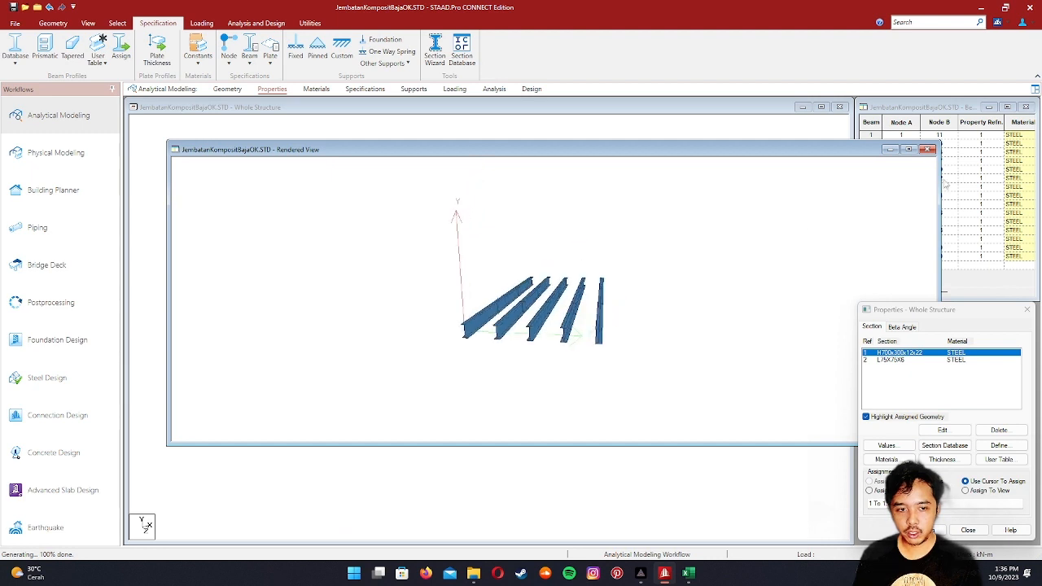
pyautogui.click(928, 151)
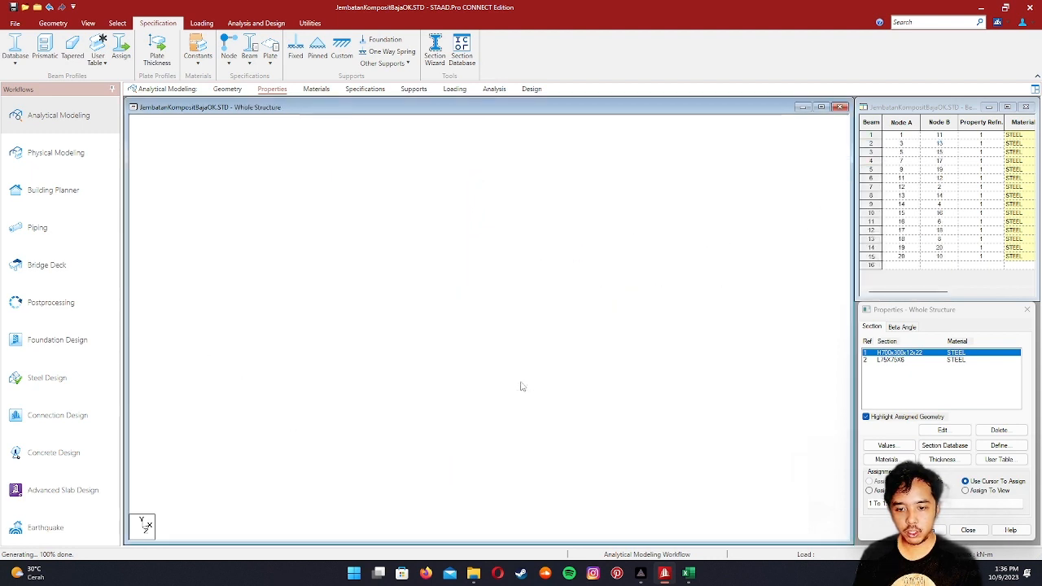
# - Add four cross beams joining the start nodes of the five girders at X = 0, one between each neighbouring pair
pyautogui.click(53, 23)
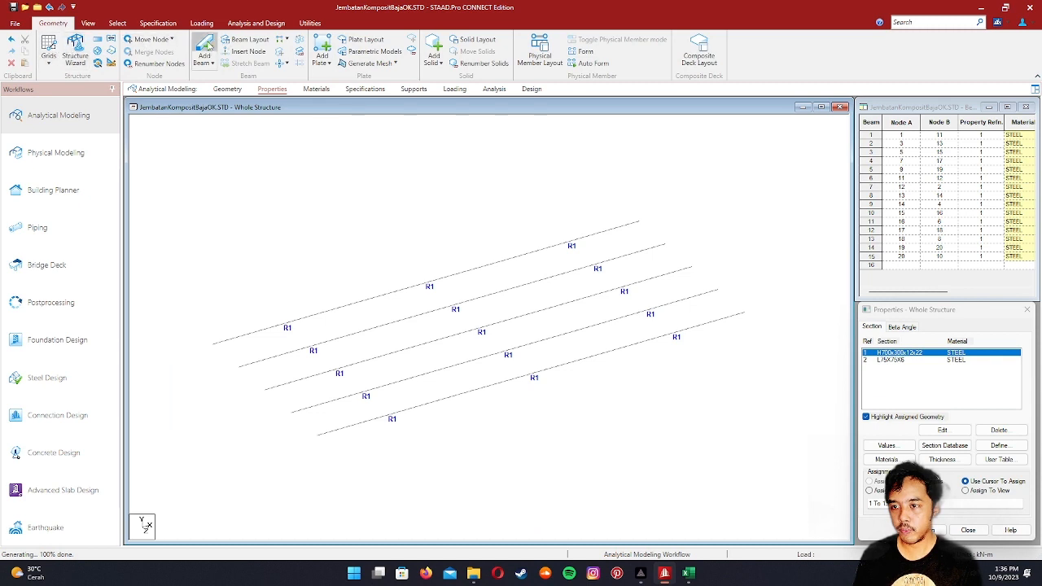
pyautogui.click(208, 47)
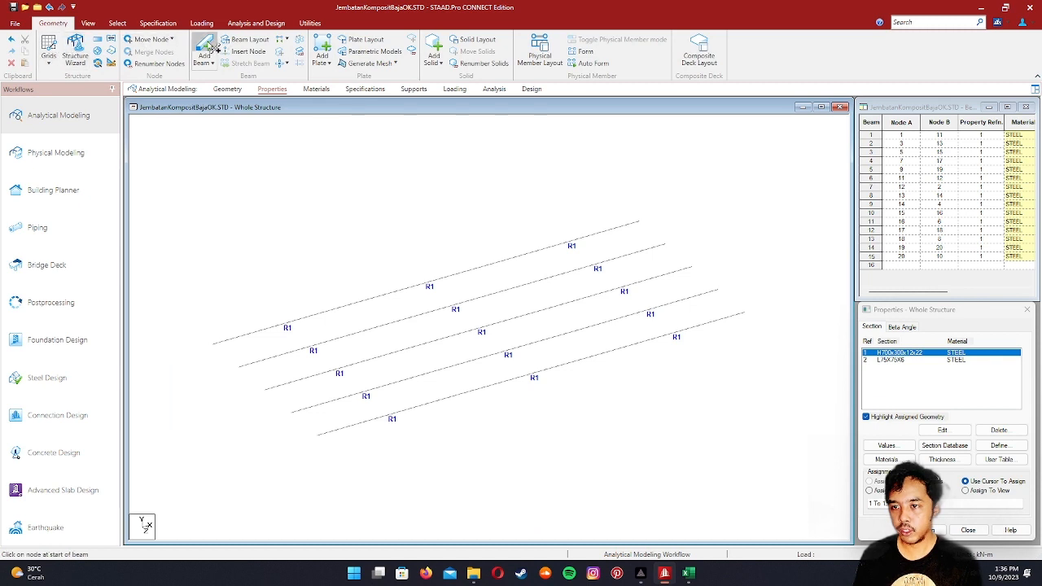
pyautogui.click(212, 345)
pyautogui.click(239, 367)
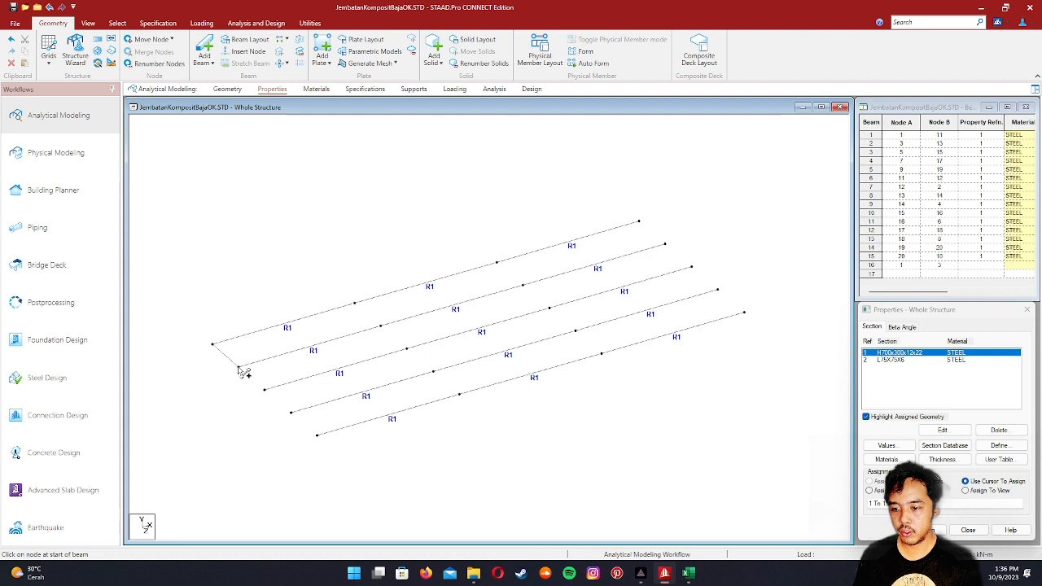
pyautogui.click(264, 390)
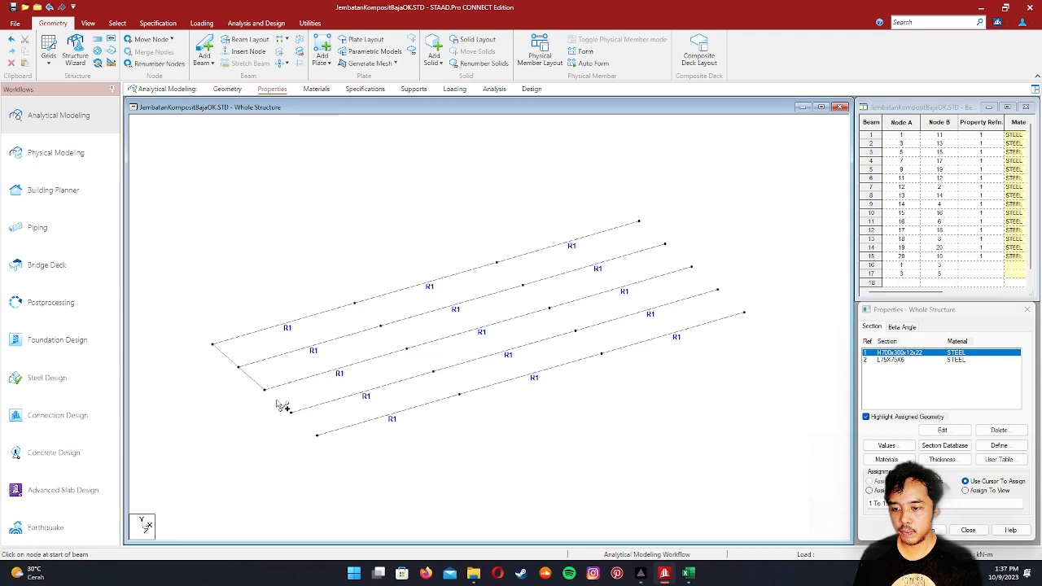
pyautogui.click(266, 392)
pyautogui.click(291, 413)
pyautogui.click(291, 413)
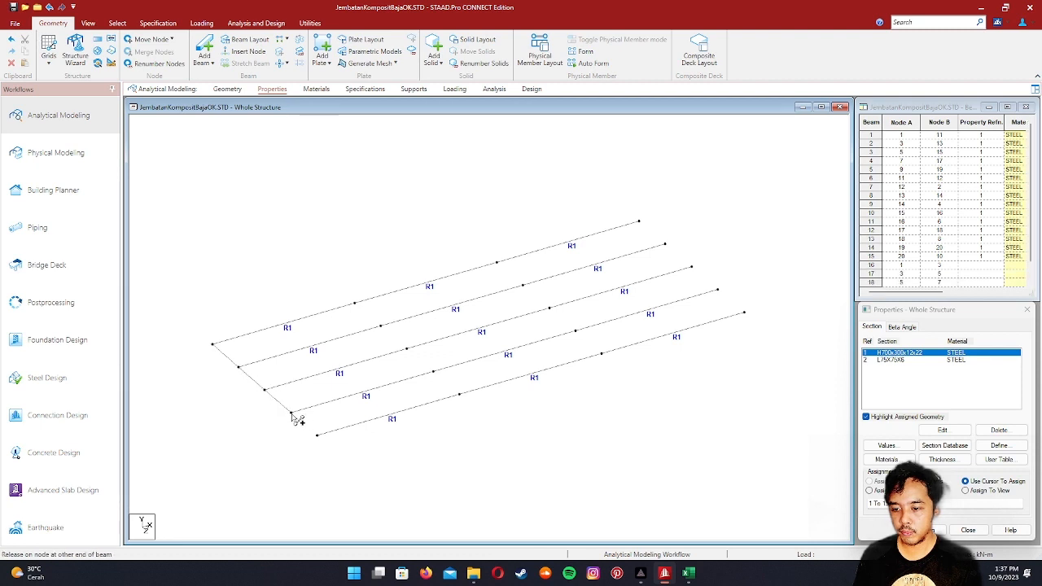
pyautogui.click(318, 435)
pyautogui.moveTo(453, 364); pyautogui.dragTo(487, 347, button='middle')
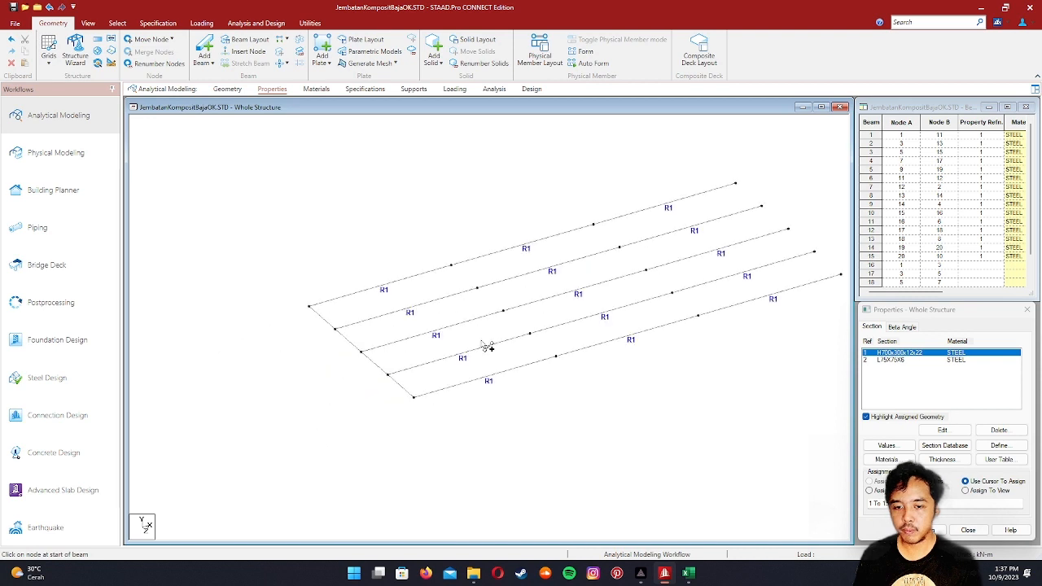
pyautogui.press('Escape')
# - Select the four cross beams at X = 0 and open Translational Repeat for them
pyautogui.moveTo(296, 283); pyautogui.dragTo(314, 334)
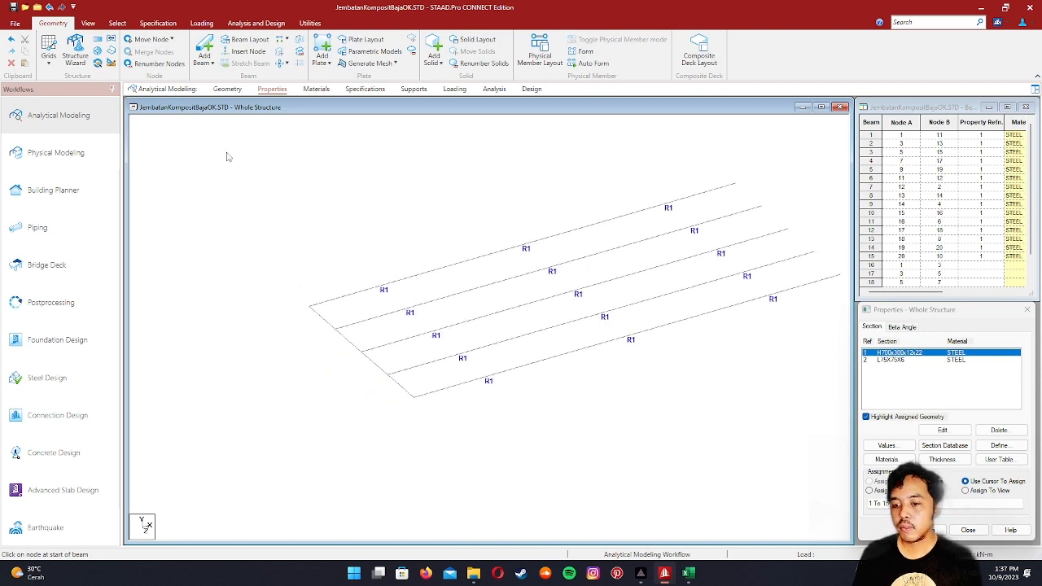
pyautogui.click(118, 23)
pyautogui.click(13, 50)
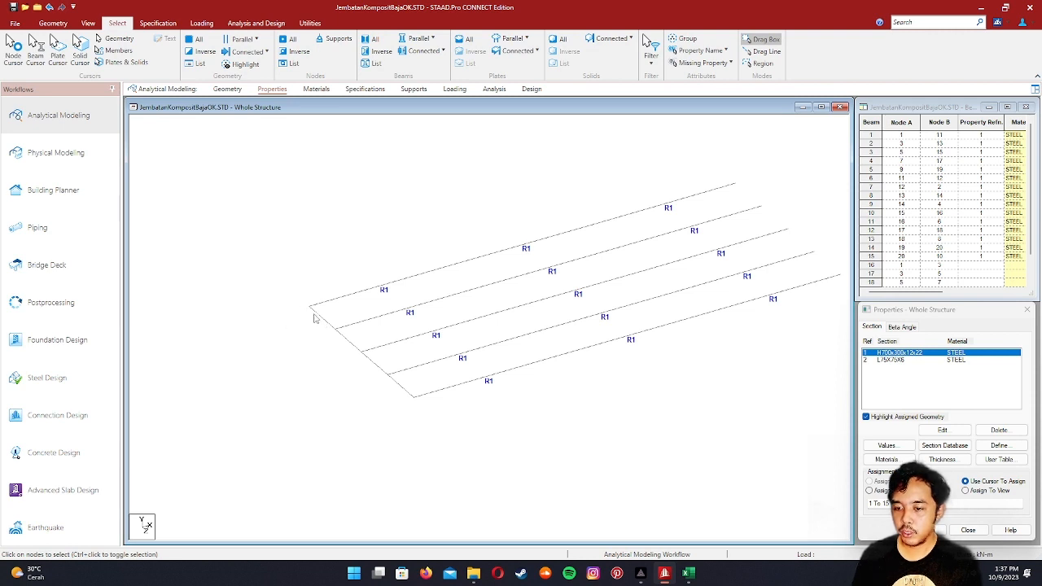
pyautogui.moveTo(315, 318); pyautogui.dragTo(384, 375)
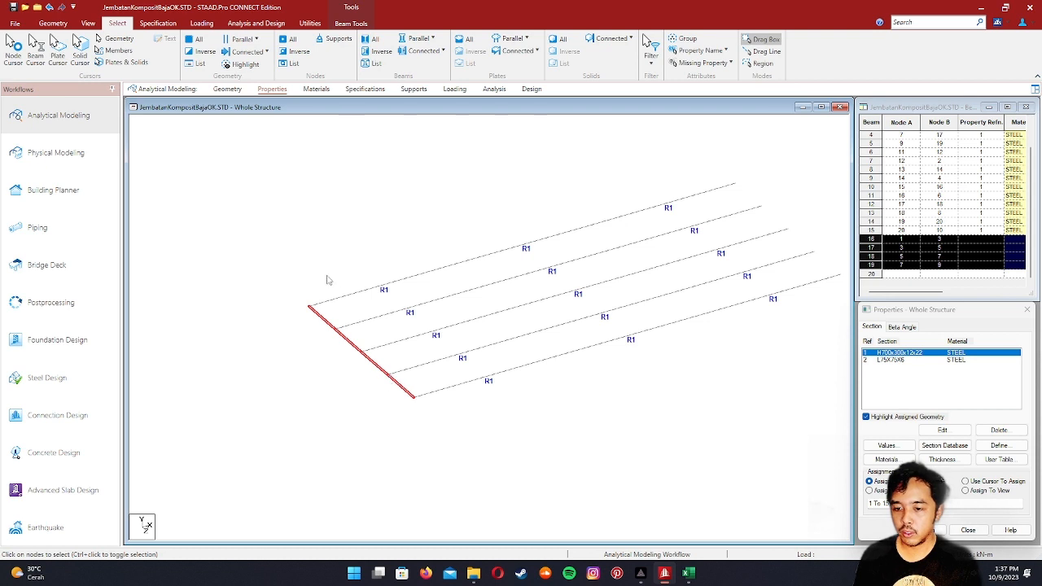
pyautogui.moveTo(325, 280); pyautogui.dragTo(316, 274, button='middle')
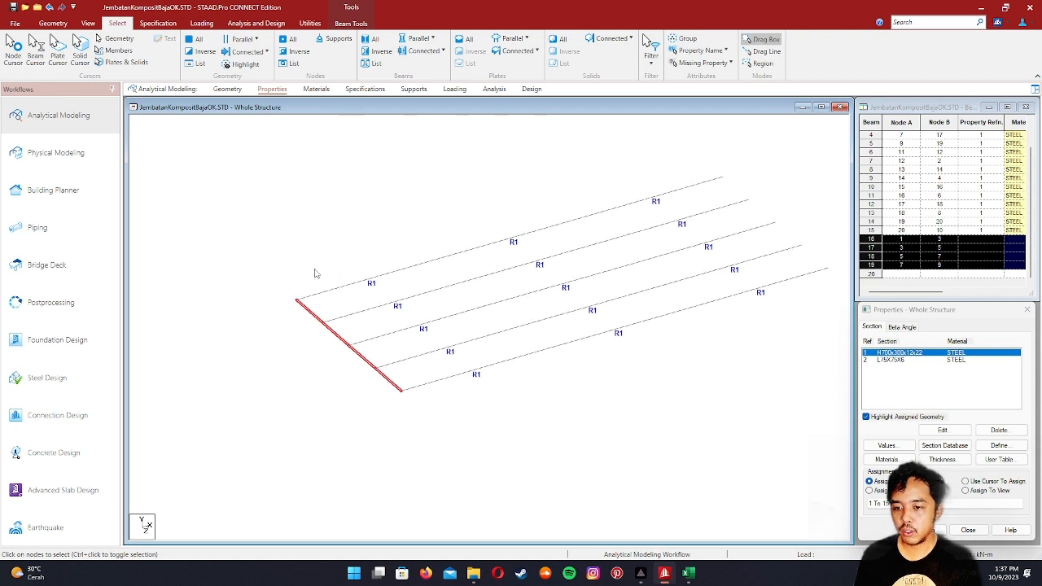
pyautogui.click(311, 314)
pyautogui.keyDown('ctrl'); pyautogui.click(335, 334); pyautogui.keyUp('ctrl')
pyautogui.keyDown('ctrl'); pyautogui.click(363, 357); pyautogui.keyUp('ctrl')
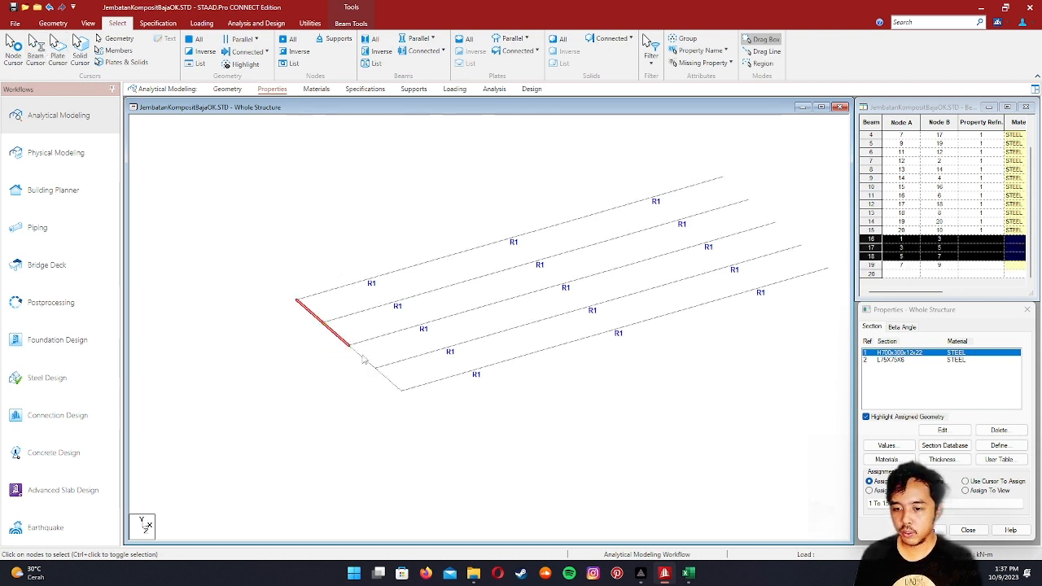
pyautogui.keyDown('ctrl'); pyautogui.click(388, 379); pyautogui.keyUp('ctrl')
pyautogui.click(53, 23)
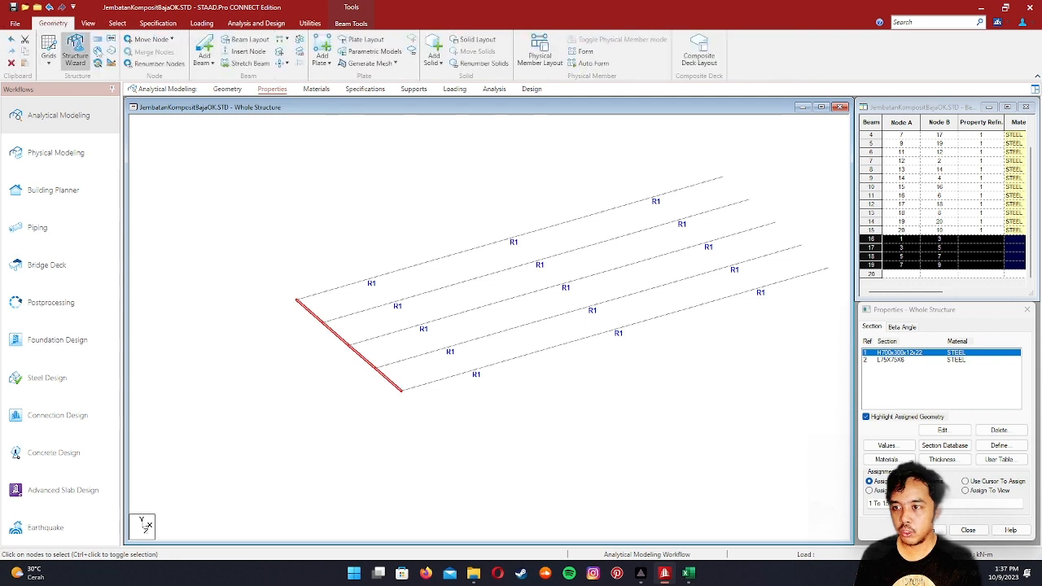
pyautogui.click(98, 50)
pyautogui.moveTo(480, 260); pyautogui.dragTo(493, 187)
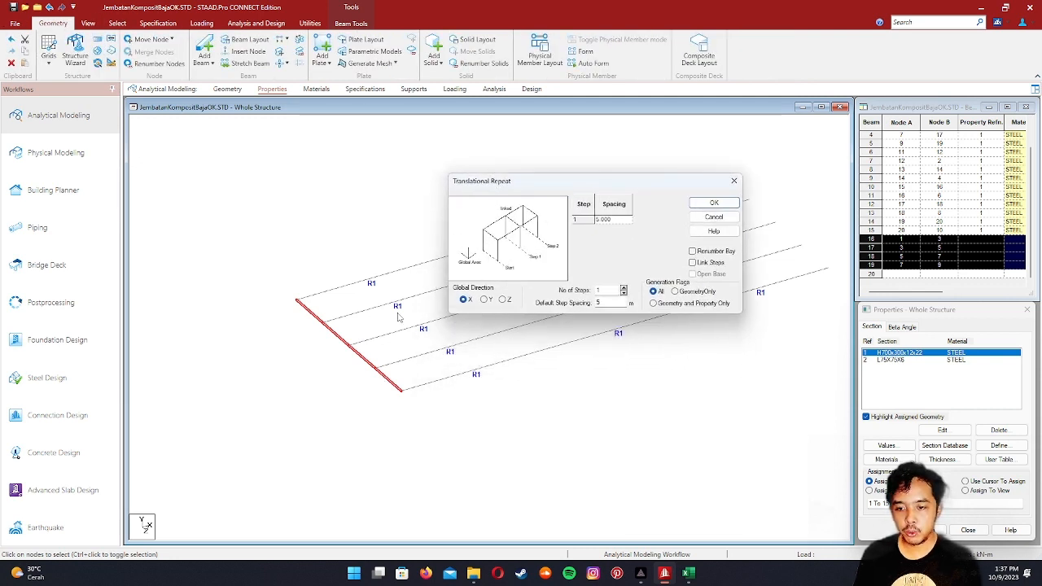
pyautogui.moveTo(592, 191); pyautogui.dragTo(439, 105)
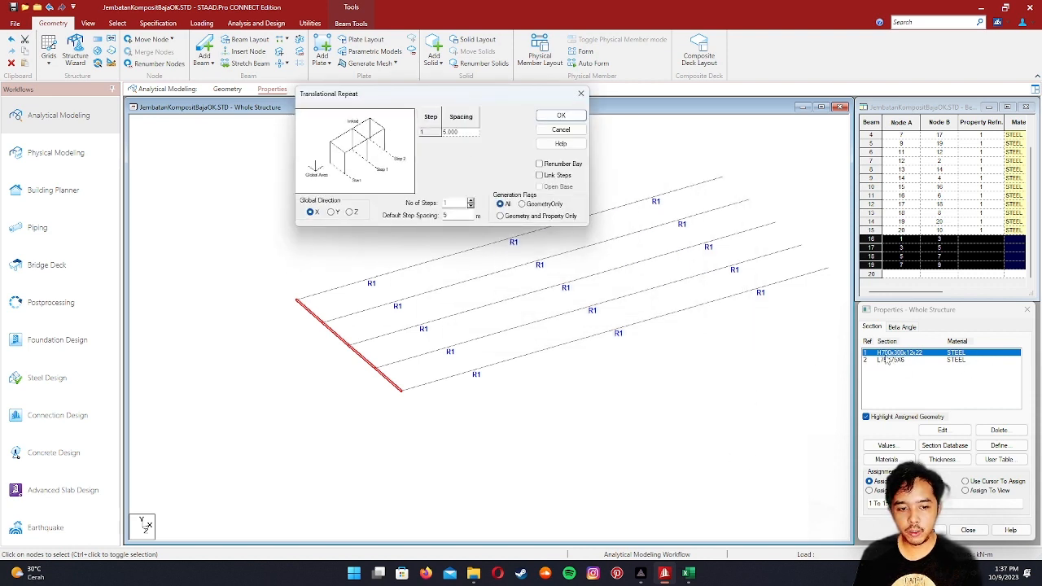
# - Switch to Excel and examine the cross-frame layout in the Jembatan.xlsx bridge cross-section drawing, then return to STAAD.Pro
pyautogui.click(689, 573)
pyautogui.scroll(-3, 309, 421)
pyautogui.keyDown('ctrl'); pyautogui.scroll(7, 321, 375); pyautogui.keyUp('ctrl')
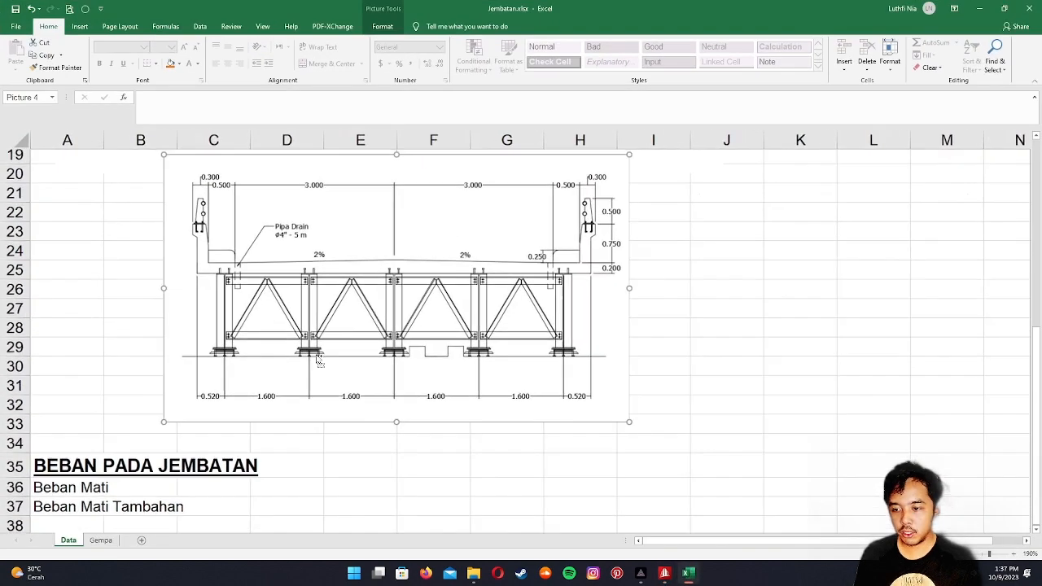
pyautogui.keyDown('ctrl'); pyautogui.scroll(2, 326, 374); pyautogui.keyUp('ctrl')
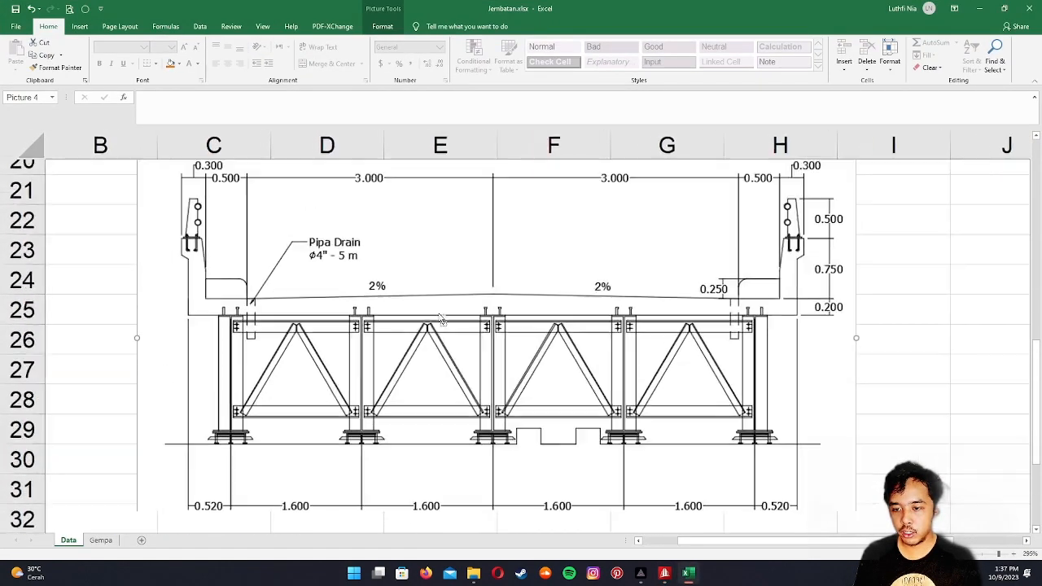
pyautogui.scroll(-1, 372, 309)
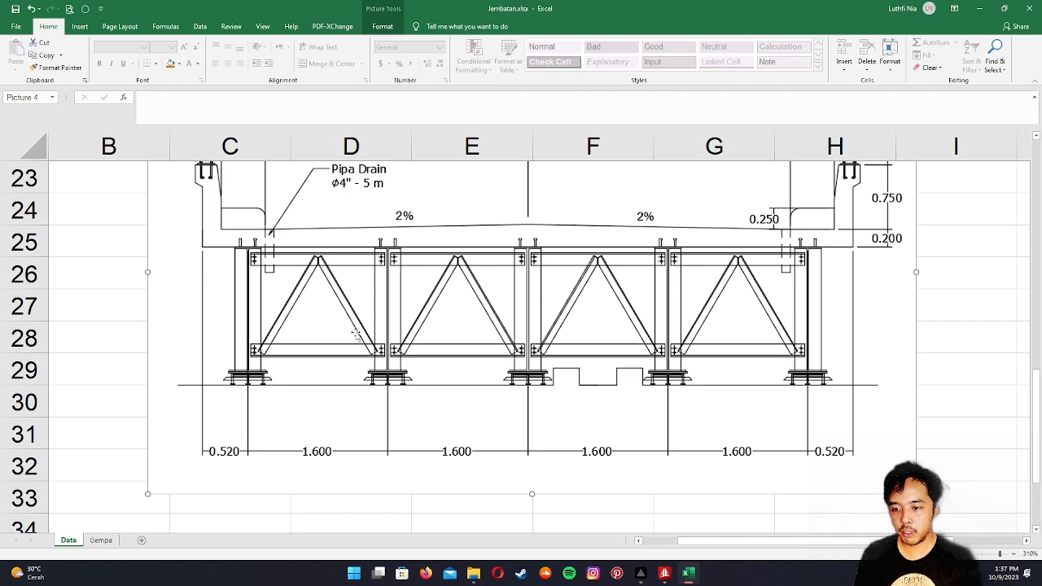
pyautogui.scroll(1, 325, 349)
pyautogui.keyDown('ctrl'); pyautogui.scroll(1, 325, 349); pyautogui.keyUp('ctrl')
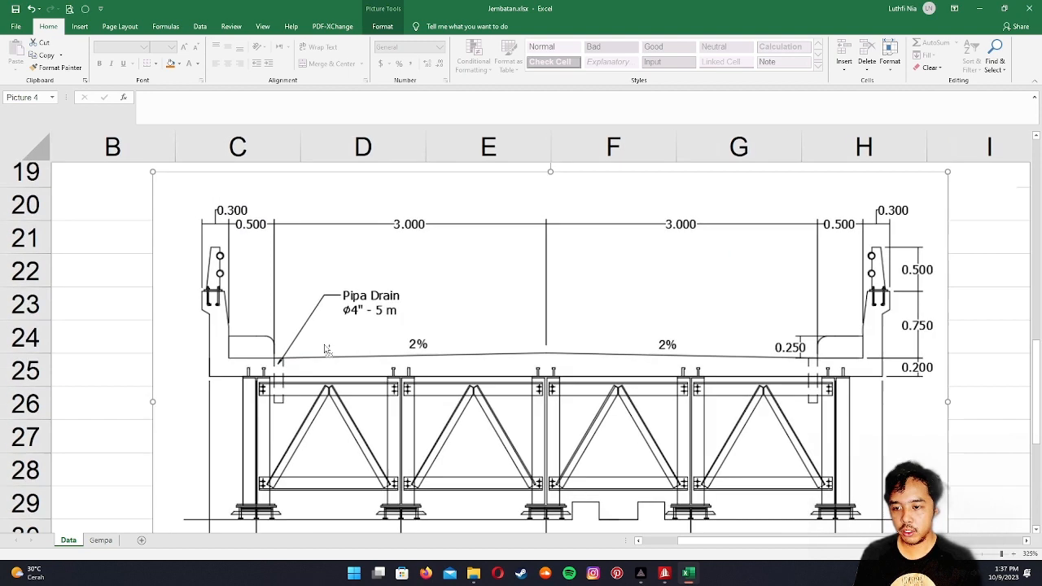
pyautogui.keyDown('ctrl'); pyautogui.scroll(1, 350, 334); pyautogui.keyUp('ctrl')
pyautogui.scroll(-1, 310, 293)
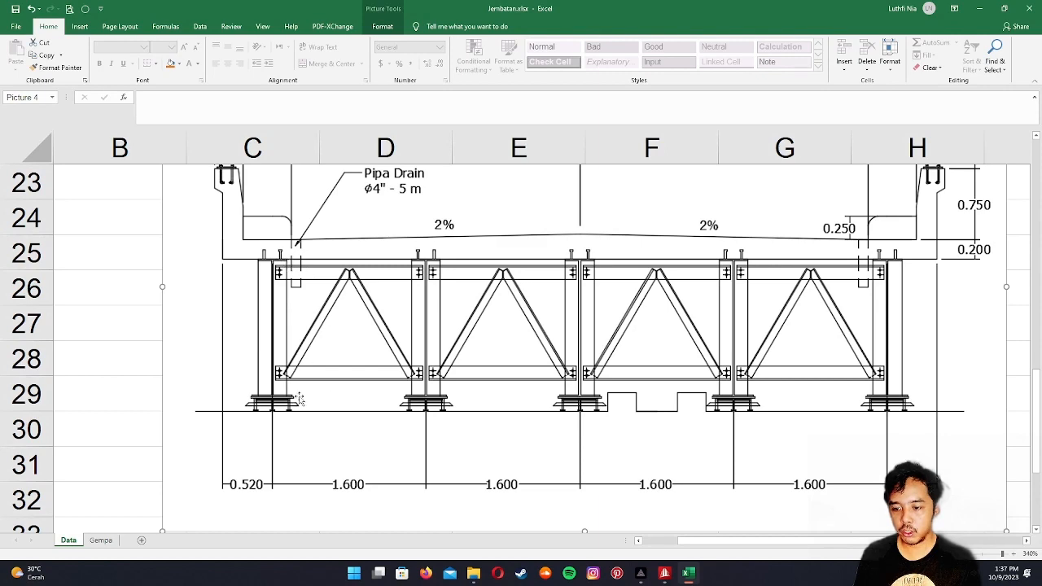
pyautogui.scroll(1, 315, 414)
pyautogui.scroll(-1, 274, 350)
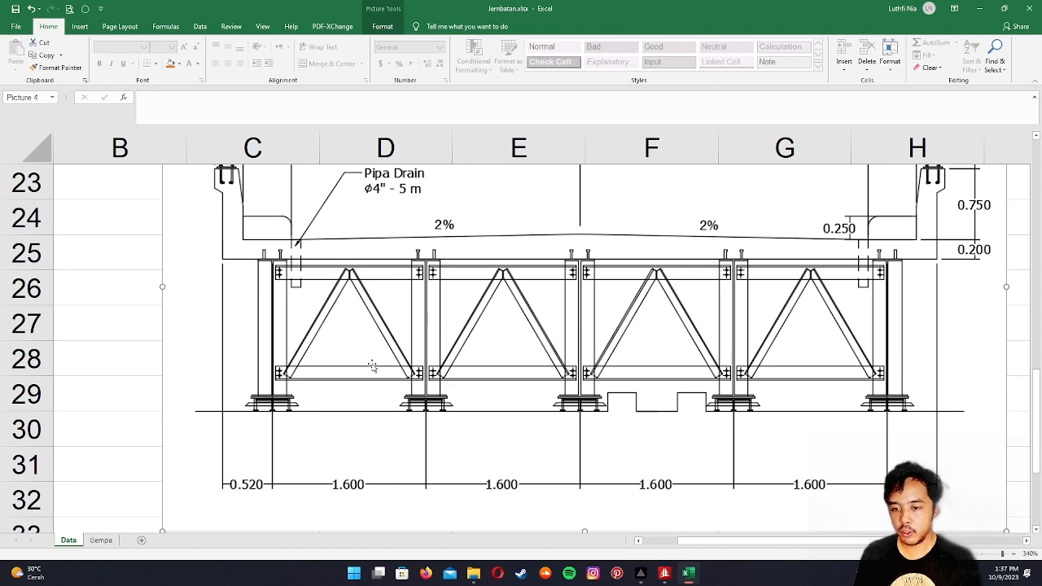
pyautogui.hotkey('alt', 'Tab')
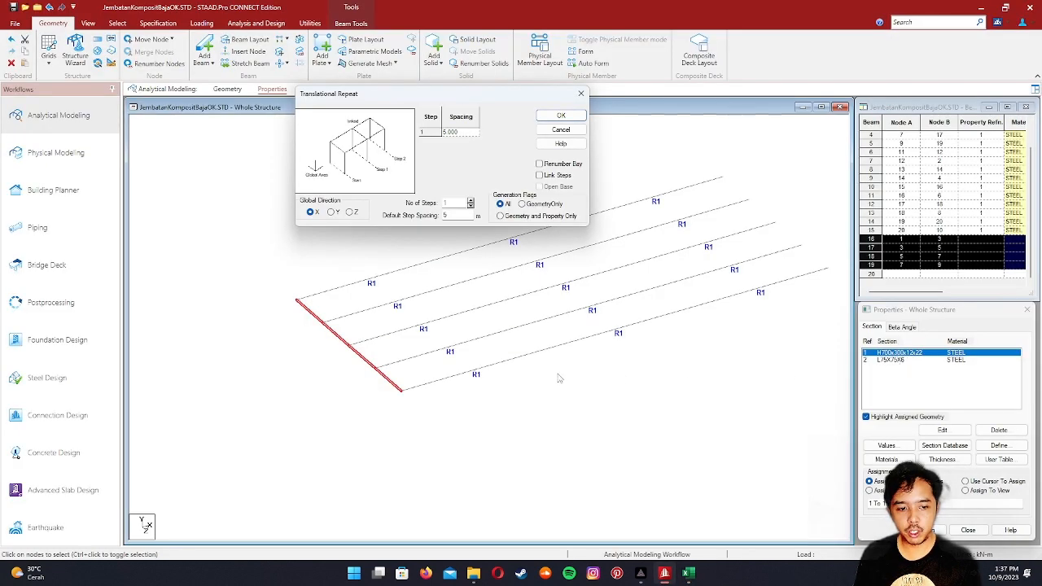
# - Repeat the selected cross beams one step along global Y at -0.6 m spacing, with Link Steps enabled
pyautogui.moveTo(404, 97); pyautogui.dragTo(352, 106)
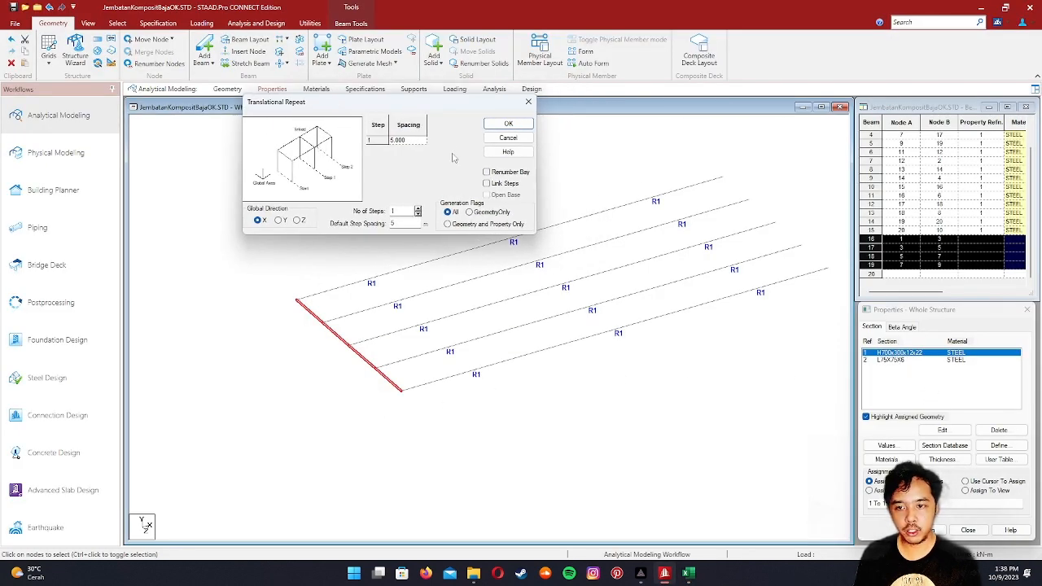
pyautogui.moveTo(426, 111); pyautogui.dragTo(584, 114)
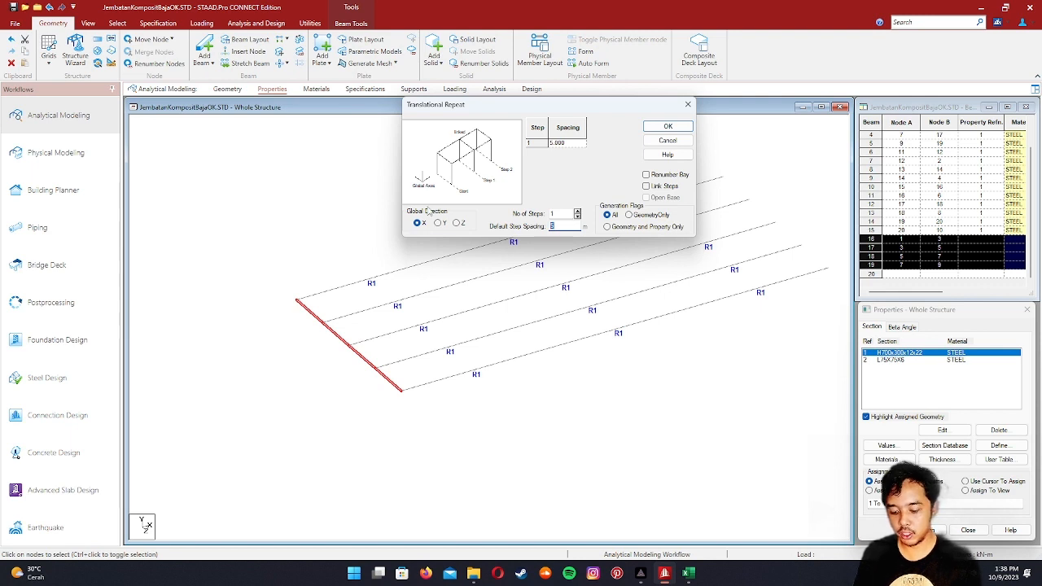
pyautogui.write('0.6')
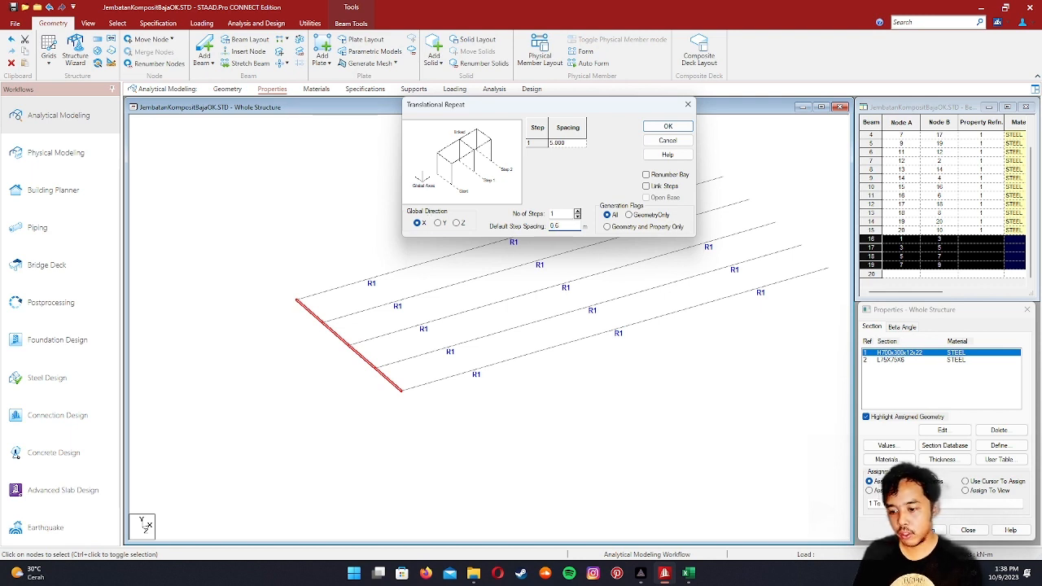
pyautogui.click(439, 223)
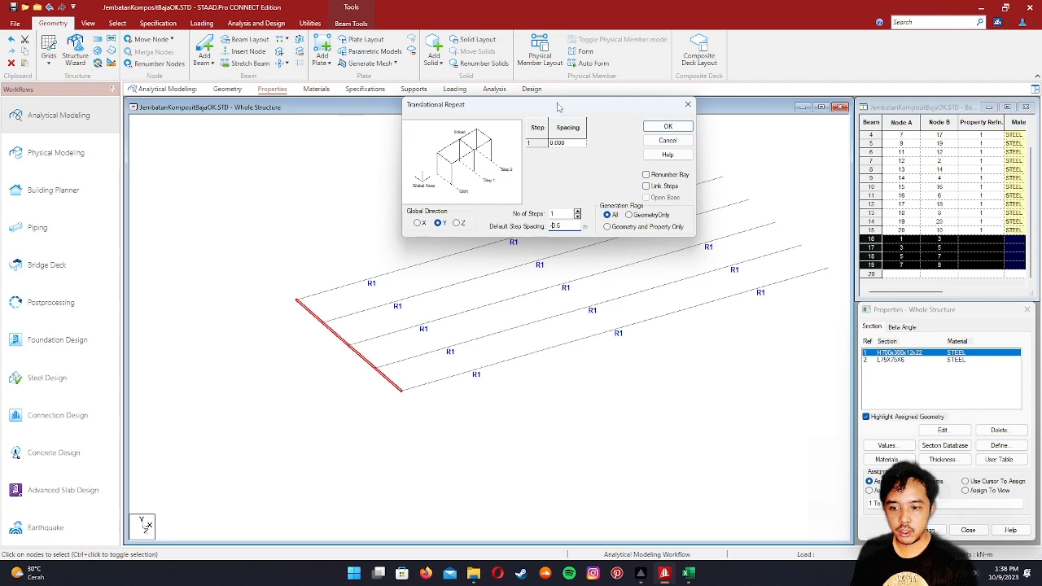
pyautogui.moveTo(558, 109); pyautogui.dragTo(530, 104)
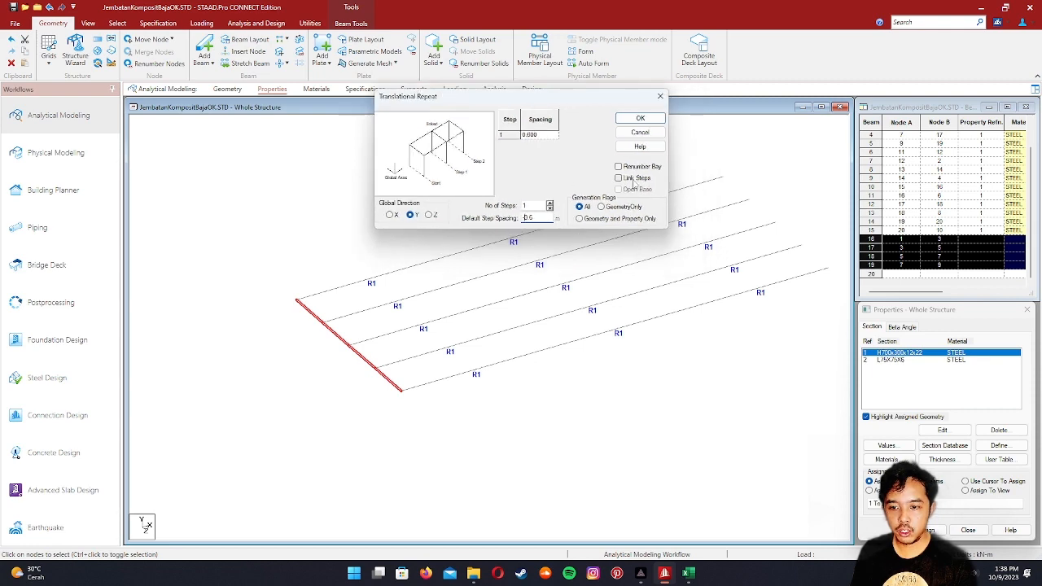
pyautogui.write('-')
pyautogui.moveTo(560, 99); pyautogui.dragTo(492, 92)
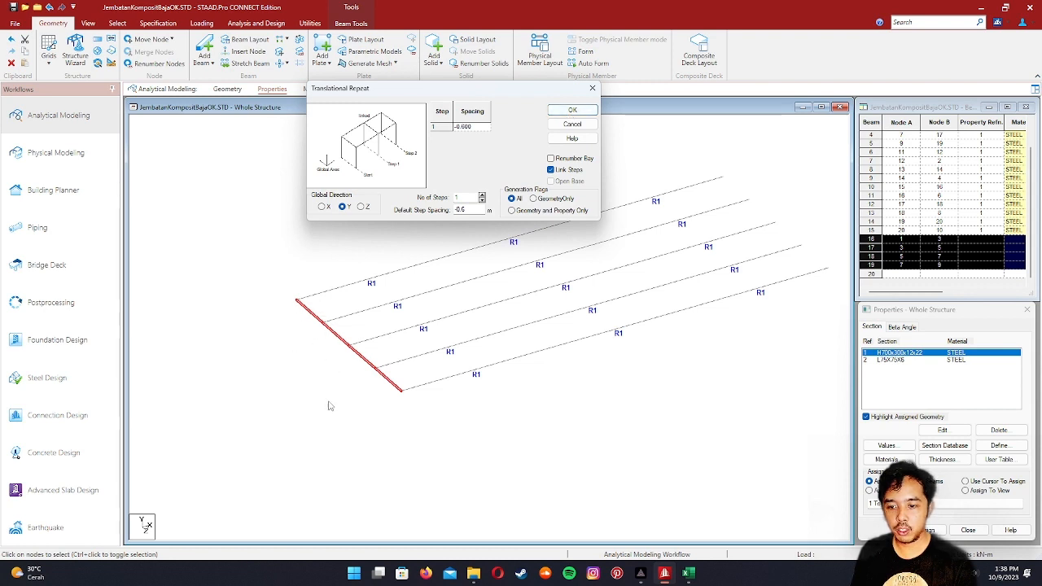
pyautogui.moveTo(486, 94); pyautogui.dragTo(473, 87)
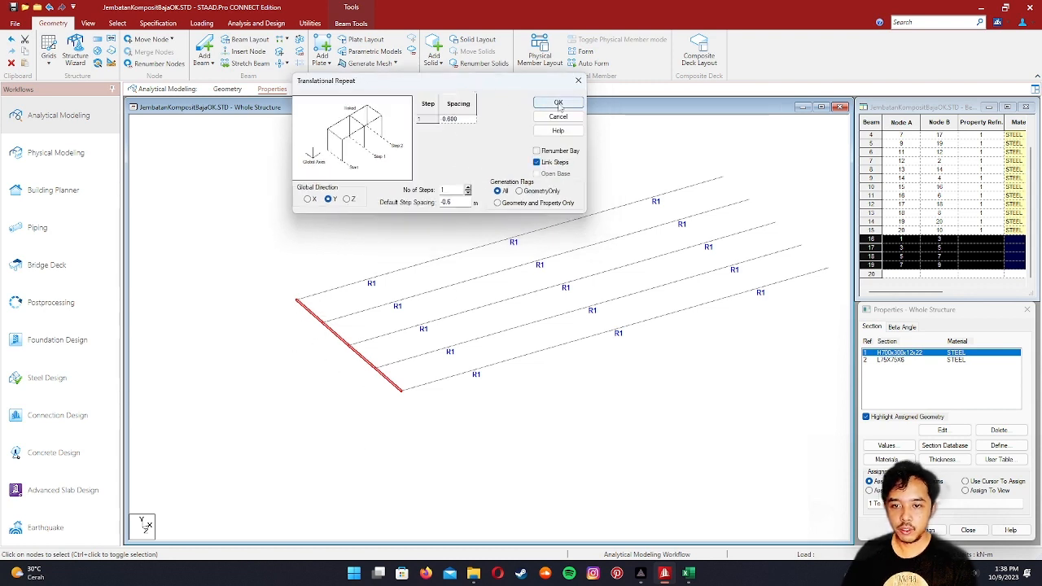
pyautogui.click(558, 106)
pyautogui.click(362, 393)
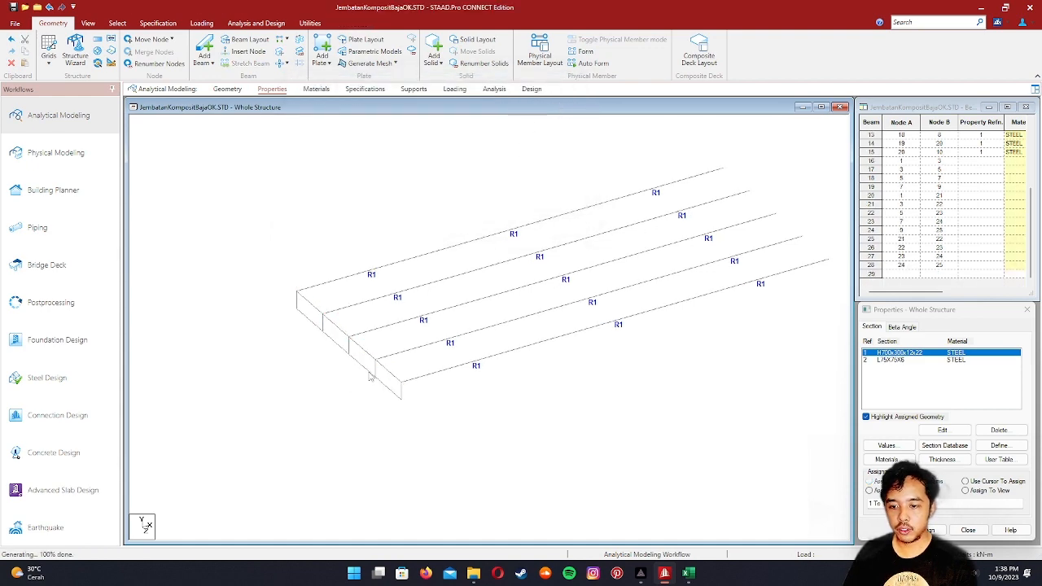
# - Examine the linked cross frame at the girder ends and compare it with the Excel cross-section drawing, then return to STAAD.Pro
pyautogui.moveTo(401, 336); pyautogui.dragTo(498, 328, button='middle')
pyautogui.scroll(2, 391, 342)
pyautogui.scroll(3, 382, 347)
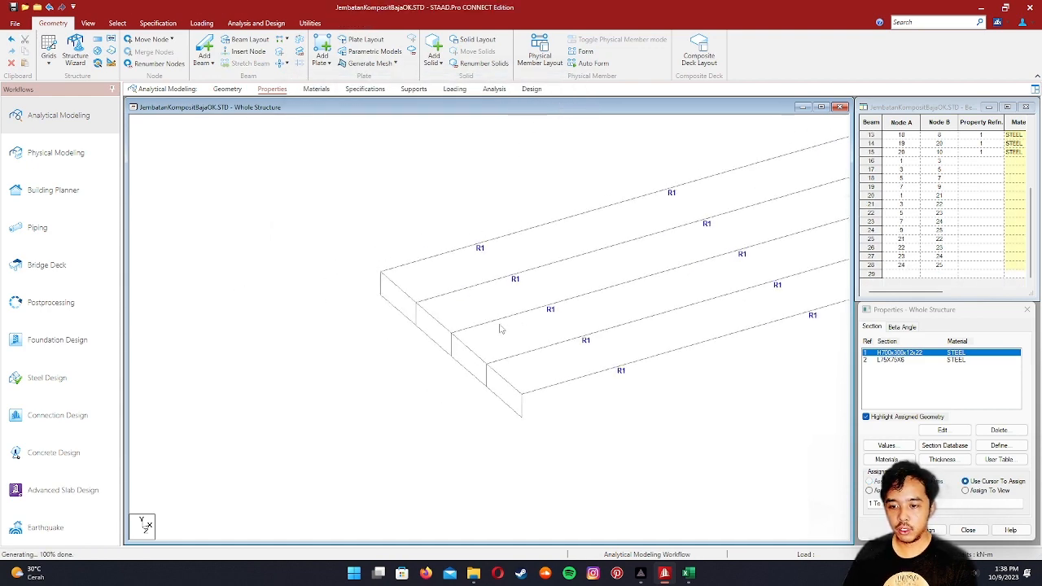
pyautogui.scroll(2, 496, 328)
pyautogui.click(364, 318)
pyautogui.click(333, 329)
pyautogui.click(362, 293)
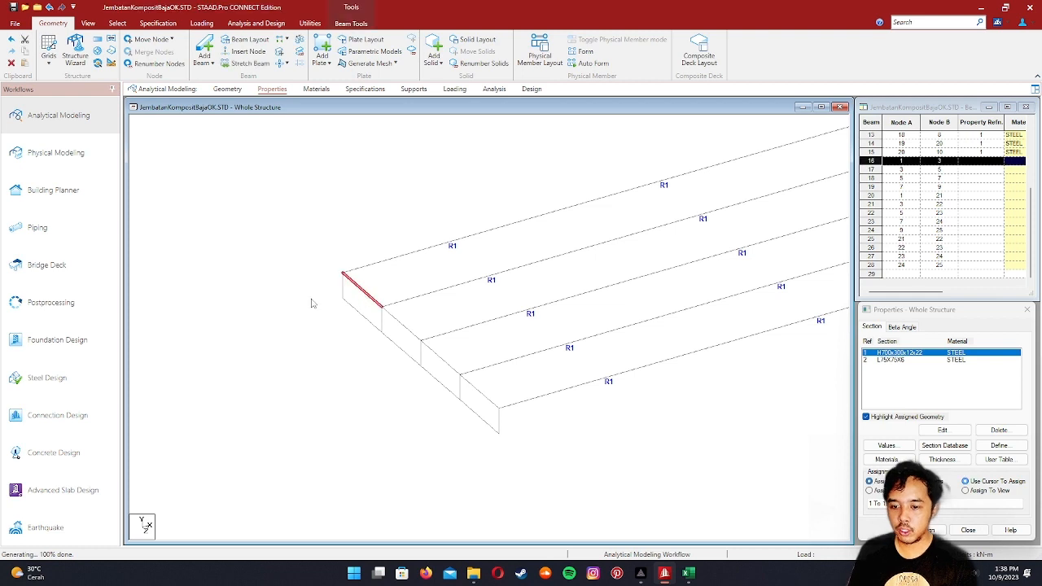
pyautogui.click(312, 301)
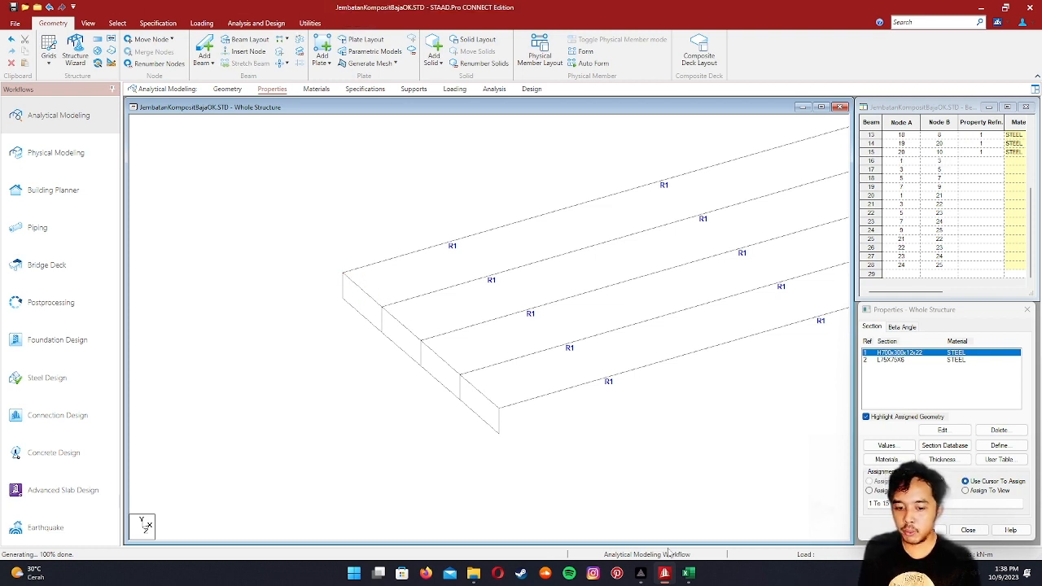
pyautogui.click(688, 573)
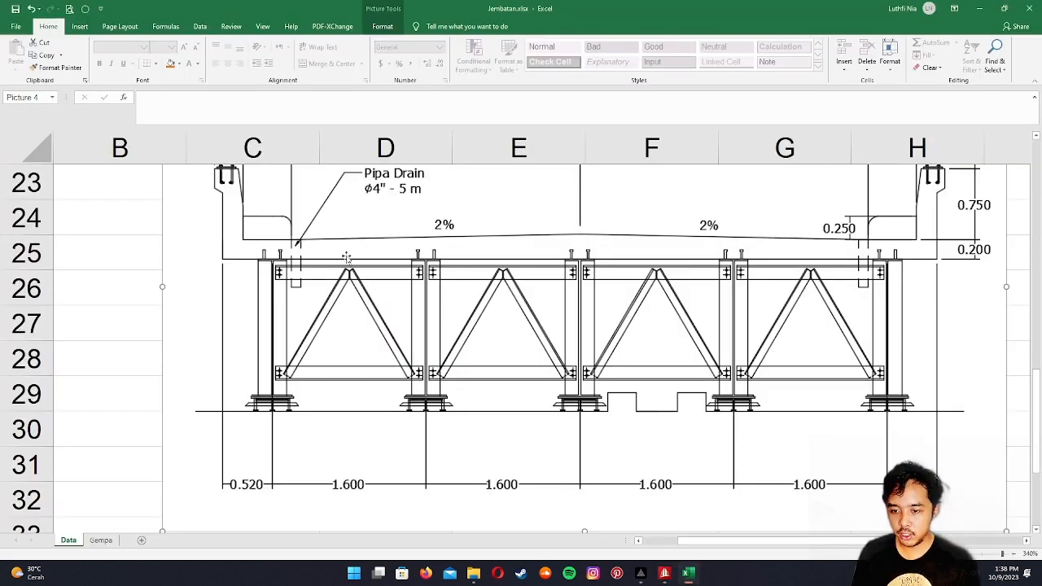
pyautogui.click(691, 575)
pyautogui.click(691, 575)
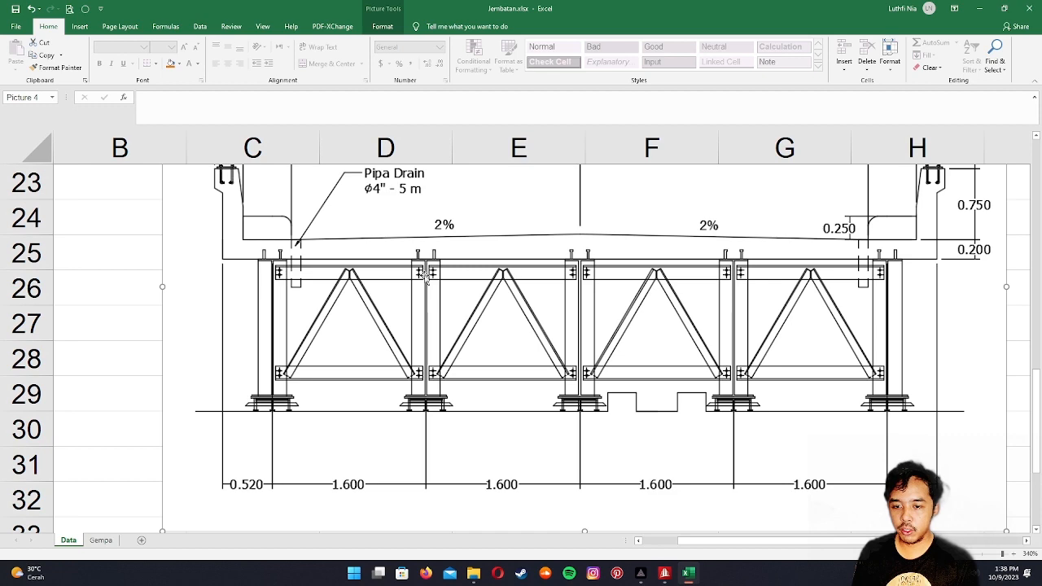
pyautogui.hotkey('alt', 'Tab')
# - Insert a midpoint node in each of the four upper cross beams at X = 0 and check the split
pyautogui.click(359, 285)
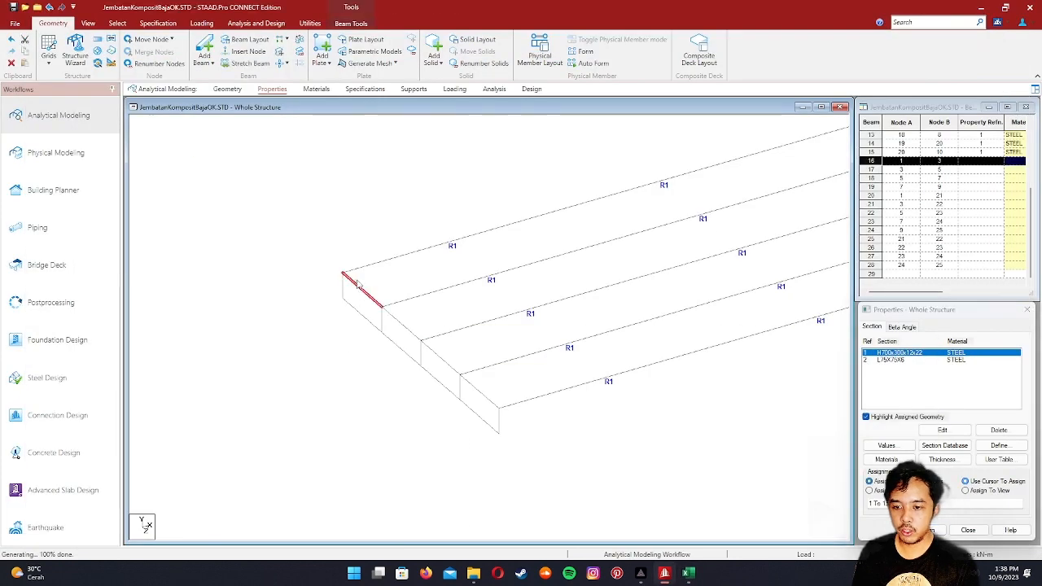
pyautogui.keyDown('ctrl'); pyautogui.click(401, 324); pyautogui.keyUp('ctrl')
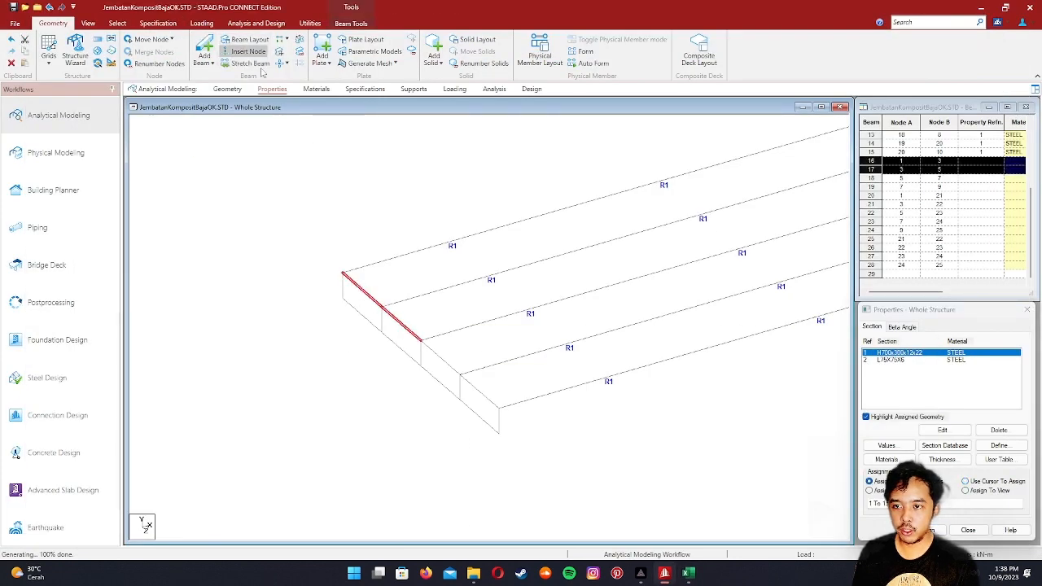
pyautogui.keyDown('ctrl'); pyautogui.click(440, 359); pyautogui.keyUp('ctrl')
pyautogui.keyDown('ctrl'); pyautogui.click(478, 393); pyautogui.keyUp('ctrl')
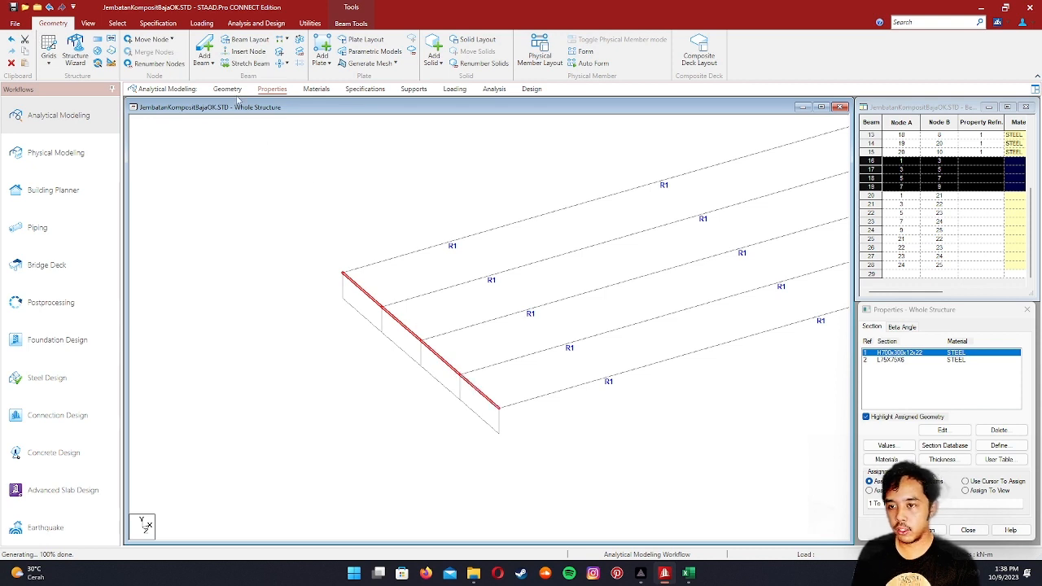
pyautogui.click(244, 52)
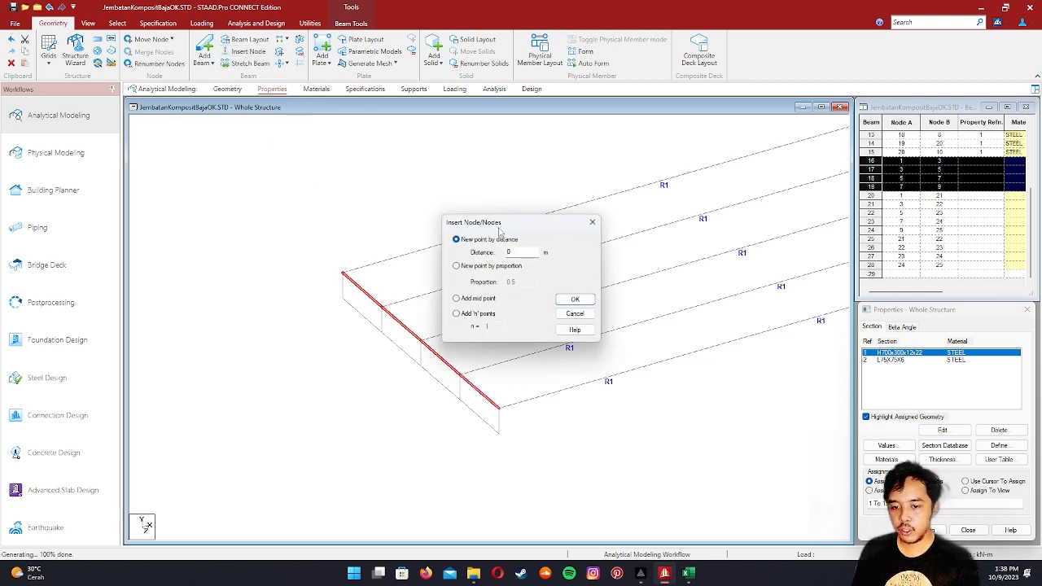
pyautogui.moveTo(499, 232); pyautogui.dragTo(475, 132)
pyautogui.click(448, 202)
pyautogui.click(547, 202)
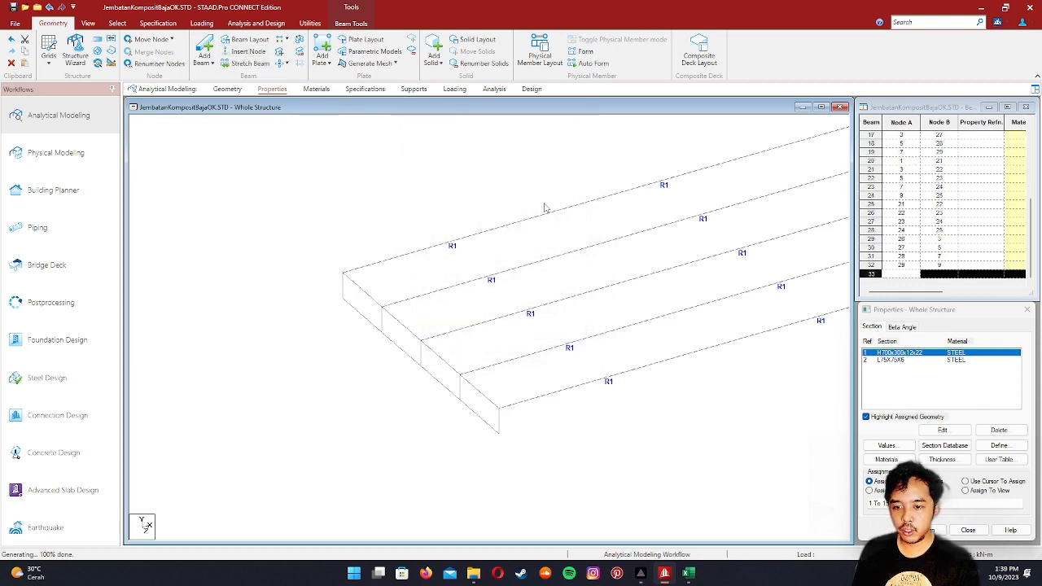
pyautogui.click(356, 288)
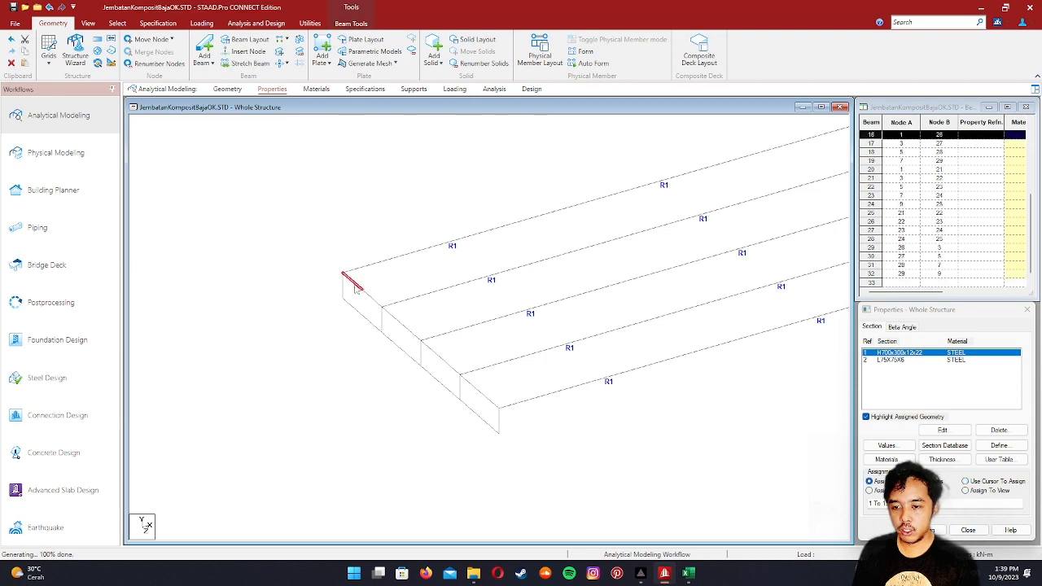
pyautogui.click(301, 192)
# - Add two diagonal beams in the first bay at X = 0, from the lower corner nodes up to the upper chord's midpoint node
pyautogui.scroll(1, 303, 215)
pyautogui.click(205, 46)
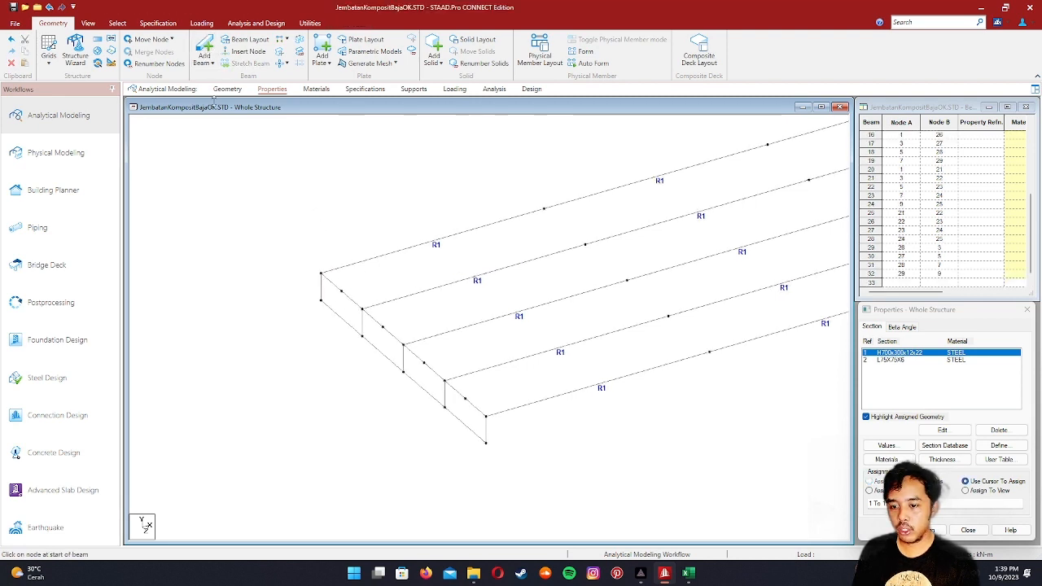
pyautogui.moveTo(323, 301); pyautogui.dragTo(367, 341)
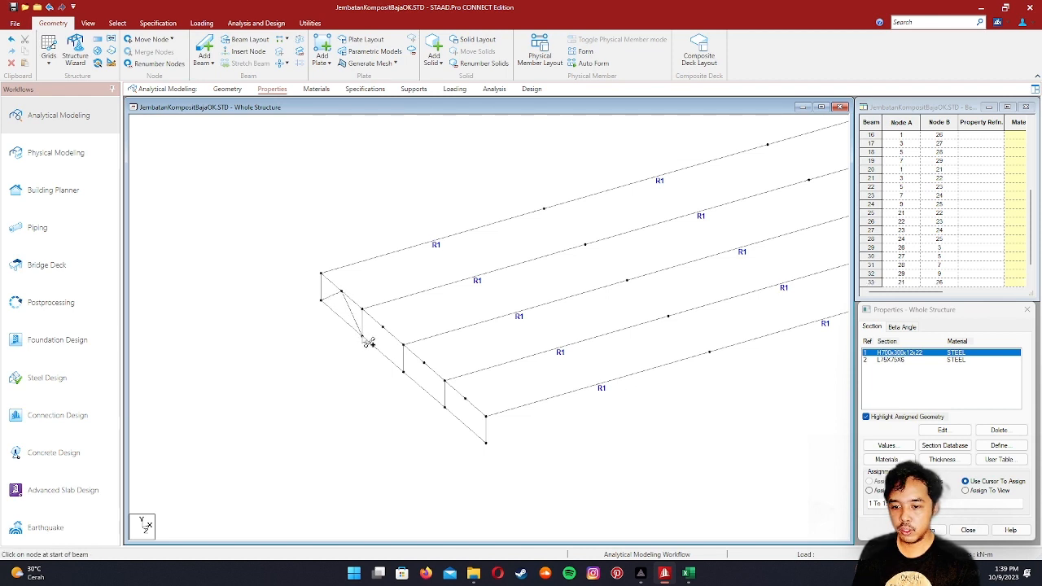
pyautogui.press('Escape')
# - Repeat the two first-bay diagonals three steps along global Z at 1.6 m spacing
pyautogui.click(348, 308)
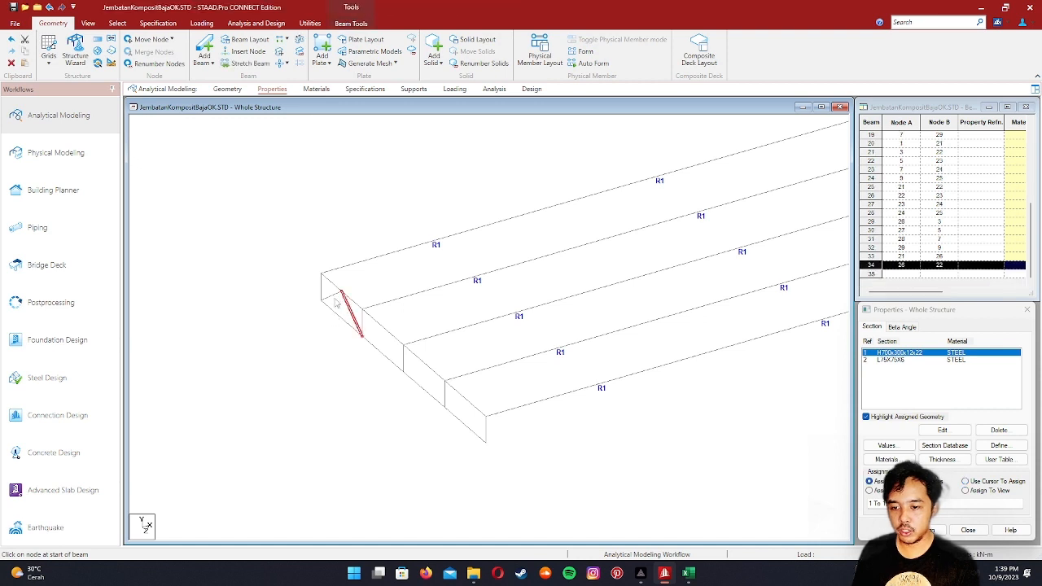
pyautogui.keyDown('ctrl'); pyautogui.click(327, 296); pyautogui.keyUp('ctrl')
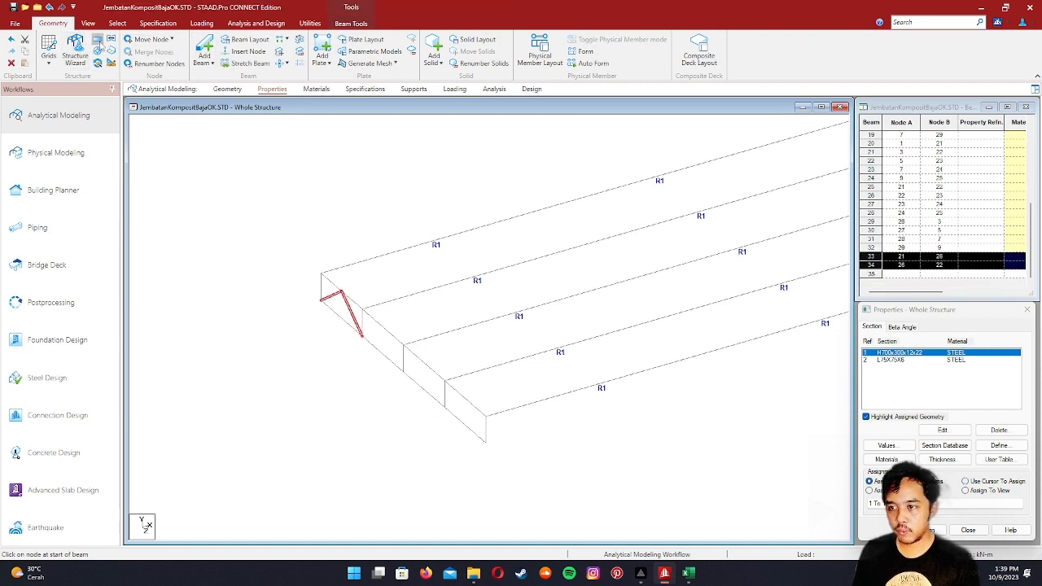
pyautogui.click(98, 40)
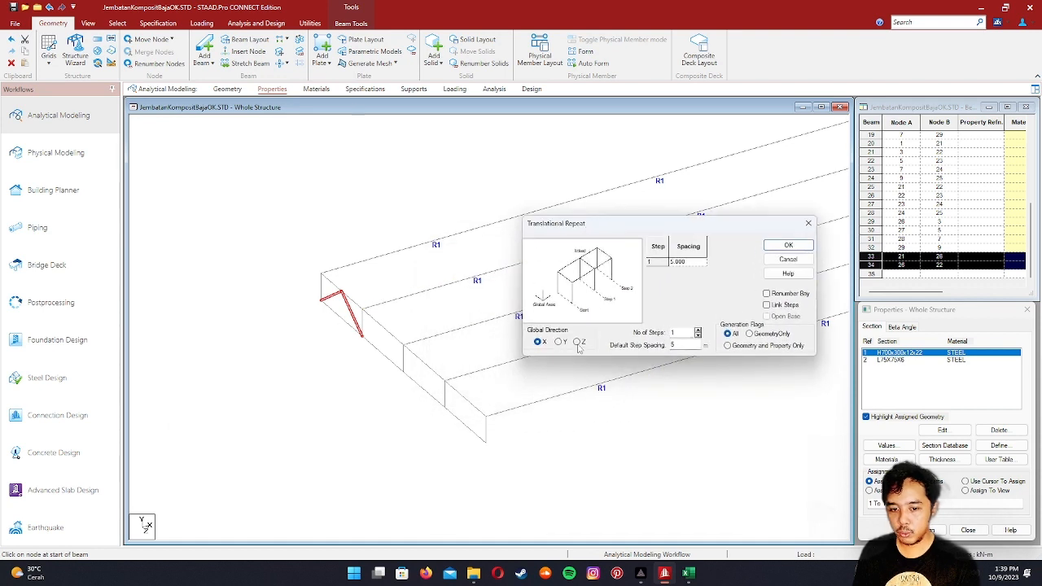
pyautogui.click(577, 341)
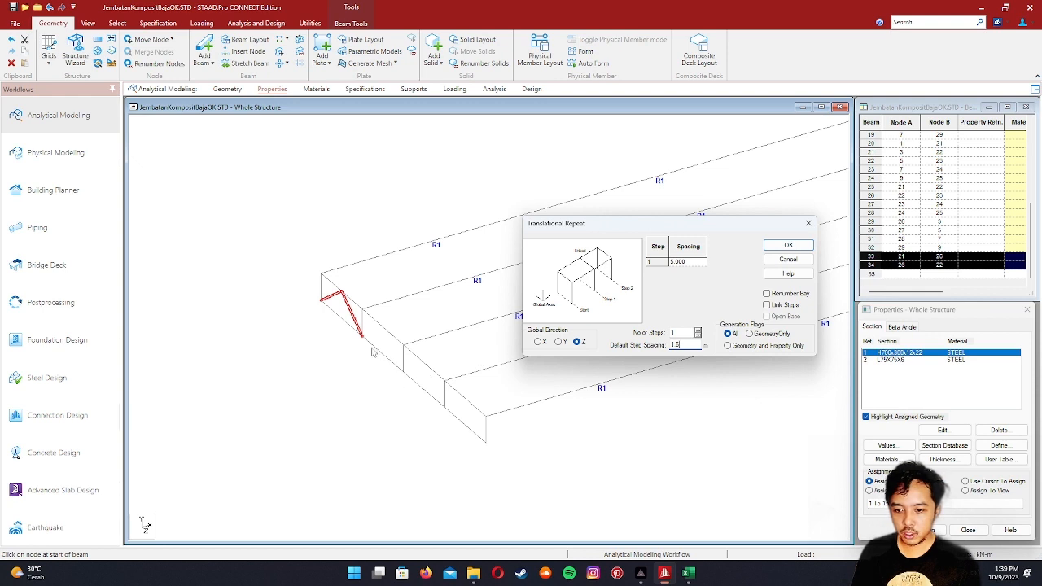
pyautogui.write('3')
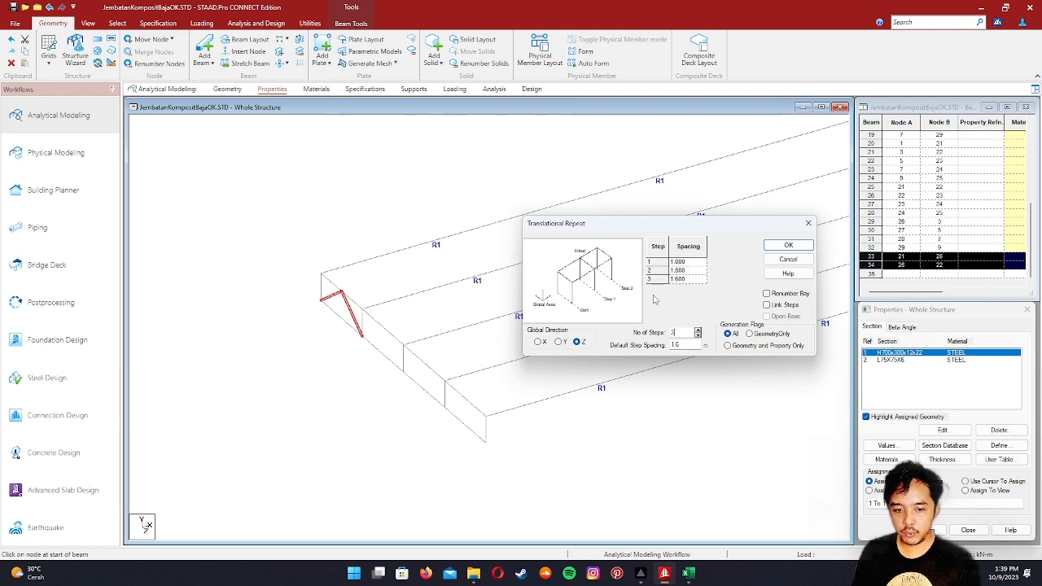
pyautogui.click(789, 245)
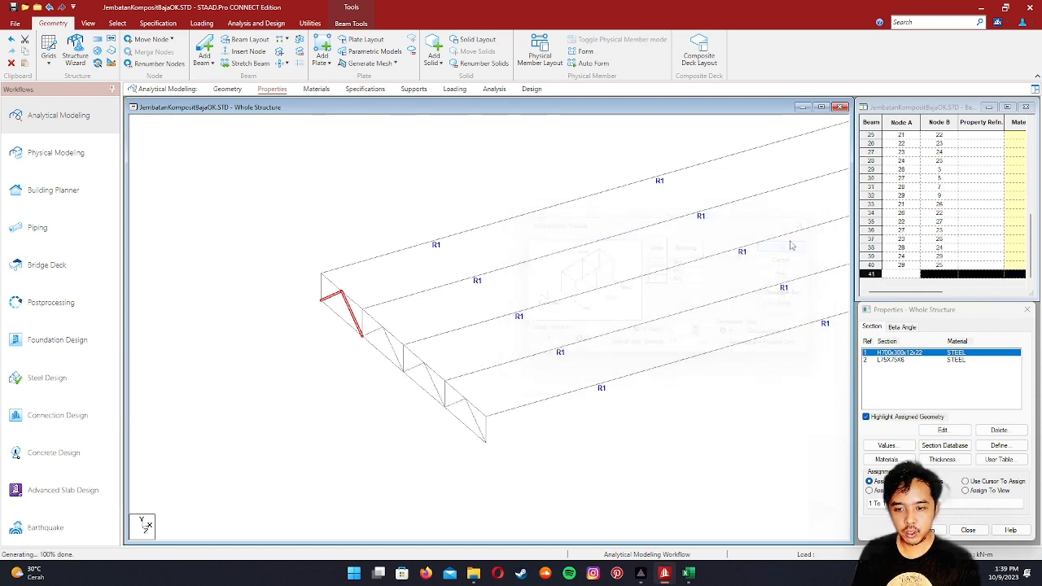
pyautogui.click(359, 412)
# - Delete the five vertical members connecting the upper and lower chords of the cross frame at X = 0
pyautogui.scroll(-2, 363, 409)
pyautogui.scroll(3, 364, 409)
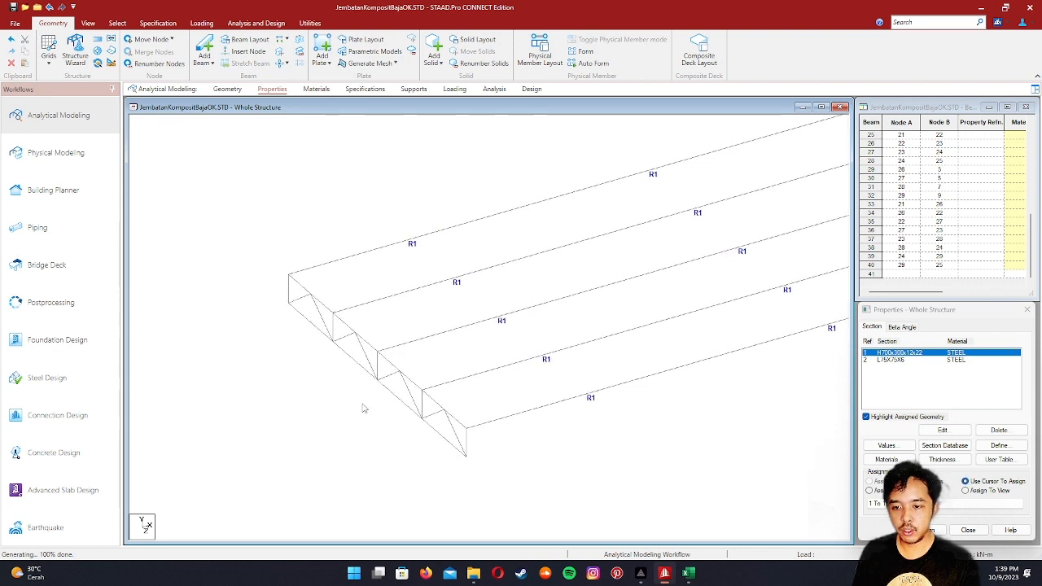
pyautogui.moveTo(364, 410); pyautogui.dragTo(442, 324, button='middle')
pyautogui.scroll(3, 442, 323)
pyautogui.moveTo(363, 326); pyautogui.dragTo(435, 321, button='middle')
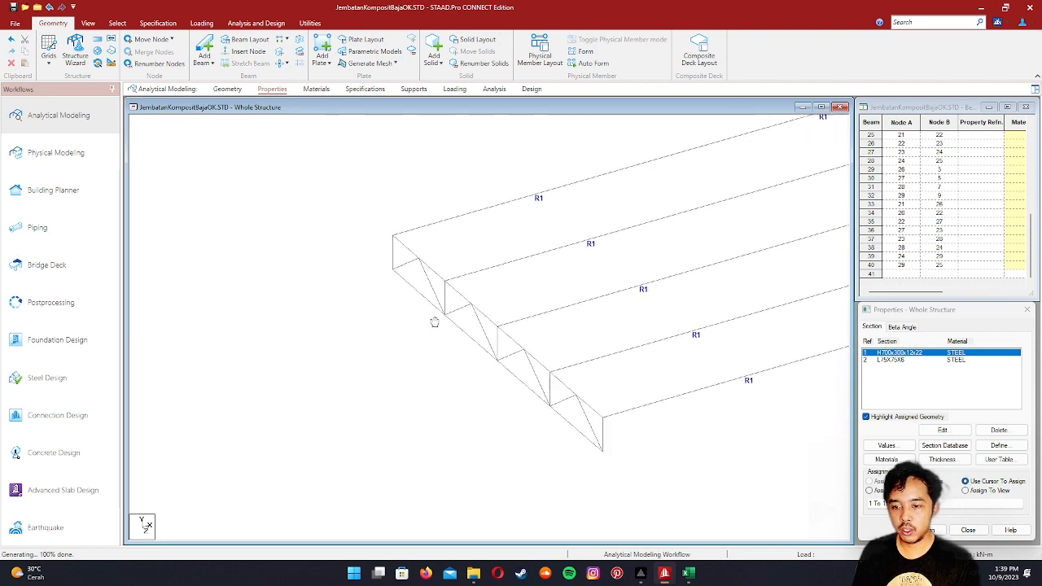
pyautogui.scroll(1, 395, 269)
pyautogui.scroll(2, 395, 271)
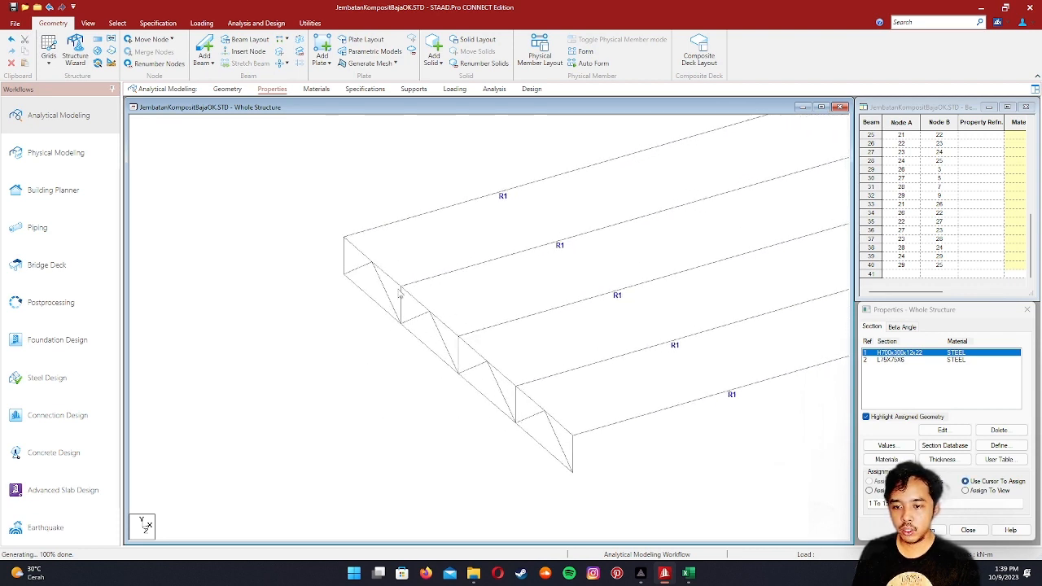
pyautogui.click(344, 252)
pyautogui.press('Delete')
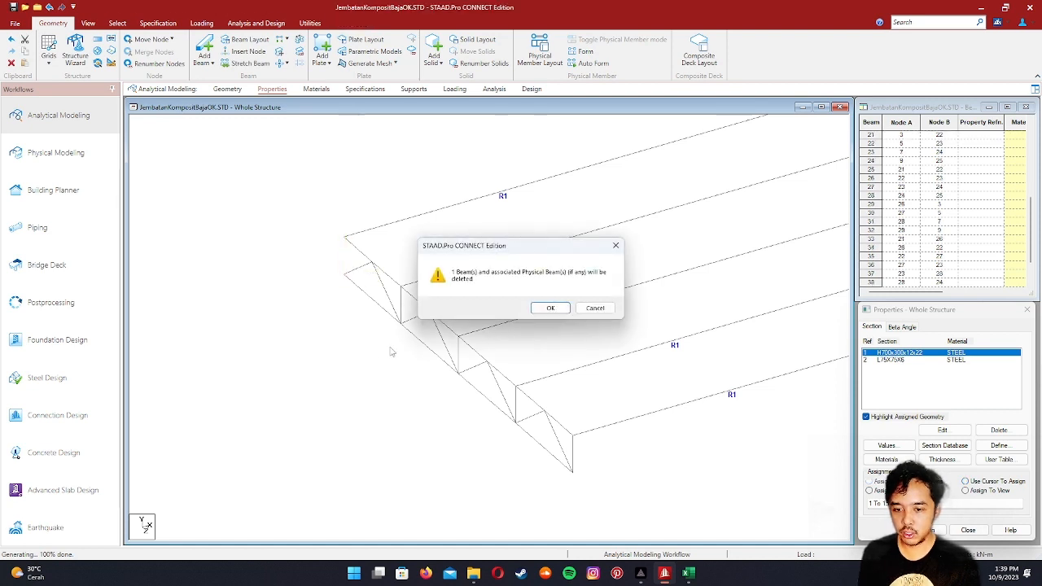
pyautogui.press('Return')
pyautogui.click(401, 303)
pyautogui.press('Delete')
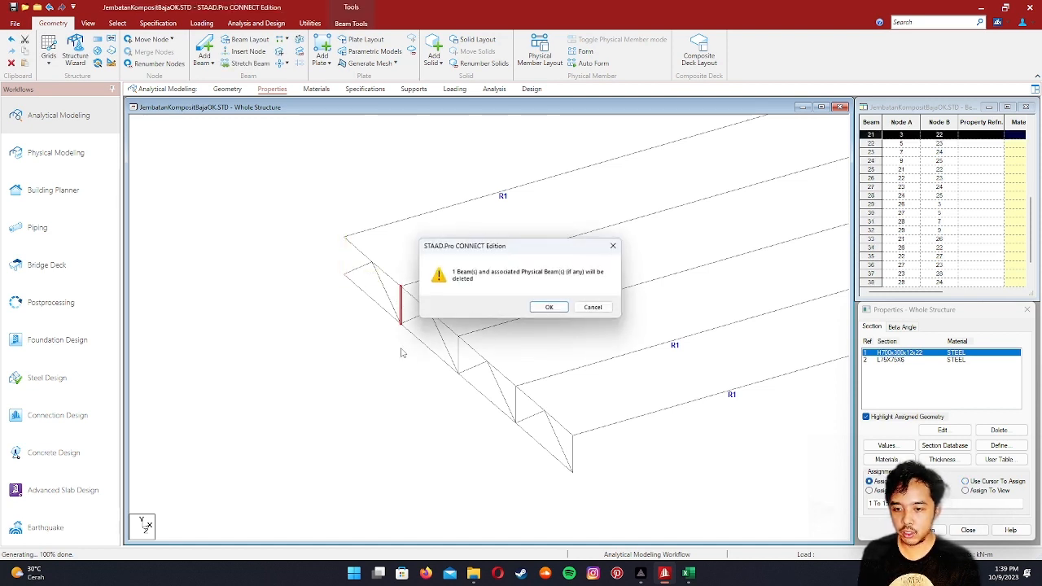
pyautogui.press('Return')
pyautogui.click(462, 354)
pyautogui.press('Delete')
pyautogui.press('Return')
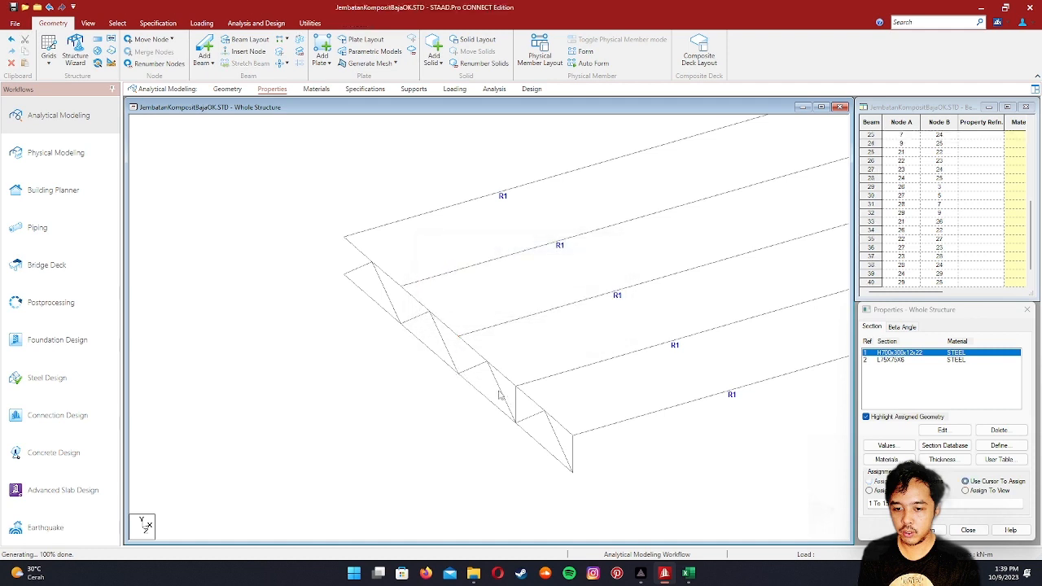
pyautogui.click(521, 409)
pyautogui.press('Delete')
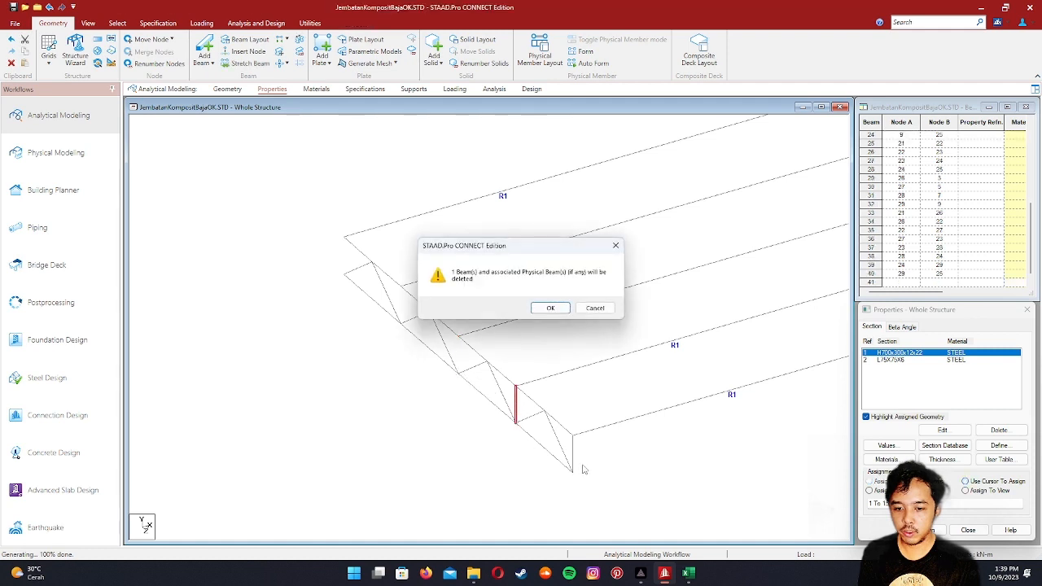
pyautogui.press('Return')
pyautogui.click(573, 448)
pyautogui.press('Delete')
pyautogui.press('Return')
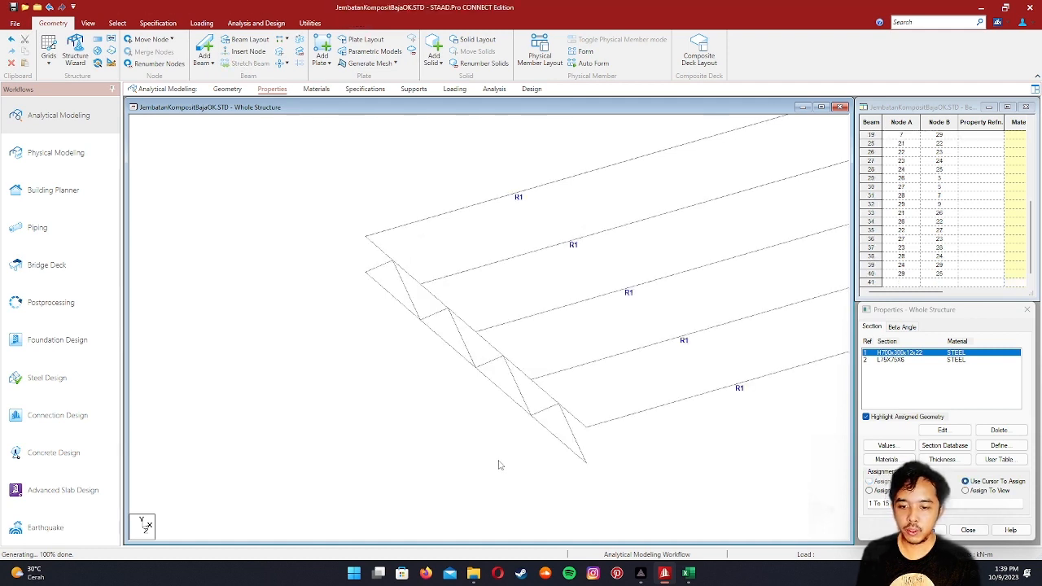
# - Examine the end cross frame's diagonals and its split upper chord members
pyautogui.scroll(-1, 503, 456)
pyautogui.moveTo(521, 403); pyautogui.dragTo(495, 403, button='middle')
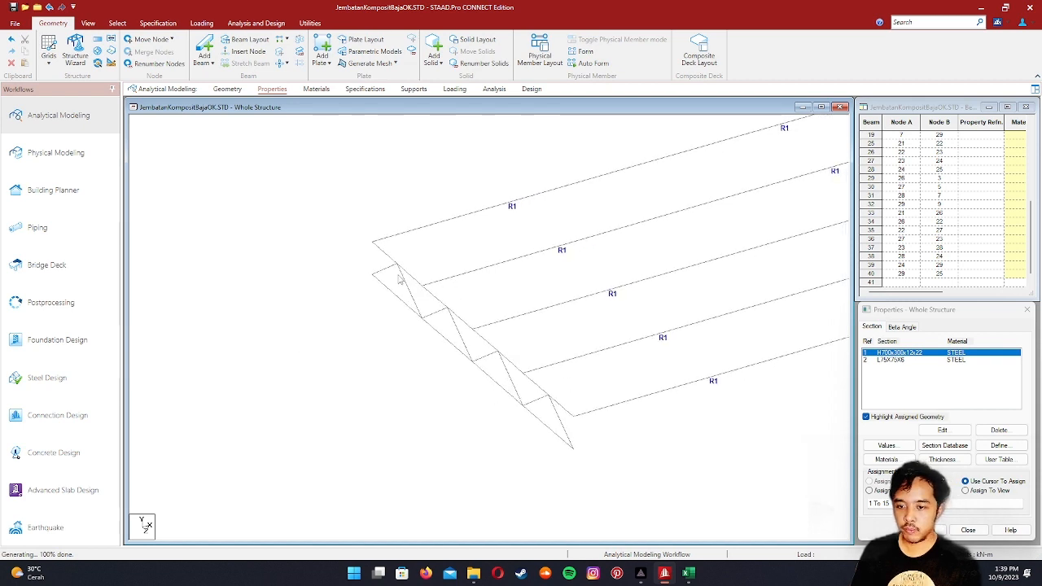
pyautogui.moveTo(445, 264); pyautogui.dragTo(425, 268, button='middle')
pyautogui.scroll(-4, 600, 233)
pyautogui.scroll(6, 609, 316)
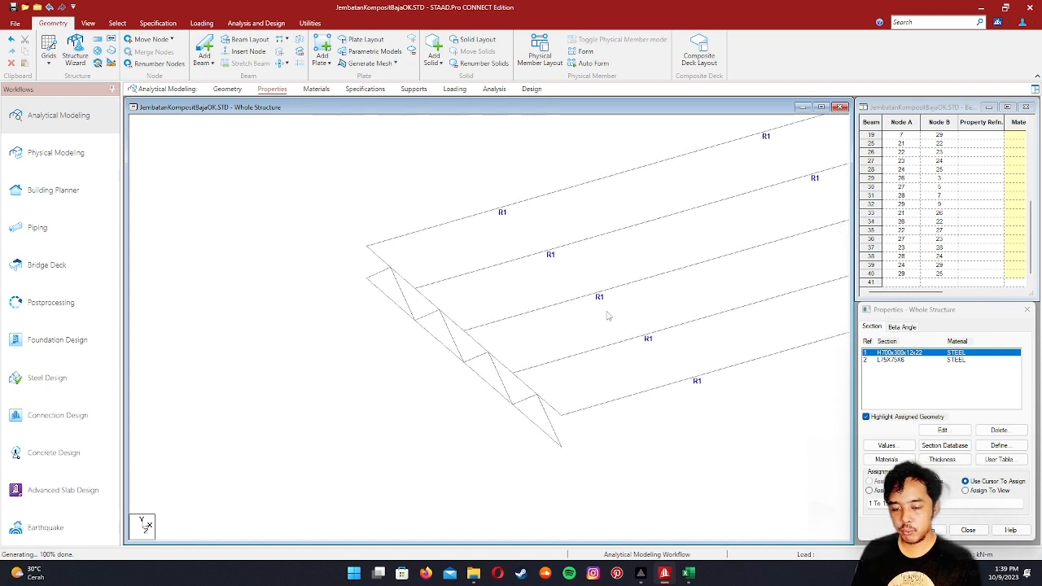
pyautogui.scroll(1, 606, 364)
pyautogui.click(356, 279)
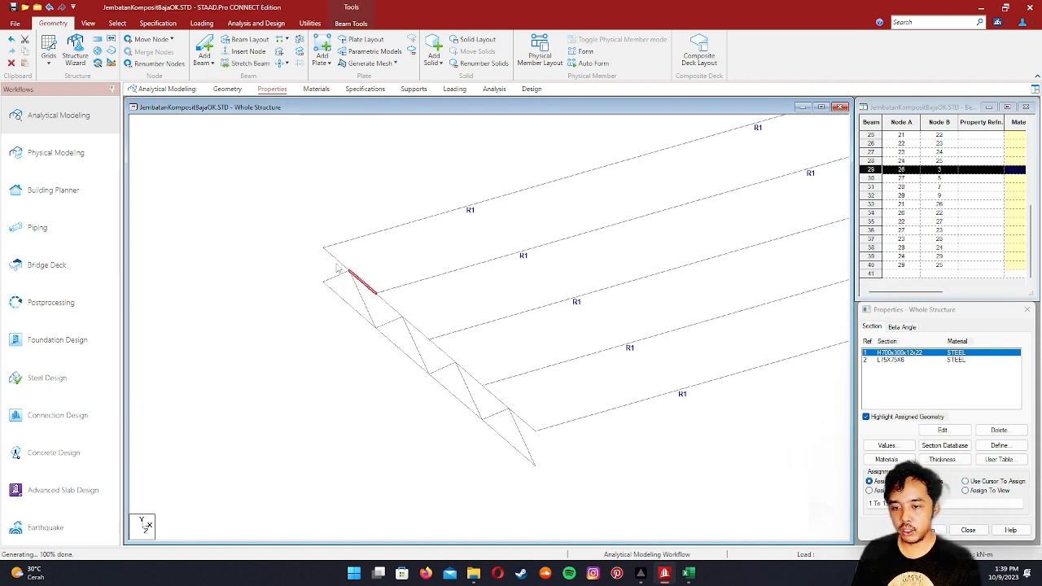
pyautogui.click(298, 330)
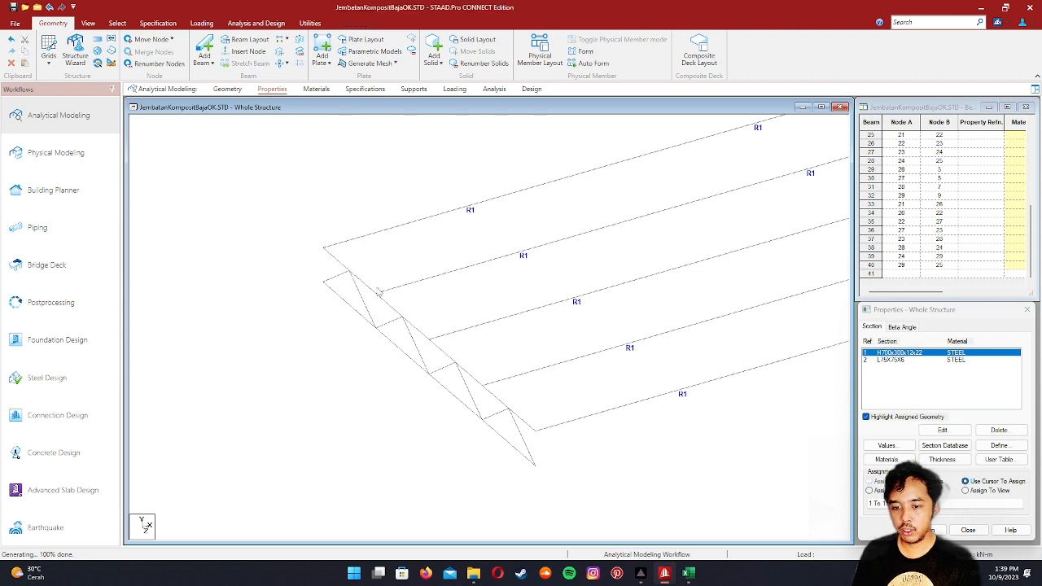
pyautogui.click(98, 39)
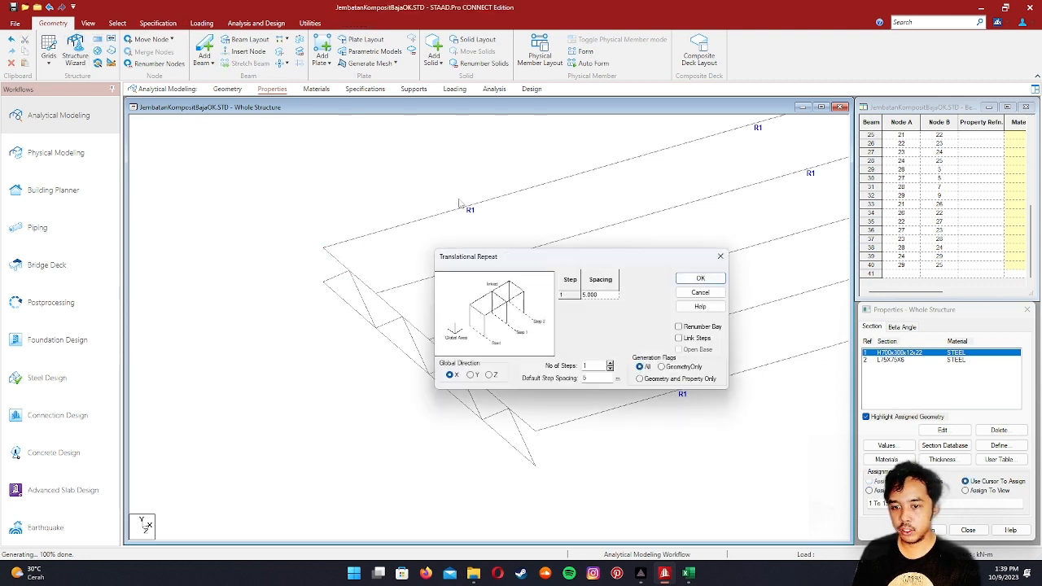
pyautogui.moveTo(509, 255); pyautogui.dragTo(374, 184)
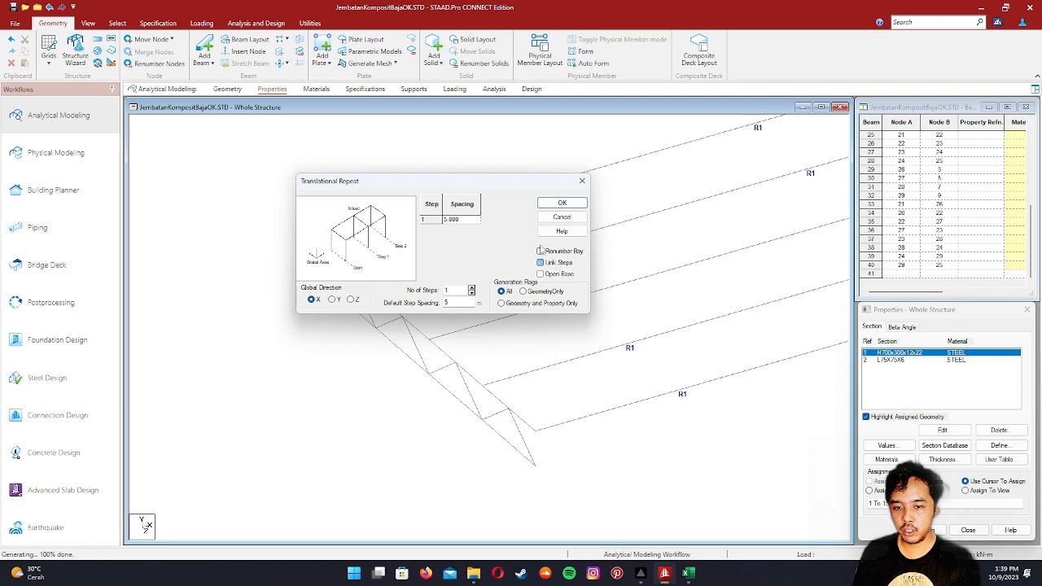
pyautogui.click(562, 218)
# - Switch to Excel to compare the cross frame with the bridge cross-section drawing, then return to STAAD.Pro and check the upper chord
pyautogui.scroll(-2, 490, 343)
pyautogui.scroll(1, 490, 343)
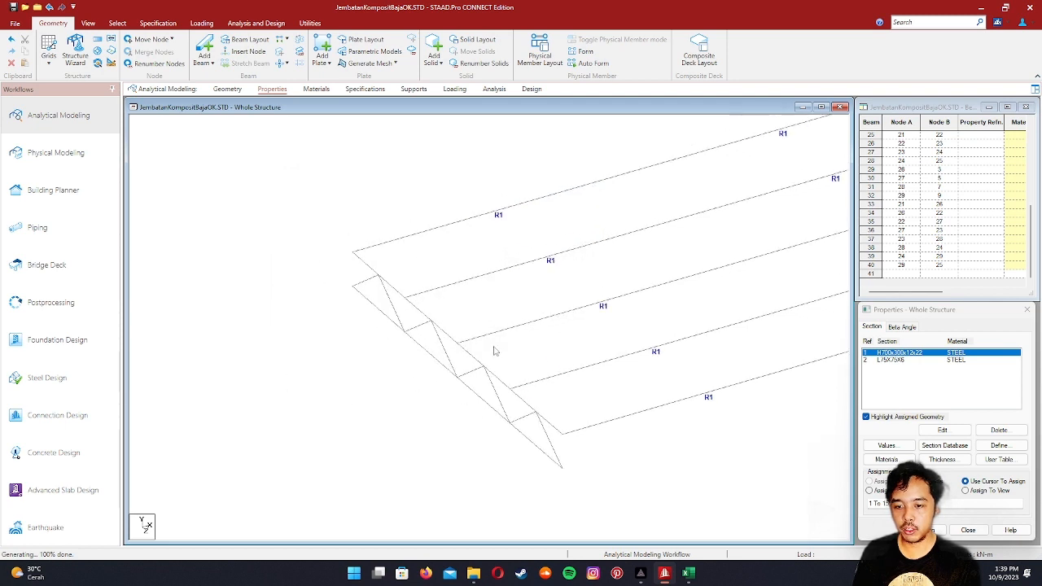
pyautogui.moveTo(496, 275); pyautogui.dragTo(491, 191, button='middle')
pyautogui.scroll(2, 490, 191)
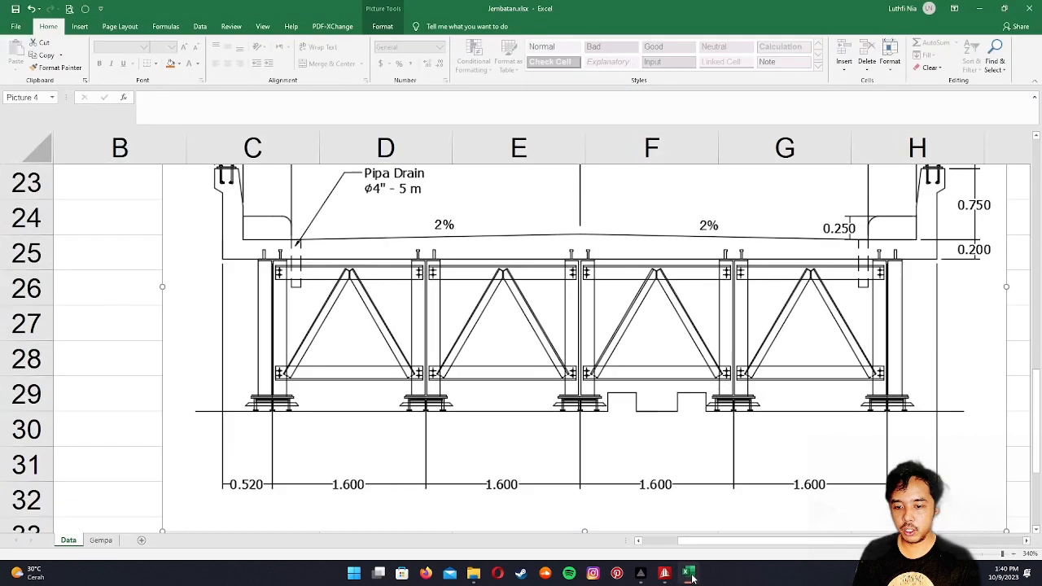
pyautogui.click(689, 574)
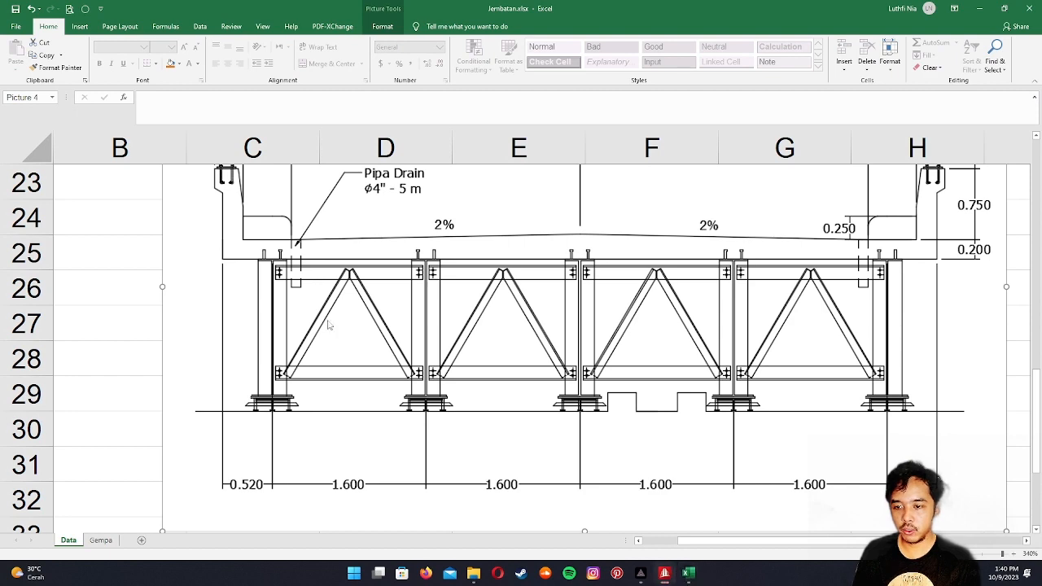
pyautogui.hotkey('alt', 'Tab')
pyautogui.click(335, 196)
pyautogui.click(353, 210)
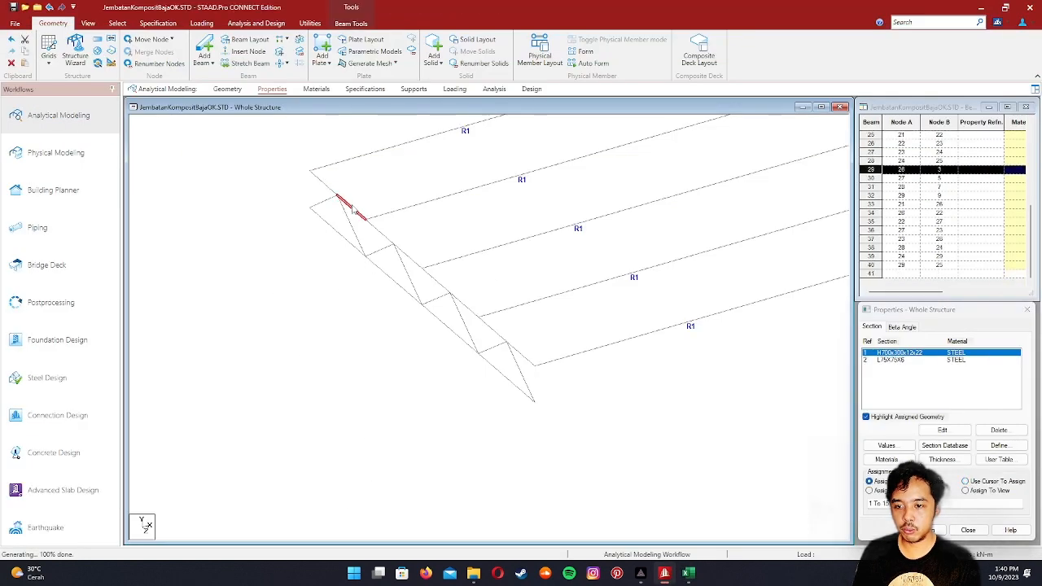
pyautogui.click(347, 283)
pyautogui.moveTo(608, 240); pyautogui.dragTo(530, 324, button='middle')
pyautogui.scroll(-3, 530, 323)
pyautogui.scroll(-1, 530, 324)
pyautogui.scroll(2, 524, 329)
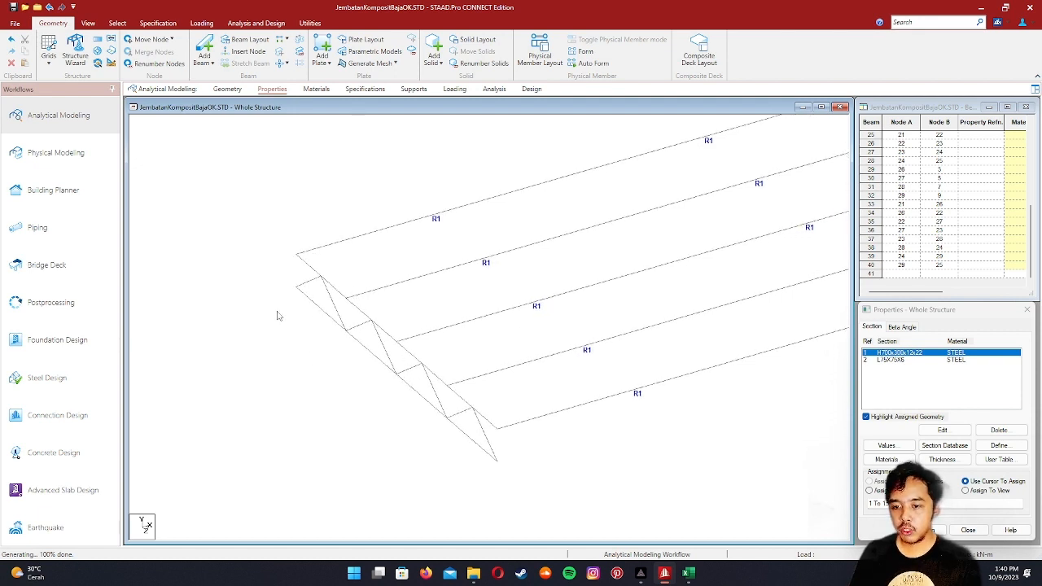
pyautogui.click(899, 361)
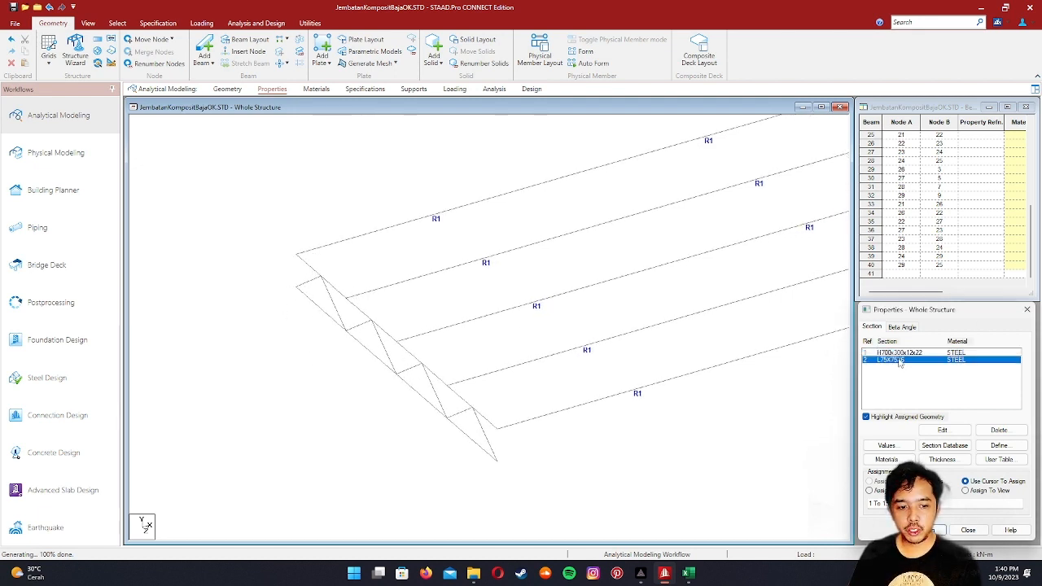
pyautogui.moveTo(478, 310); pyautogui.dragTo(474, 291, button='middle')
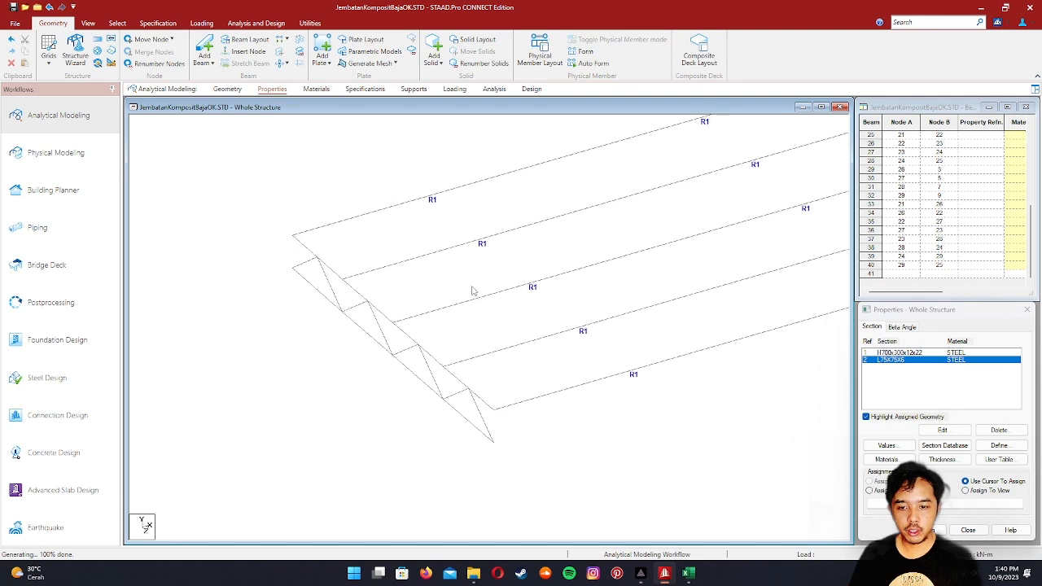
pyautogui.click(309, 244)
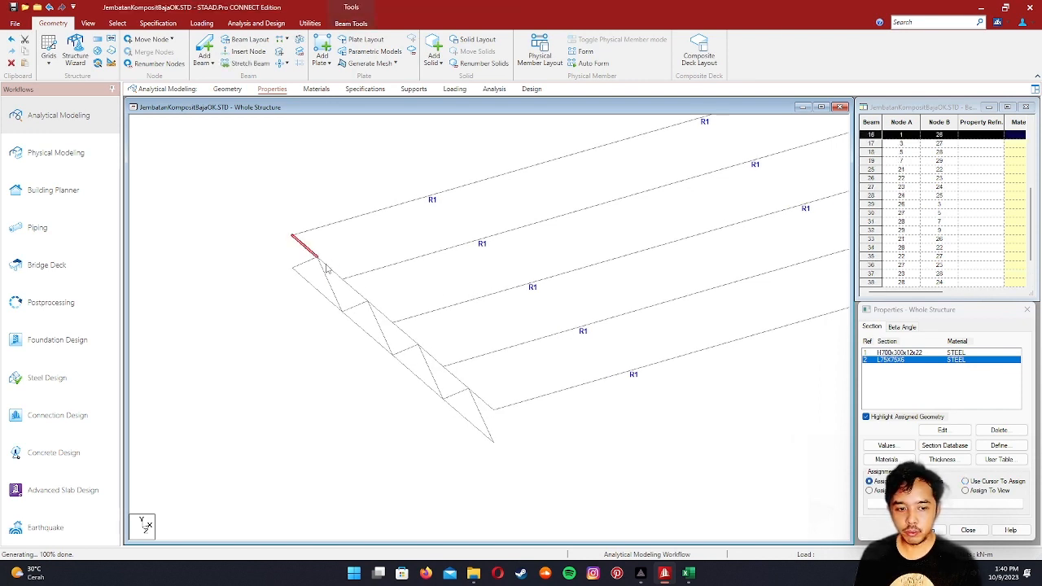
pyautogui.keyDown('ctrl'); pyautogui.click(326, 265); pyautogui.keyUp('ctrl')
pyautogui.click(355, 287)
pyautogui.click(310, 250)
pyautogui.keyDown('ctrl'); pyautogui.click(324, 263); pyautogui.keyUp('ctrl')
pyautogui.keyDown('ctrl'); pyautogui.click(304, 263); pyautogui.keyUp('ctrl')
pyautogui.click(392, 247)
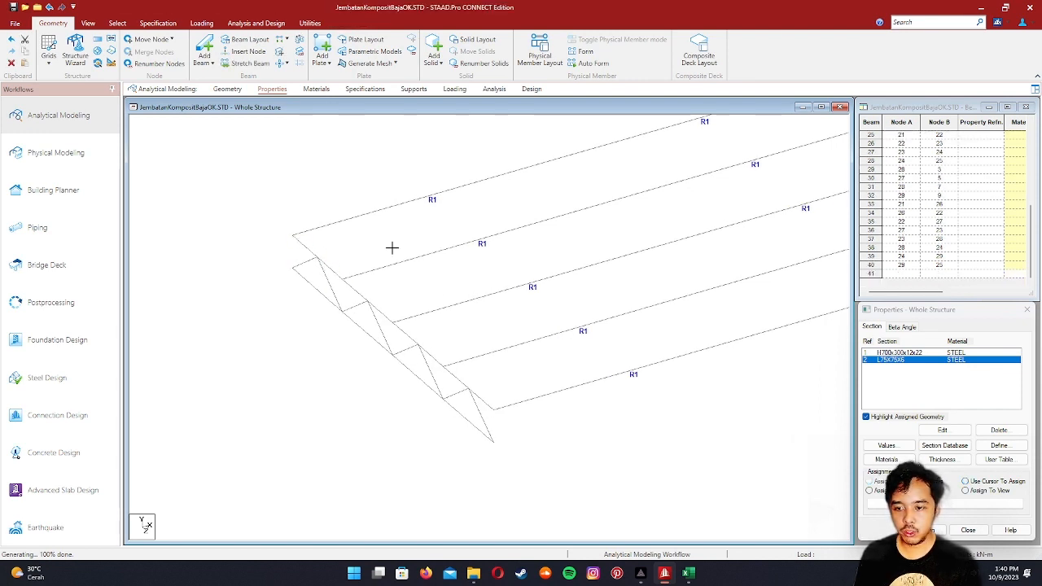
# - Assign the L75X75X6 section to all chord and diagonal members of the end cross frame at X = 0
pyautogui.click(901, 362)
pyautogui.click(310, 249)
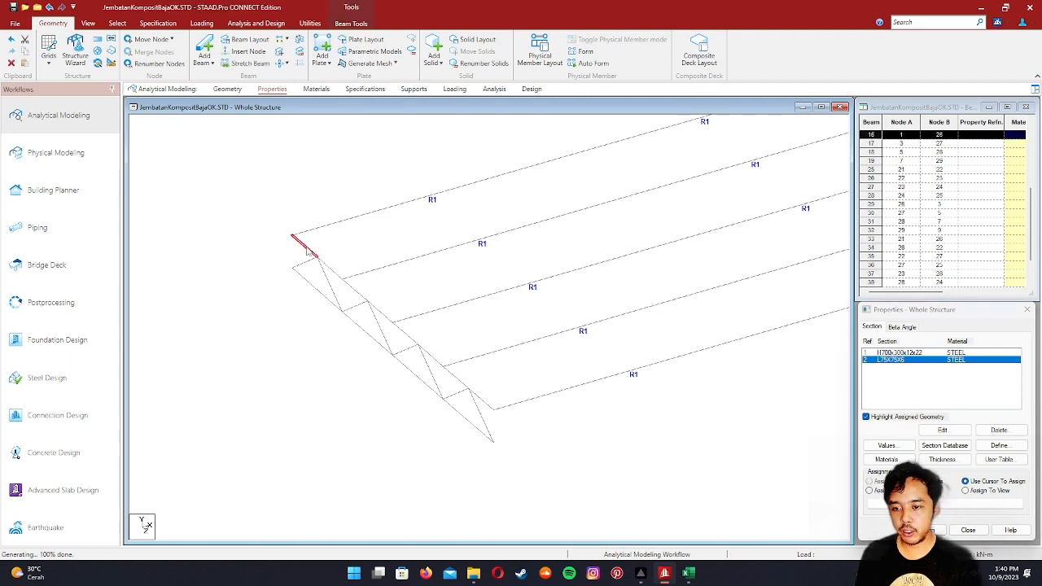
pyautogui.keyDown('ctrl'); pyautogui.click(326, 272); pyautogui.keyUp('ctrl')
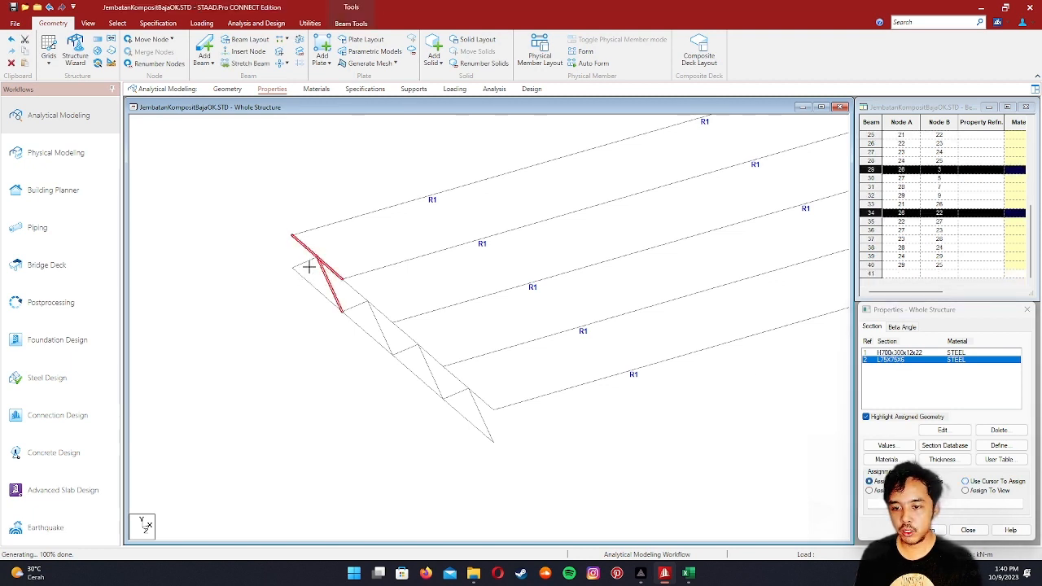
pyautogui.keyDown('ctrl'); pyautogui.click(305, 277); pyautogui.keyUp('ctrl')
pyautogui.keyDown('ctrl'); pyautogui.click(306, 264); pyautogui.keyUp('ctrl')
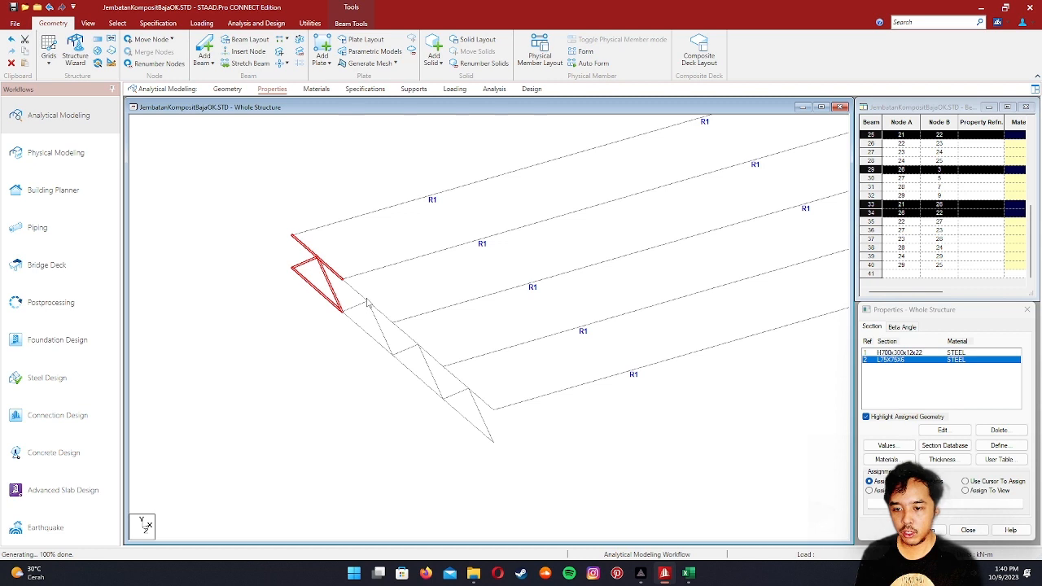
pyautogui.keyDown('ctrl'); pyautogui.click(367, 304); pyautogui.keyUp('ctrl')
pyautogui.scroll(1, 409, 356)
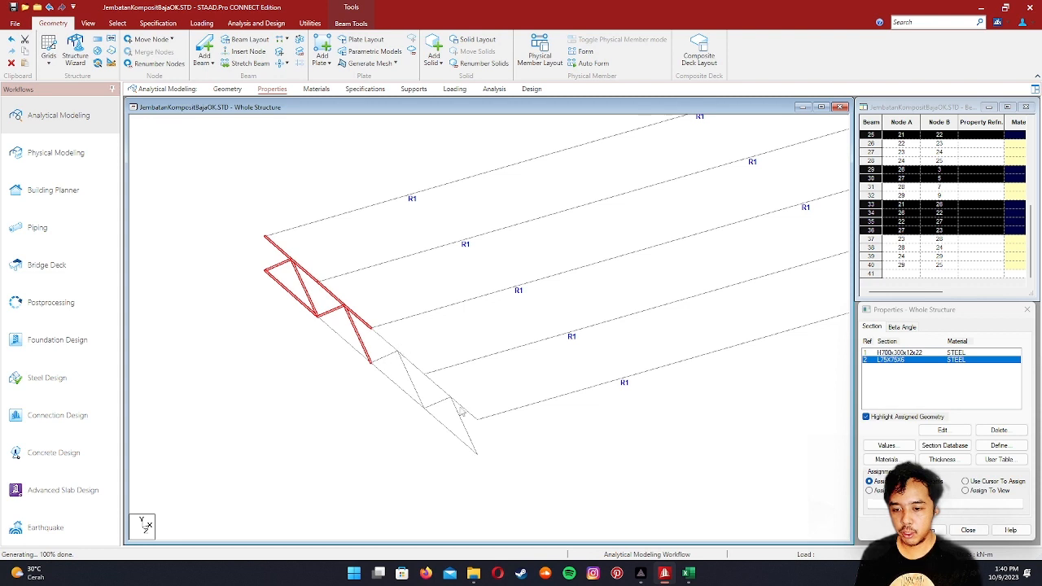
pyautogui.keyDown('ctrl'); pyautogui.click(398, 354); pyautogui.keyUp('ctrl')
pyautogui.keyDown('ctrl'); pyautogui.click(454, 401); pyautogui.keyUp('ctrl')
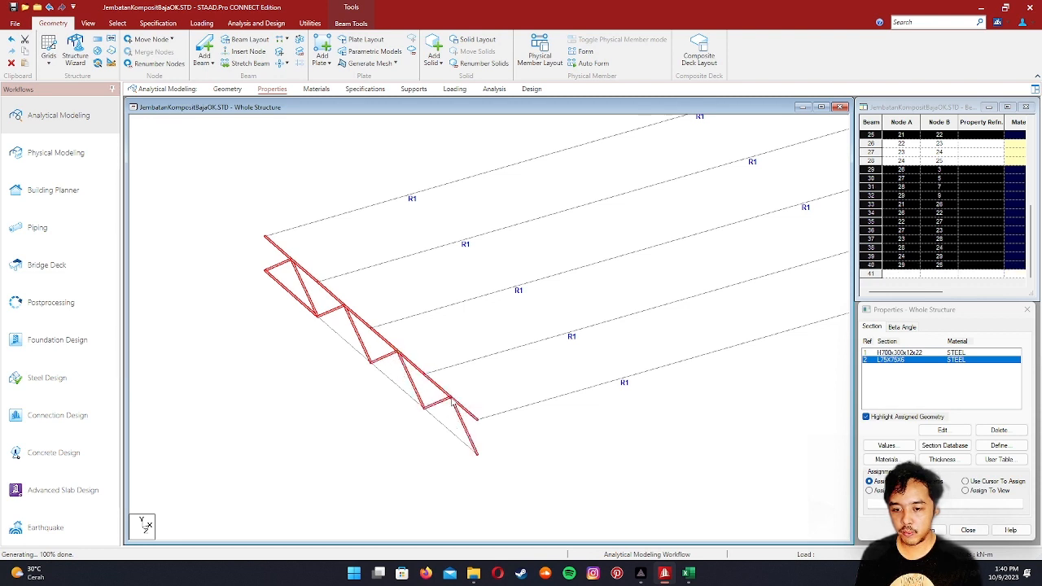
pyautogui.keyDown('ctrl'); pyautogui.click(386, 379); pyautogui.keyUp('ctrl')
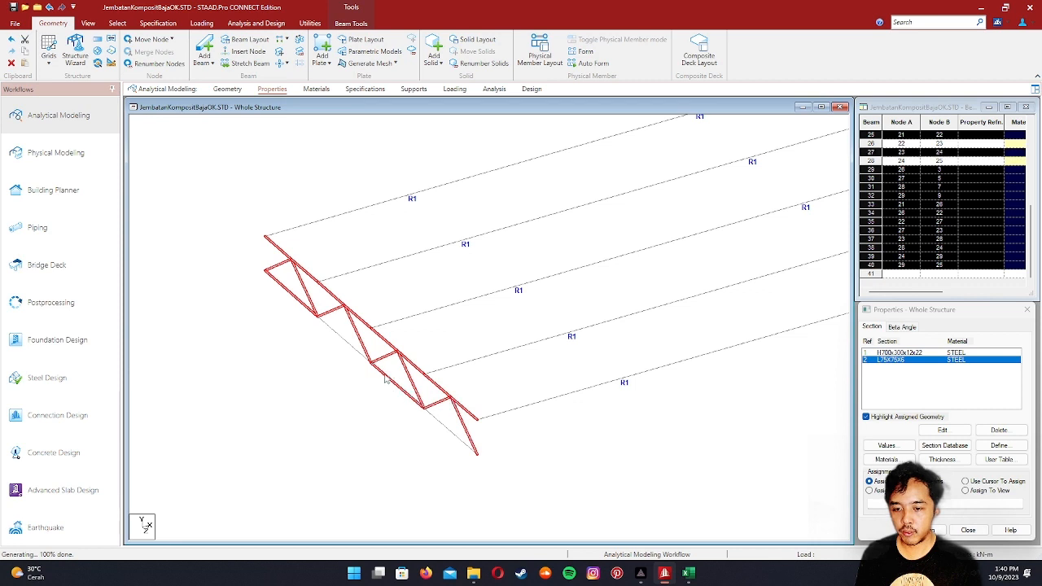
pyautogui.keyDown('ctrl'); pyautogui.click(442, 423); pyautogui.keyUp('ctrl')
pyautogui.keyDown('ctrl'); pyautogui.click(336, 339); pyautogui.keyUp('ctrl')
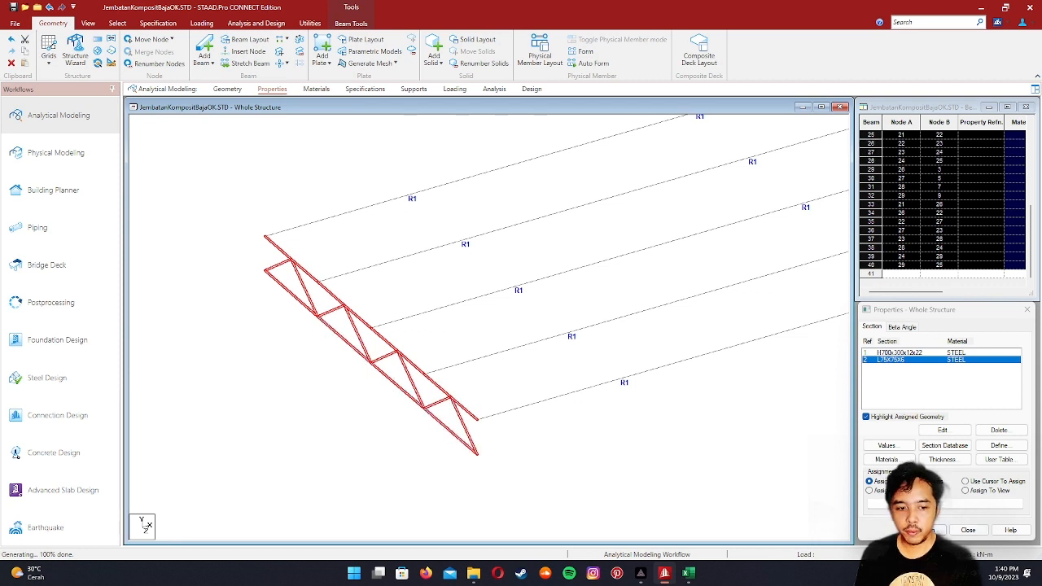
pyautogui.click(927, 530)
pyautogui.click(966, 454)
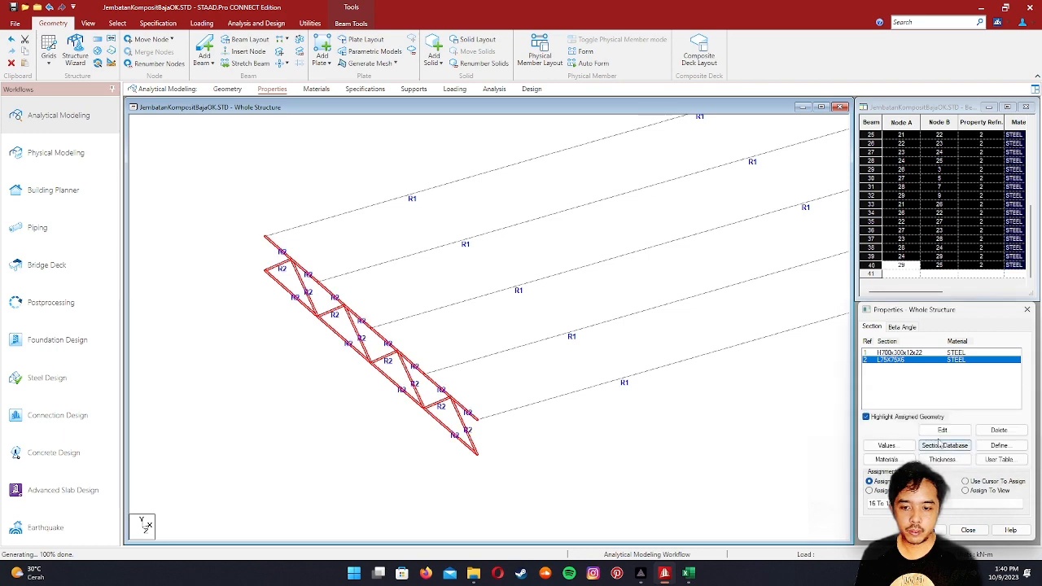
# - Inspect the girders and end cross frame in a 3D rendered view and close it
pyautogui.rightClick(583, 444)
pyautogui.click(602, 432)
pyautogui.moveTo(571, 350); pyautogui.dragTo(525, 350)
pyautogui.scroll(3, 558, 346)
pyautogui.click(944, 165)
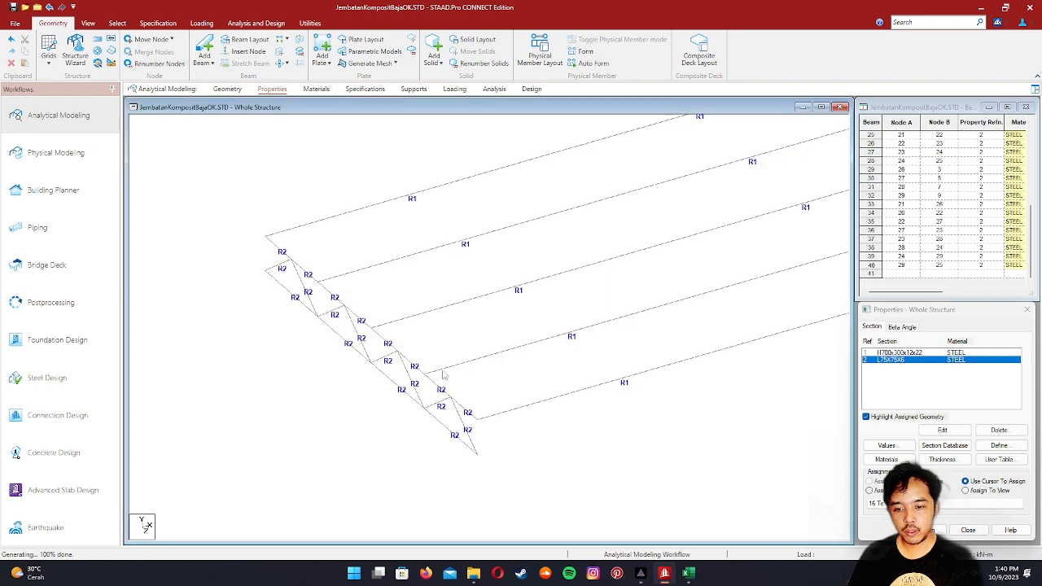
# - Turn on the node number and node point labels for the whole structure
pyautogui.scroll(-5, 488, 377)
pyautogui.scroll(-2, 505, 394)
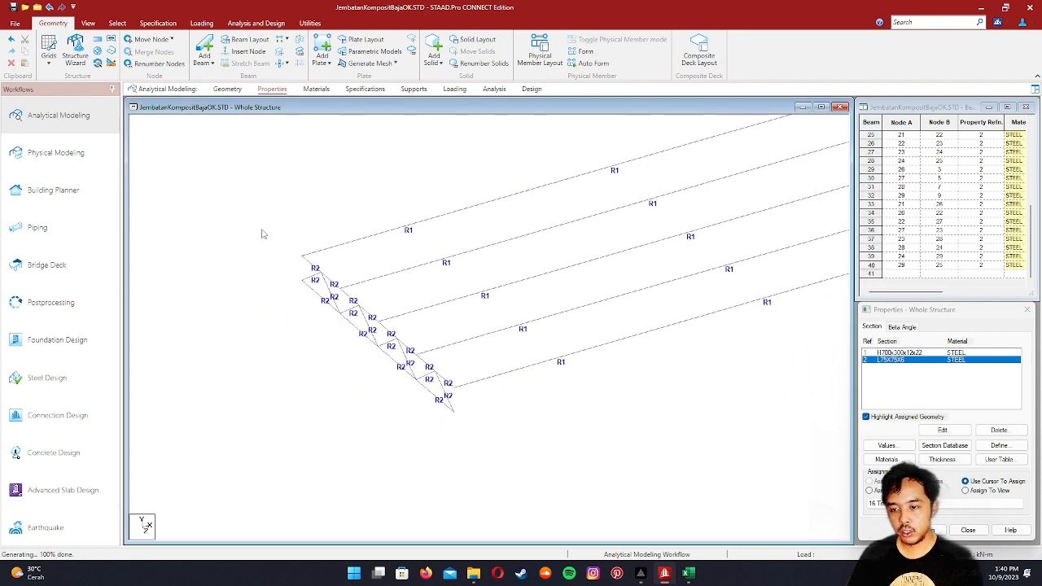
pyautogui.scroll(4, 272, 257)
pyautogui.moveTo(282, 277); pyautogui.dragTo(388, 274, button='middle')
pyautogui.scroll(1, 392, 297)
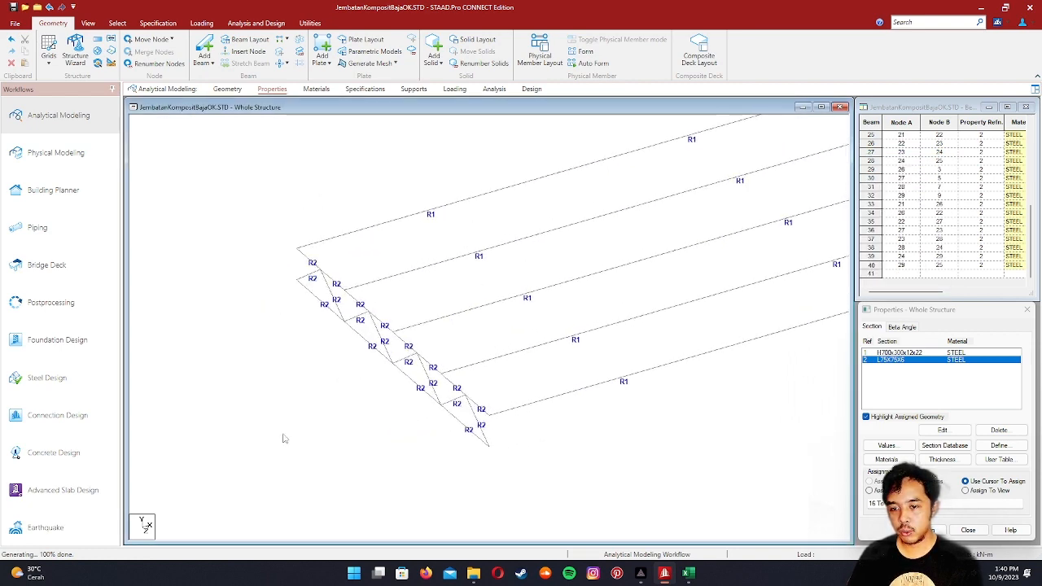
pyautogui.scroll(-2, 458, 327)
pyautogui.moveTo(596, 207); pyautogui.dragTo(535, 238, button='middle')
pyautogui.scroll(1, 521, 227)
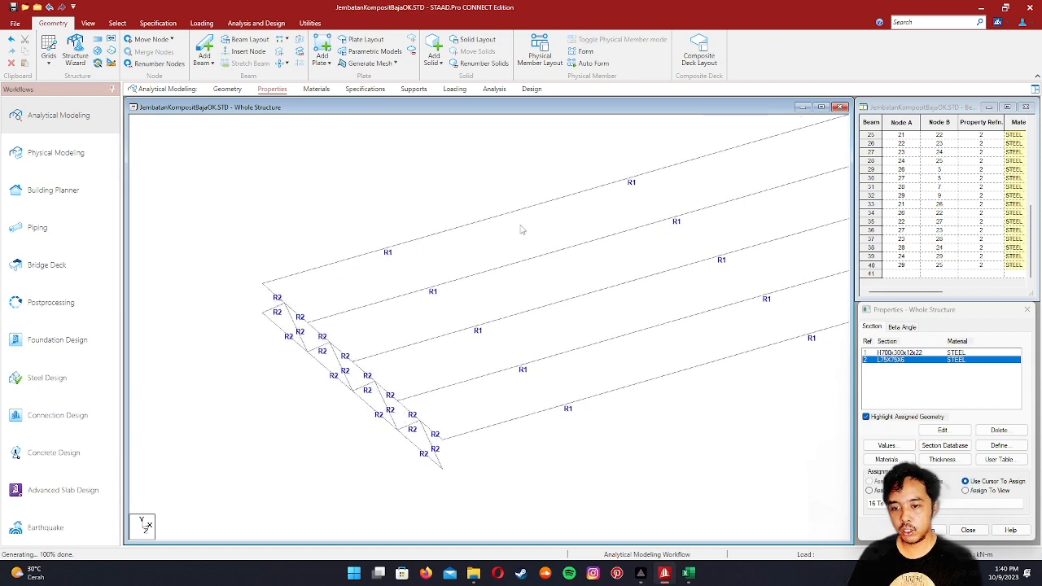
pyautogui.click(88, 23)
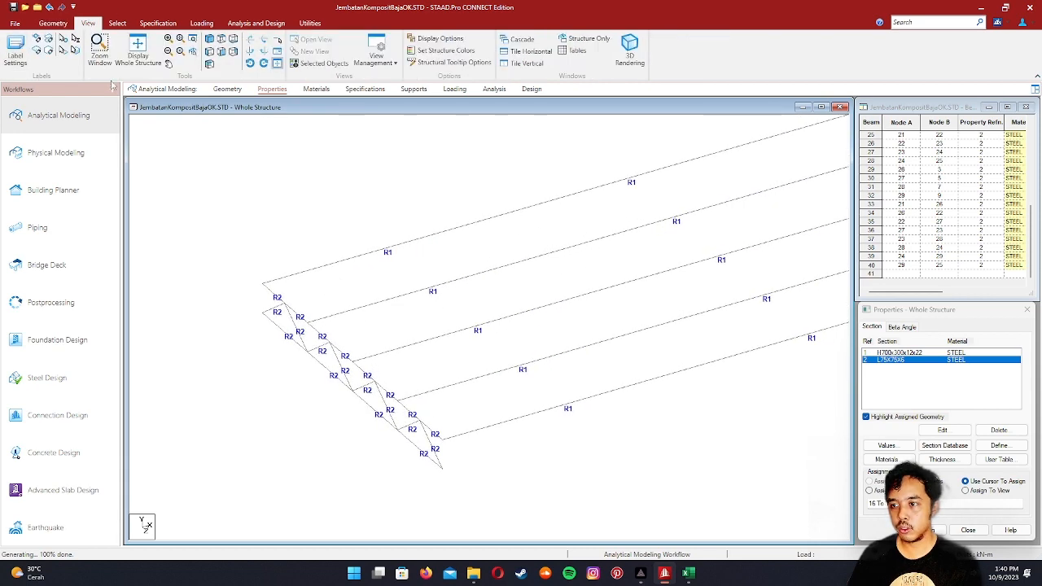
pyautogui.click(15, 50)
pyautogui.moveTo(534, 114); pyautogui.dragTo(643, 96)
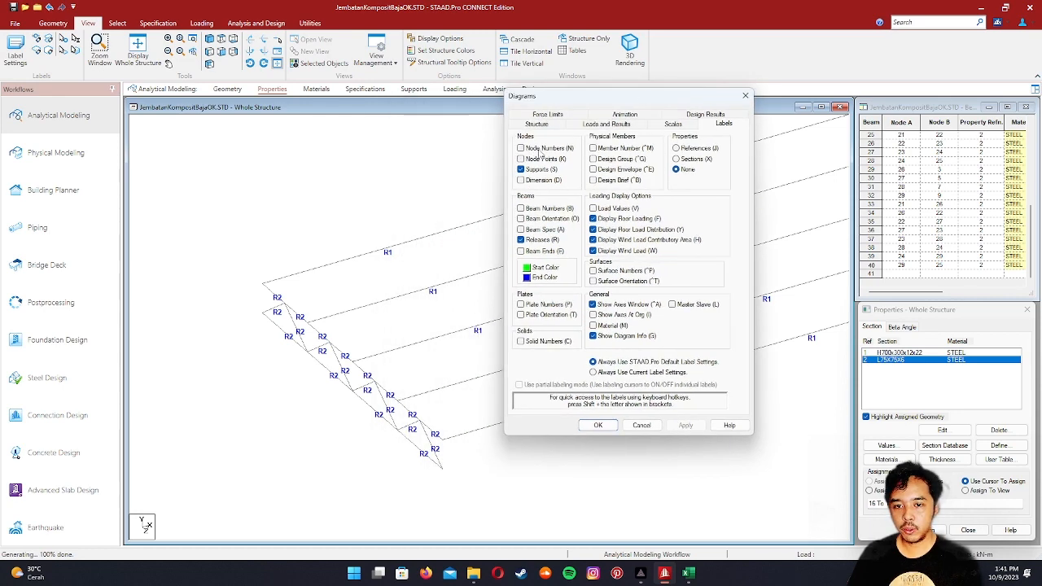
pyautogui.click(596, 427)
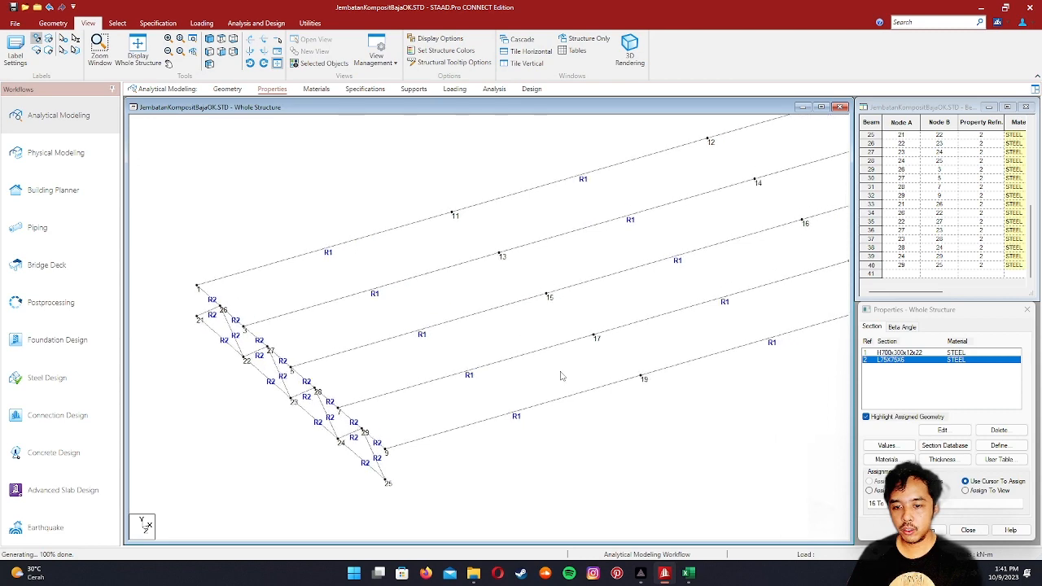
# - Check the section assignments by highlighting the members with H700x300x12x22 and L75X75X6 in turn
pyautogui.scroll(1, 583, 326)
pyautogui.scroll(-3, 515, 308)
pyautogui.moveTo(476, 387); pyautogui.dragTo(299, 362, button='middle')
pyautogui.scroll(-1, 424, 412)
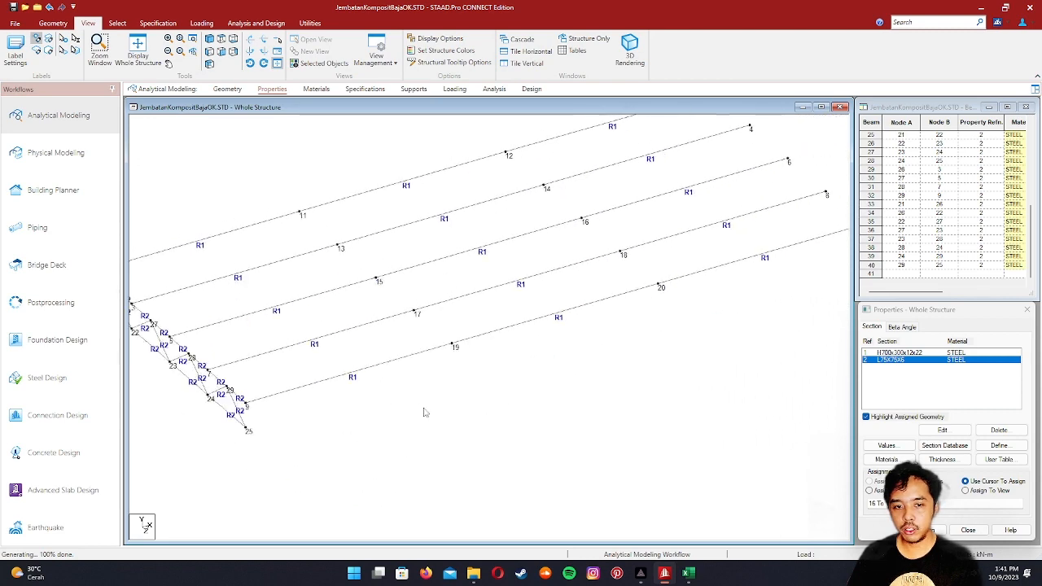
pyautogui.scroll(-1, 424, 413)
pyautogui.moveTo(425, 413); pyautogui.dragTo(564, 388, button='middle')
pyautogui.scroll(1, 562, 386)
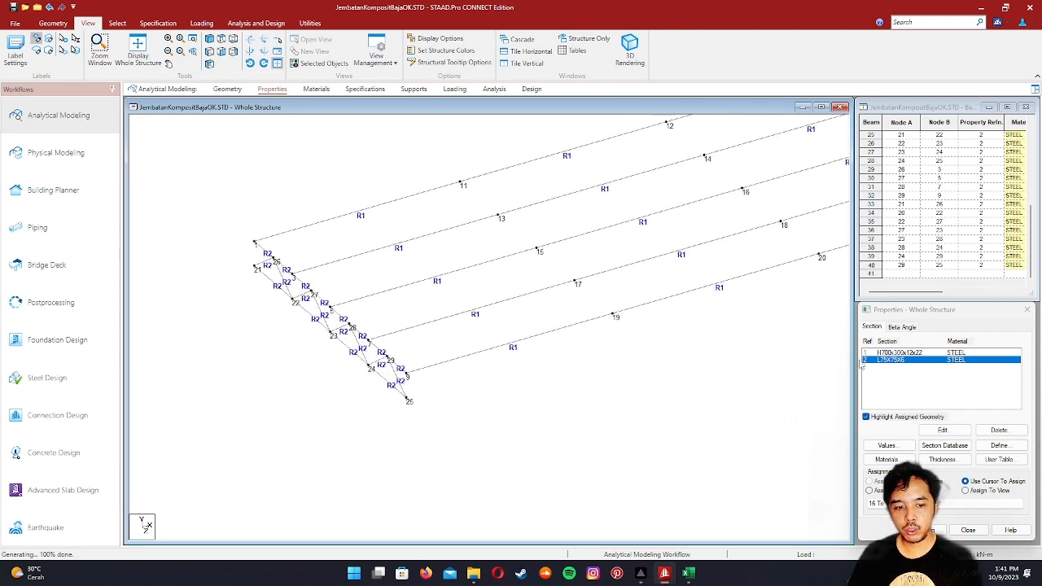
pyautogui.click(887, 354)
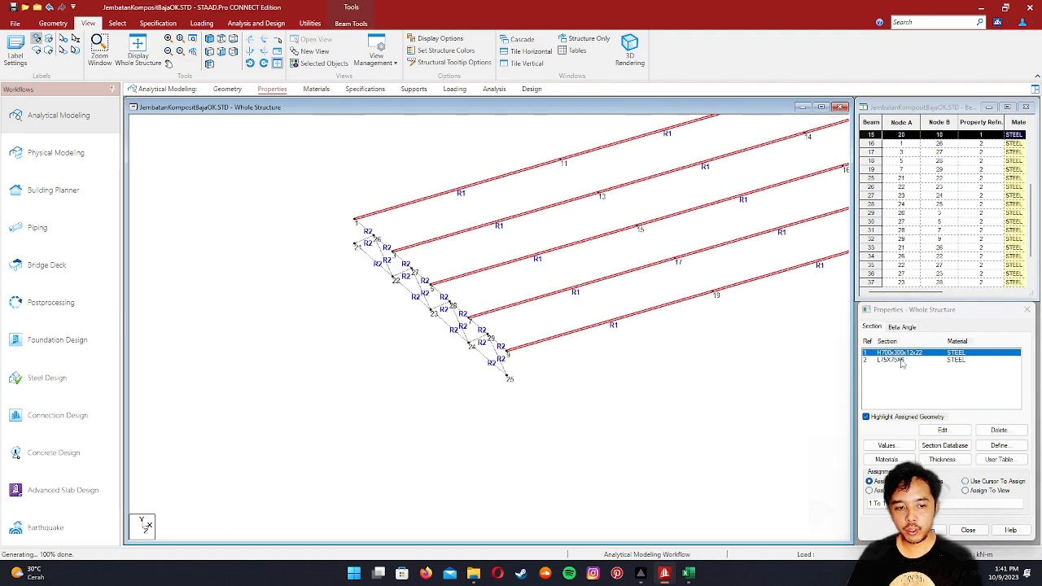
pyautogui.click(901, 362)
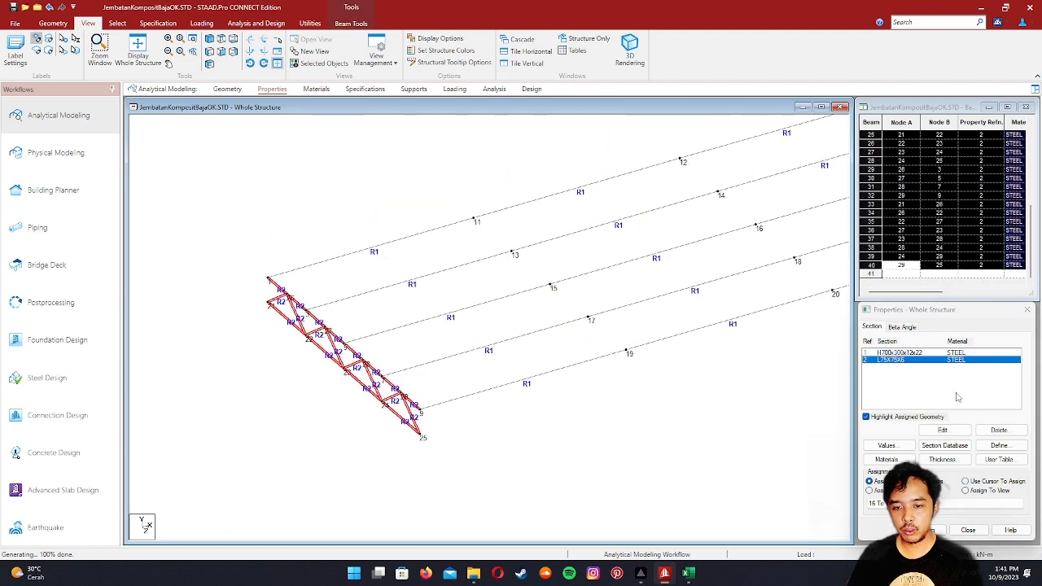
pyautogui.click(892, 352)
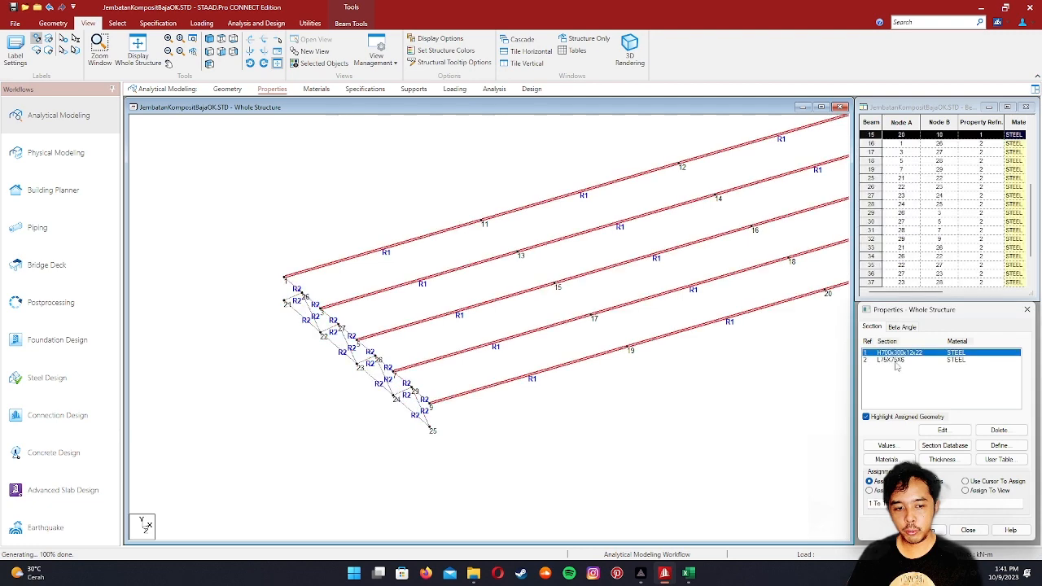
# - Repeat all L75X75X6 end cross frame members three steps along global X at 5 m spacing
pyautogui.click(895, 361)
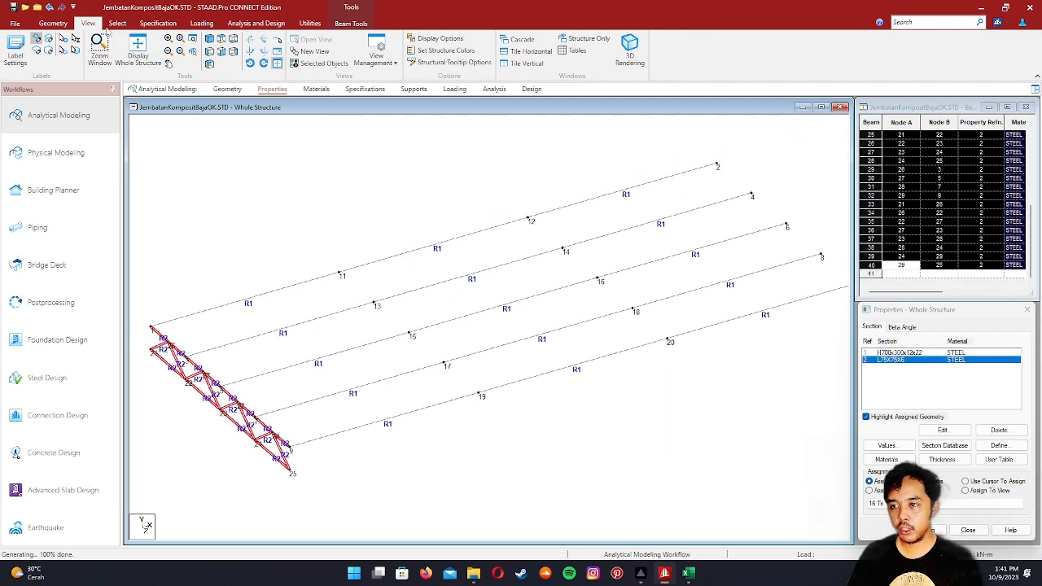
pyautogui.click(53, 23)
pyautogui.click(97, 39)
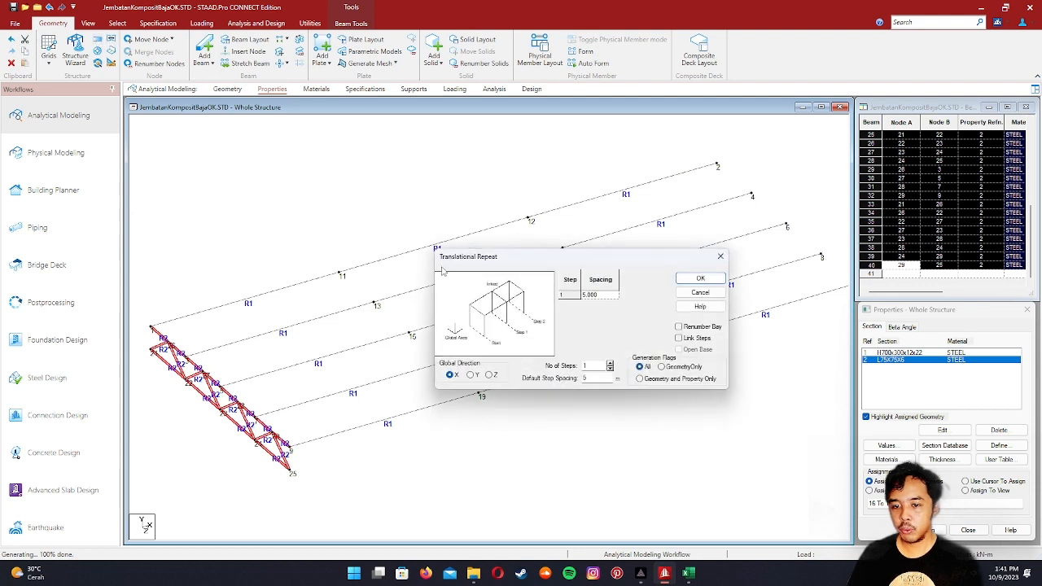
pyautogui.moveTo(476, 259); pyautogui.dragTo(447, 447)
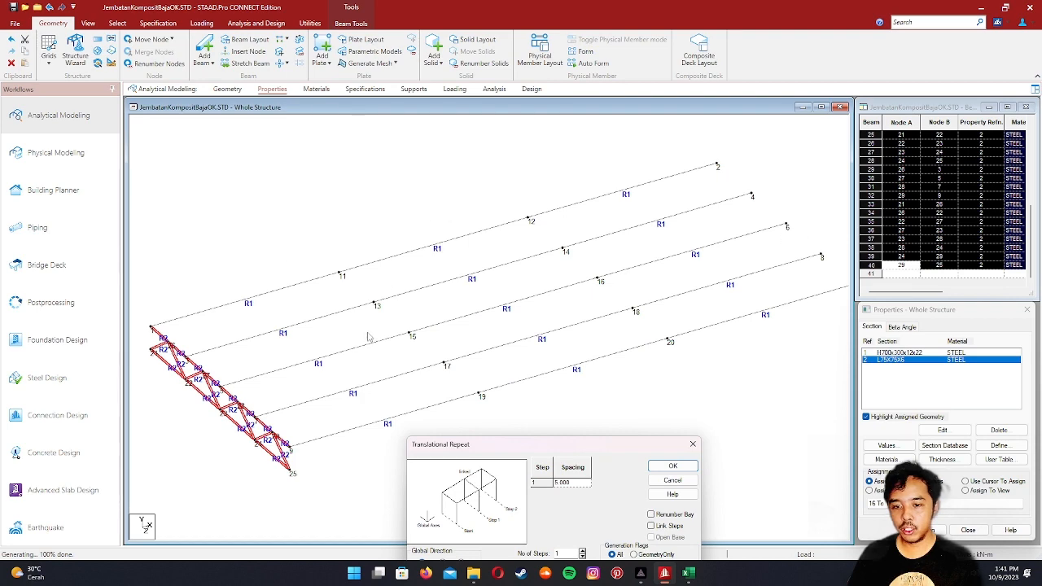
pyautogui.moveTo(540, 454); pyautogui.dragTo(666, 318)
pyautogui.write('3')
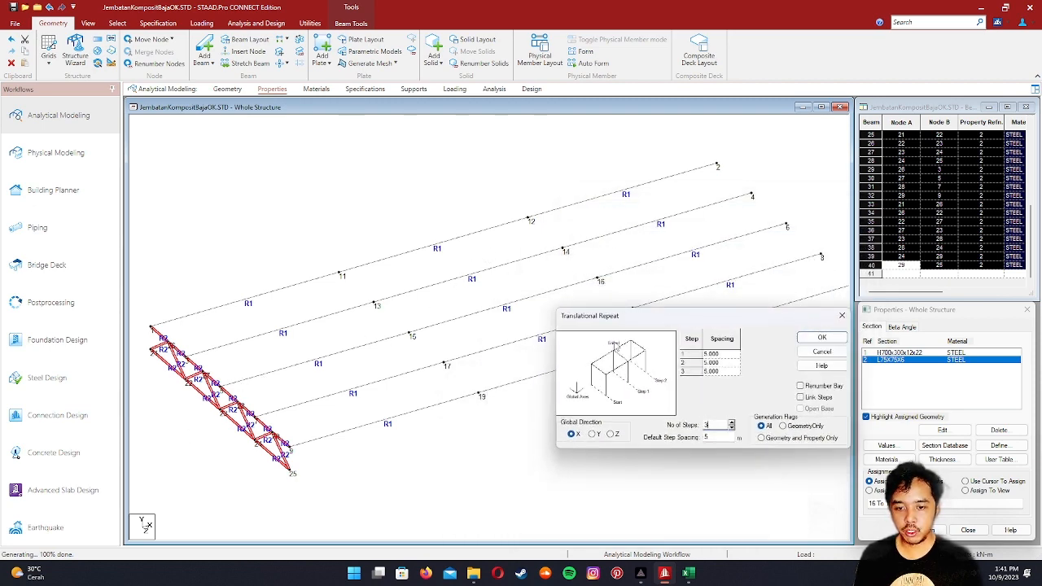
pyautogui.moveTo(644, 316); pyautogui.dragTo(402, 209)
pyautogui.click(581, 231)
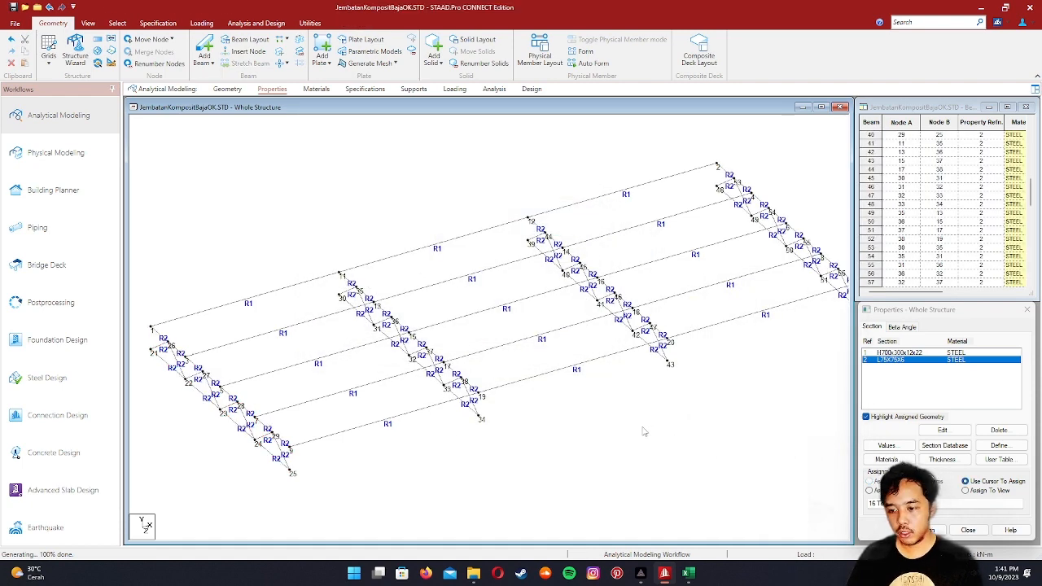
# - Examine the repeated cross frames and their connections to the girder nodes along the span
pyautogui.scroll(-3, 643, 431)
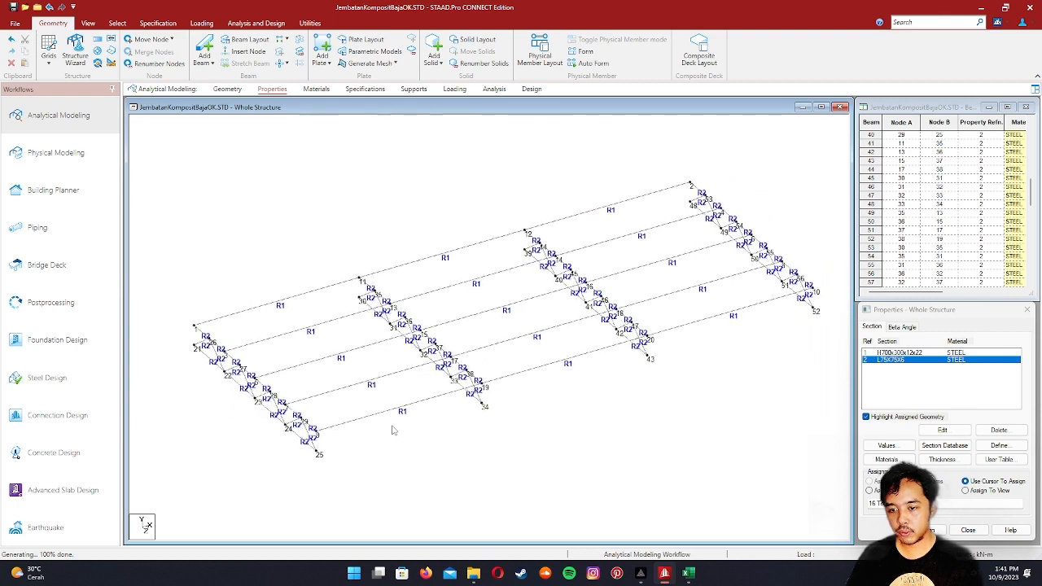
pyautogui.scroll(6, 394, 430)
pyautogui.scroll(2, 393, 430)
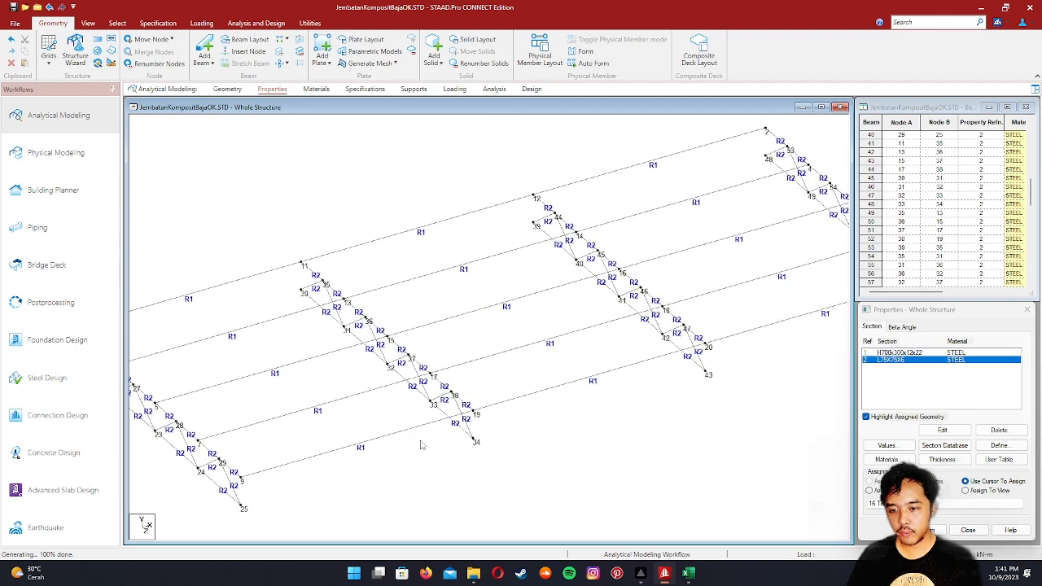
pyautogui.moveTo(428, 450); pyautogui.dragTo(480, 442, button='middle')
pyautogui.moveTo(486, 404); pyautogui.dragTo(538, 414, button='middle')
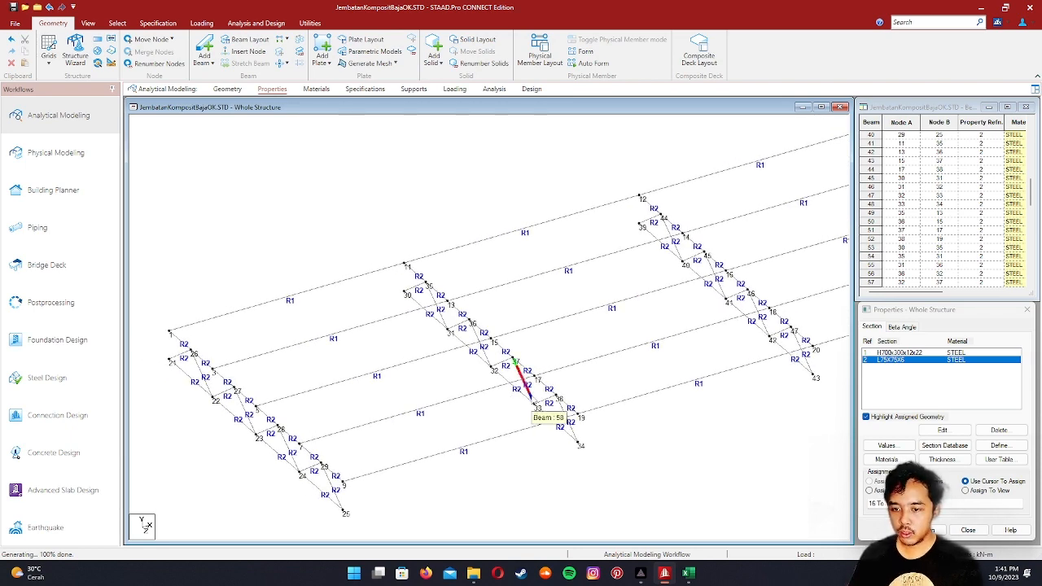
pyautogui.scroll(-2, 431, 449)
pyautogui.scroll(-2, 622, 331)
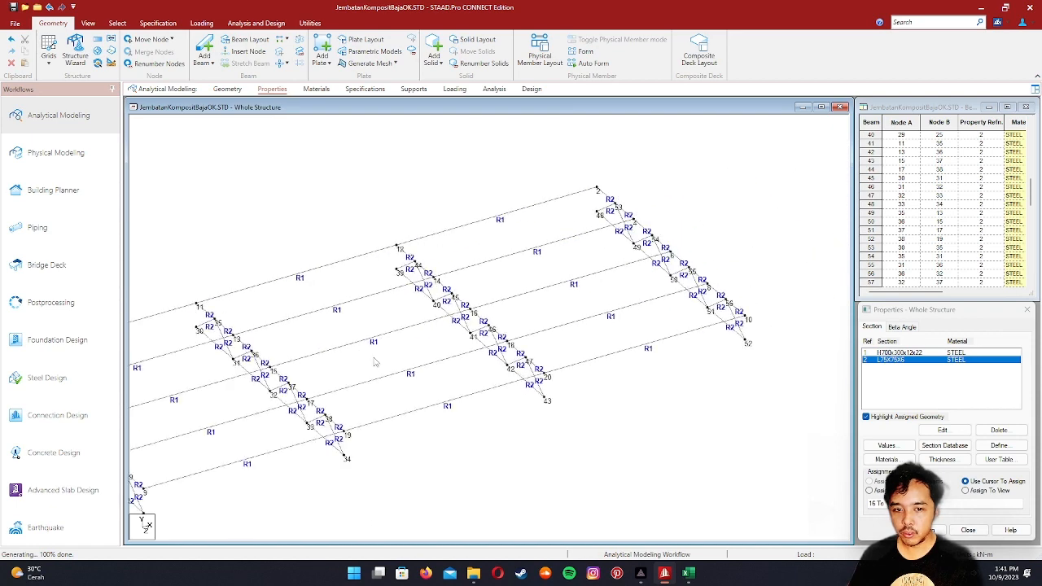
pyautogui.scroll(2, 621, 407)
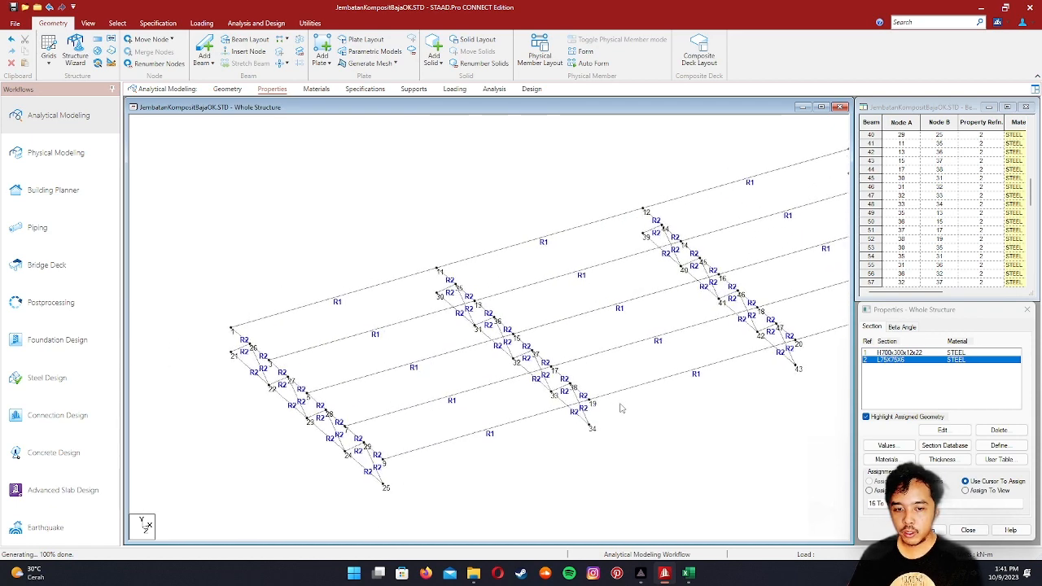
# - Inspect the complete girder and cross frame layout in a 3D rendered view and close it
pyautogui.rightClick(657, 432)
pyautogui.click(676, 424)
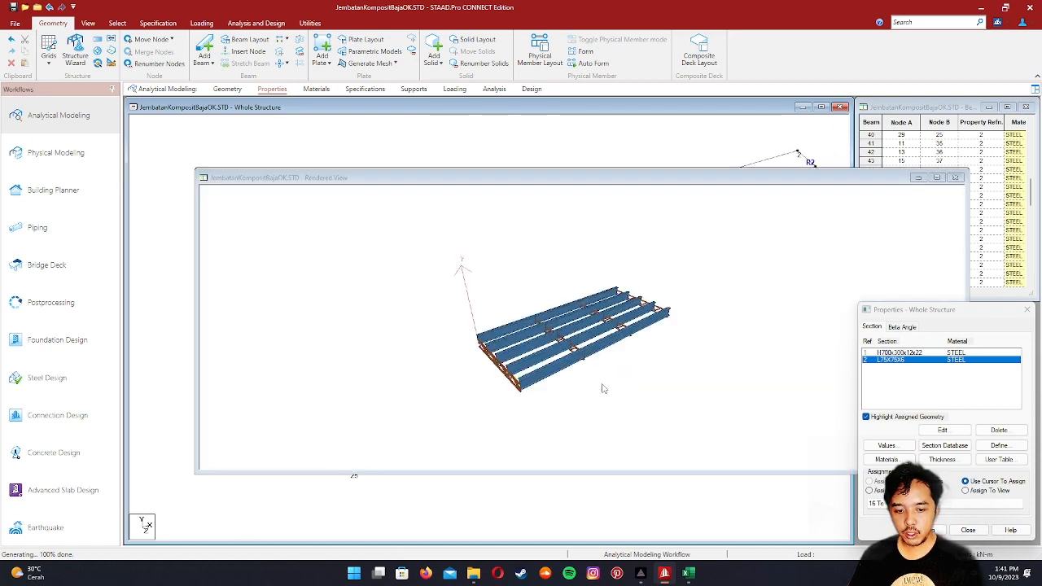
pyautogui.moveTo(603, 385)
pyautogui.mouseDown()
pyautogui.moveTo(678, 341)
pyautogui.moveTo(659, 376)
pyautogui.mouseUp()
pyautogui.scroll(5, 537, 370)
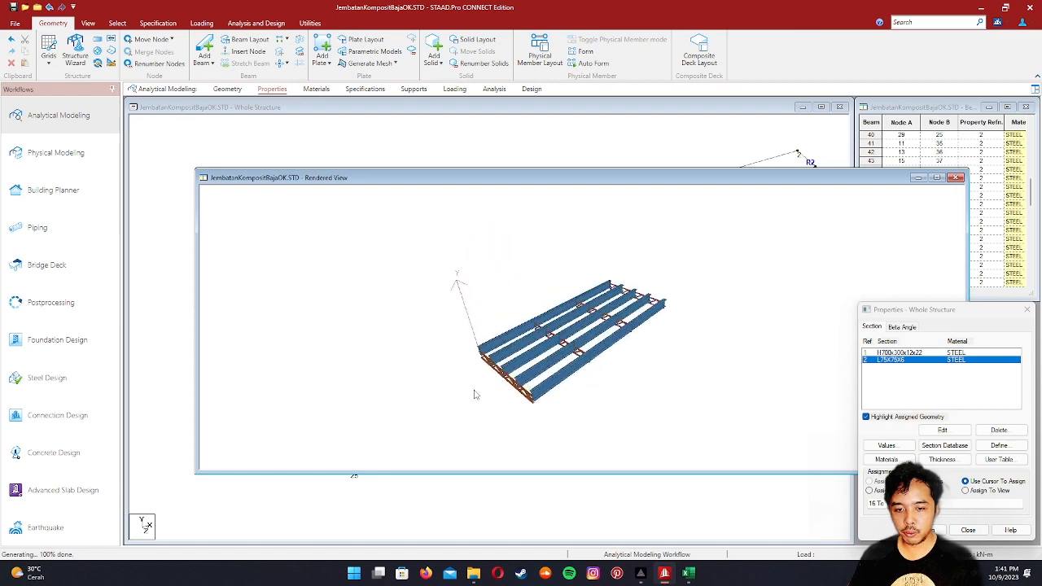
pyautogui.moveTo(537, 371); pyautogui.dragTo(553, 362)
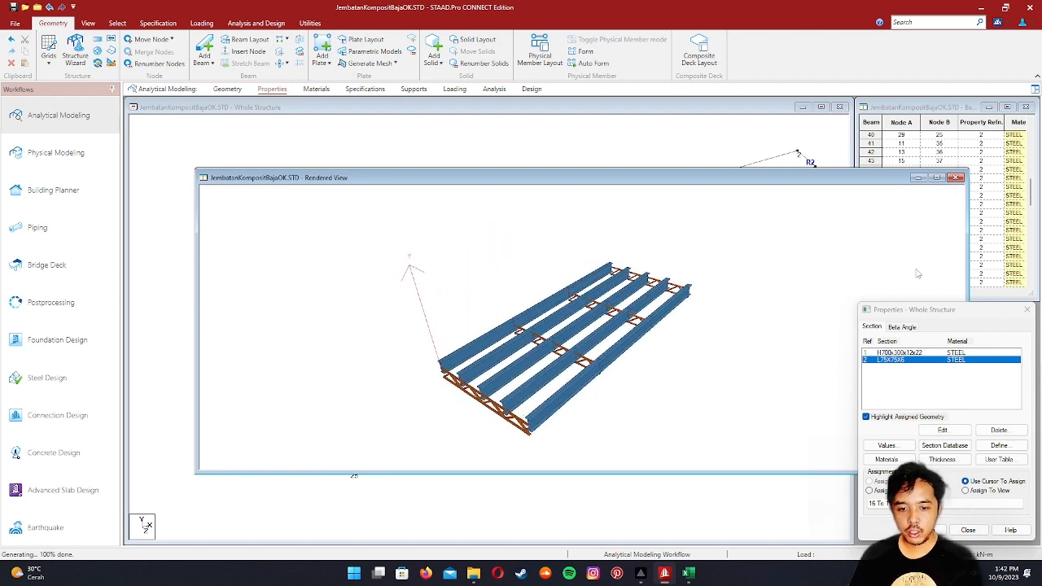
pyautogui.click(957, 179)
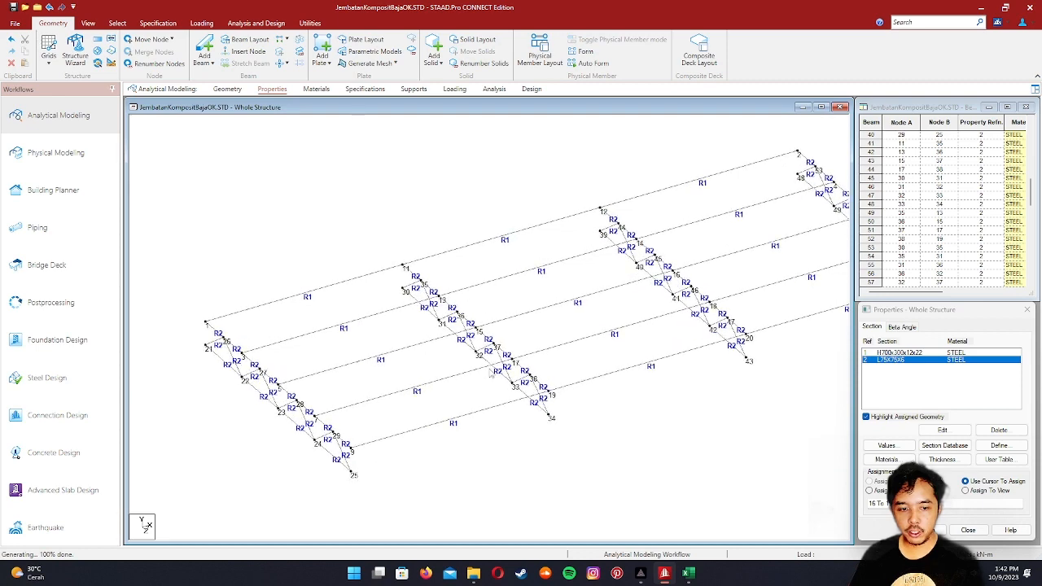
# - Change the girder section to H900x300x19x25 from the Japanese H Shape table, keeping STEEL as material
pyautogui.moveTo(534, 360); pyautogui.dragTo(543, 349, button='middle')
pyautogui.doubleClick(900, 352)
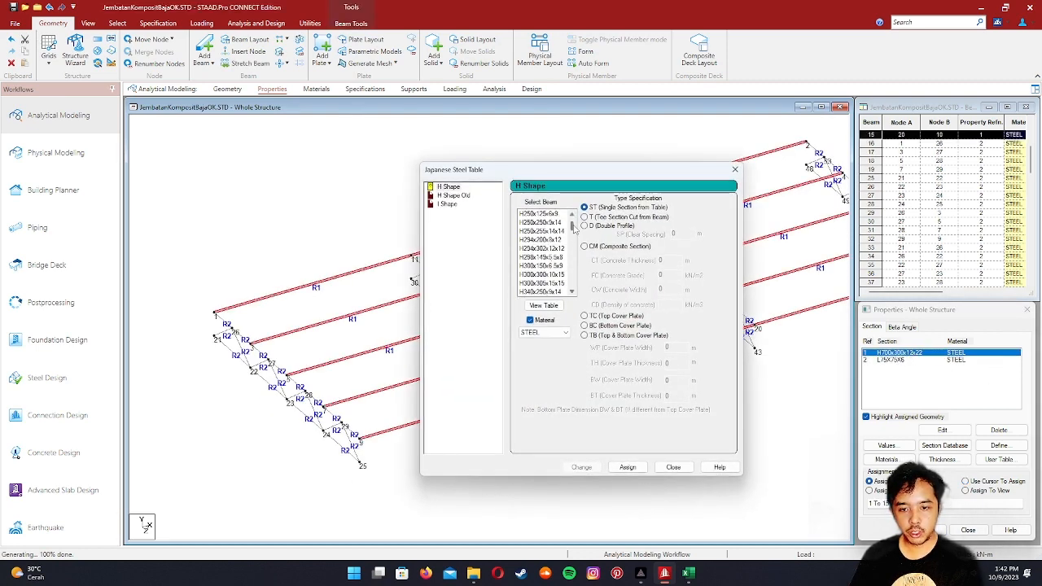
pyautogui.moveTo(573, 225); pyautogui.dragTo(573, 273)
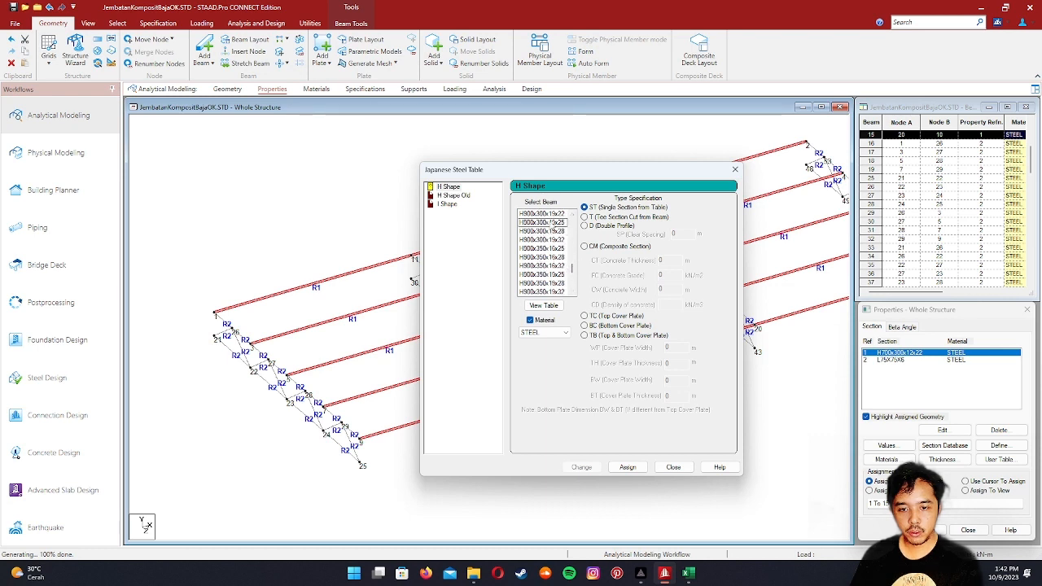
pyautogui.click(556, 222)
pyautogui.click(581, 467)
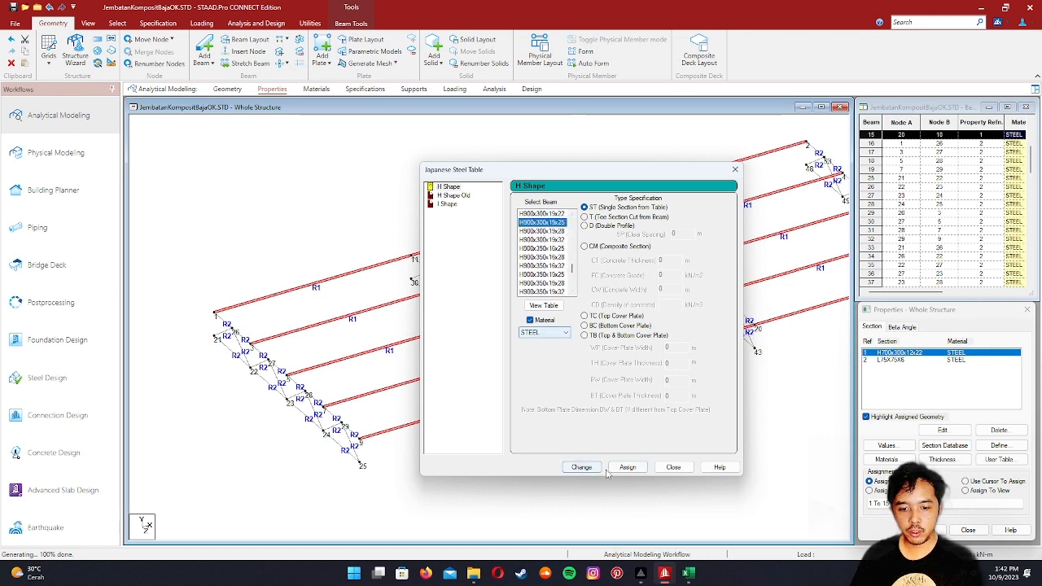
pyautogui.click(674, 468)
# - Check the girders against the cross frame depth in a rotated 3D rendered view and close it
pyautogui.rightClick(633, 438)
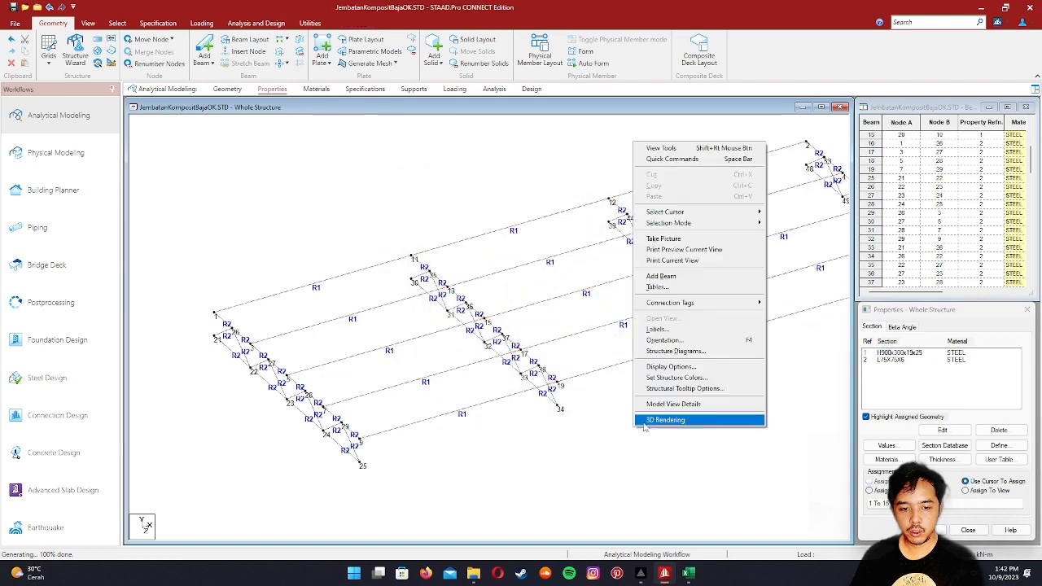
pyautogui.click(661, 422)
pyautogui.moveTo(672, 332); pyautogui.dragTo(518, 375)
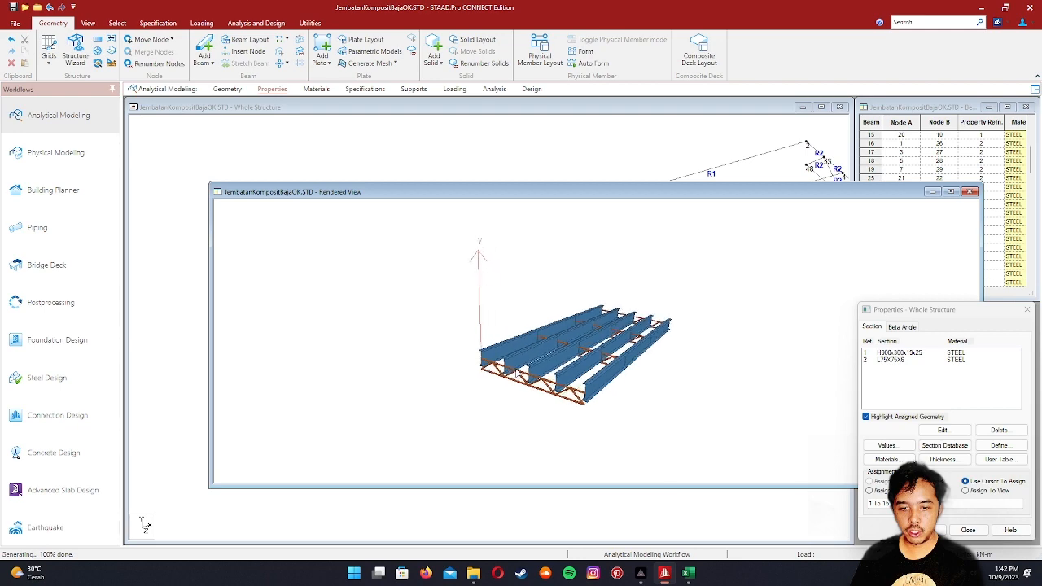
pyautogui.click(970, 191)
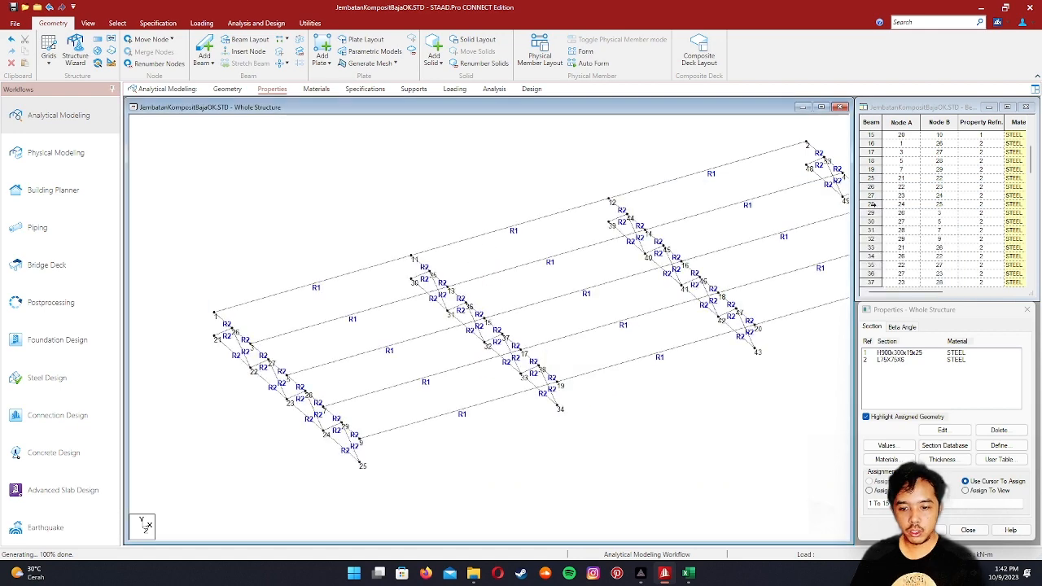
# - Show the structure in a side view along the global X axis with the full cross frame width in sight
pyautogui.moveTo(202, 245); pyautogui.dragTo(377, 489)
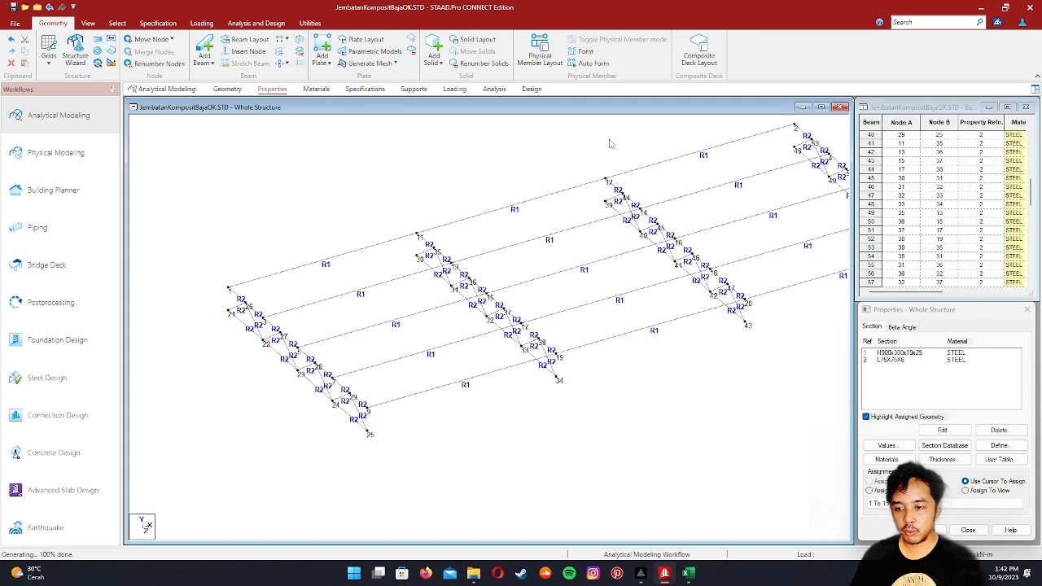
pyautogui.click(88, 23)
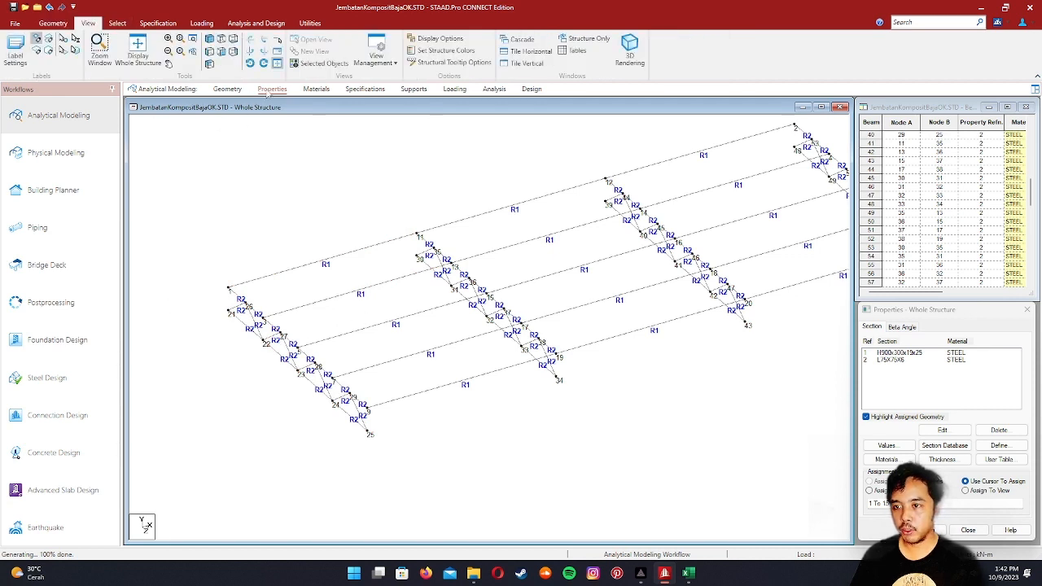
pyautogui.click(209, 51)
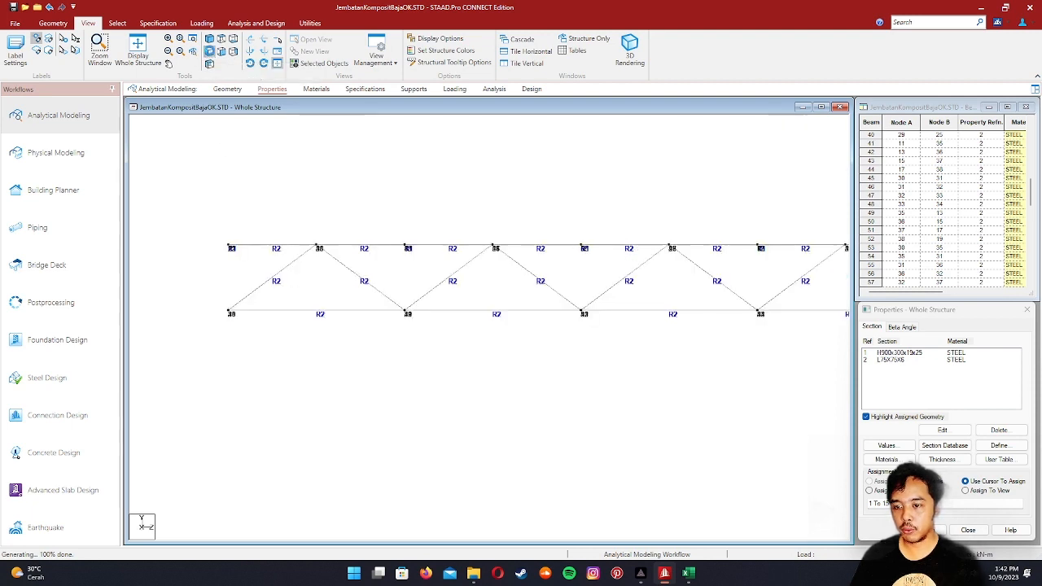
pyautogui.scroll(-1, 438, 312)
pyautogui.moveTo(643, 390); pyautogui.dragTo(516, 386, button='middle')
pyautogui.scroll(-2, 512, 380)
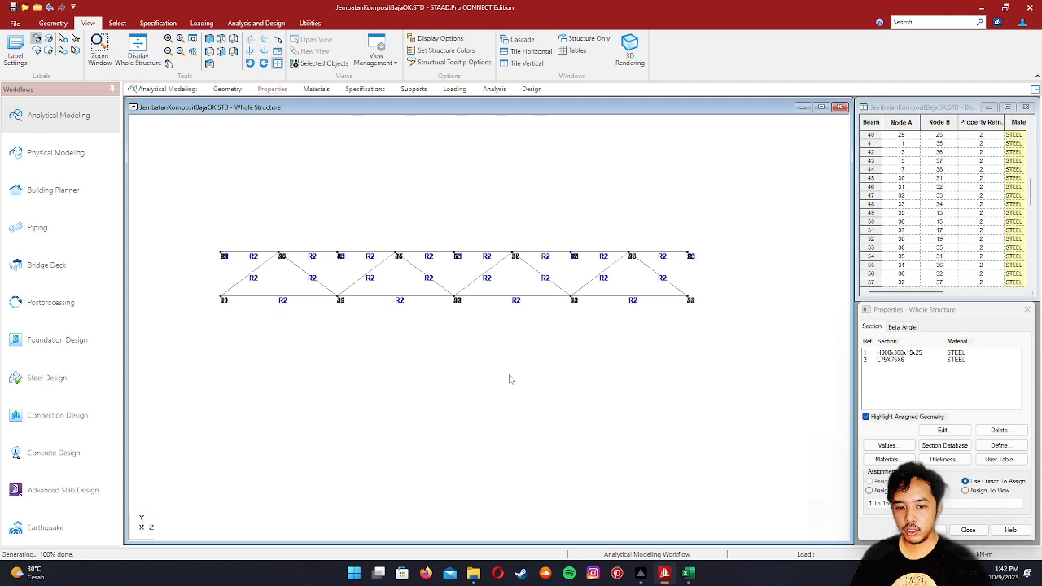
pyautogui.moveTo(438, 357); pyautogui.dragTo(480, 375, button='middle')
pyautogui.scroll(1, 435, 378)
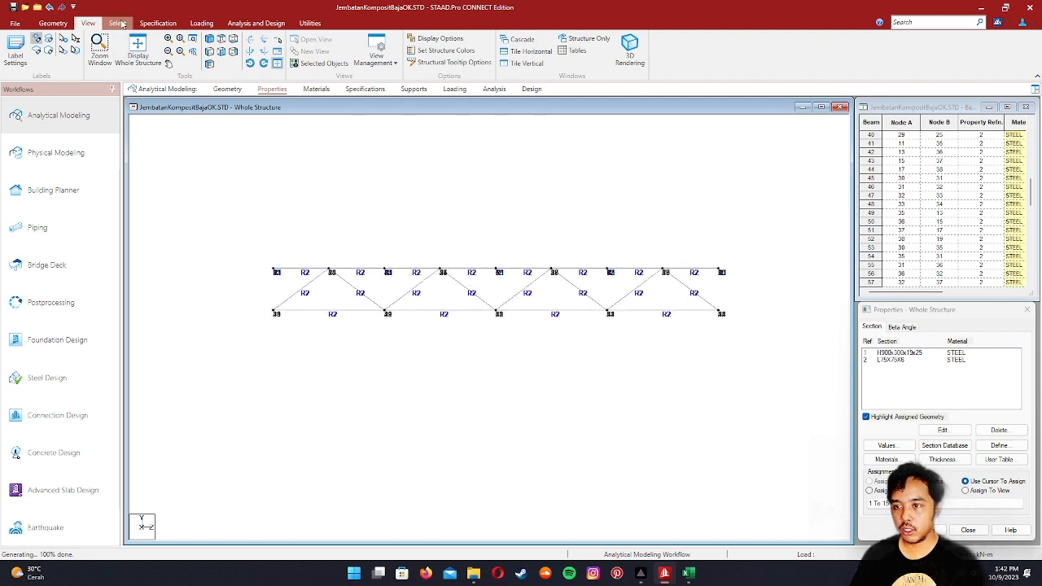
# - Try to move the bottom chord members of all cross frames down 0.3 m in Y without splitting existing members
pyautogui.moveTo(327, 321); pyautogui.dragTo(761, 384)
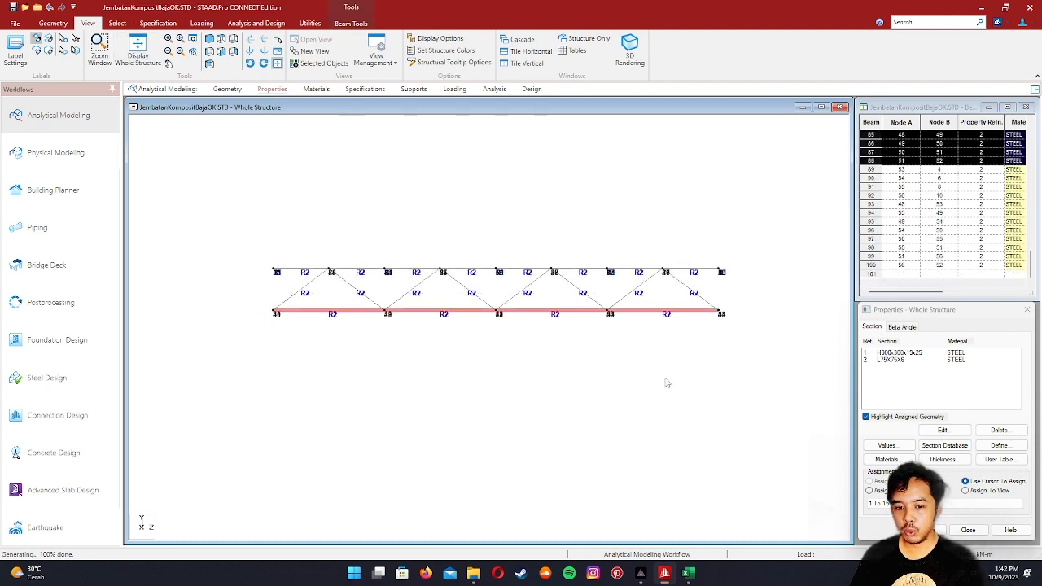
pyautogui.click(57, 27)
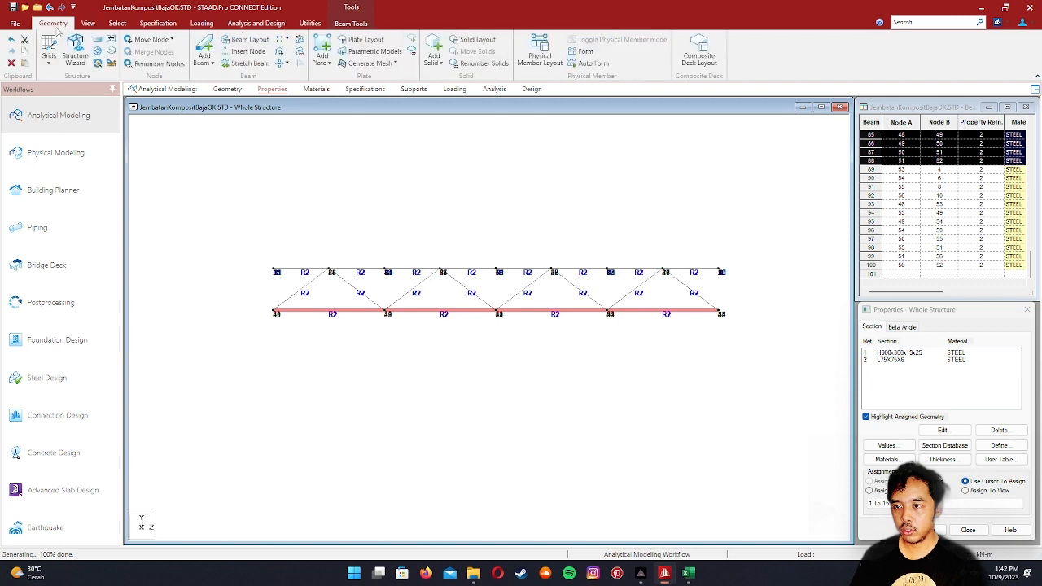
pyautogui.click(155, 41)
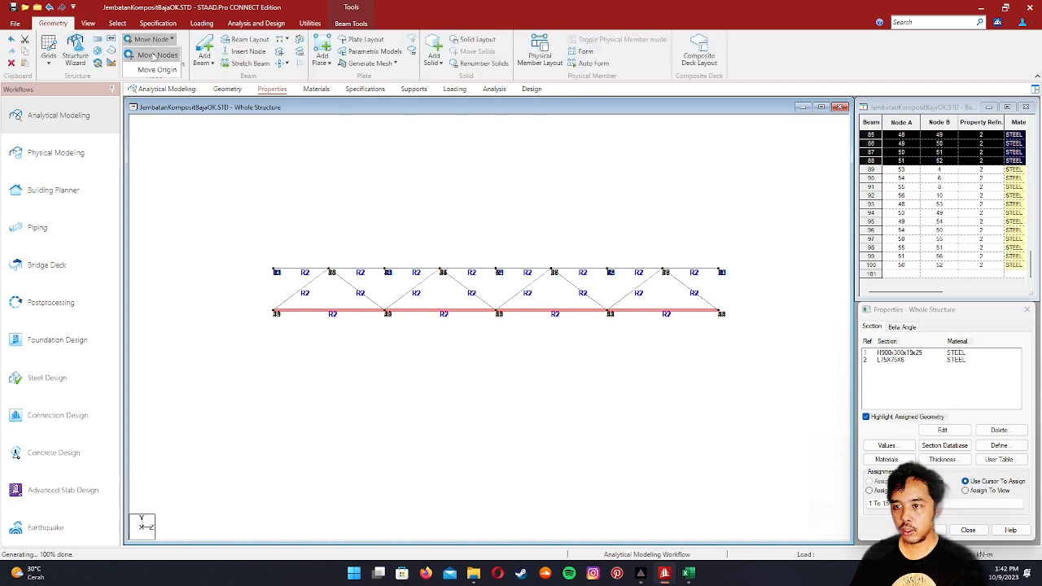
pyautogui.click(155, 54)
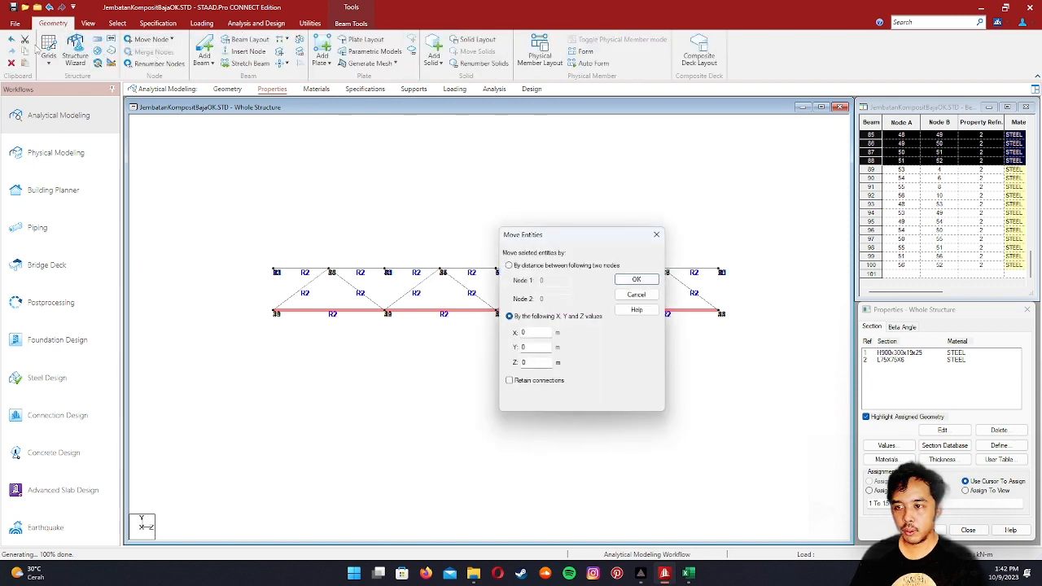
pyautogui.click(656, 235)
pyautogui.click(155, 42)
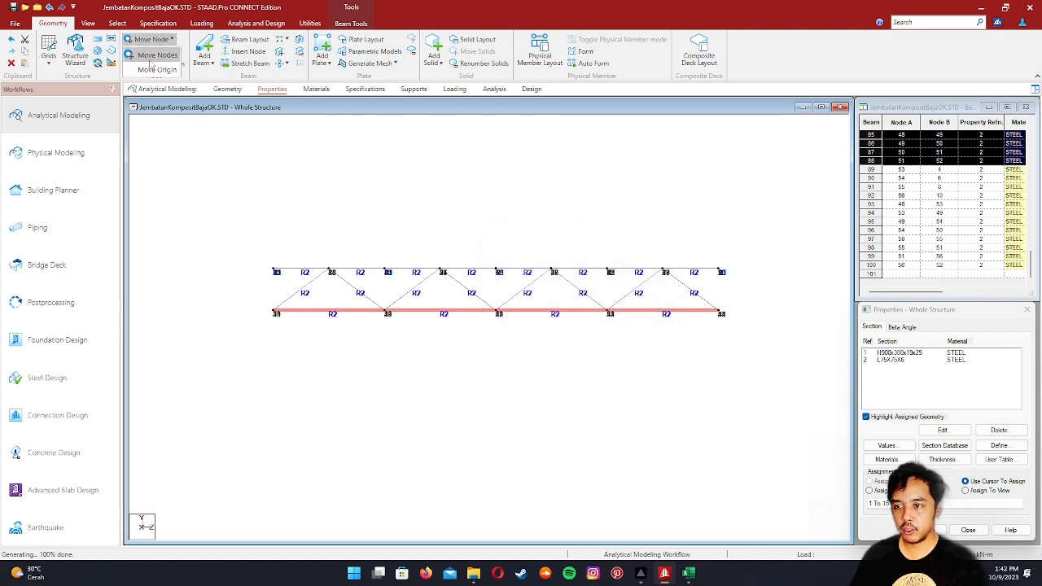
pyautogui.click(155, 55)
pyautogui.moveTo(534, 232); pyautogui.dragTo(593, 210)
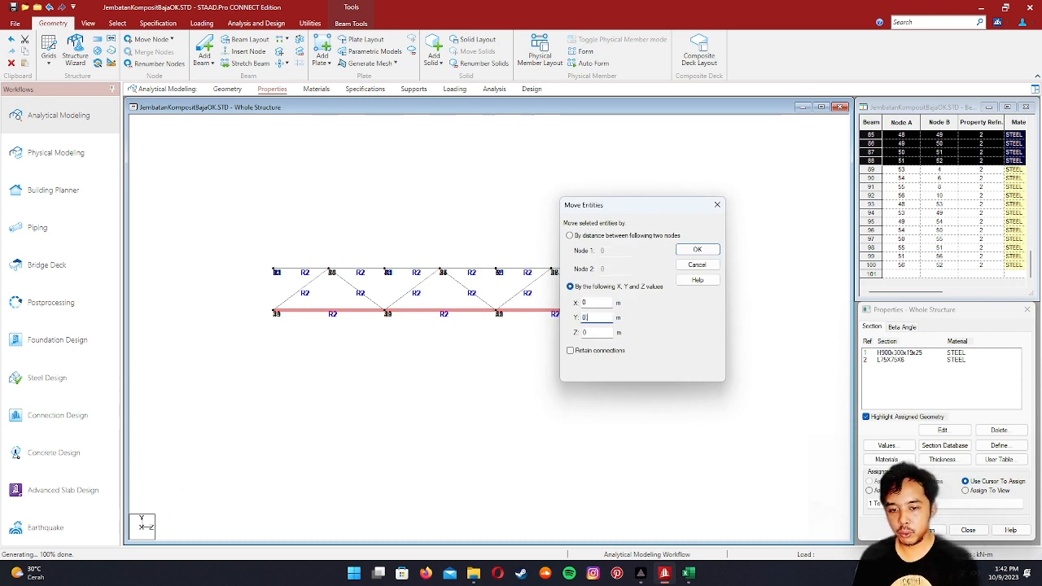
pyautogui.write('.3')
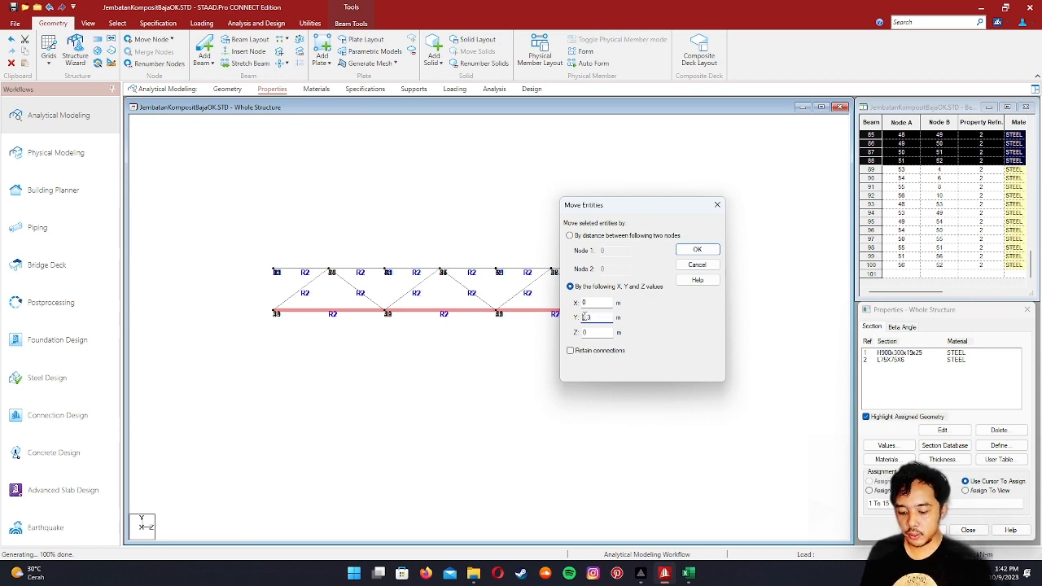
pyautogui.click(696, 250)
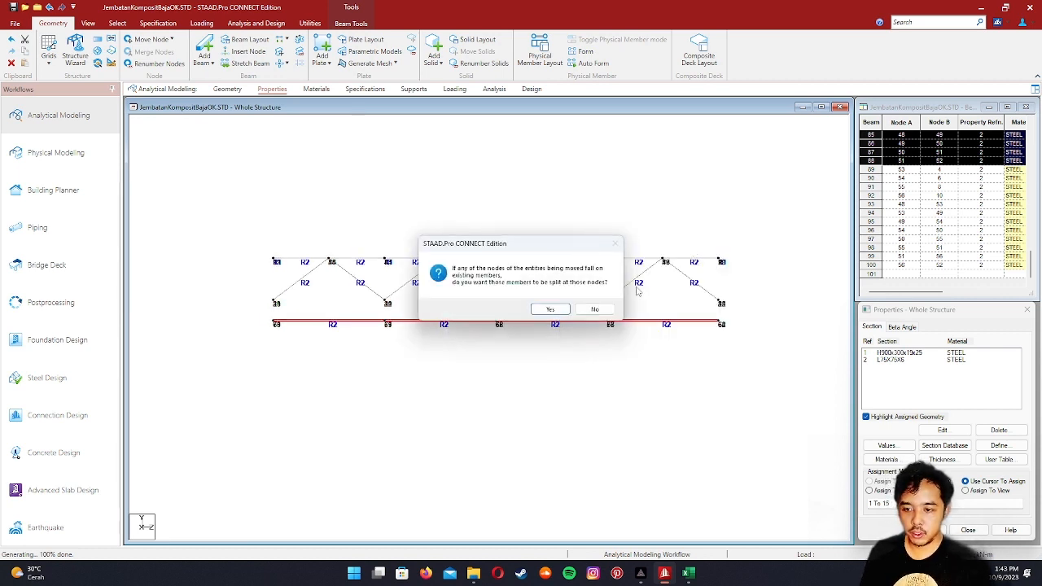
pyautogui.click(595, 310)
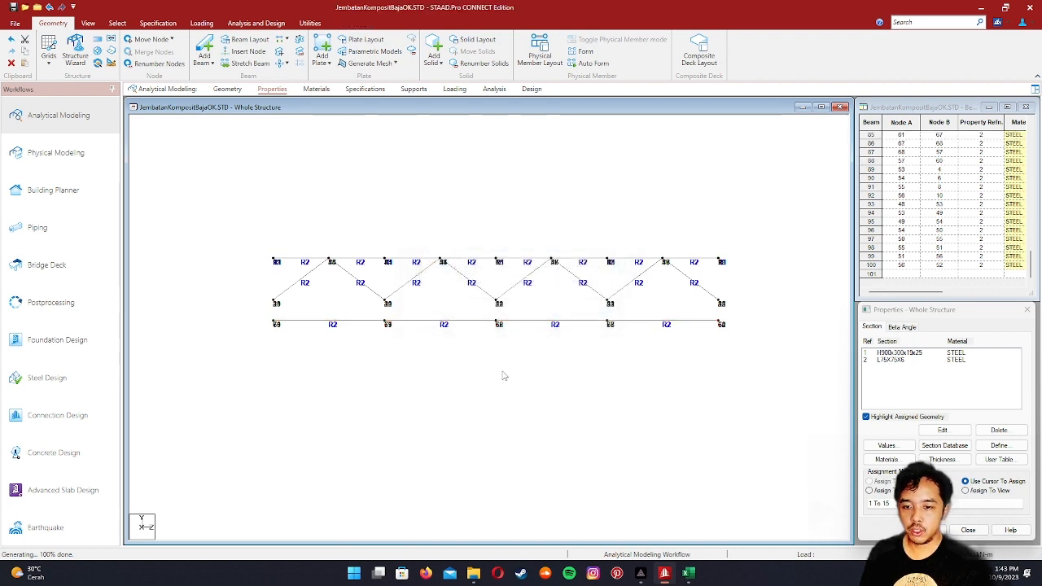
# - Undo the bottom chord member move and return to the side view of the cross frames
pyautogui.click(88, 23)
pyautogui.click(210, 51)
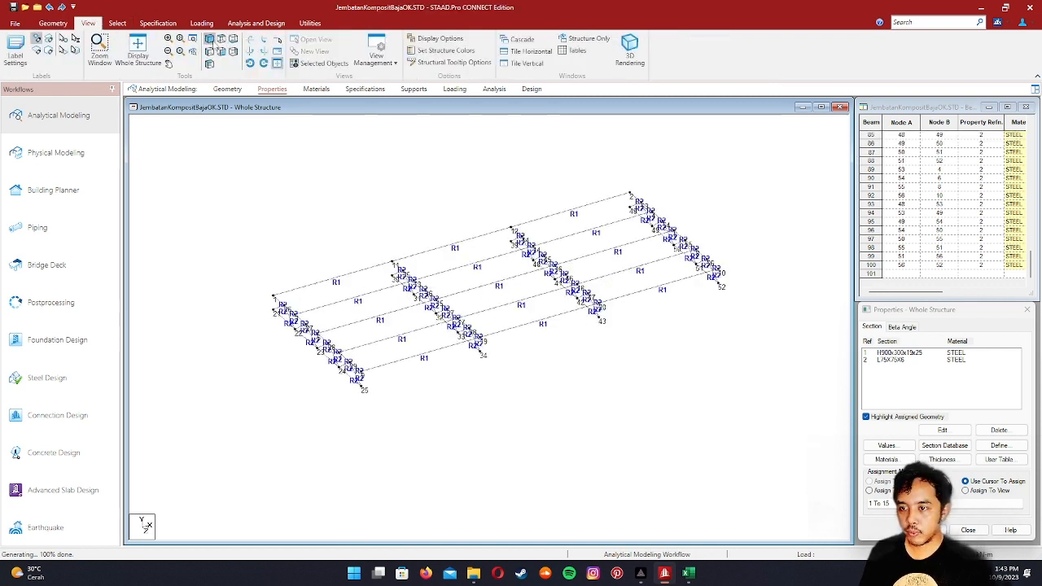
pyautogui.click(211, 50)
# - Move all bottom cross frame nodes down 0.3 m in Y without splitting existing members
pyautogui.click(118, 23)
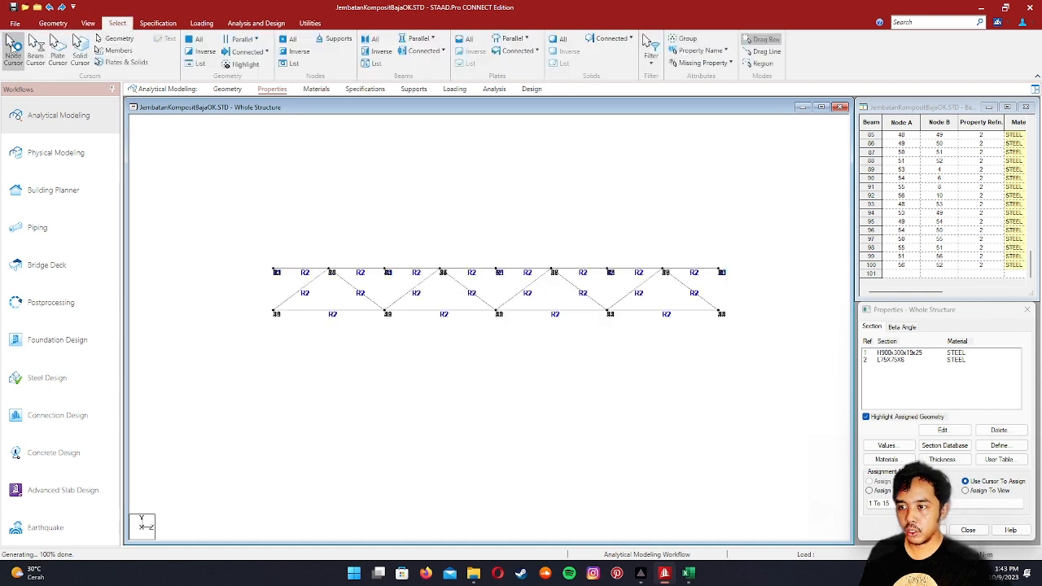
pyautogui.click(11, 46)
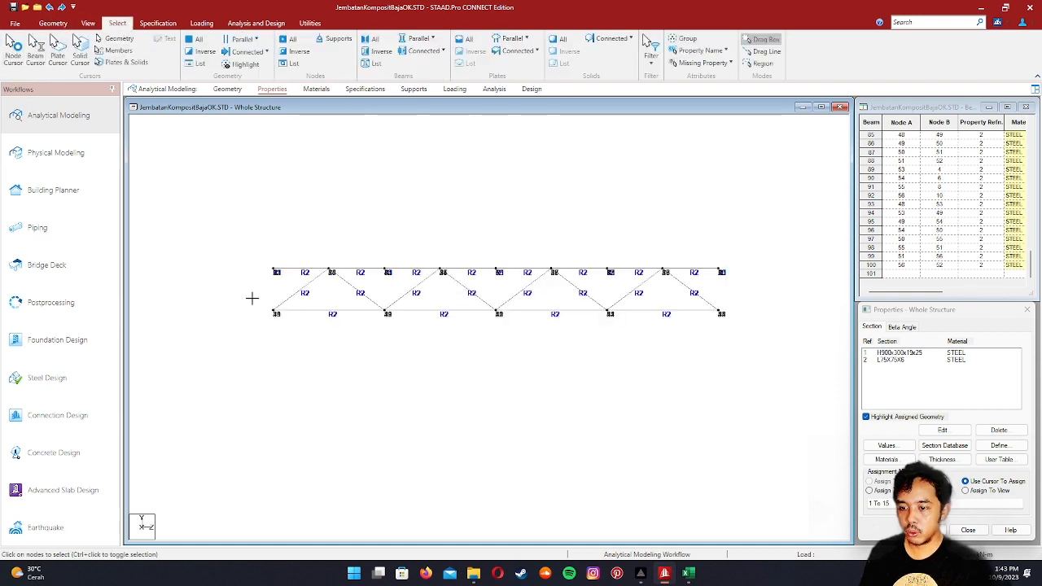
pyautogui.moveTo(761, 415); pyautogui.dragTo(761, 416)
pyautogui.click(53, 23)
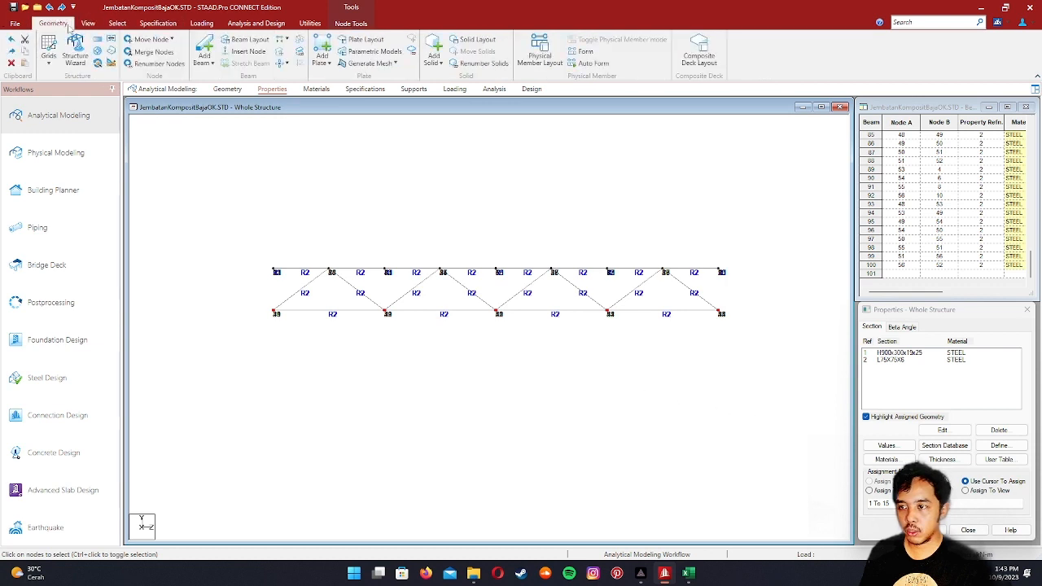
pyautogui.click(150, 39)
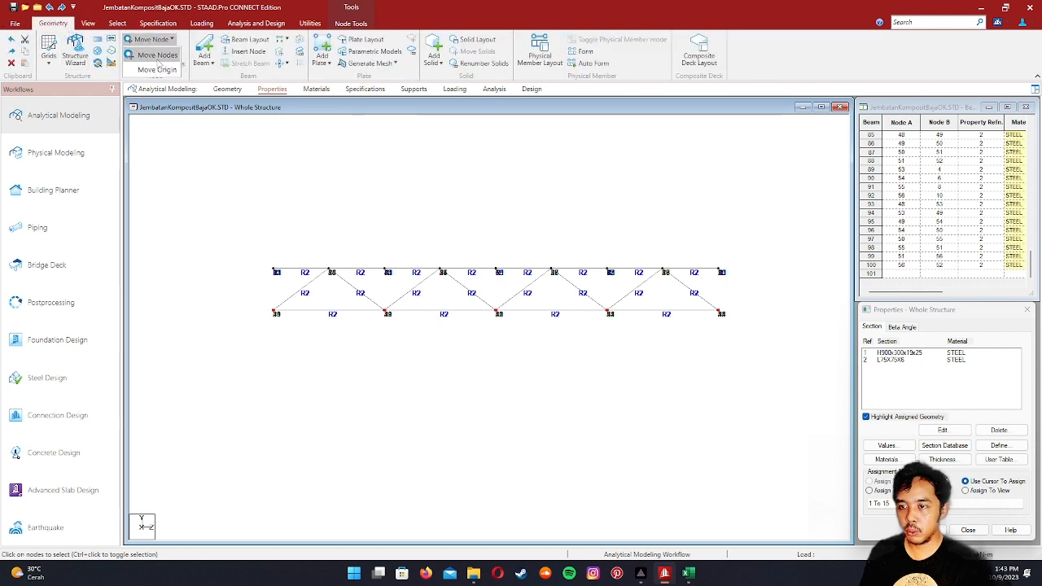
pyautogui.click(158, 57)
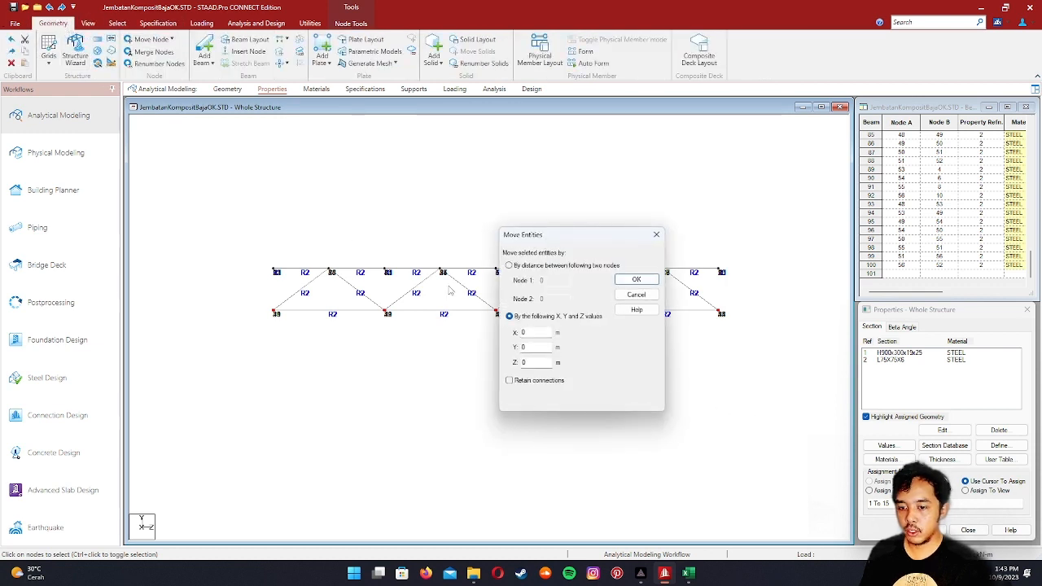
pyautogui.doubleClick(531, 347)
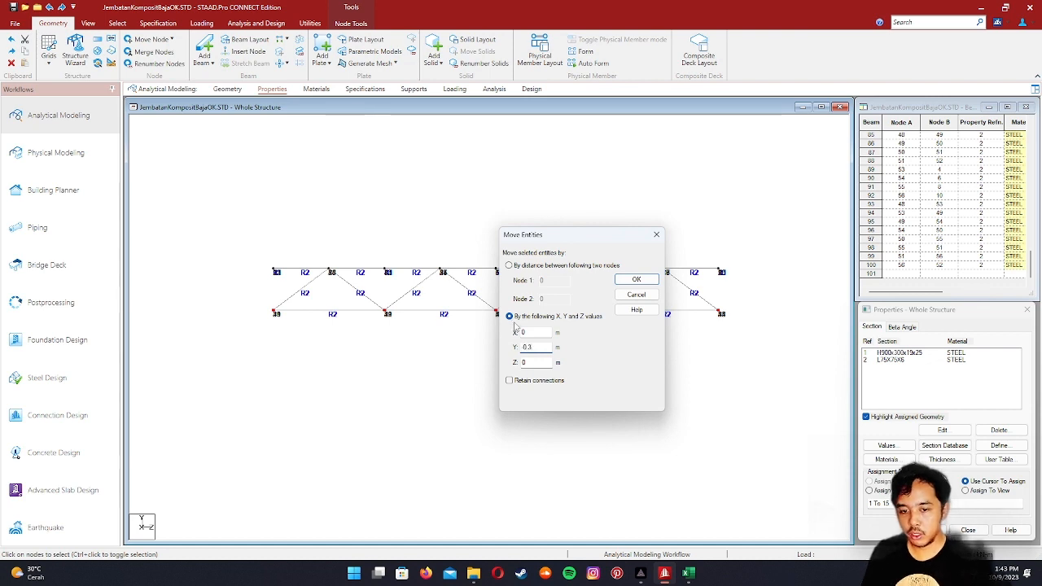
pyautogui.click(637, 279)
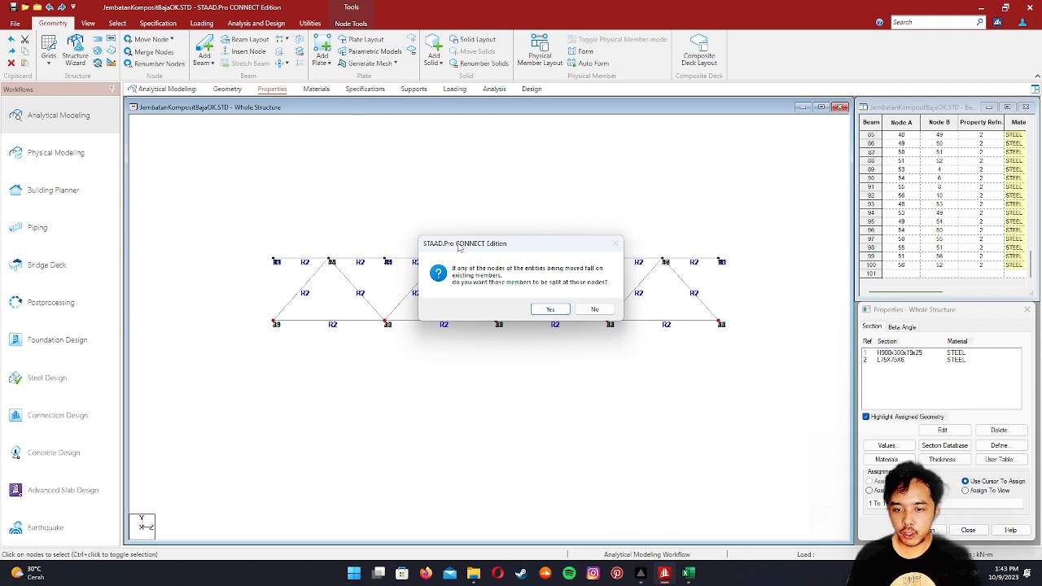
pyautogui.moveTo(458, 248); pyautogui.dragTo(405, 170)
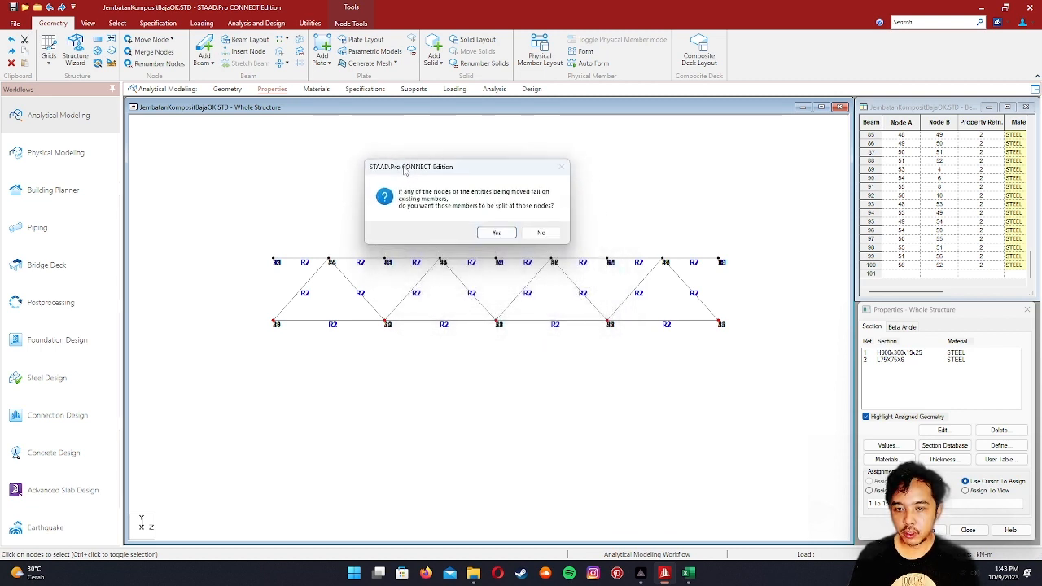
pyautogui.click(541, 233)
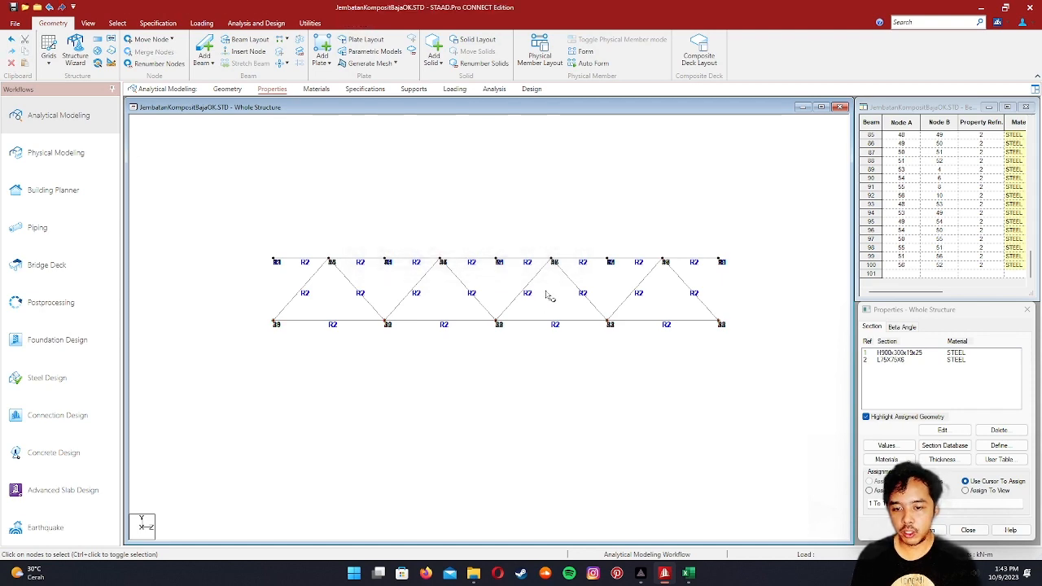
# - Inspect the deepened cross frames in the isometric view and bring up a 3D rendering of the model
pyautogui.click(90, 23)
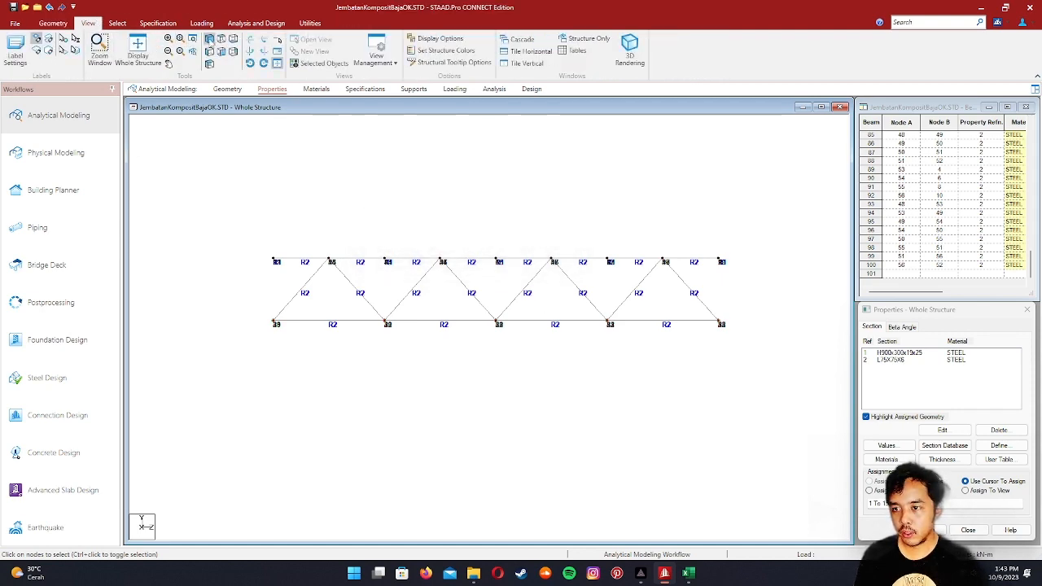
pyautogui.click(211, 41)
pyautogui.scroll(5, 288, 355)
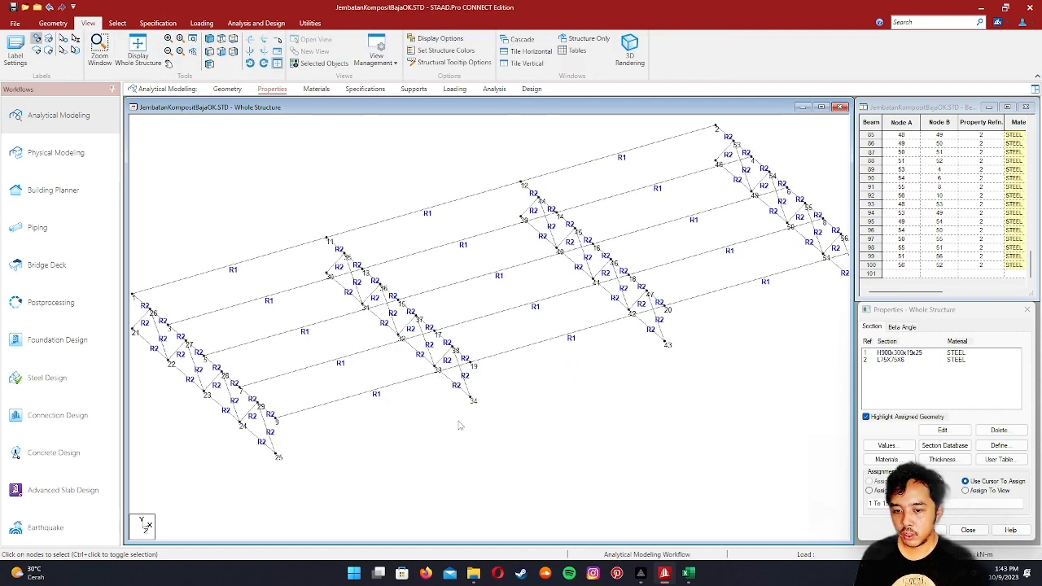
pyautogui.scroll(2, 460, 426)
pyautogui.moveTo(448, 352); pyautogui.dragTo(565, 318, button='middle')
pyautogui.scroll(-1, 546, 330)
pyautogui.rightClick(544, 411)
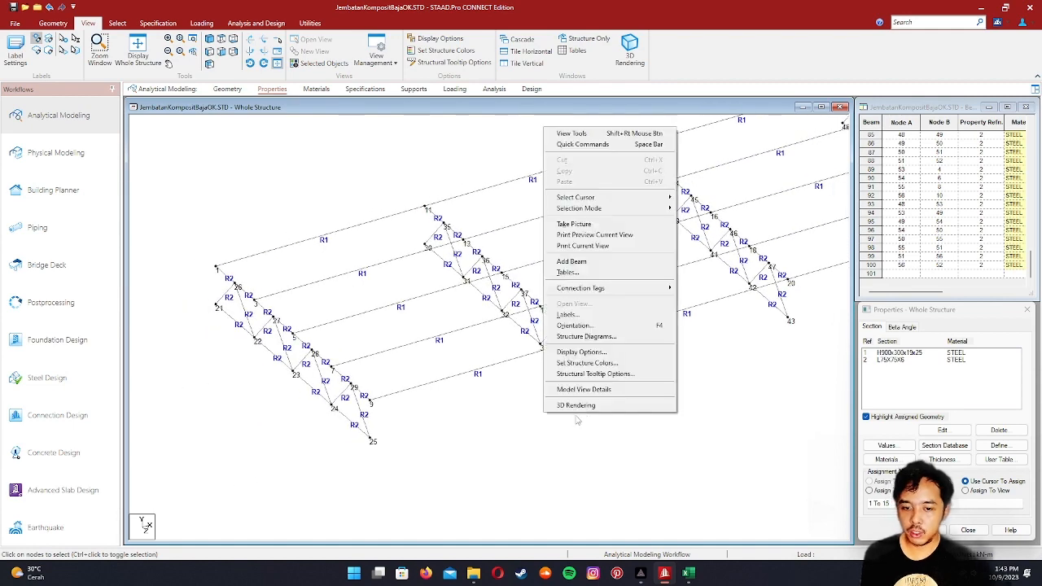
# - Render the bridge model in 3D, orbit it to inspect the girders and cross frames, and close the rendering
pyautogui.click(580, 404)
pyautogui.moveTo(651, 351); pyautogui.dragTo(759, 311)
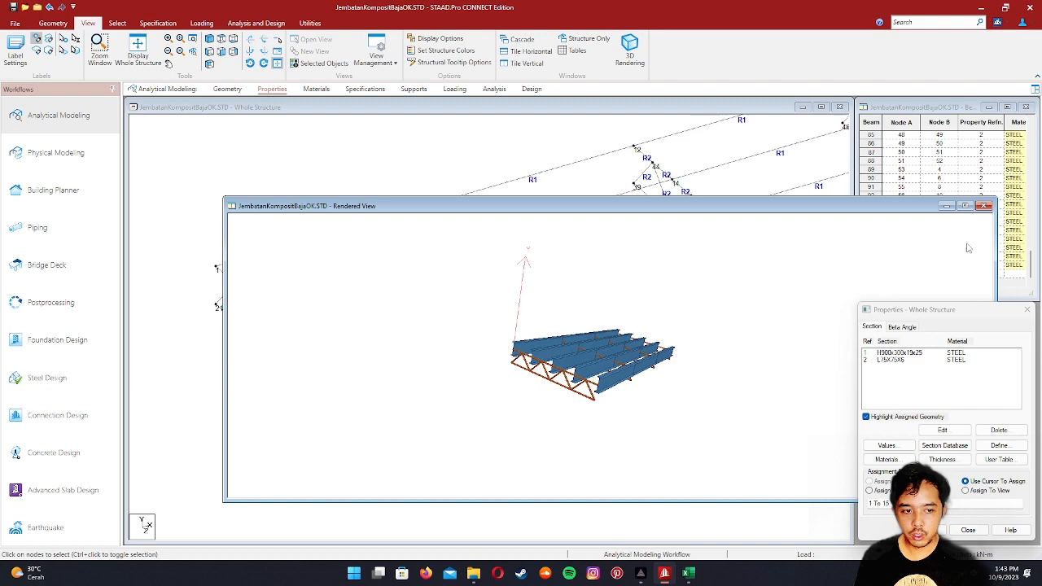
pyautogui.click(988, 206)
# - Undo the latest changes to the main girder section and the cross-frame depth
pyautogui.scroll(-1, 634, 332)
pyautogui.moveTo(634, 333); pyautogui.dragTo(549, 347, button='middle')
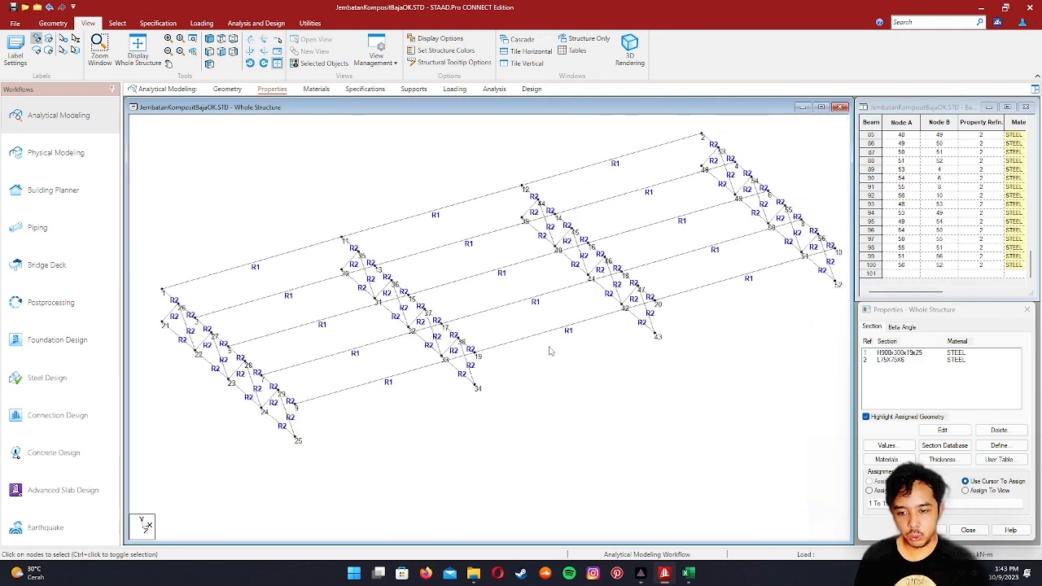
pyautogui.scroll(-2, 568, 268)
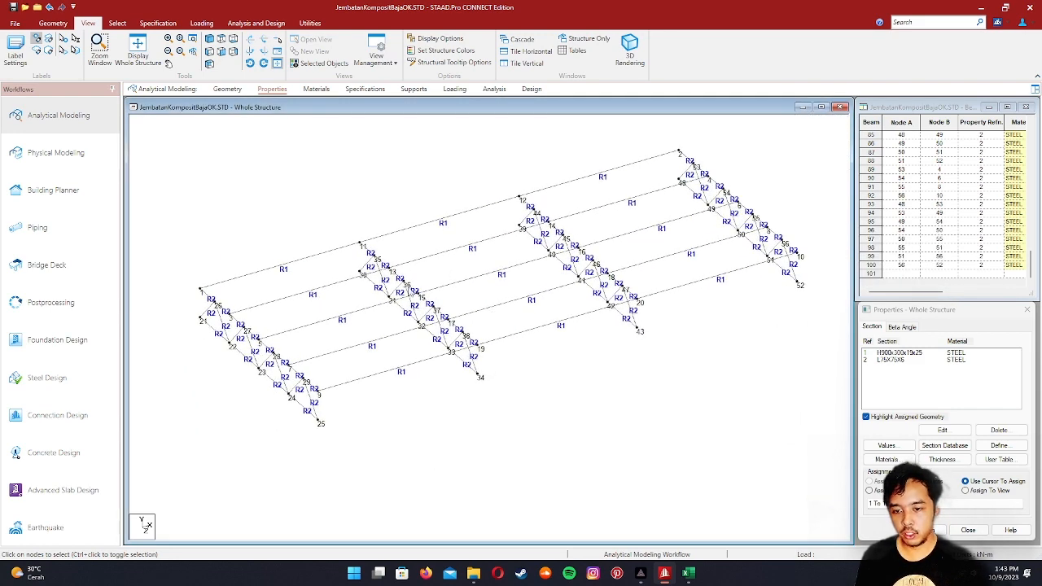
pyautogui.hotkey('ctrl', 'z')
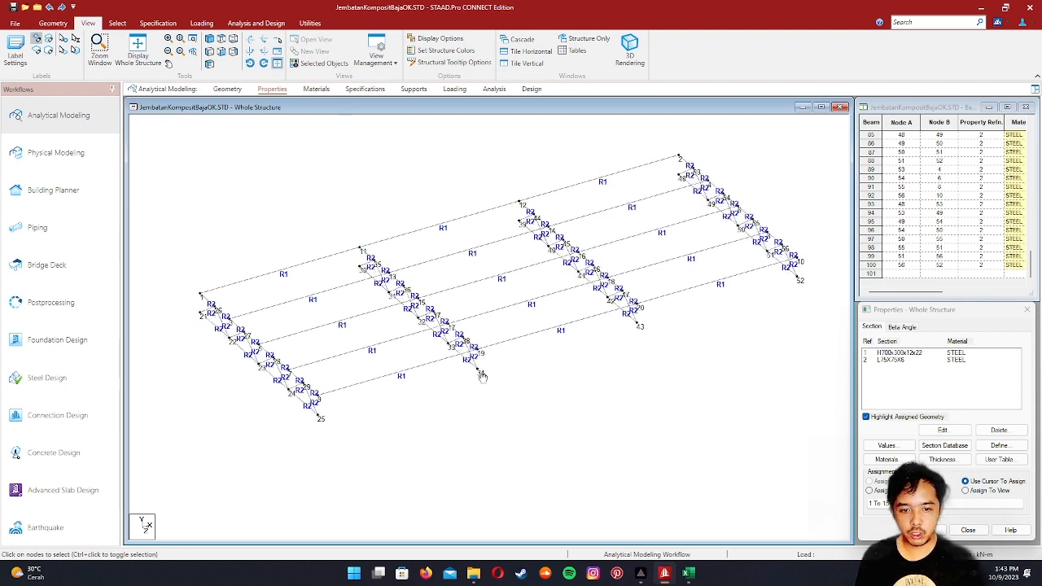
# - Render the bridge in 3D again, inspect the girders and cross bracing from several angles, and close the rendering
pyautogui.moveTo(482, 377); pyautogui.dragTo(521, 371, button='middle')
pyautogui.scroll(3, 521, 371)
pyautogui.scroll(-4, 521, 372)
pyautogui.scroll(1, 522, 372)
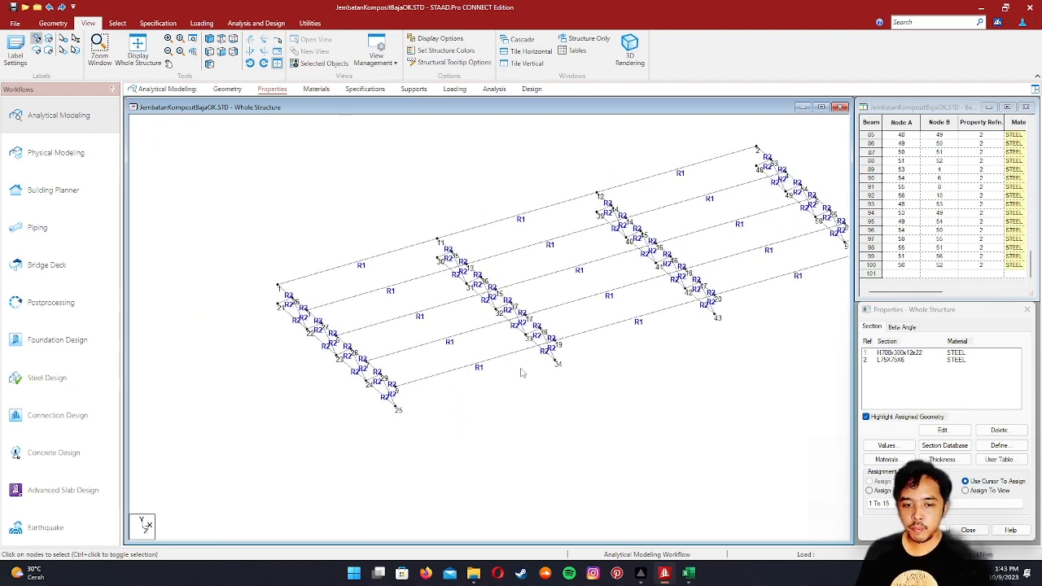
pyautogui.rightClick(522, 373)
pyautogui.click(595, 362)
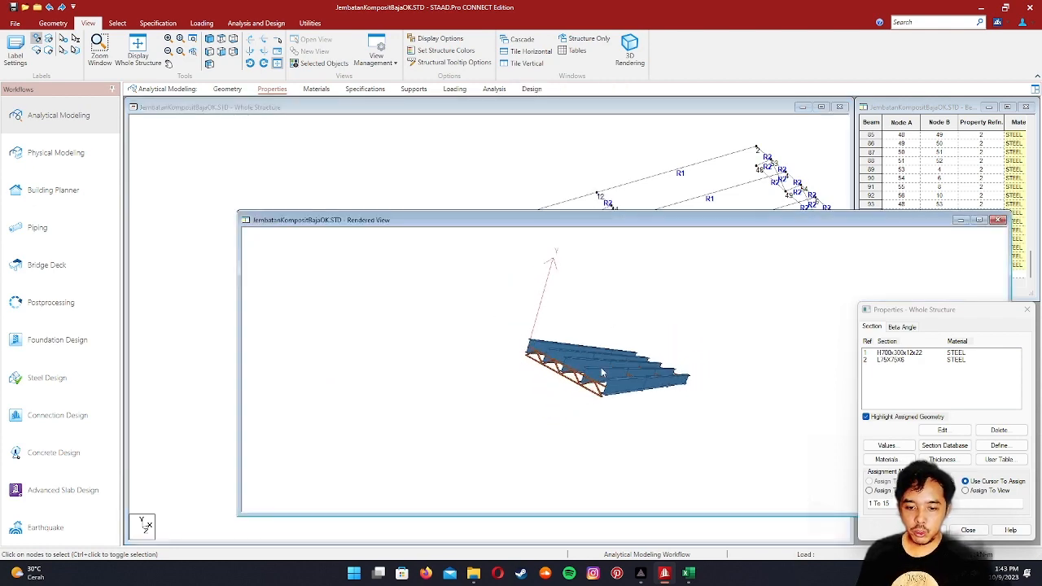
pyautogui.moveTo(602, 372); pyautogui.dragTo(570, 400)
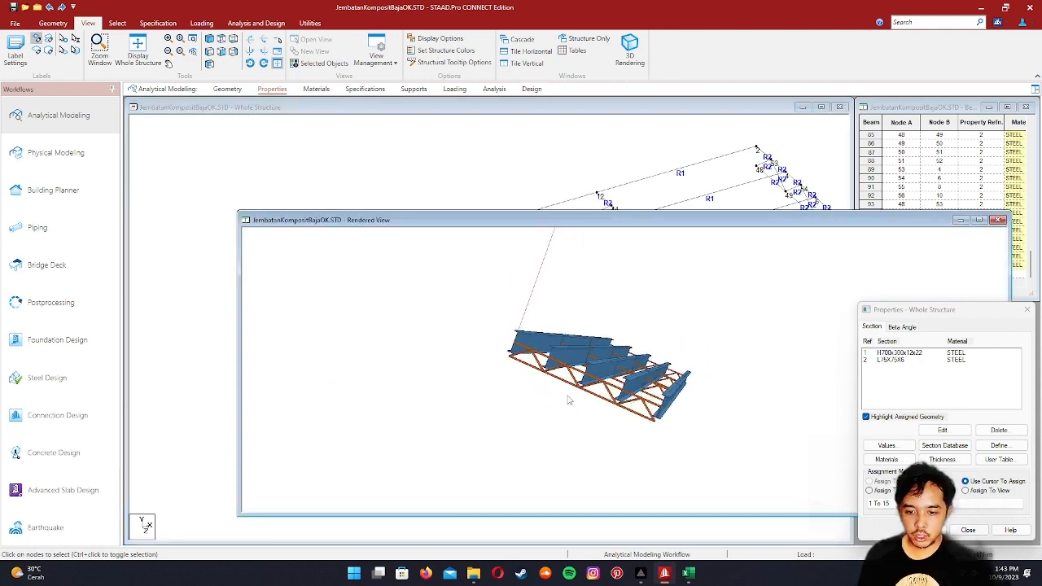
pyautogui.scroll(3, 569, 400)
pyautogui.moveTo(527, 320); pyautogui.dragTo(465, 350)
pyautogui.scroll(4, 611, 414)
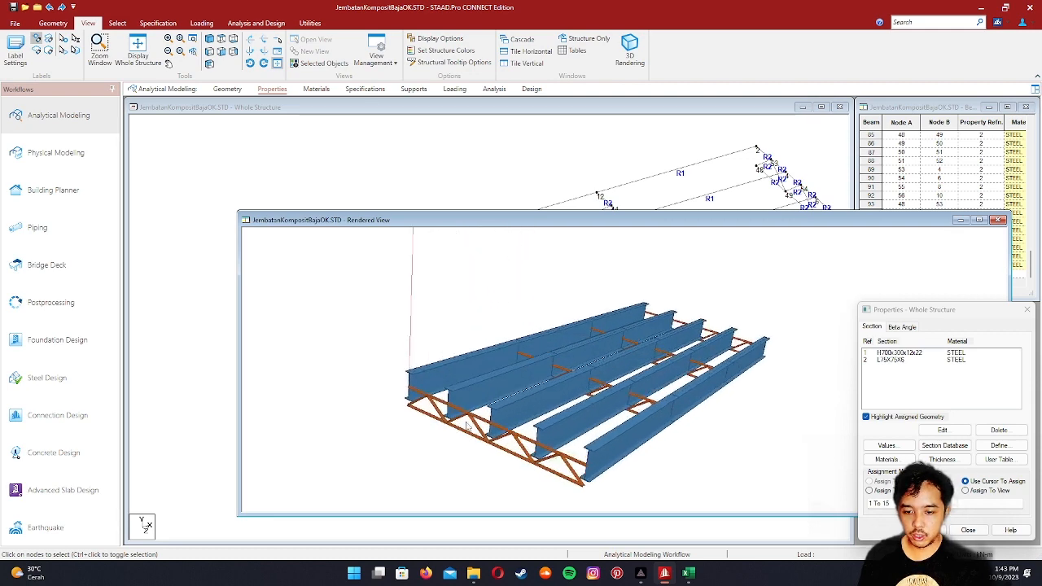
pyautogui.moveTo(611, 415); pyautogui.dragTo(571, 335)
pyautogui.scroll(-5, 571, 335)
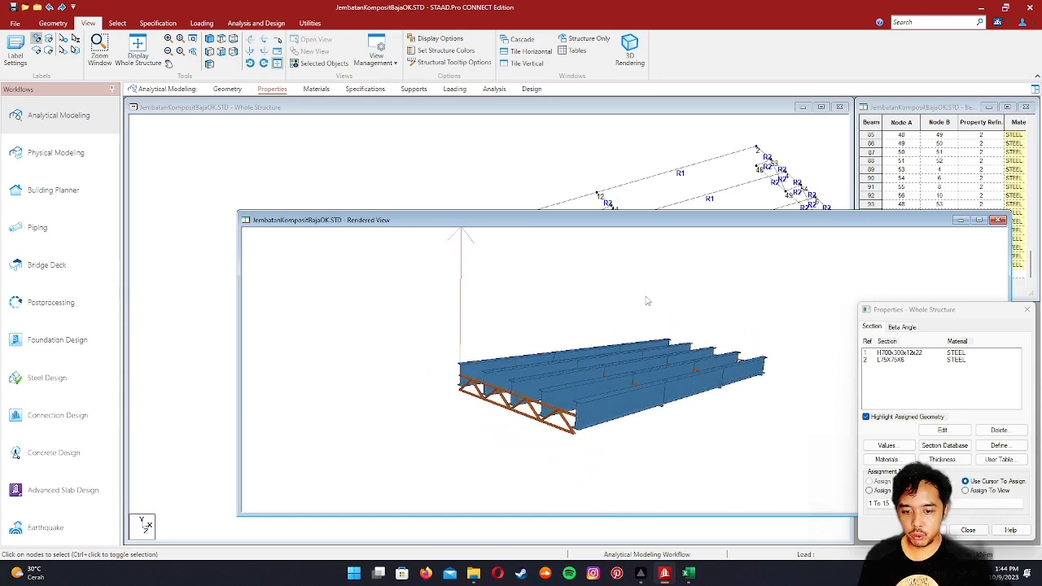
pyautogui.click(1000, 221)
# - Examine the top corner of the end cross frame around nodes 1 and 26, where it meets the outer girder
pyautogui.scroll(-1, 565, 263)
pyautogui.moveTo(566, 263); pyautogui.dragTo(523, 282, button='middle')
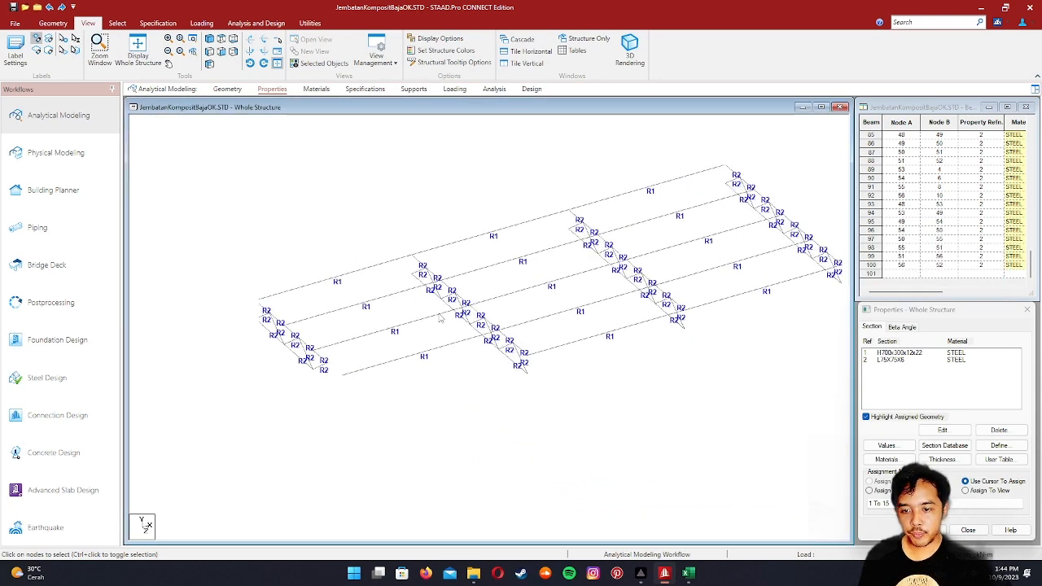
pyautogui.scroll(1, 440, 317)
pyautogui.scroll(-1, 441, 318)
pyautogui.moveTo(429, 325); pyautogui.dragTo(438, 326, button='middle')
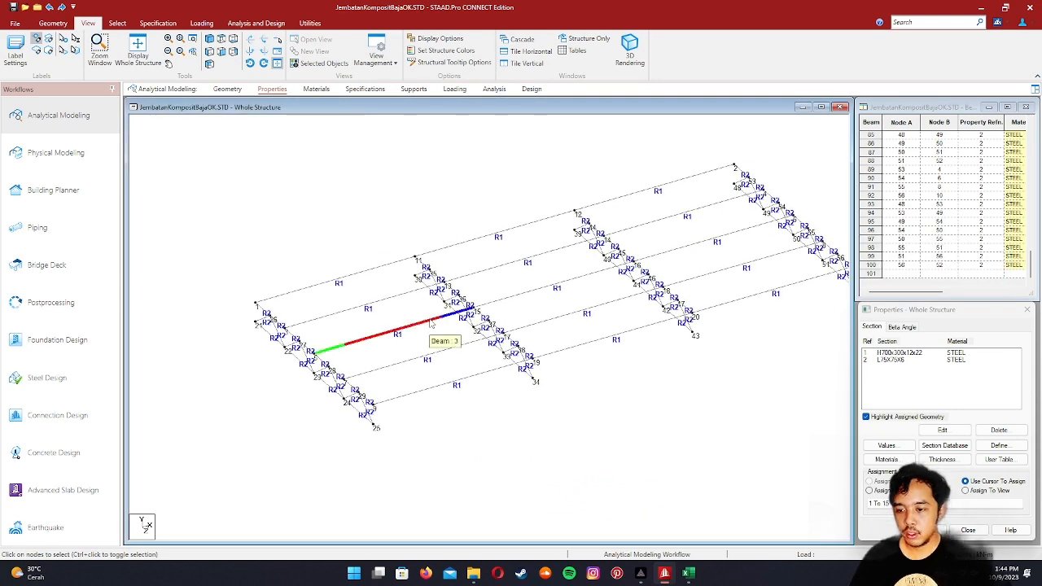
pyautogui.scroll(1, 215, 312)
pyautogui.moveTo(215, 312); pyautogui.dragTo(534, 313, button='middle')
pyautogui.scroll(1, 305, 335)
pyautogui.scroll(1, 554, 265)
pyautogui.scroll(1, 428, 251)
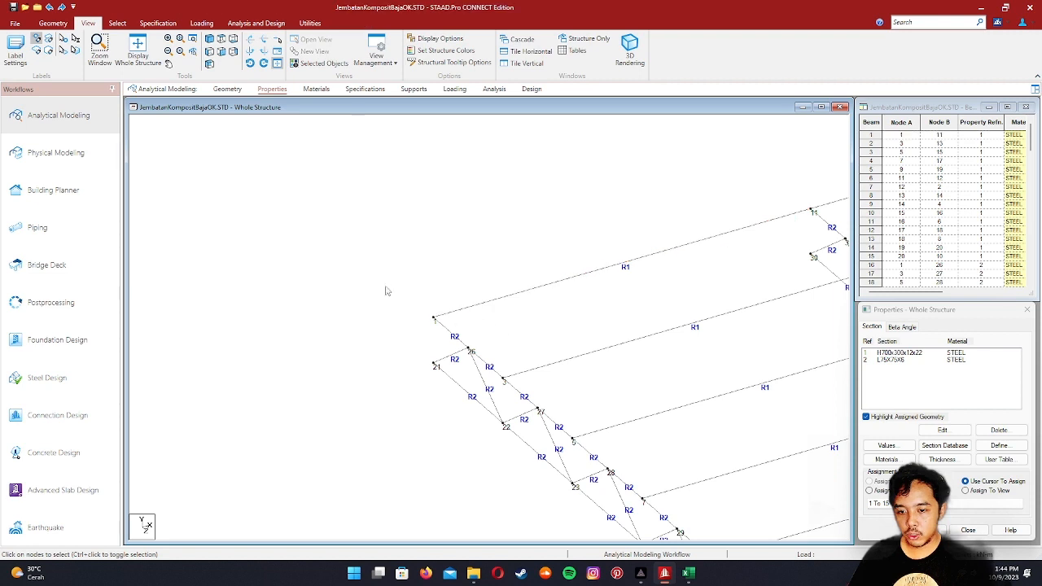
pyautogui.click(444, 328)
pyautogui.click(466, 330)
pyautogui.scroll(1, 468, 331)
pyautogui.moveTo(467, 330); pyautogui.dragTo(500, 338, button='middle')
pyautogui.click(503, 337)
pyautogui.click(524, 335)
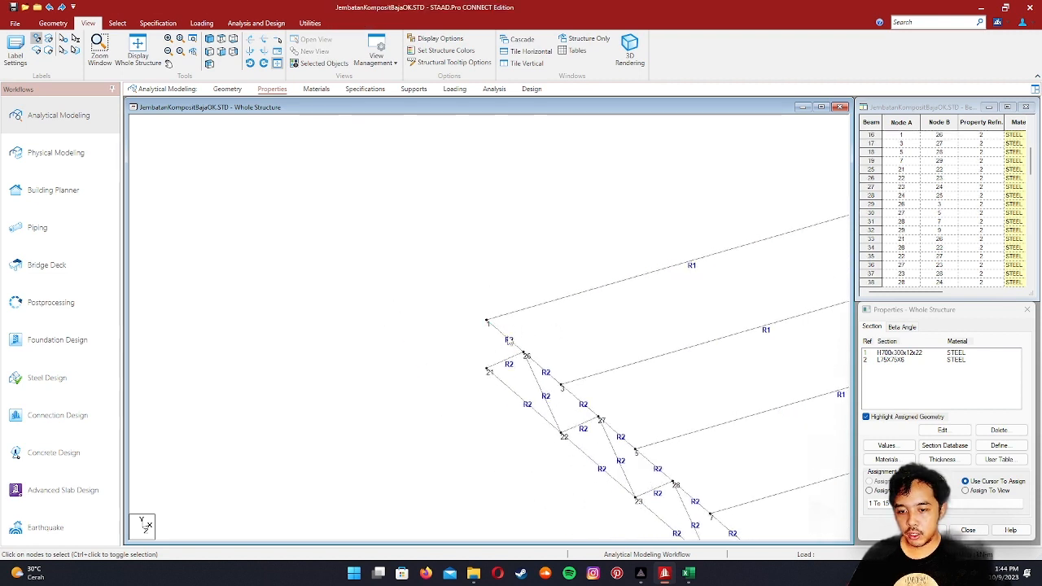
pyautogui.click(507, 338)
pyautogui.click(545, 334)
pyautogui.click(506, 336)
pyautogui.click(522, 333)
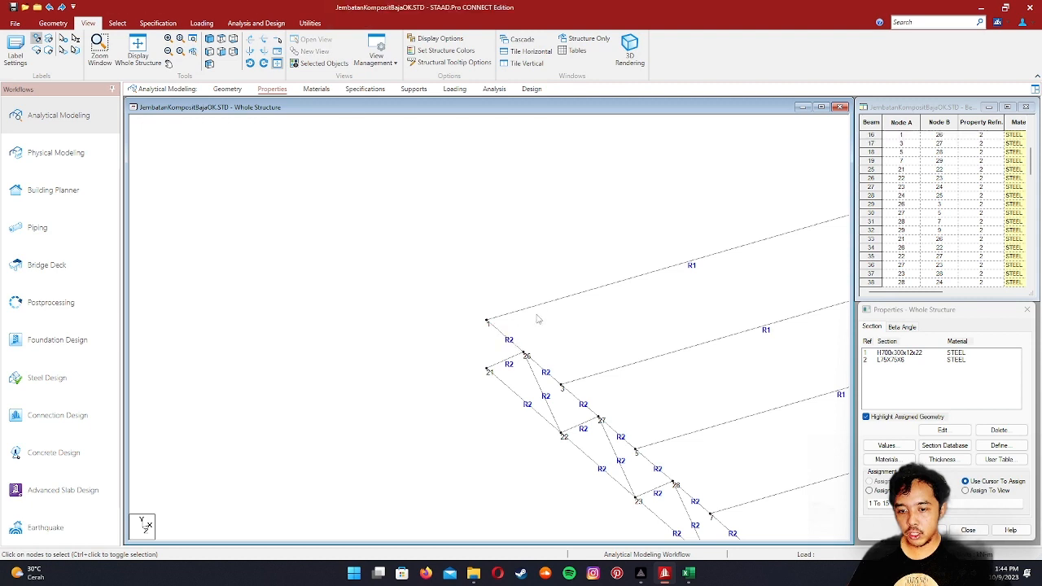
pyautogui.click(548, 306)
pyautogui.click(570, 319)
pyautogui.moveTo(593, 298); pyautogui.dragTo(433, 258, button='middle')
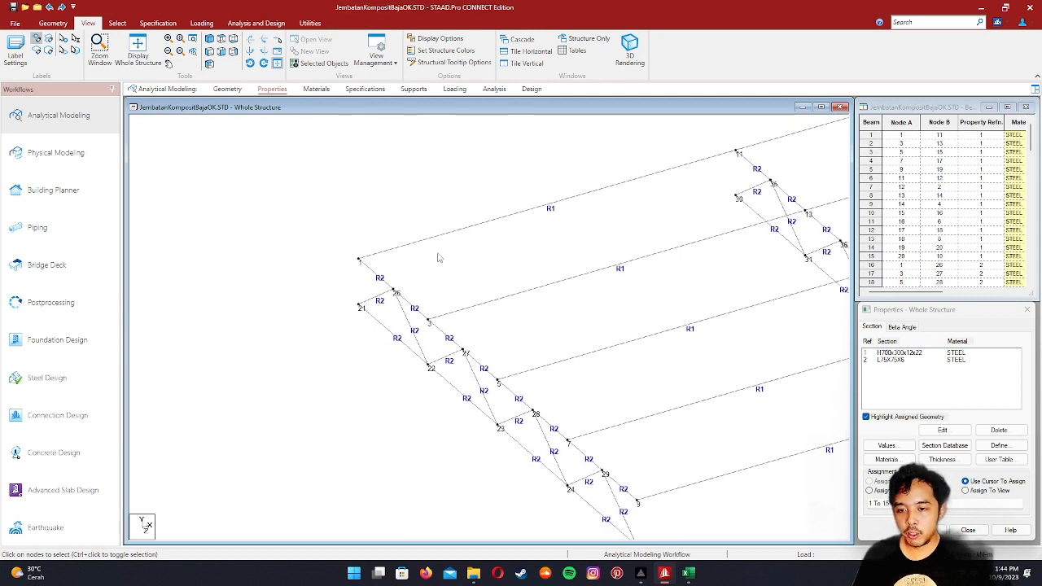
# - Examine the bottom chord of the end cross frame around nodes 21 and 22, including its end below the outer girder
pyautogui.click(366, 314)
pyautogui.click(371, 323)
pyautogui.click(374, 319)
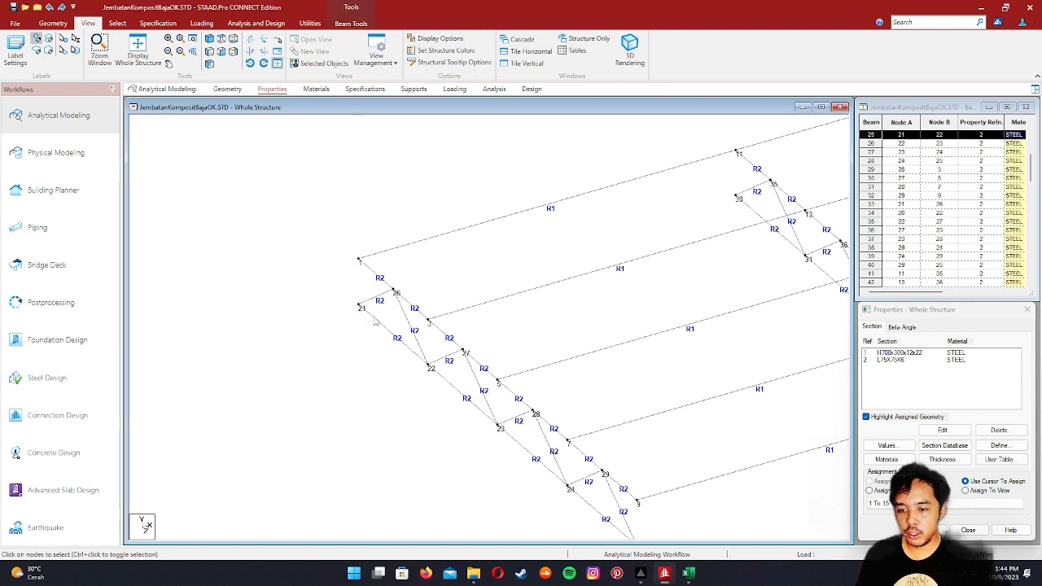
pyautogui.click(353, 329)
pyautogui.scroll(-1, 424, 332)
pyautogui.moveTo(423, 331); pyautogui.dragTo(403, 298, button='middle')
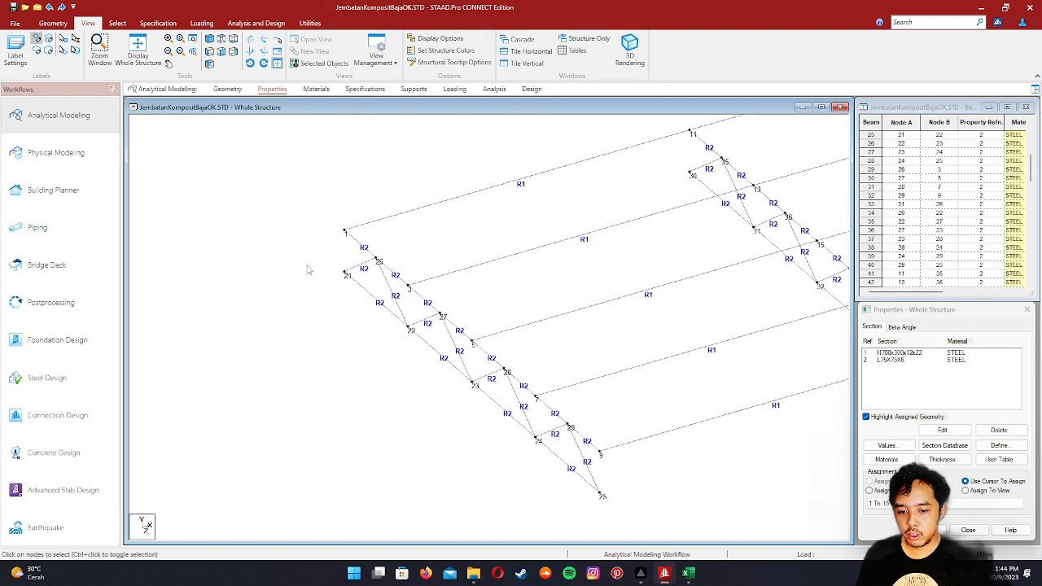
pyautogui.click(361, 285)
pyautogui.click(349, 298)
pyautogui.click(418, 336)
pyautogui.click(356, 312)
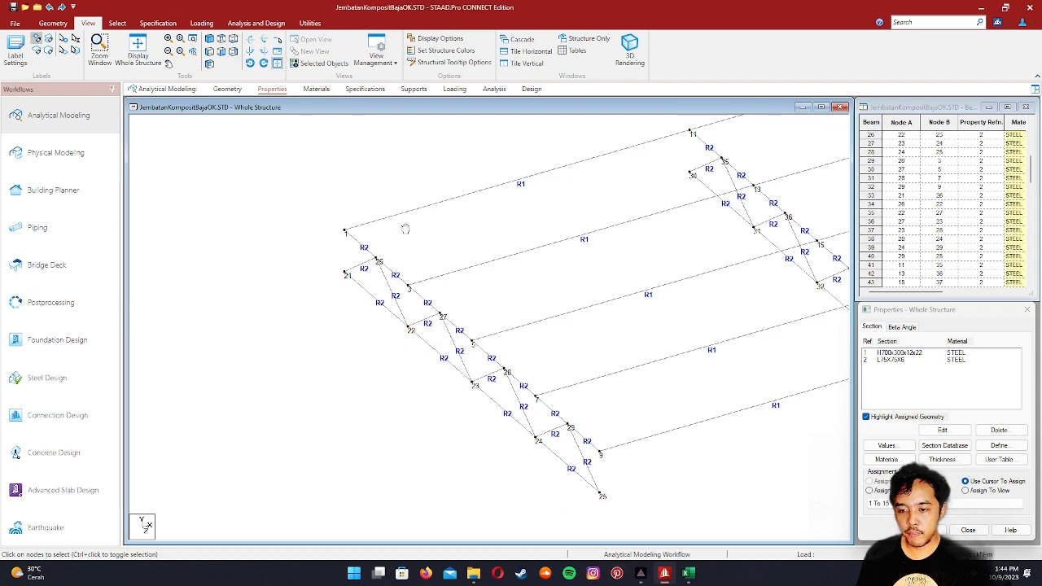
pyautogui.scroll(2, 421, 271)
pyautogui.moveTo(405, 229); pyautogui.dragTo(394, 259, button='middle')
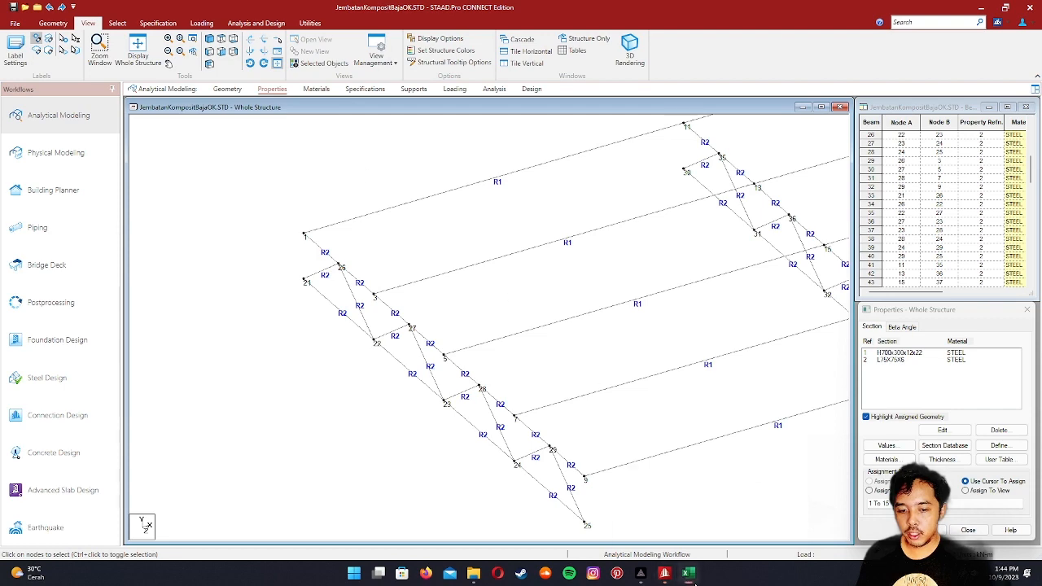
# - Switch to Excel, check in the bridge cross-section drawing how the bracing connects to the girders, and return to STAAD.Pro
pyautogui.click(689, 573)
pyautogui.scroll(-4, 749, 342)
pyautogui.scroll(5, 570, 325)
pyautogui.scroll(-1, 420, 269)
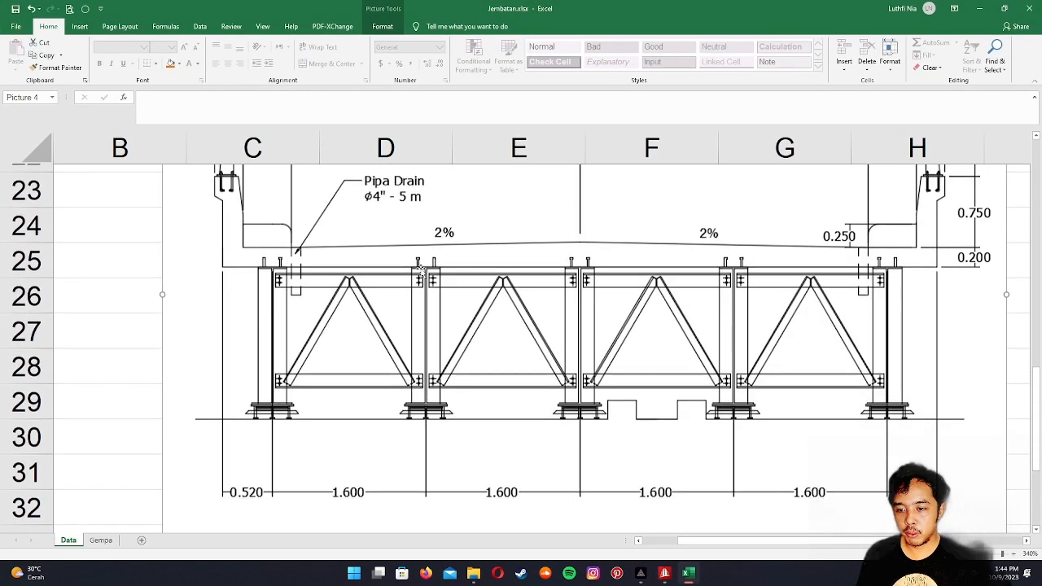
pyautogui.scroll(-1, 420, 270)
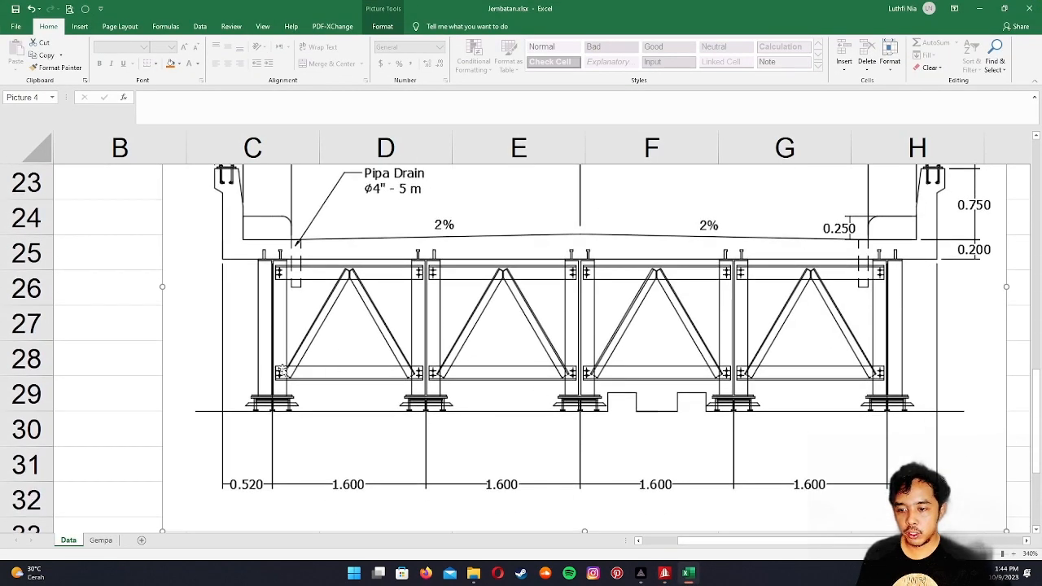
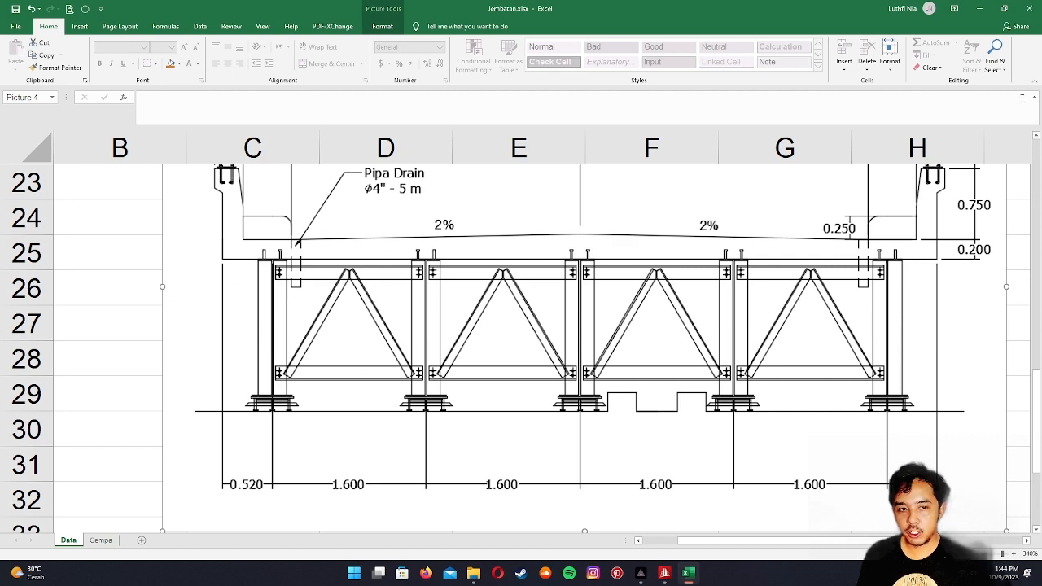
pyautogui.click(980, 8)
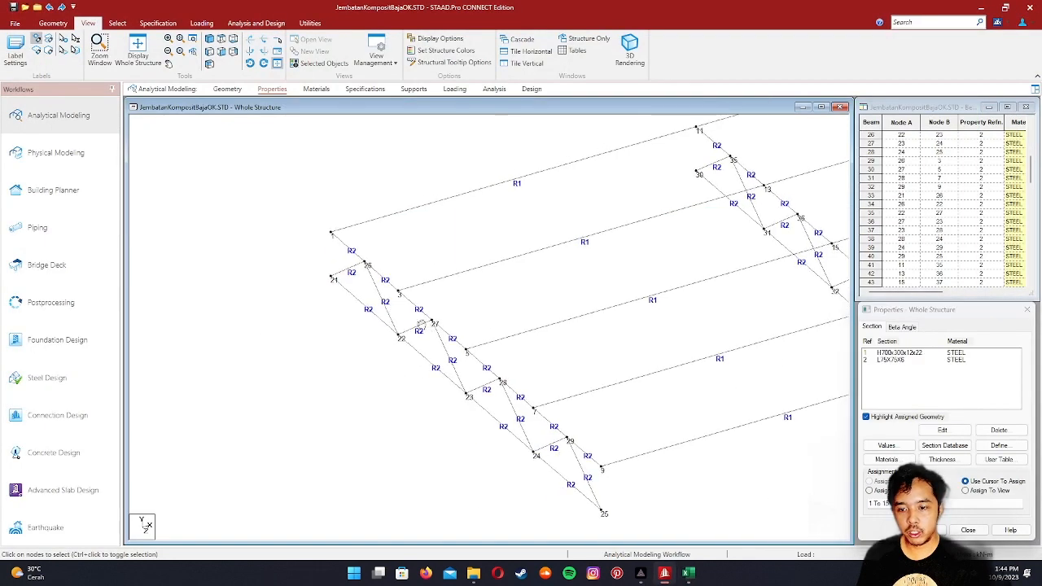
# - Compare the end cross frame's chords and diagonals with the layout in the cross-section drawing
pyautogui.scroll(4, 414, 322)
pyautogui.moveTo(409, 322); pyautogui.dragTo(709, 312, button='middle')
pyautogui.scroll(2, 510, 257)
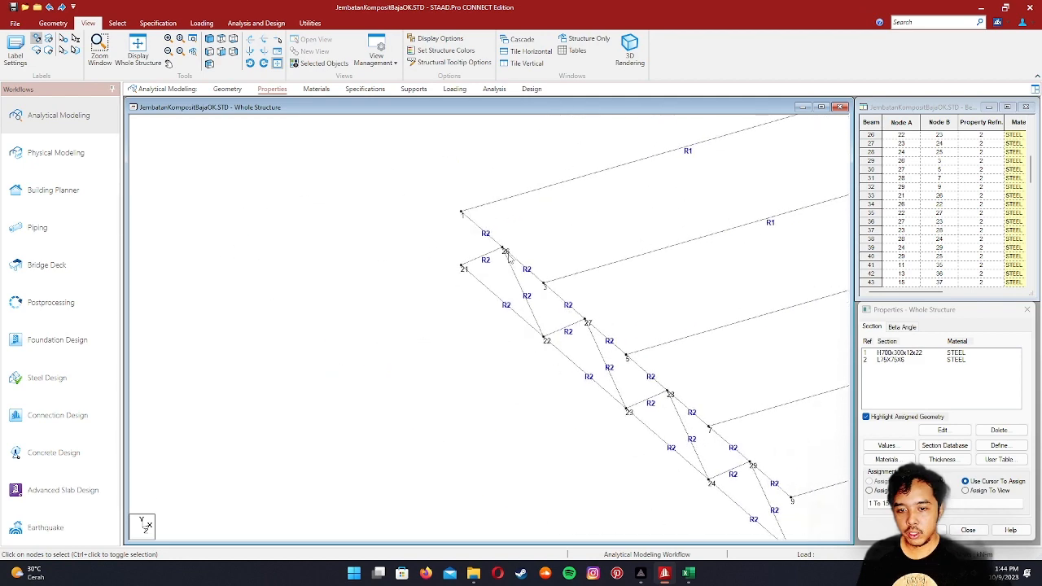
pyautogui.scroll(1, 510, 258)
pyautogui.moveTo(545, 234); pyautogui.dragTo(389, 199, button='middle')
pyautogui.click(465, 236)
pyautogui.click(388, 279)
pyautogui.click(437, 307)
pyautogui.click(512, 252)
pyautogui.scroll(-1, 520, 294)
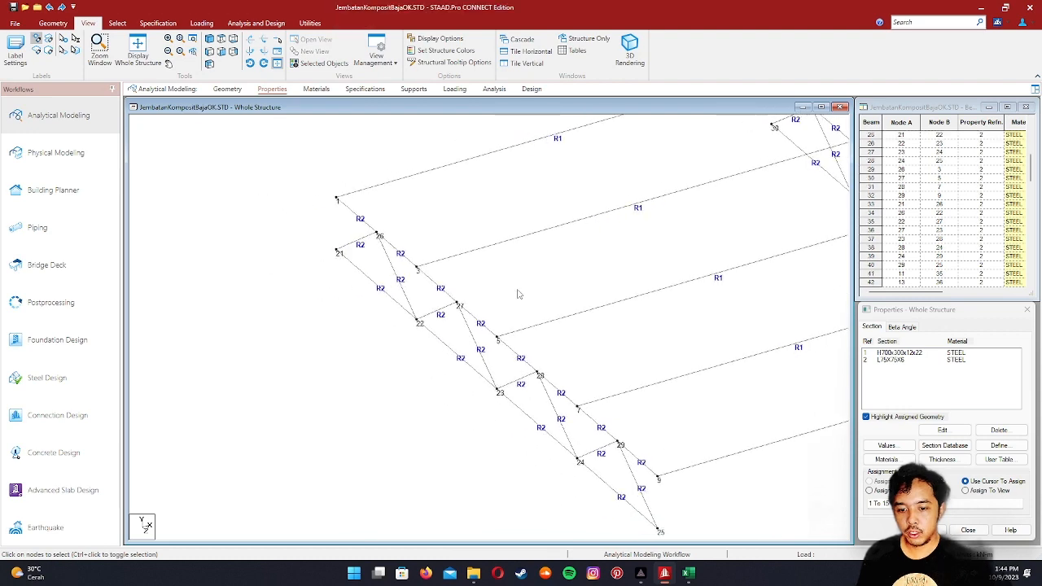
pyautogui.scroll(-1, 520, 294)
pyautogui.moveTo(611, 366); pyautogui.dragTo(440, 350, button='middle')
pyautogui.scroll(-3, 432, 347)
pyautogui.moveTo(337, 268); pyautogui.dragTo(430, 332, button='middle')
pyautogui.scroll(2, 425, 342)
pyautogui.moveTo(453, 293)
pyautogui.mouseDown(button='middle')
pyautogui.moveTo(402, 293)
pyautogui.moveTo(471, 299)
pyautogui.mouseUp(button='middle')
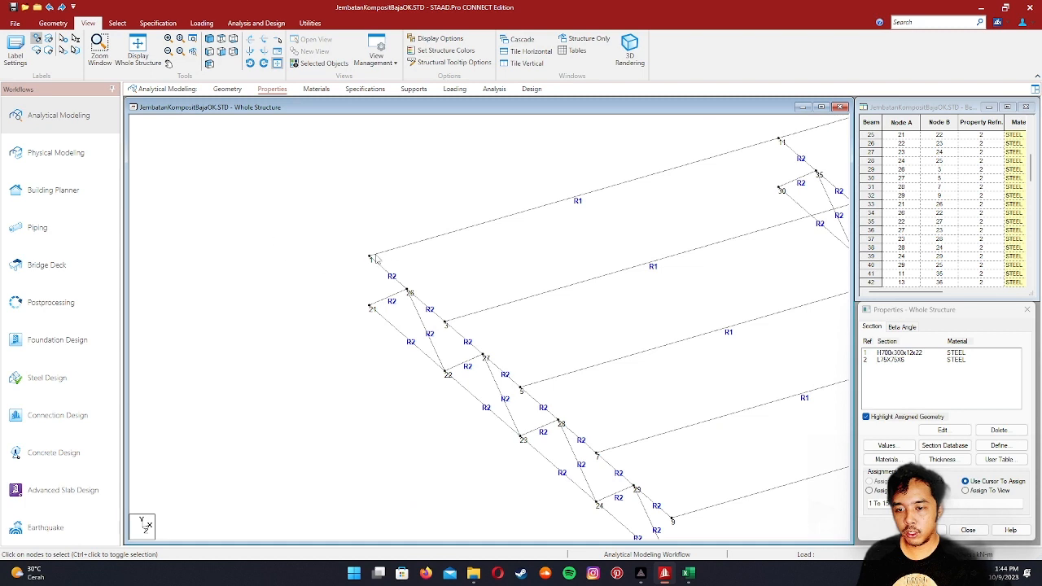
# - Highlight the top chord member between nodes 1 and 26 and the bottom chord member between nodes 21 and 22 for inspection
pyautogui.click(383, 269)
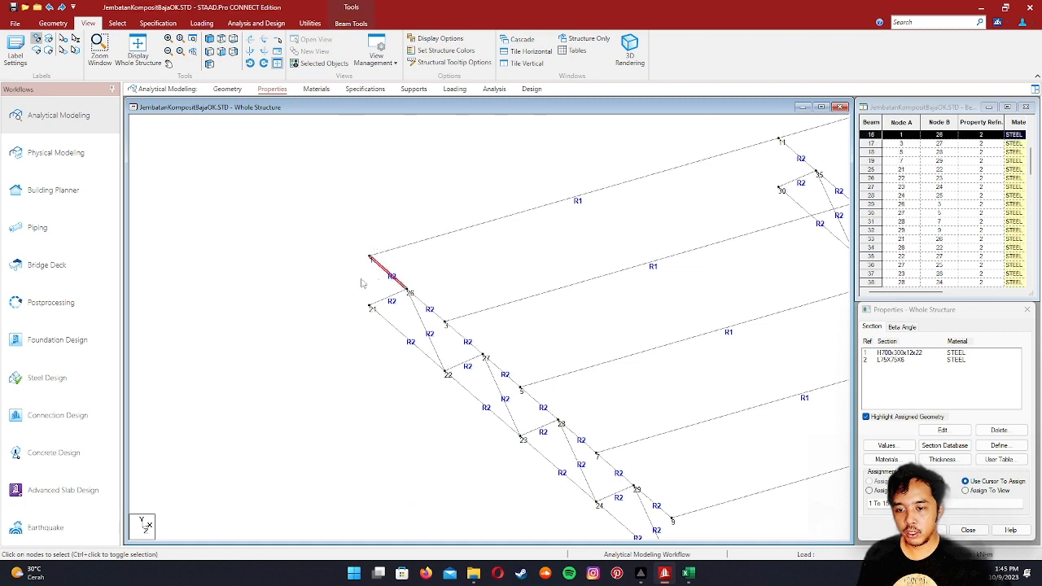
pyautogui.click(363, 285)
pyautogui.click(405, 248)
pyautogui.click(329, 279)
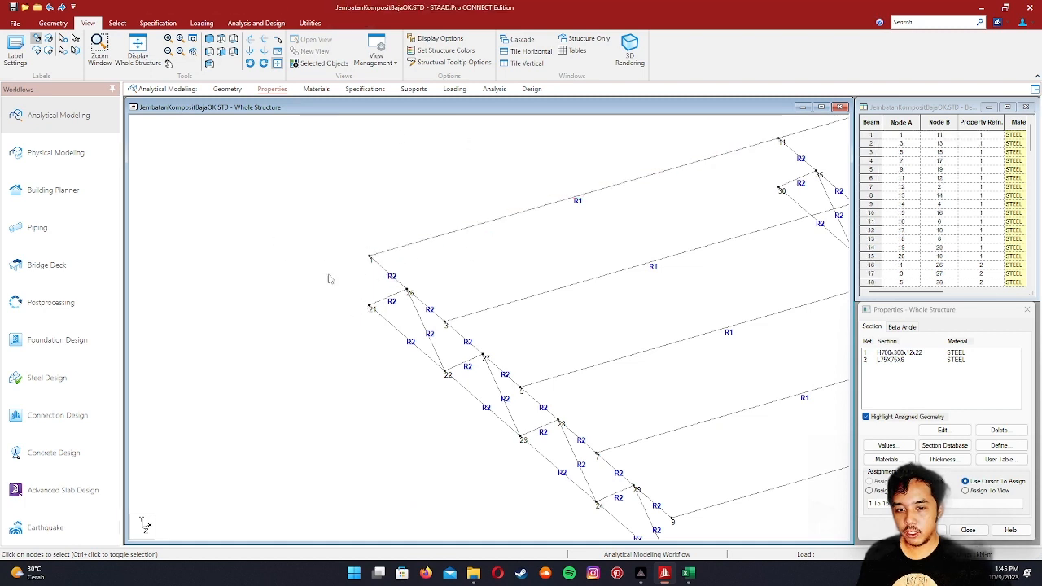
pyautogui.click(465, 232)
pyautogui.click(353, 302)
pyautogui.click(386, 325)
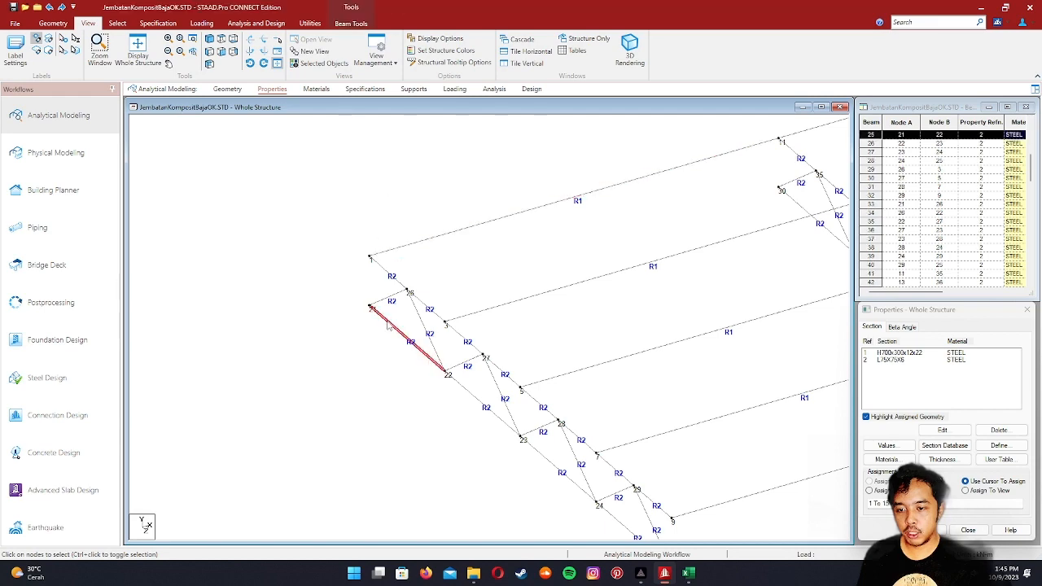
pyautogui.click(397, 215)
# - Show the bridge in a side elevation with the cross frames seen face on
pyautogui.scroll(-3, 500, 253)
pyautogui.moveTo(635, 282); pyautogui.dragTo(322, 327, button='middle')
pyautogui.scroll(-6, 343, 298)
pyautogui.scroll(-3, 394, 294)
pyautogui.moveTo(544, 298); pyautogui.dragTo(453, 308, button='middle')
pyautogui.moveTo(288, 308); pyautogui.dragTo(359, 310, button='middle')
pyautogui.scroll(2, 356, 311)
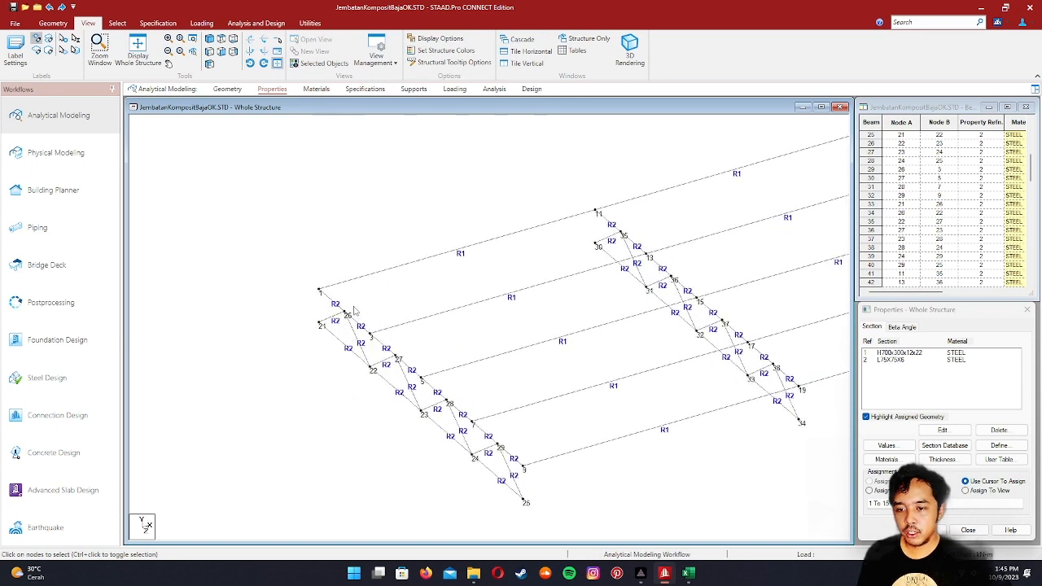
pyautogui.click(117, 22)
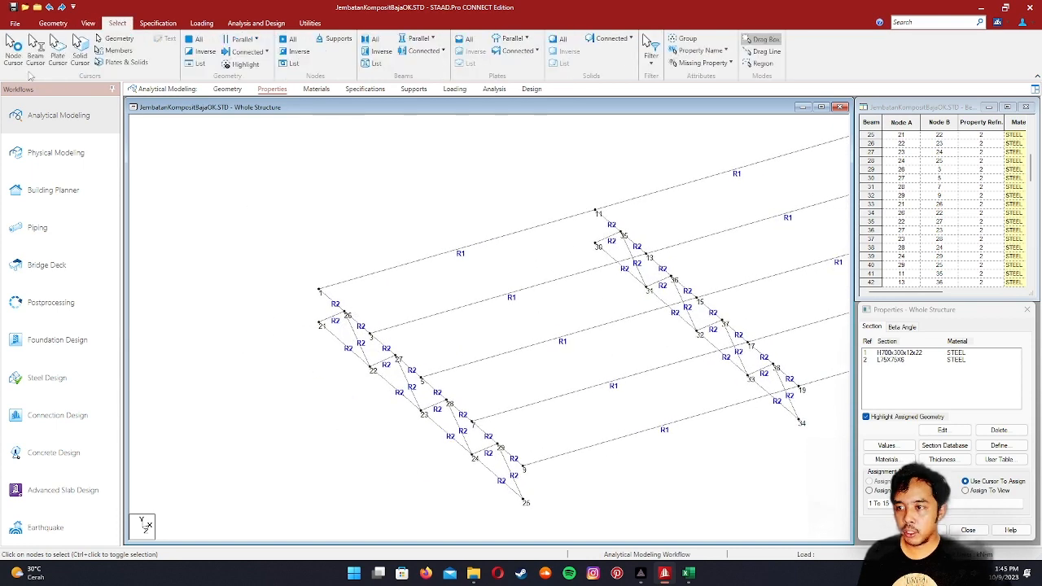
pyautogui.moveTo(439, 300); pyautogui.dragTo(455, 255, button='middle')
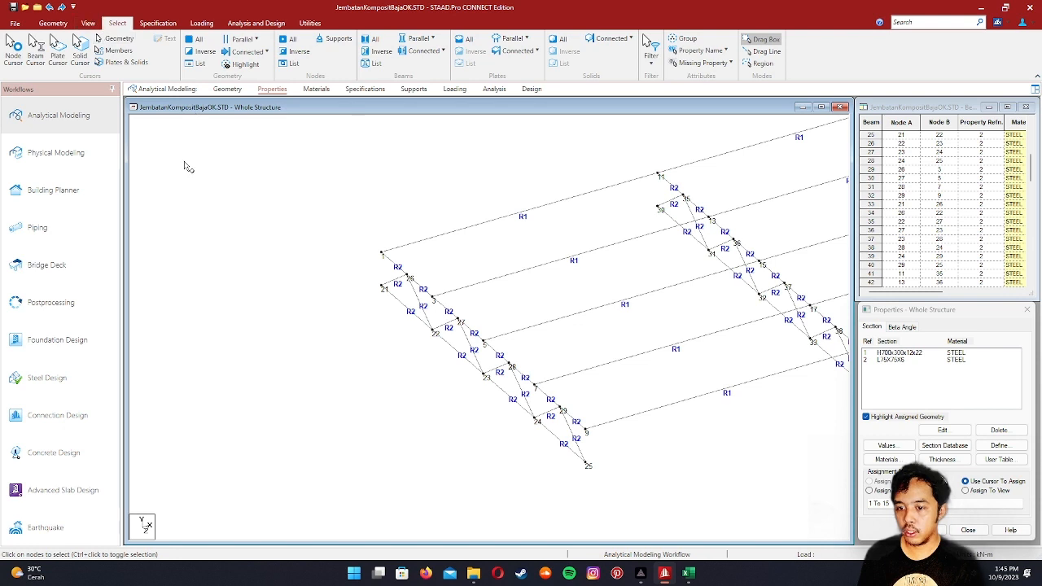
pyautogui.click(88, 23)
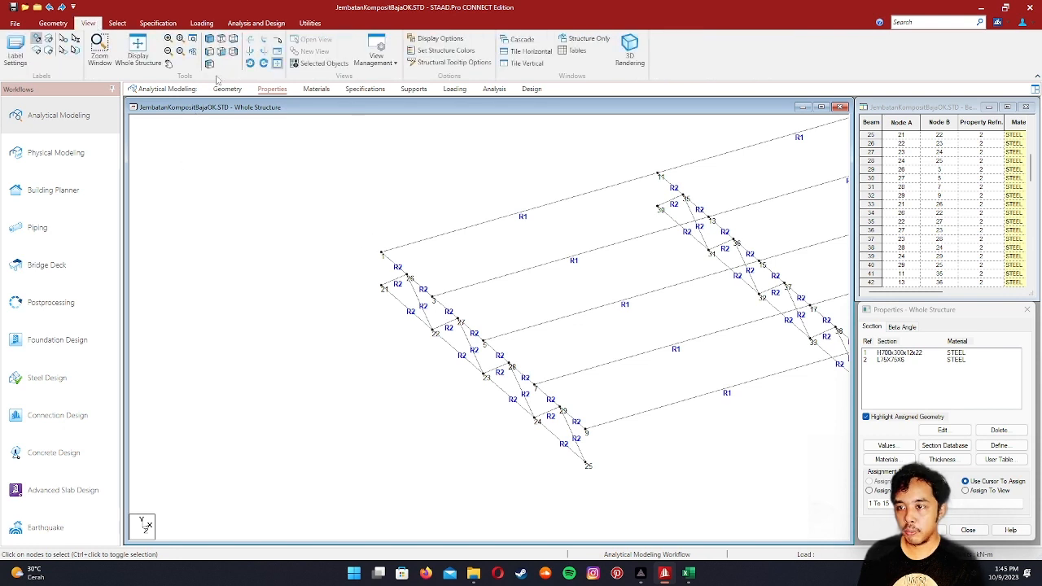
pyautogui.click(211, 52)
pyautogui.scroll(5, 594, 366)
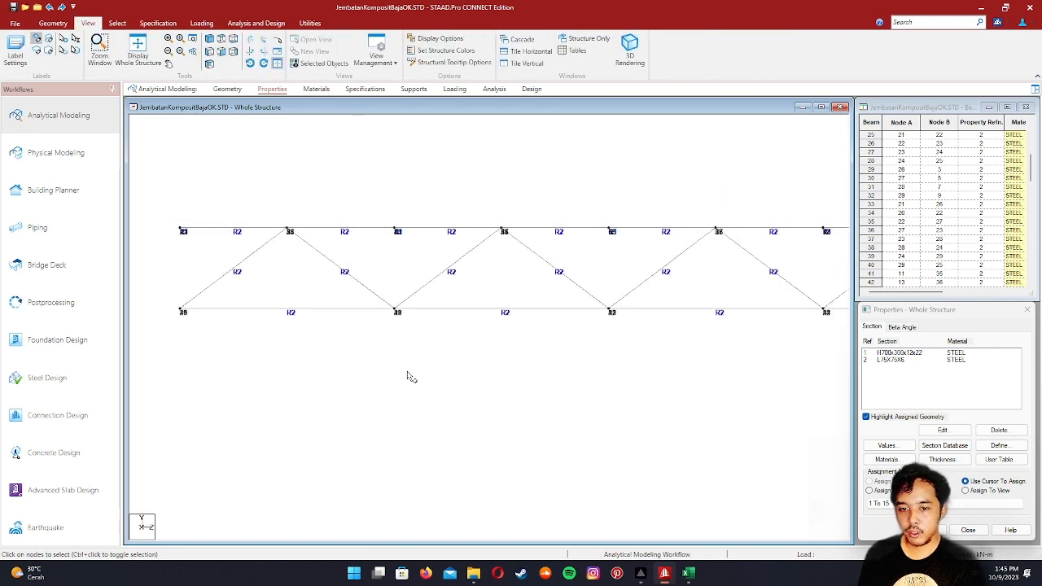
pyautogui.scroll(-3, 399, 377)
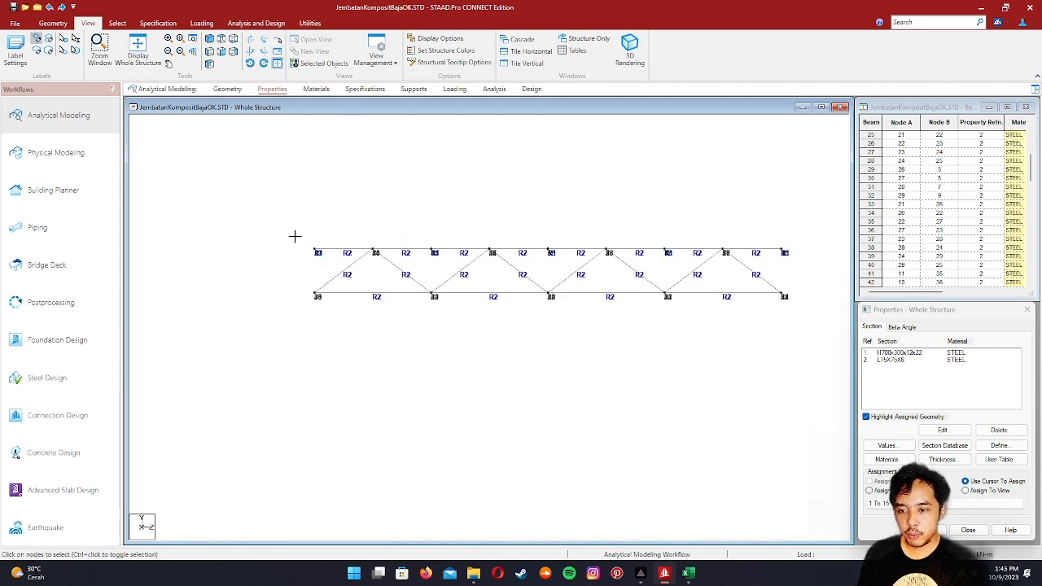
# - Select the upper and lower nodes at all five girder lines, leaving out the bracing nodes between the girders
pyautogui.moveTo(289, 208); pyautogui.dragTo(329, 343)
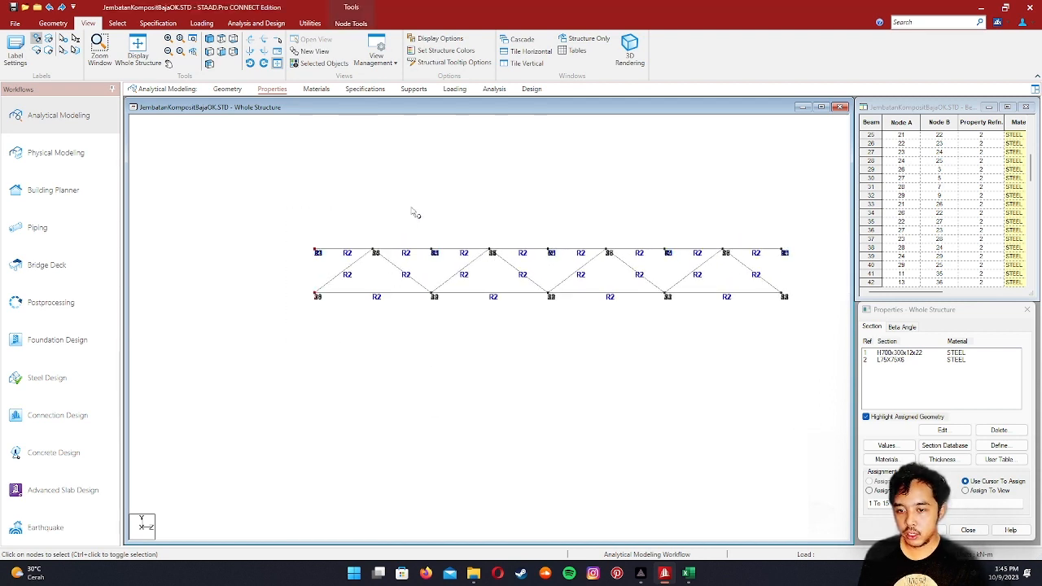
pyautogui.moveTo(418, 199); pyautogui.dragTo(463, 331)
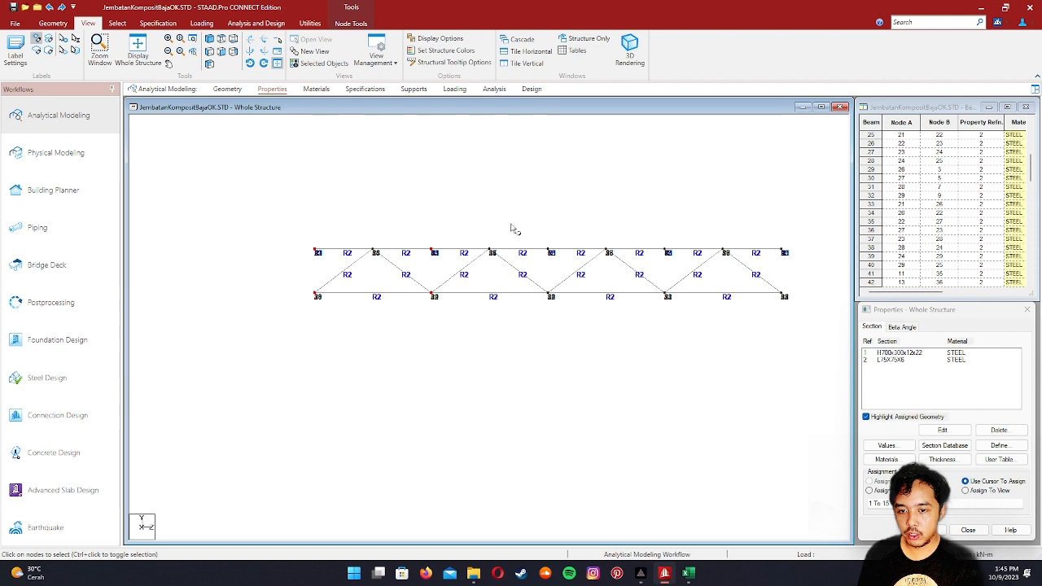
pyautogui.moveTo(538, 214); pyautogui.dragTo(562, 352)
pyautogui.moveTo(763, 211); pyautogui.dragTo(799, 342)
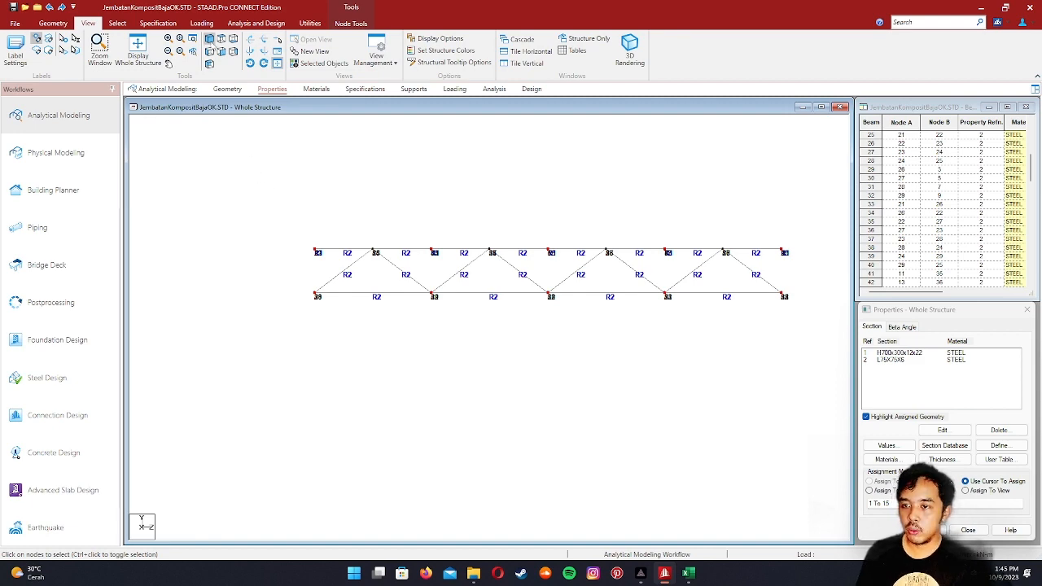
# - Switch to an isometric view of the bridge and open the selected nodes alone in a new view window
pyautogui.click(211, 40)
pyautogui.scroll(5, 512, 342)
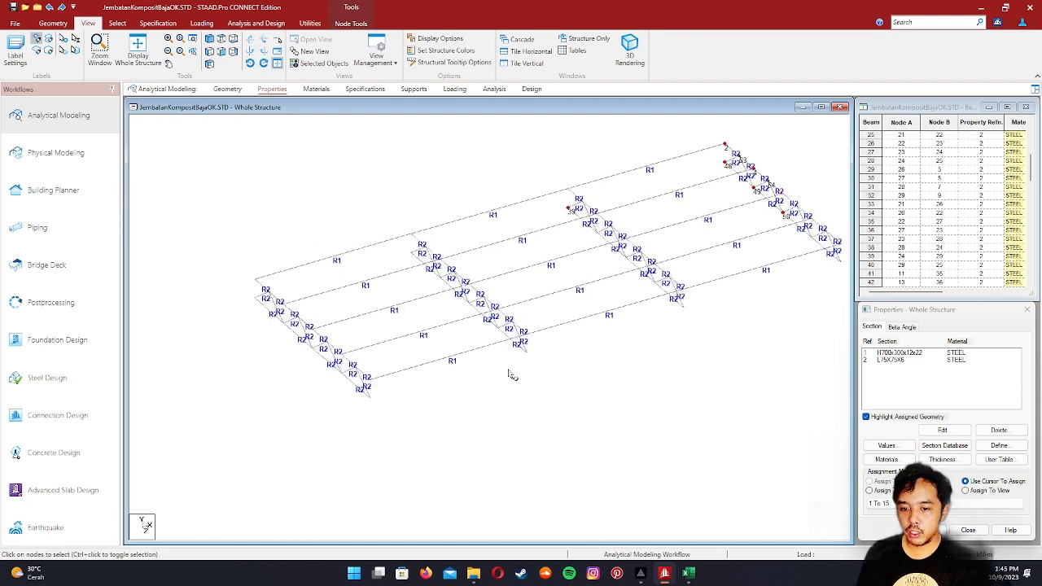
pyautogui.scroll(-1, 608, 326)
pyautogui.moveTo(643, 404); pyautogui.dragTo(490, 416, button='middle')
pyautogui.scroll(-3, 549, 373)
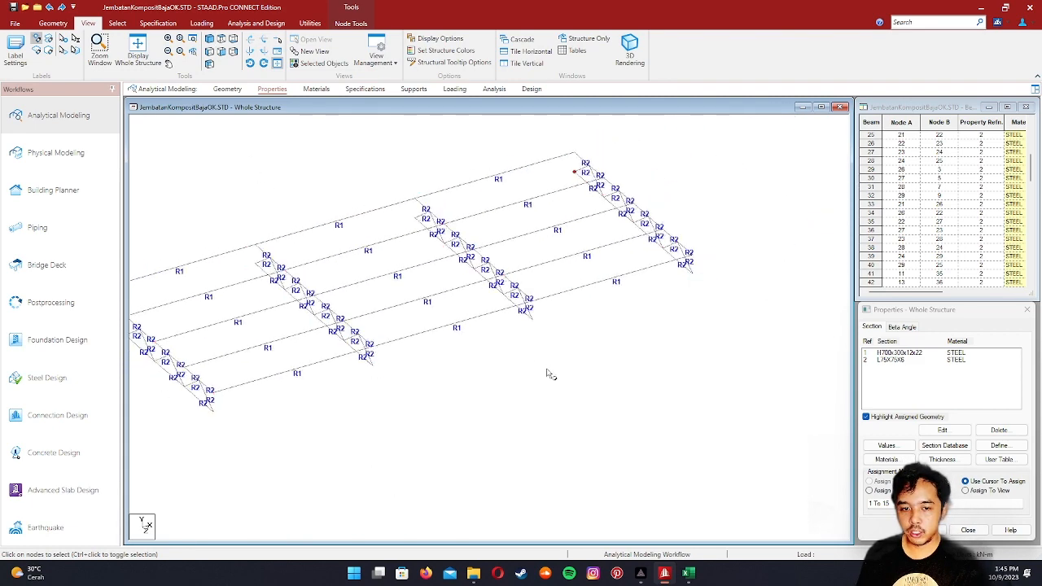
pyautogui.moveTo(492, 377); pyautogui.dragTo(548, 369, button='middle')
pyautogui.moveTo(317, 385); pyautogui.dragTo(405, 376, button='middle')
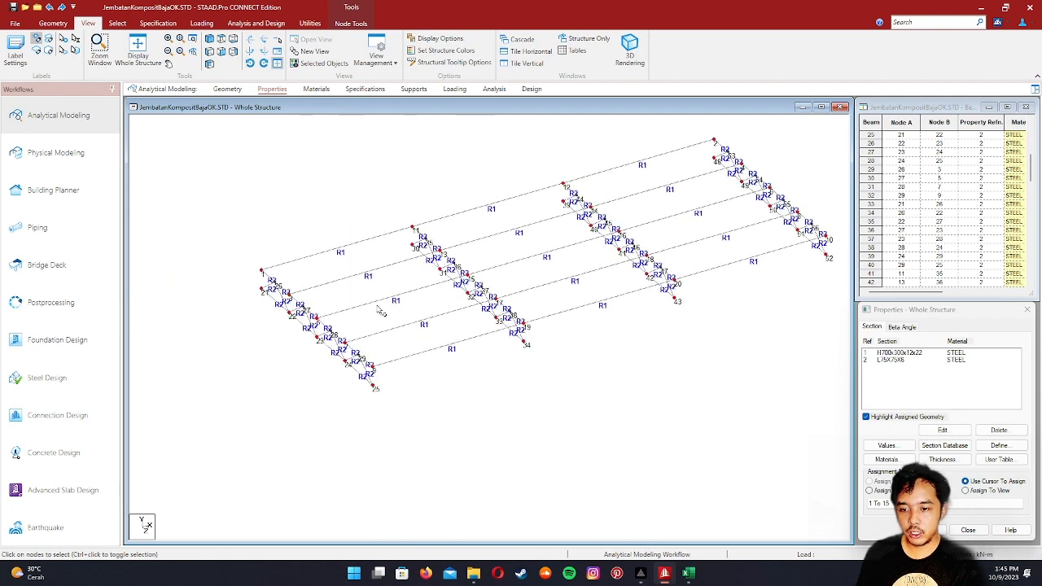
pyautogui.scroll(2, 380, 281)
pyautogui.scroll(-1, 708, 343)
pyautogui.moveTo(707, 343); pyautogui.dragTo(562, 389, button='middle')
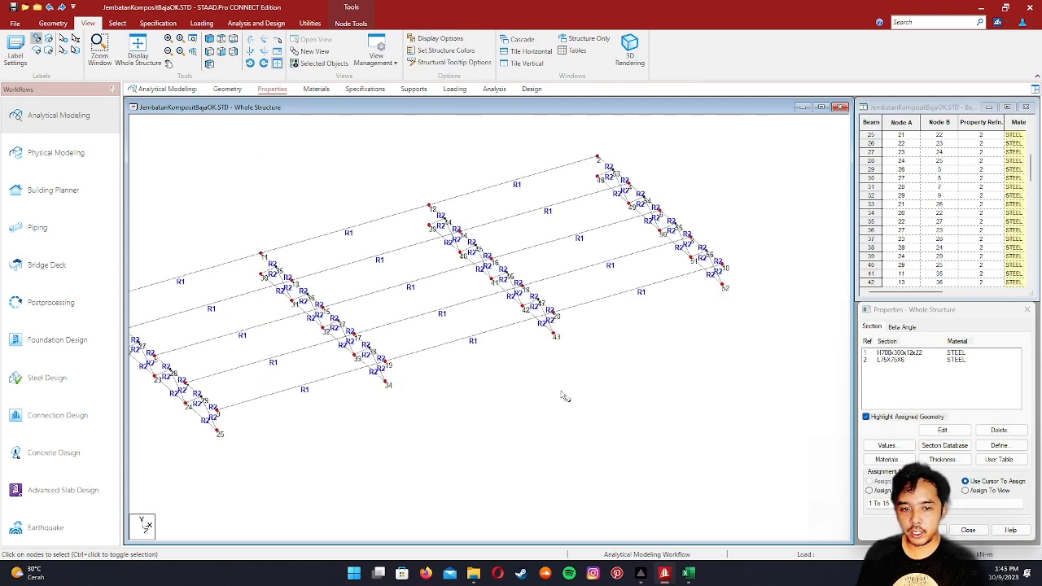
pyautogui.rightClick(561, 392)
pyautogui.click(618, 282)
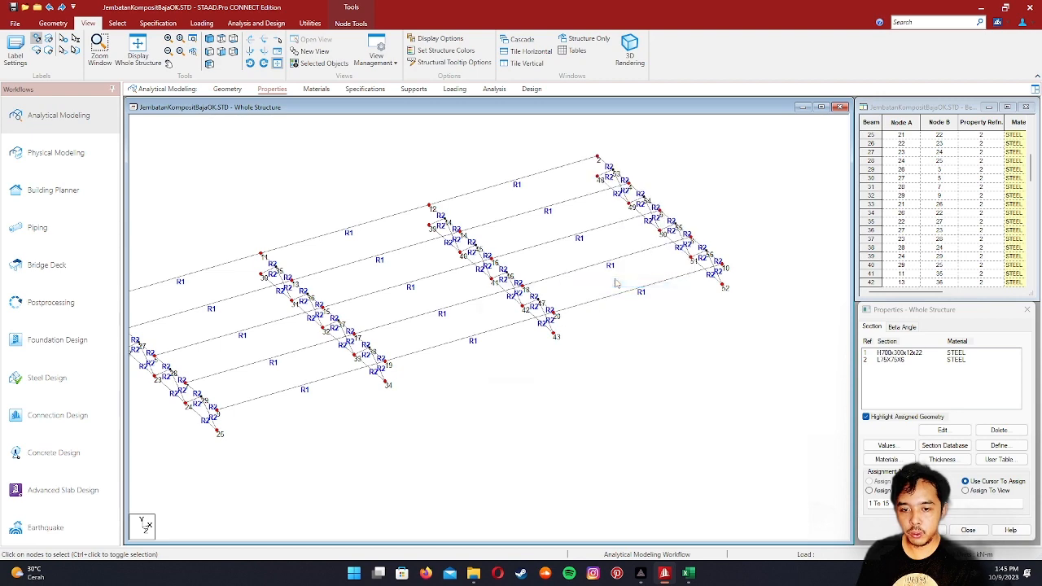
pyautogui.click(543, 326)
pyautogui.click(652, 313)
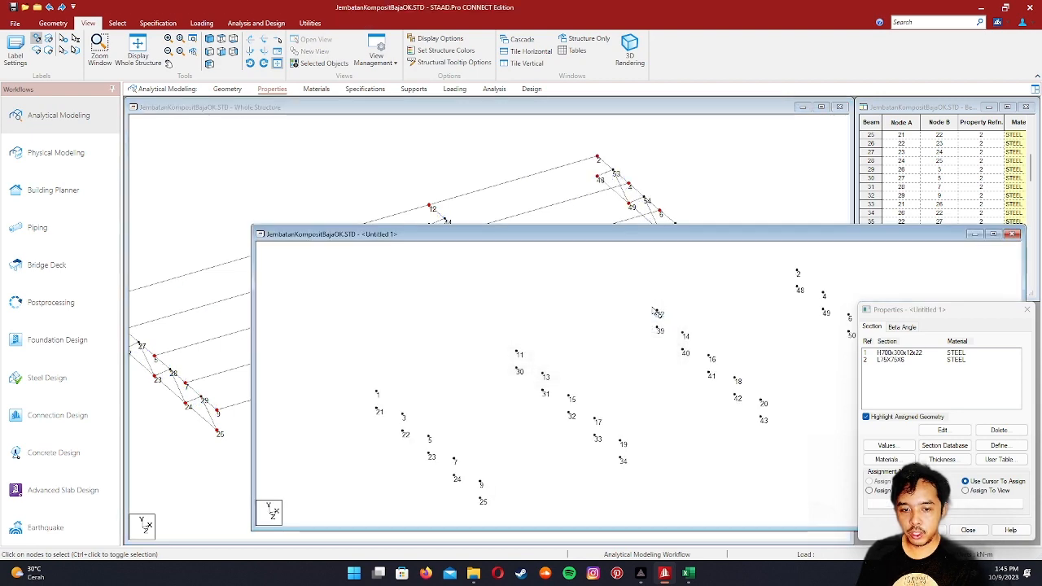
# - Examine the upper and lower node pairs at each girder, such as nodes 1 and 21, in the nodes-only view
pyautogui.moveTo(606, 236); pyautogui.dragTo(482, 147)
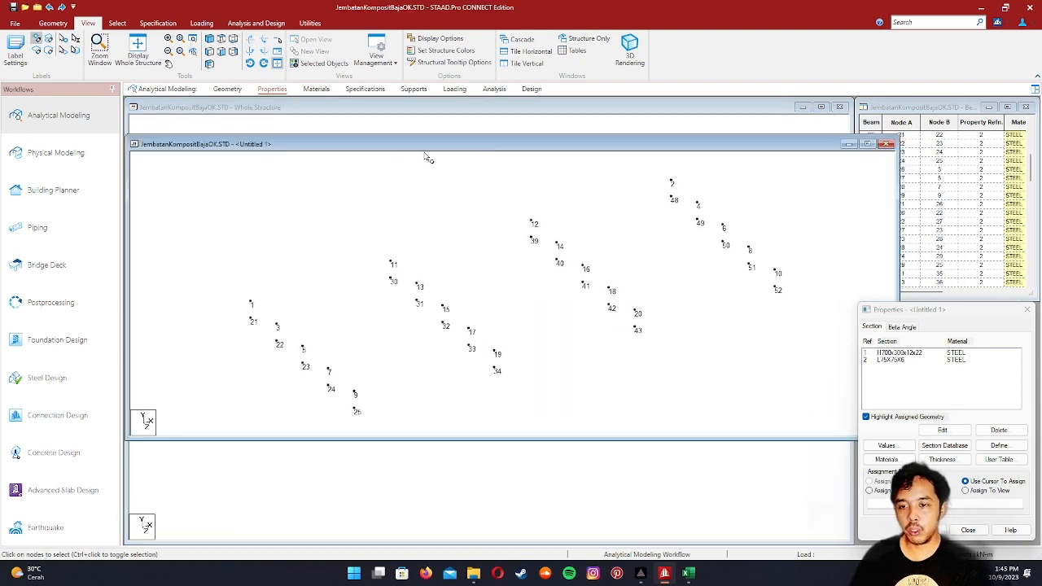
pyautogui.moveTo(391, 180); pyautogui.dragTo(391, 236)
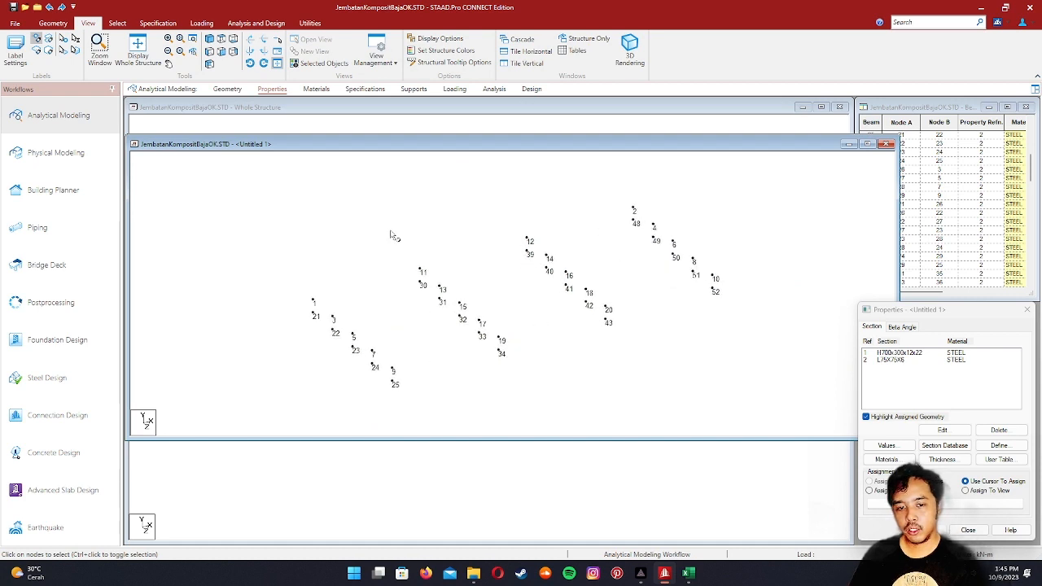
pyautogui.moveTo(511, 299); pyautogui.dragTo(500, 298, button='middle')
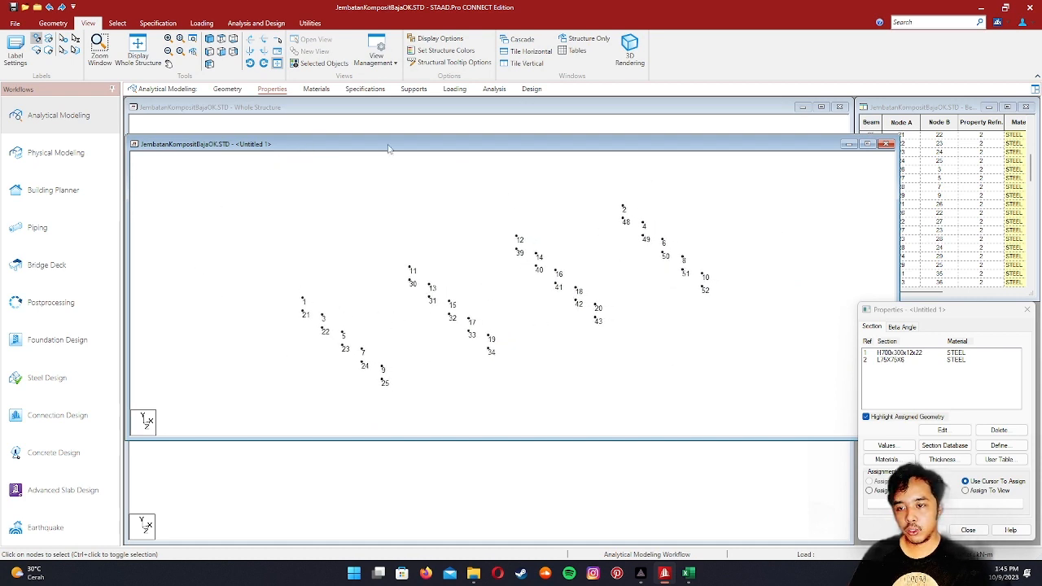
pyautogui.scroll(2, 485, 293)
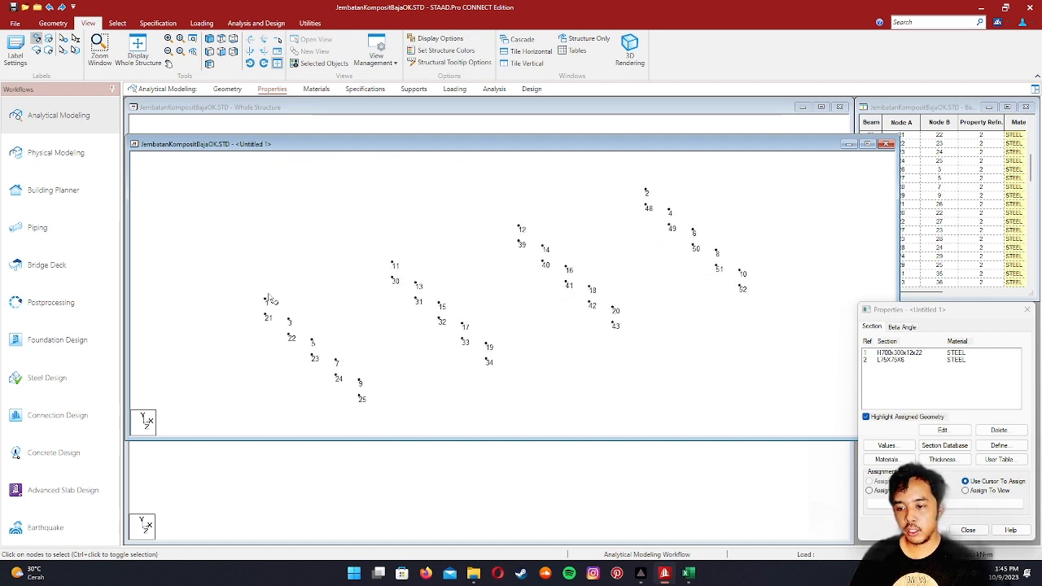
pyautogui.moveTo(446, 144); pyautogui.dragTo(608, 117)
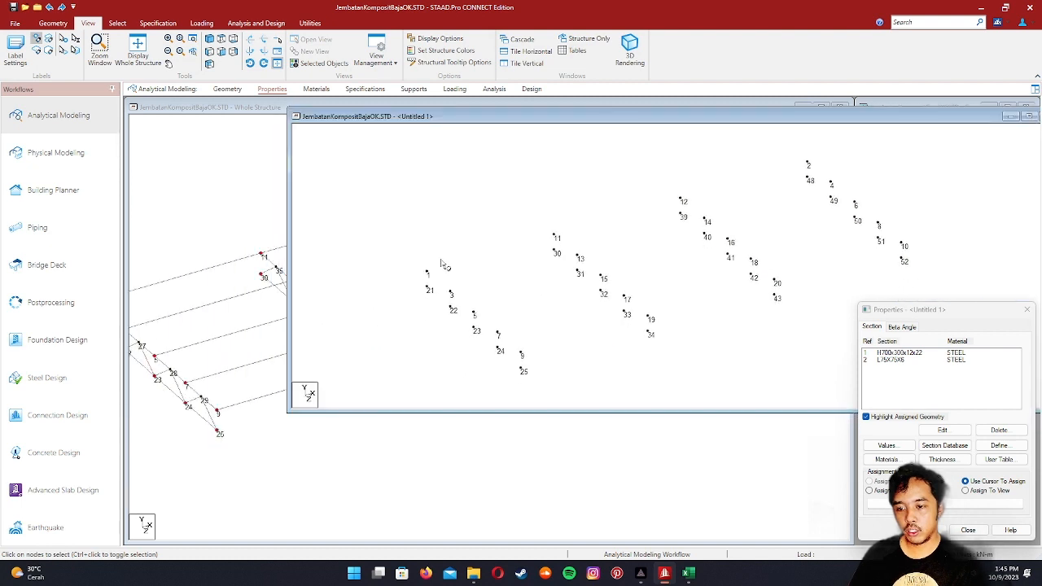
pyautogui.scroll(3, 442, 269)
pyautogui.moveTo(431, 311); pyautogui.dragTo(425, 254, button='middle')
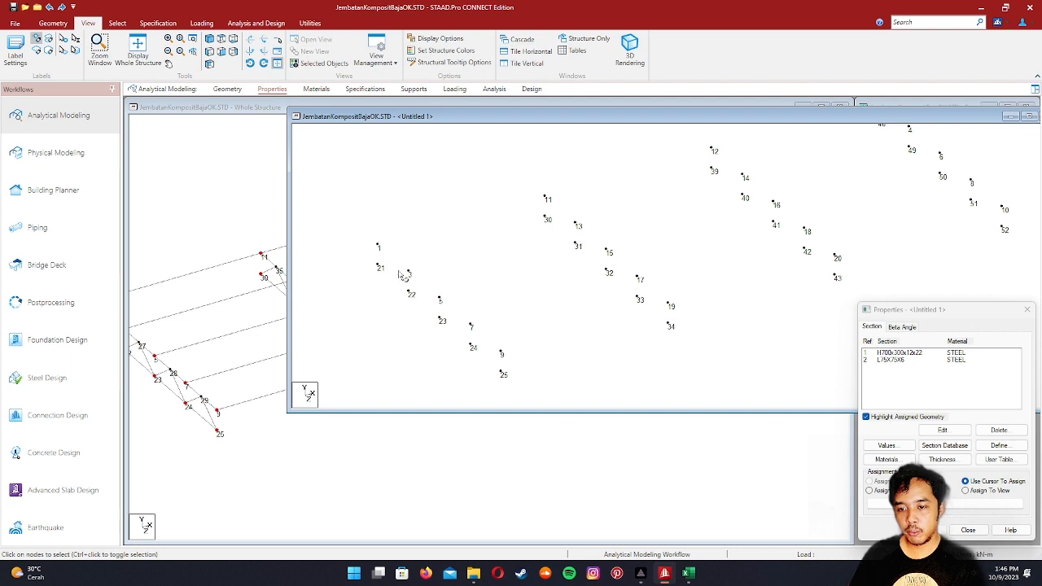
pyautogui.scroll(-3, 416, 295)
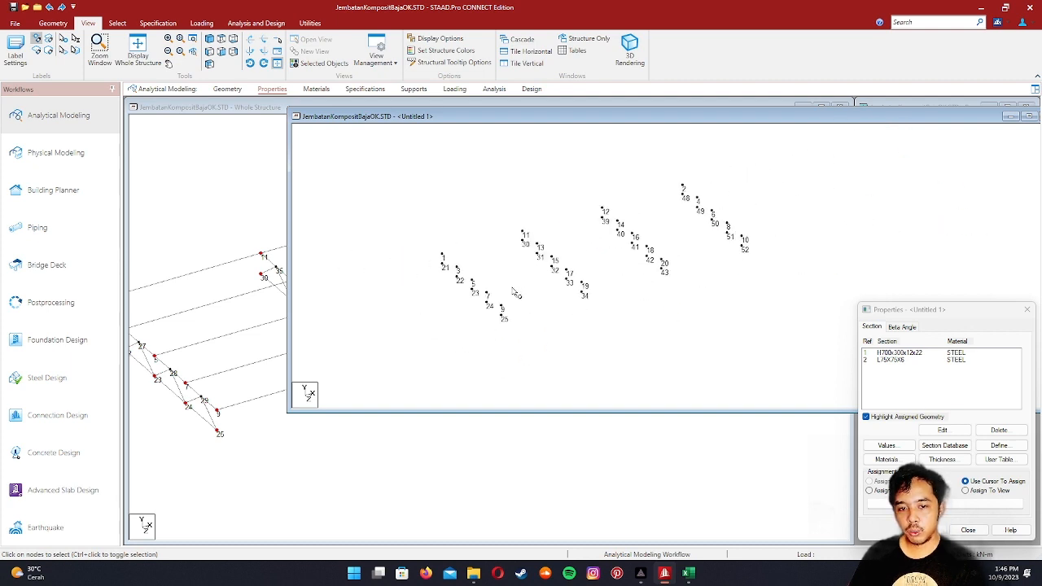
pyautogui.scroll(3, 426, 277)
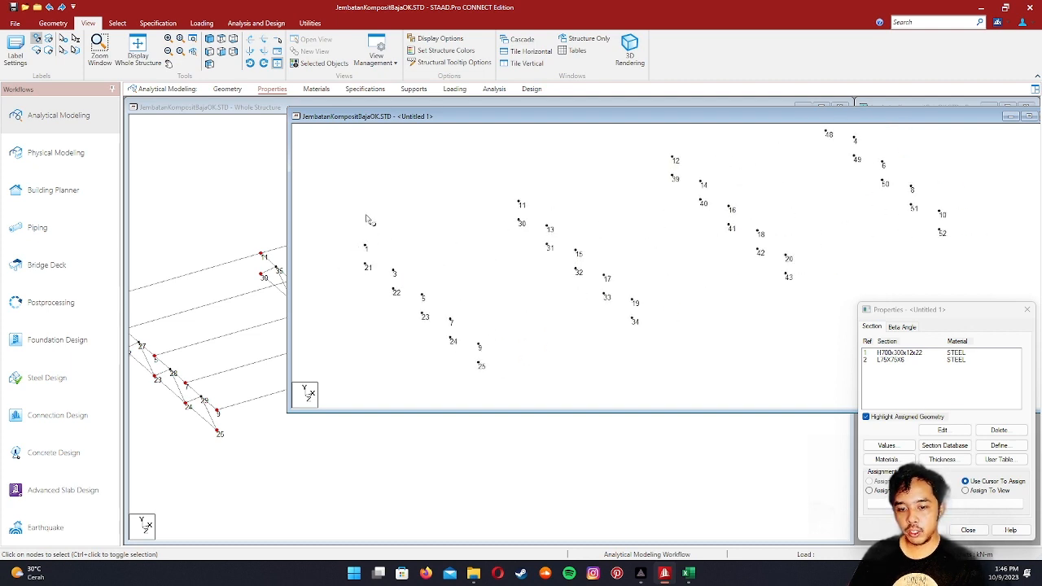
pyautogui.moveTo(399, 230); pyautogui.dragTo(442, 226, button='middle')
pyautogui.scroll(2, 415, 234)
pyautogui.moveTo(359, 252); pyautogui.dragTo(447, 246, button='middle')
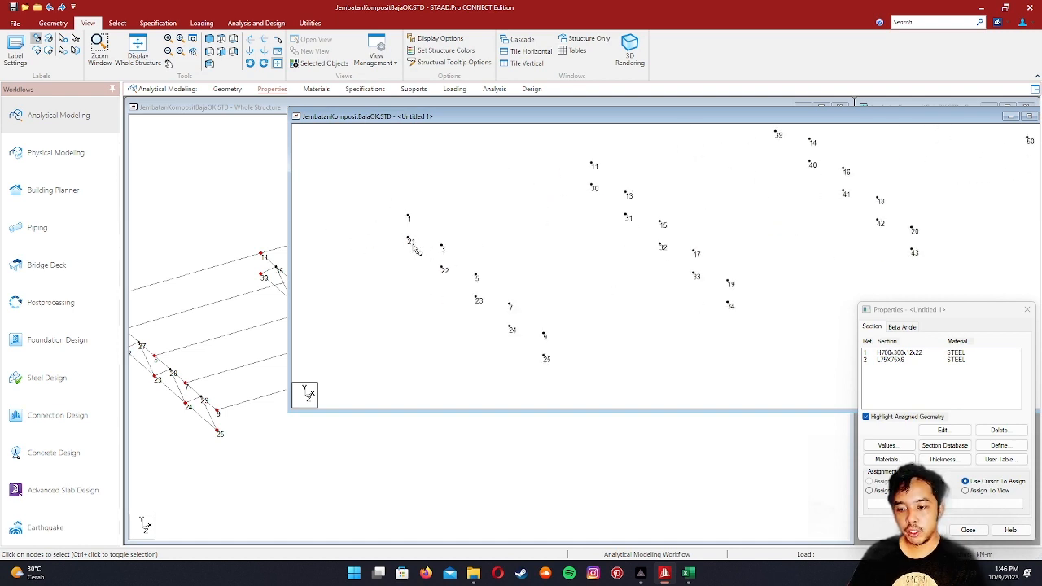
pyautogui.moveTo(417, 251); pyautogui.dragTo(407, 261, button='middle')
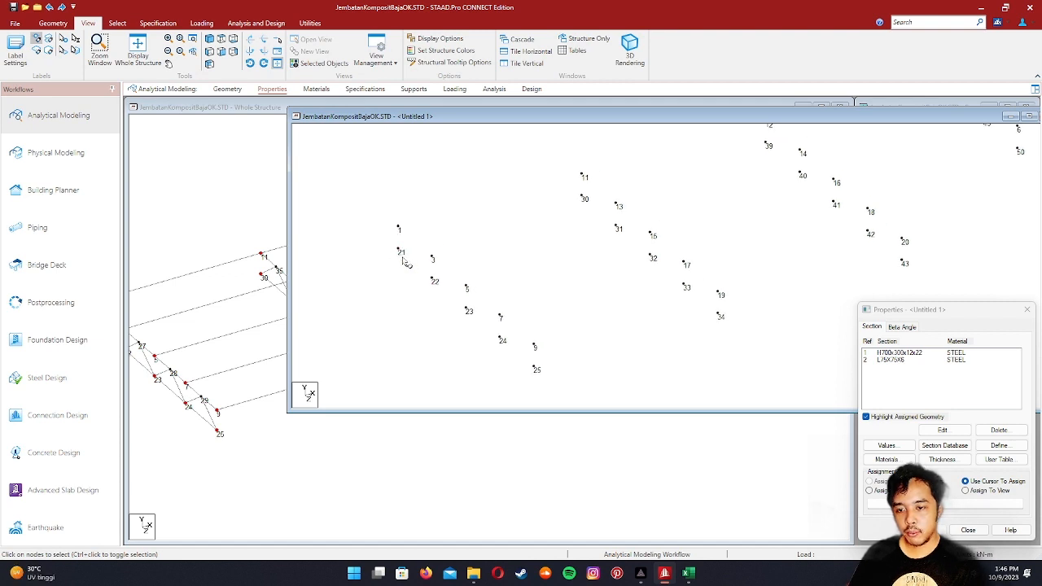
pyautogui.scroll(-6, 404, 238)
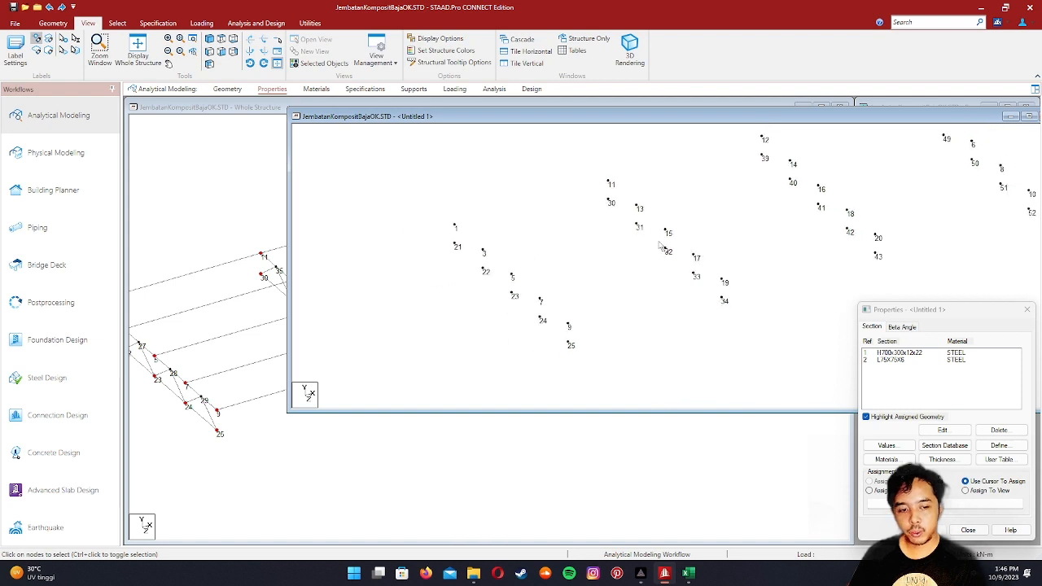
# - Add a rigid master/slave node specification with node 1 as the master node
pyautogui.click(364, 89)
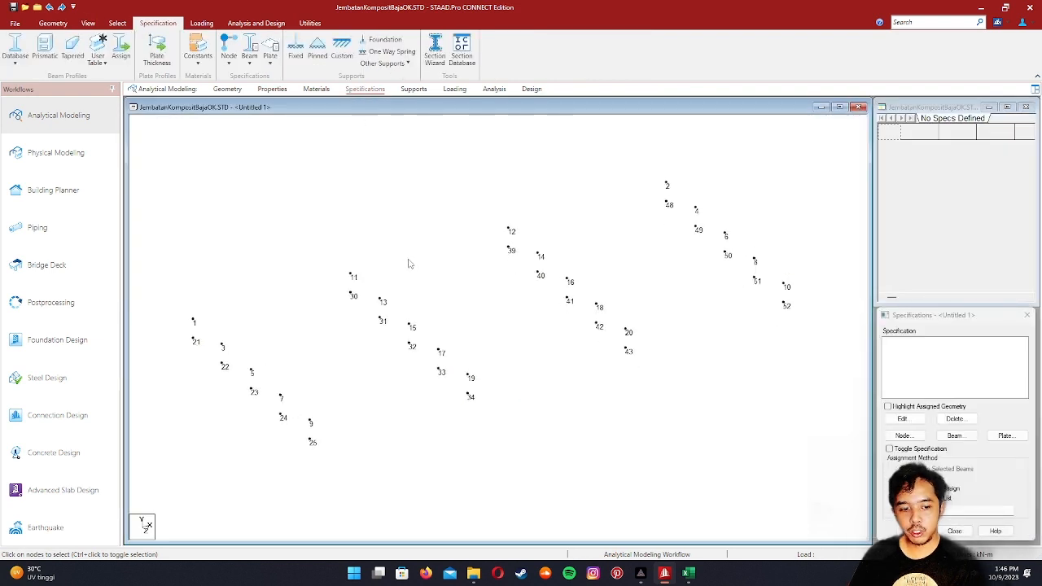
pyautogui.click(916, 437)
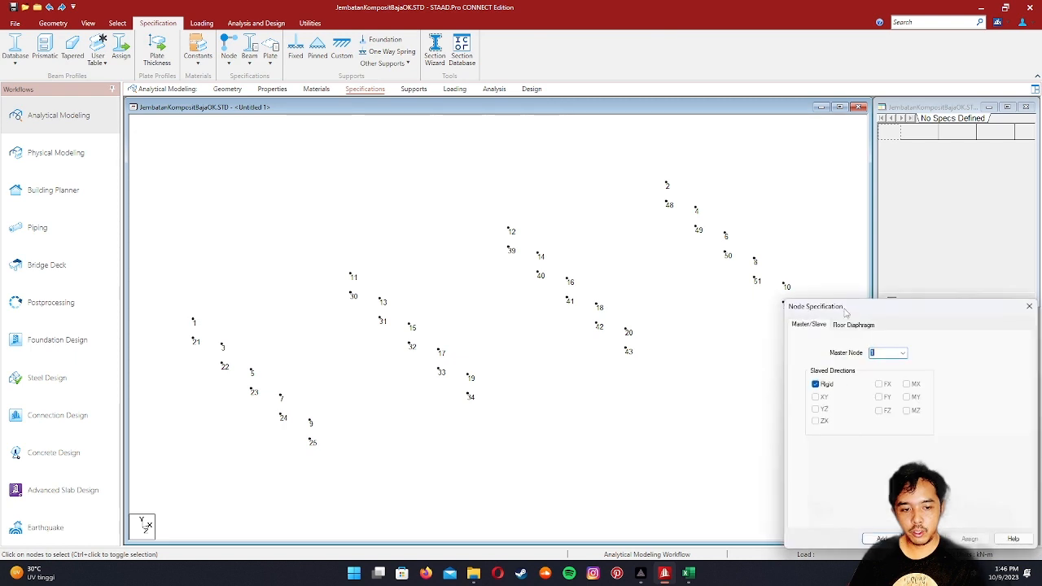
pyautogui.moveTo(844, 309); pyautogui.dragTo(535, 185)
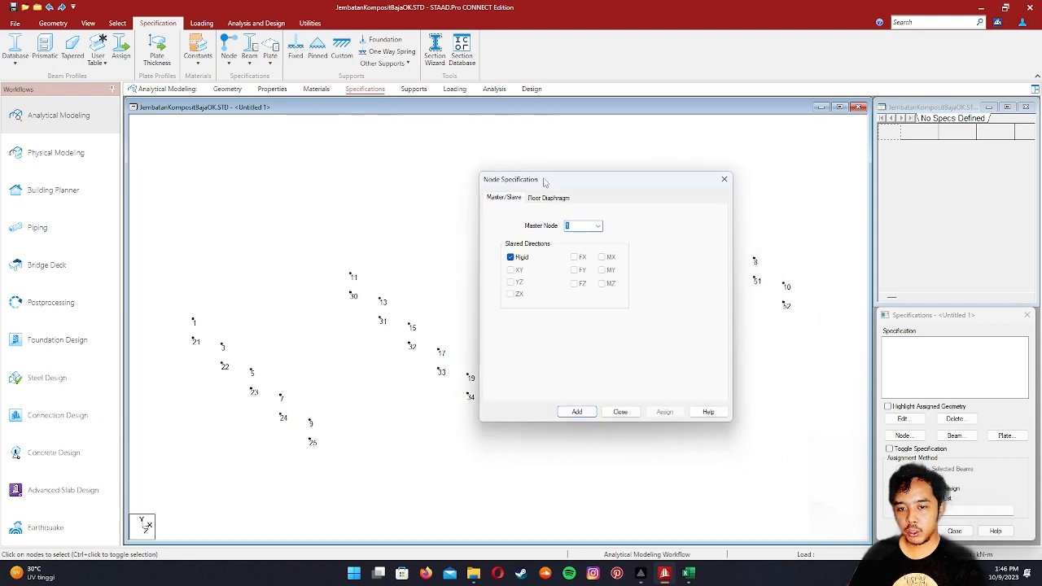
pyautogui.moveTo(544, 181); pyautogui.dragTo(513, 196)
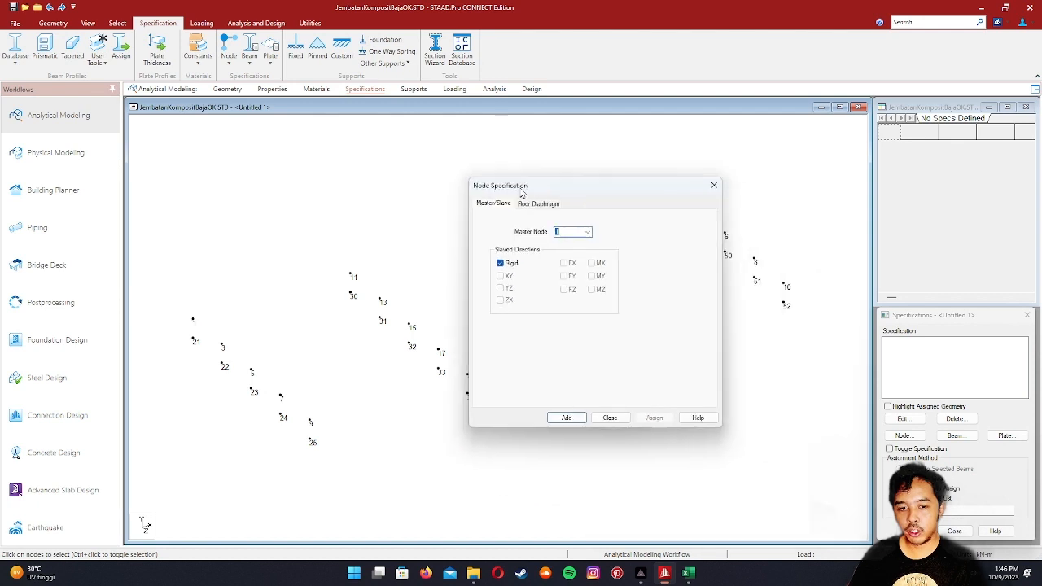
pyautogui.click(567, 417)
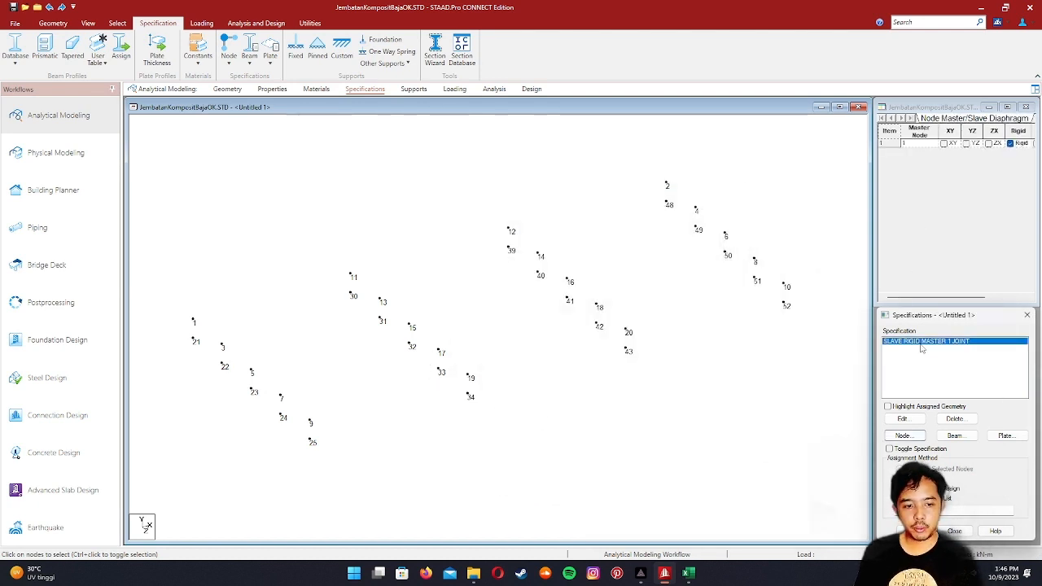
# - Select node 21 and assign the rigid slave specification with master node 1 to it
pyautogui.click(53, 22)
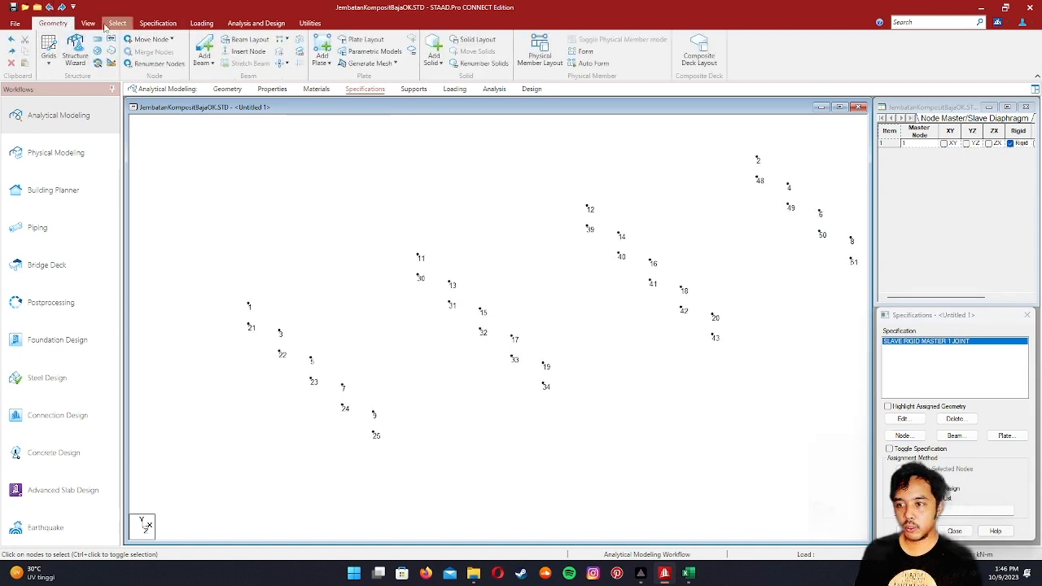
pyautogui.click(114, 23)
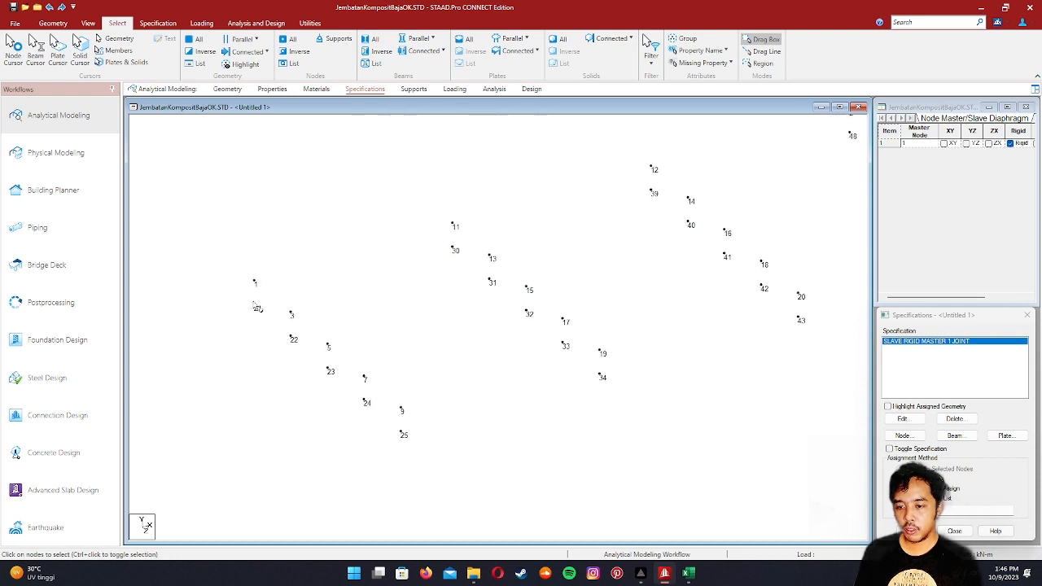
pyautogui.click(257, 308)
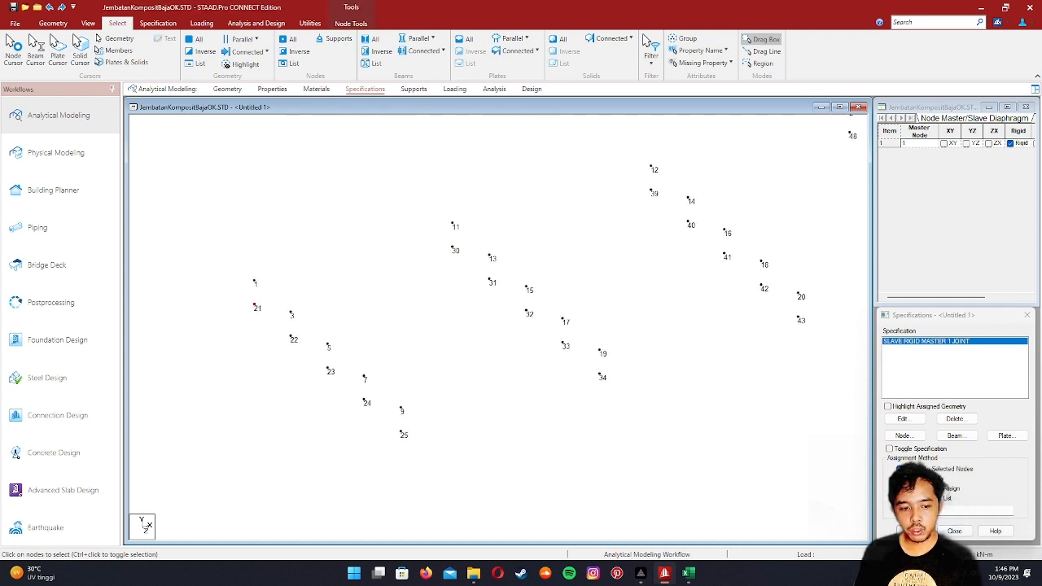
pyautogui.click(914, 531)
pyautogui.click(961, 456)
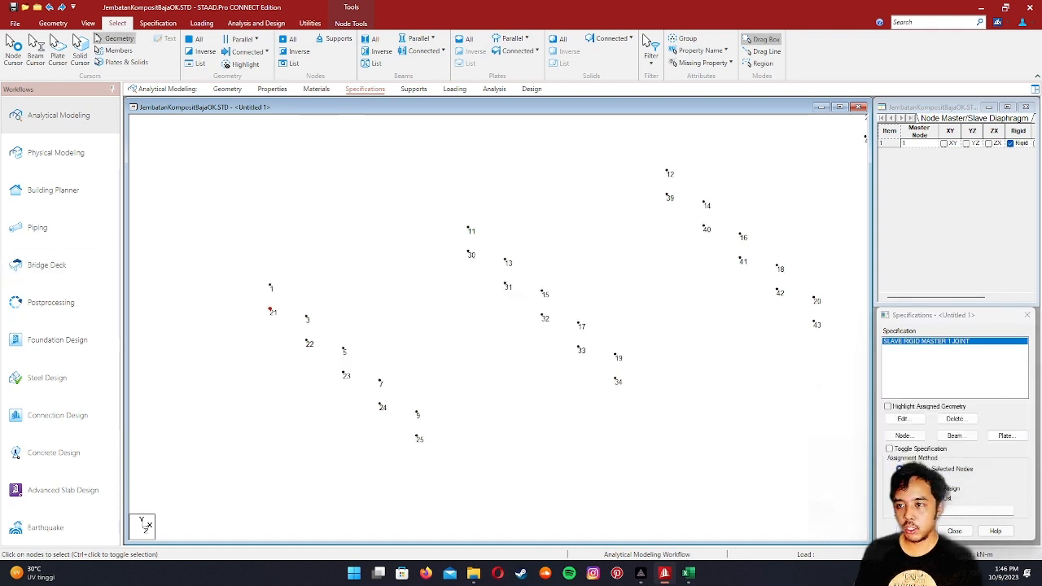
# - Display the Master Slave labels in the view and set the Master Block icon size to 1%
pyautogui.click(91, 23)
pyautogui.click(16, 55)
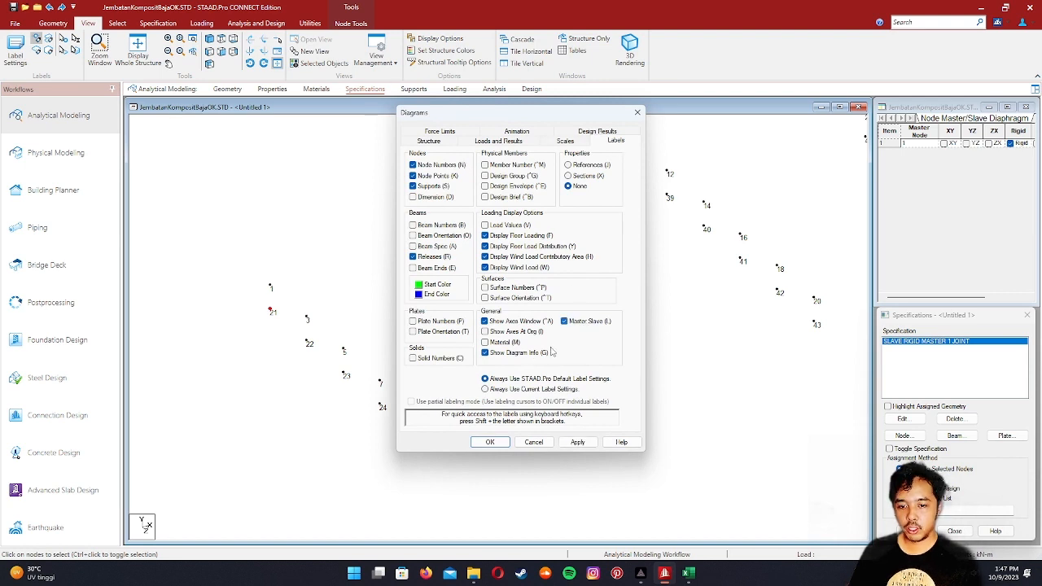
pyautogui.click(577, 442)
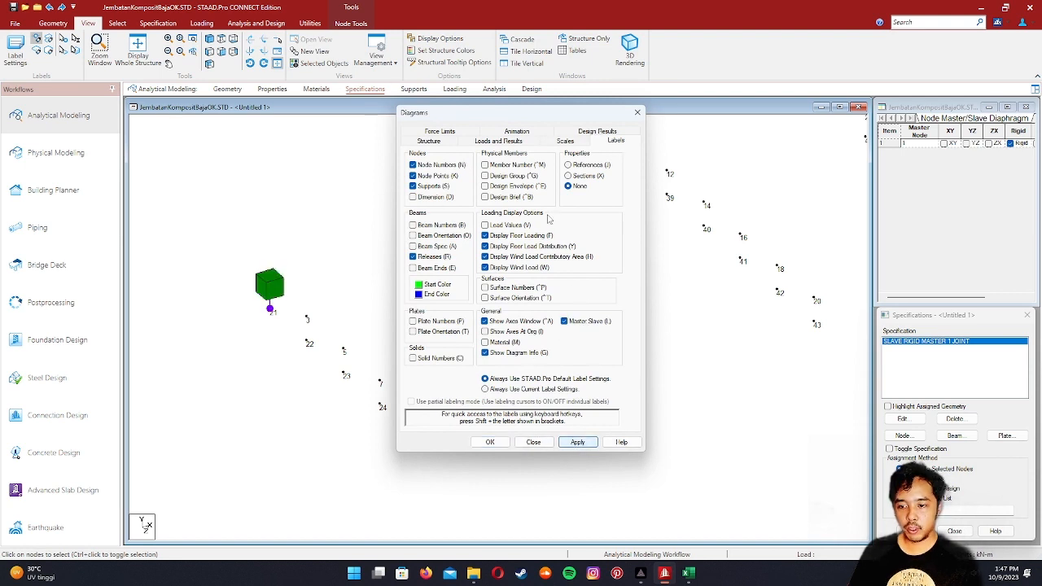
pyautogui.click(580, 144)
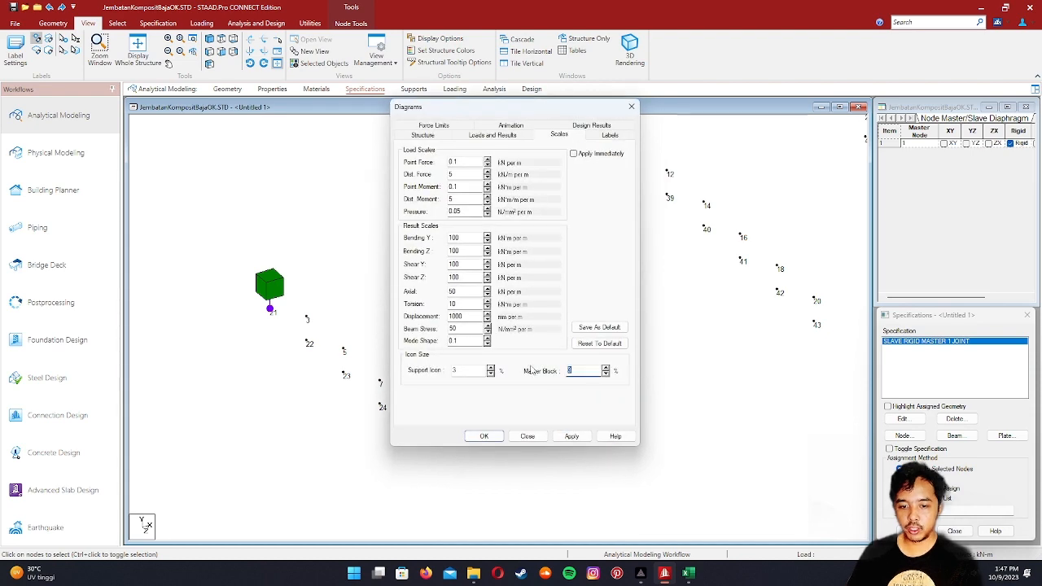
pyautogui.write('1')
pyautogui.click(575, 437)
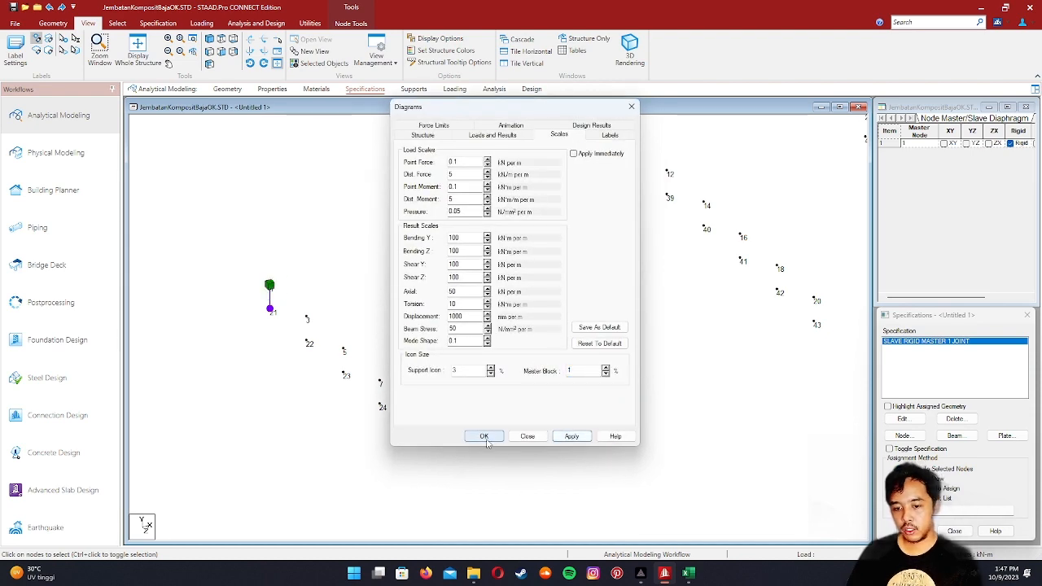
pyautogui.click(485, 437)
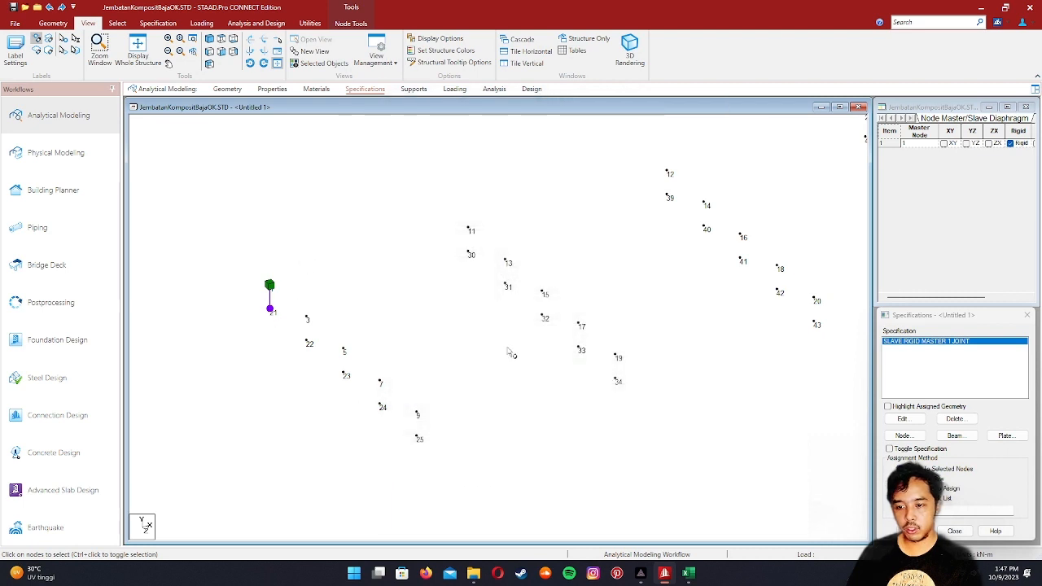
pyautogui.scroll(-1, 510, 352)
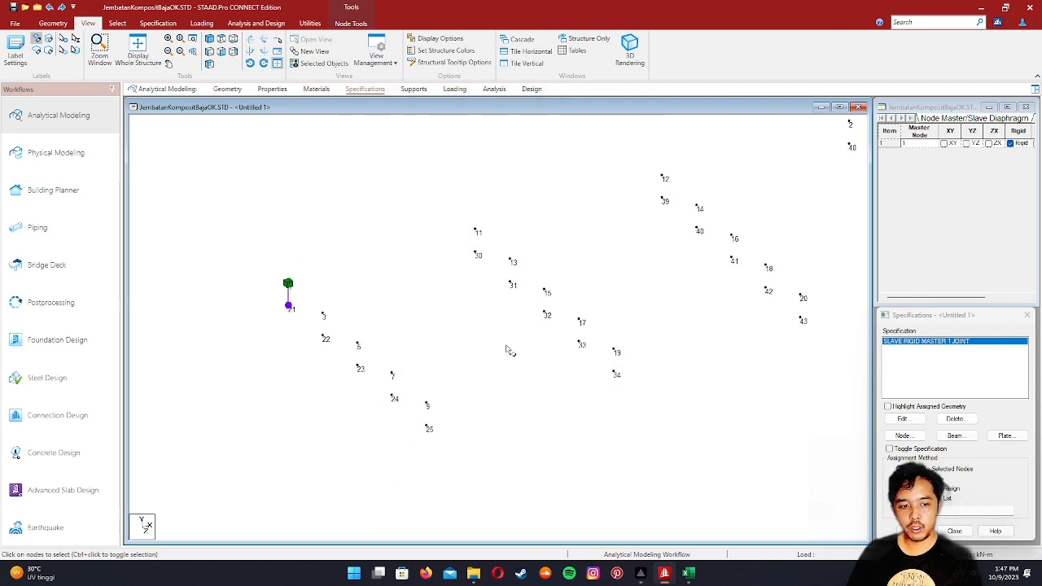
# - Add a rigid master/slave specification with node 3 as the master and assign it to node 22
pyautogui.click(903, 436)
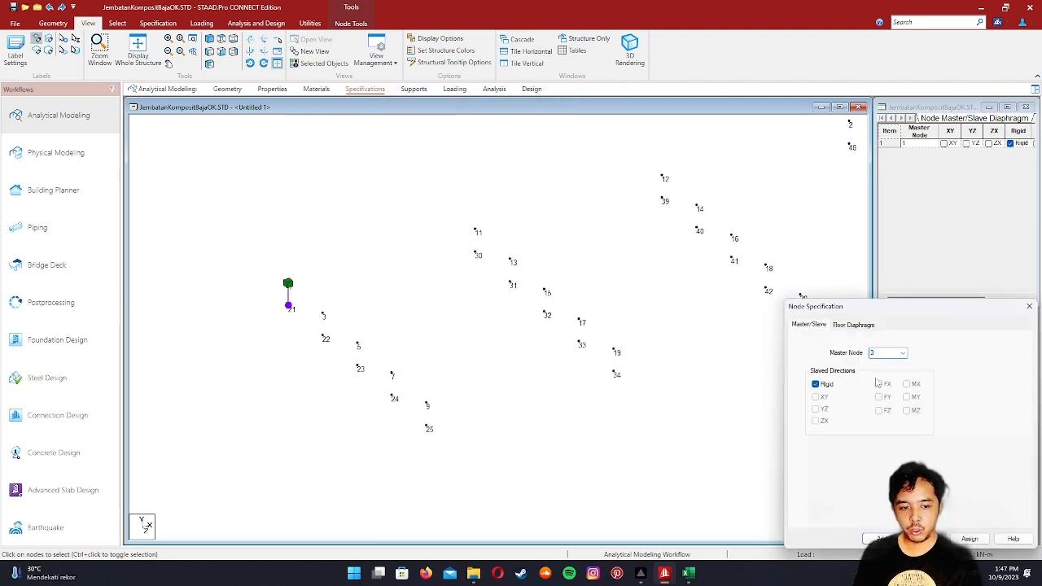
pyautogui.click(880, 539)
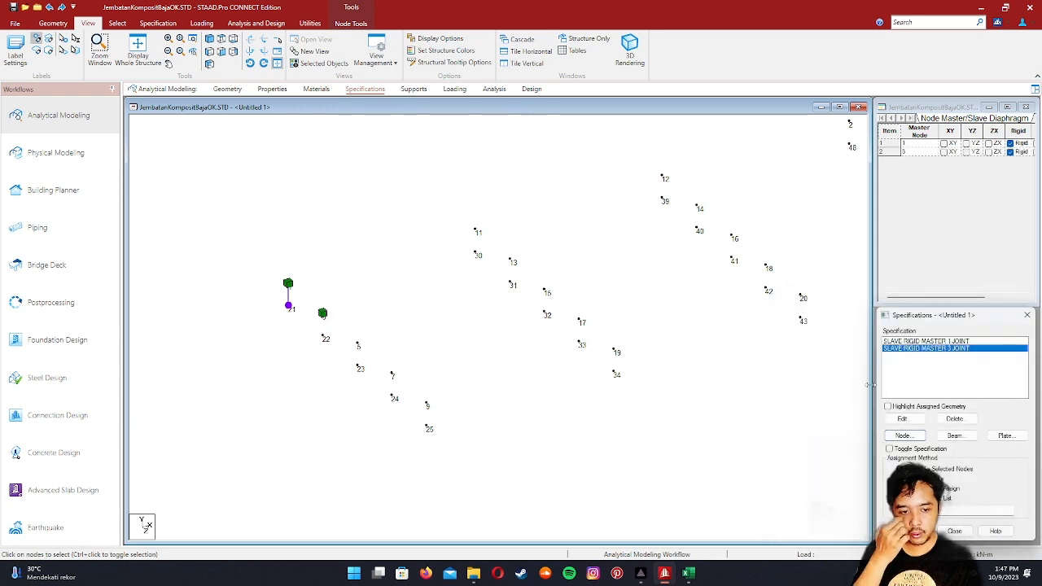
pyautogui.click(324, 339)
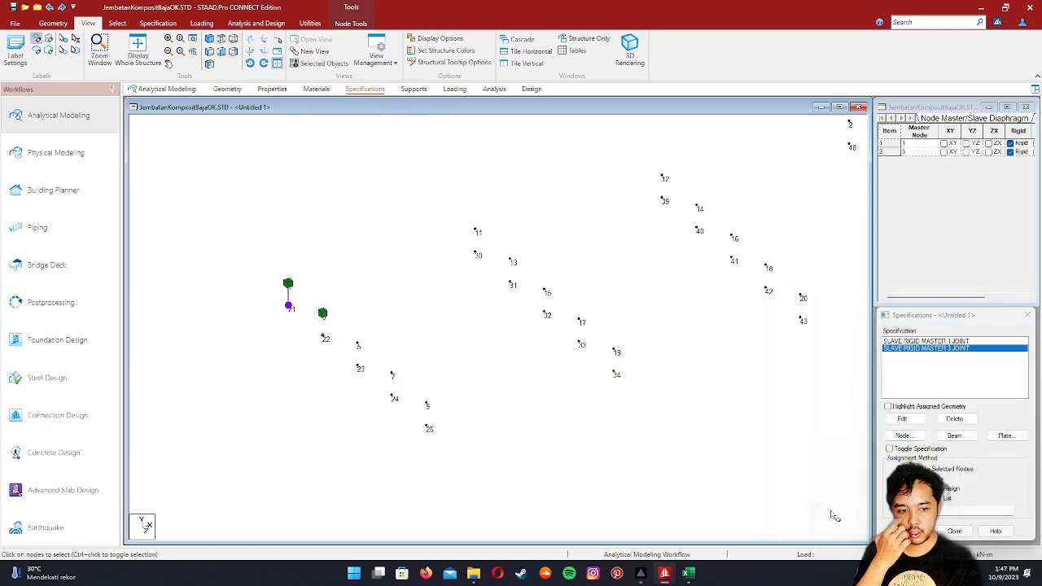
pyautogui.click(914, 531)
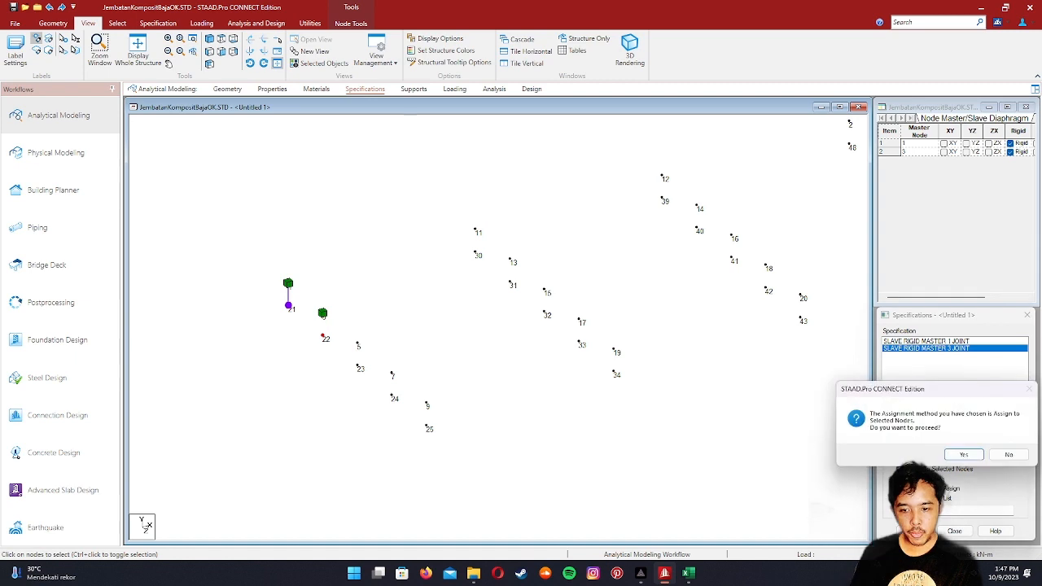
pyautogui.click(961, 456)
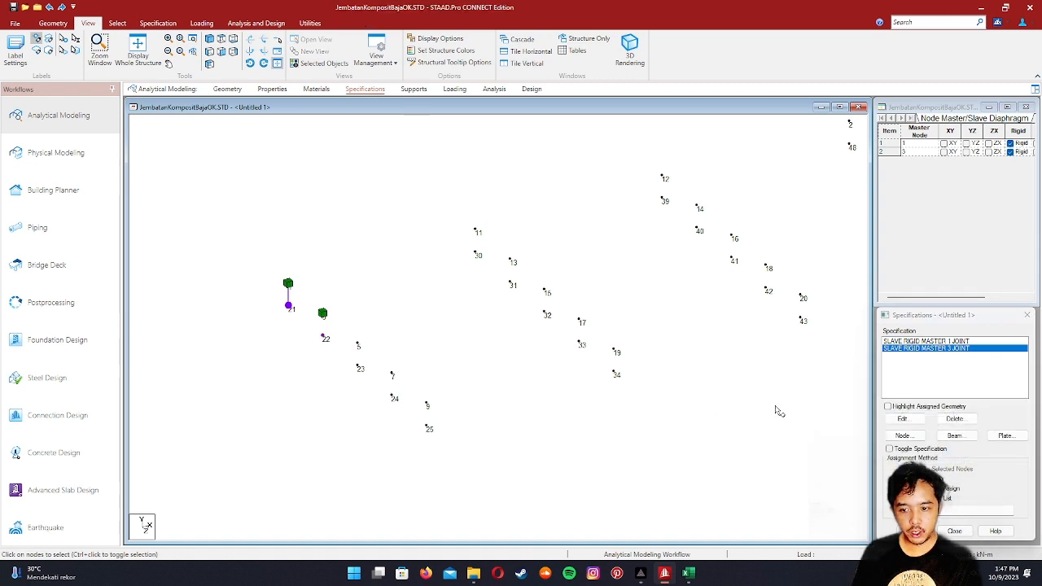
pyautogui.click(921, 342)
pyautogui.click(912, 350)
# - Create a rigid master/slave specification with master node 5 and assign it to node 23
pyautogui.click(913, 437)
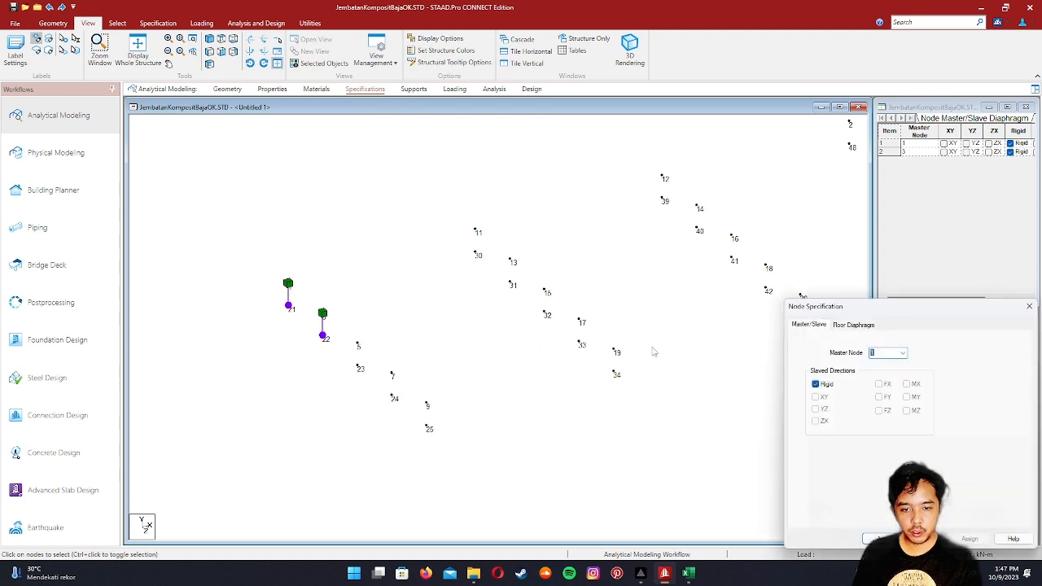
pyautogui.write('5')
pyautogui.press('Return')
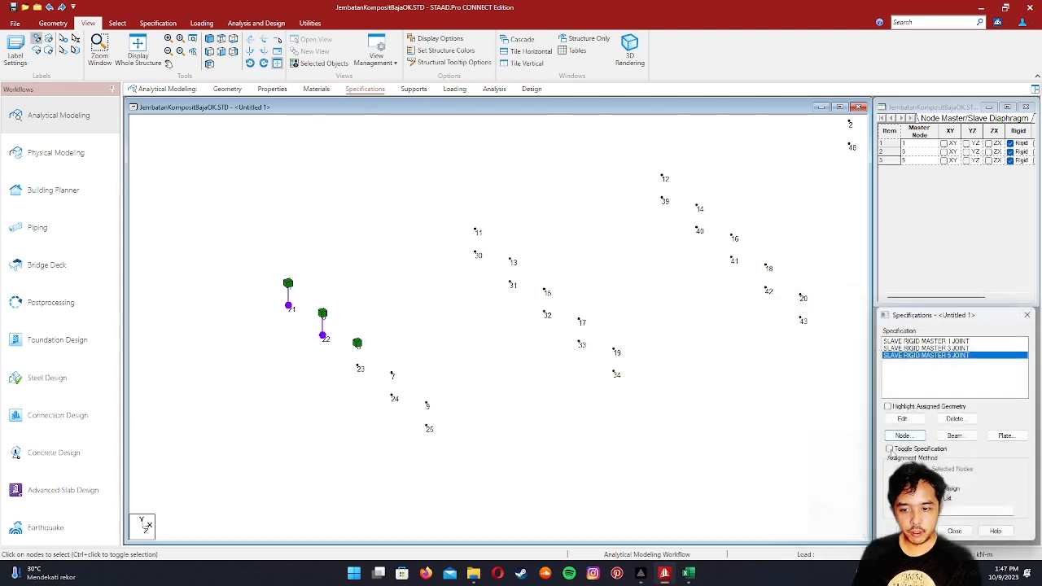
pyautogui.click(359, 373)
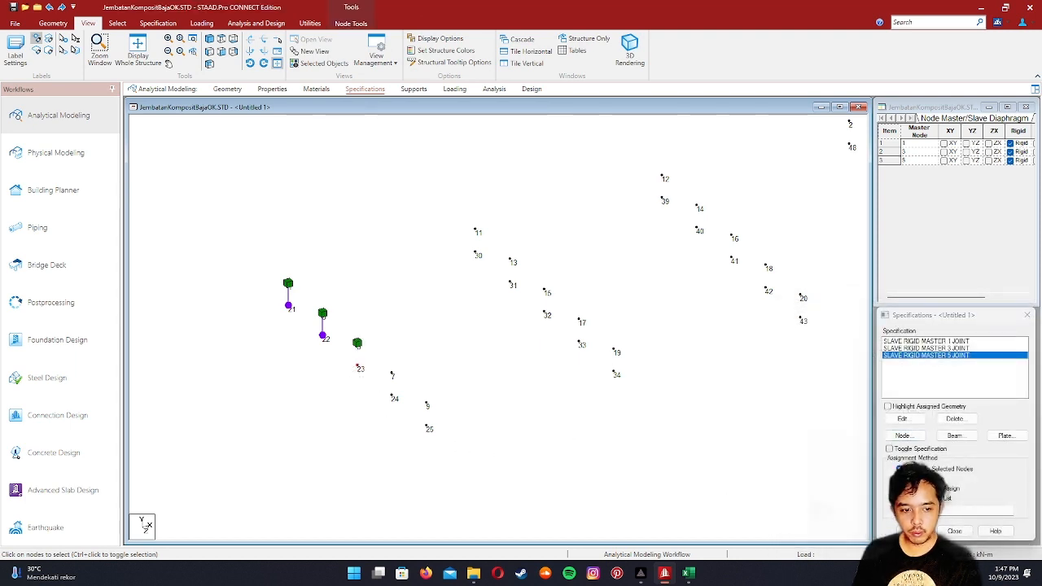
pyautogui.click(913, 531)
pyautogui.click(964, 455)
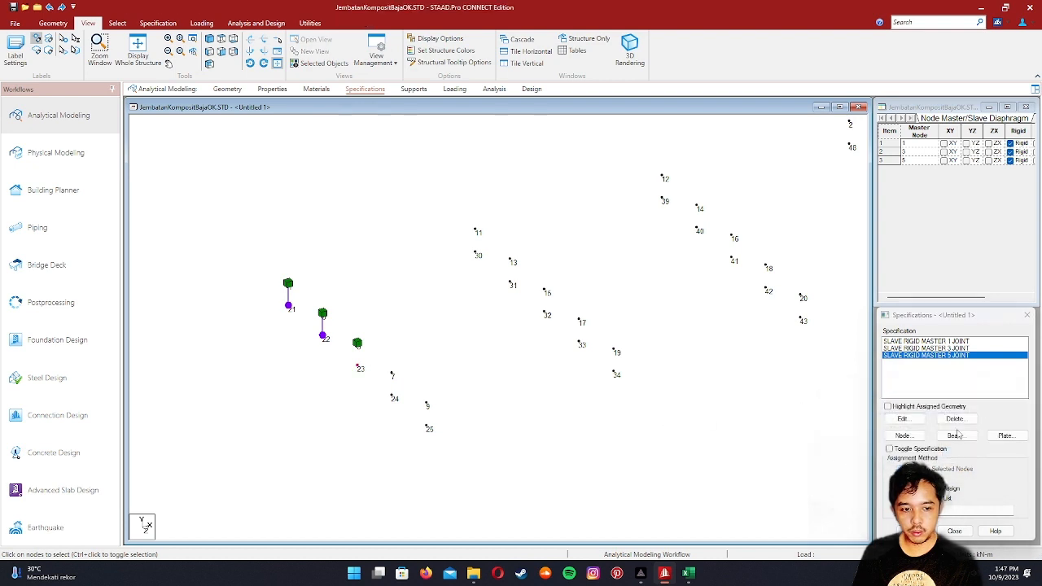
# - Create a rigid master/slave specification with master node 7 and assign it to node 24
pyautogui.click(904, 435)
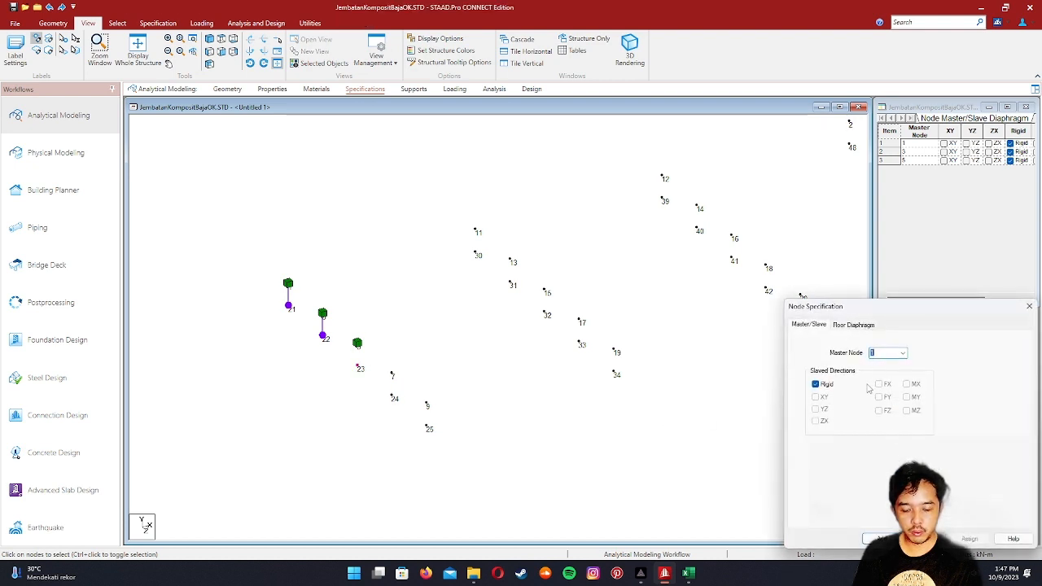
pyautogui.click(878, 539)
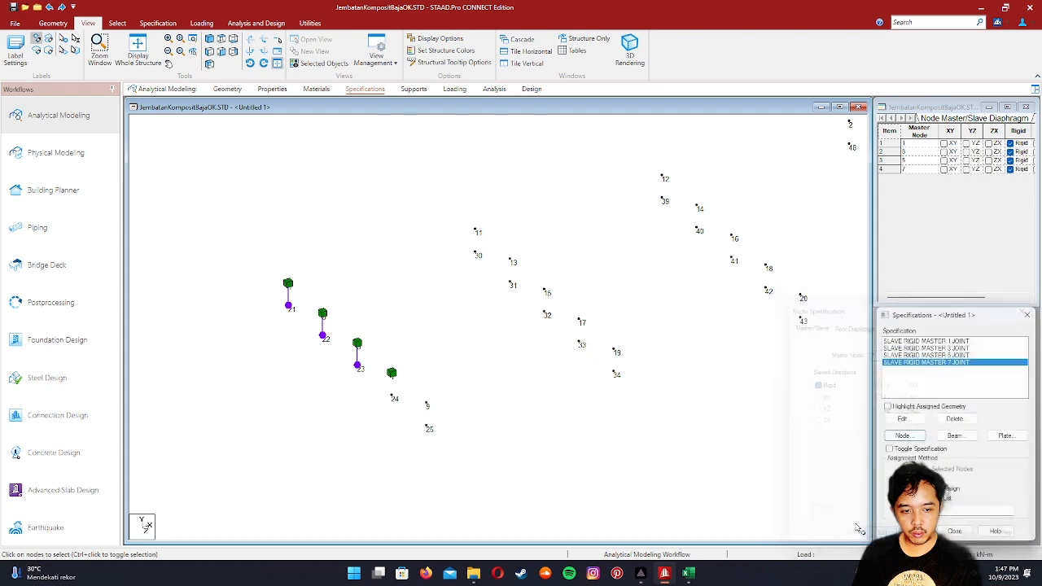
pyautogui.click(394, 399)
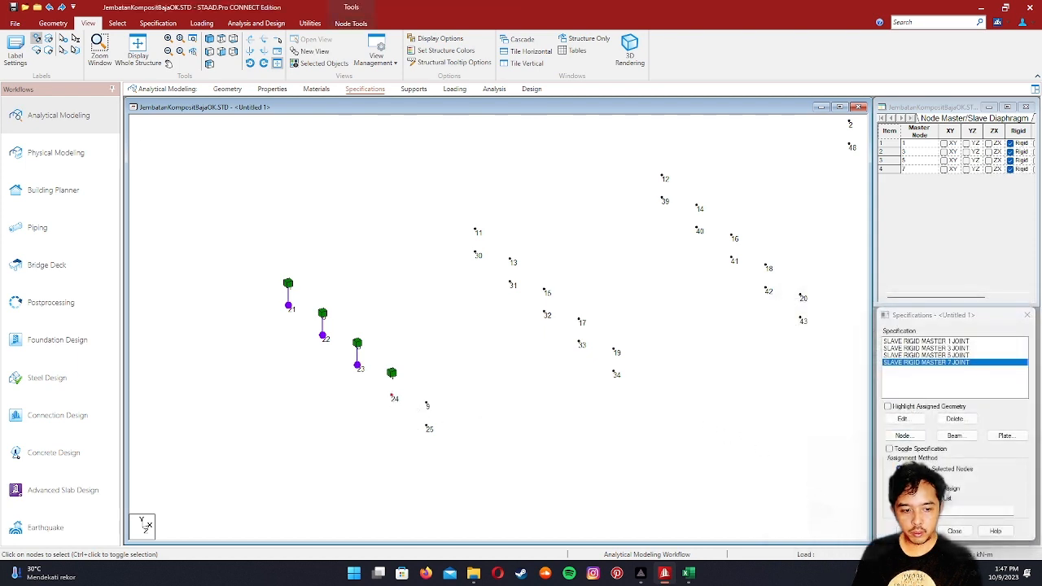
pyautogui.click(908, 532)
pyautogui.click(967, 455)
pyautogui.click(538, 403)
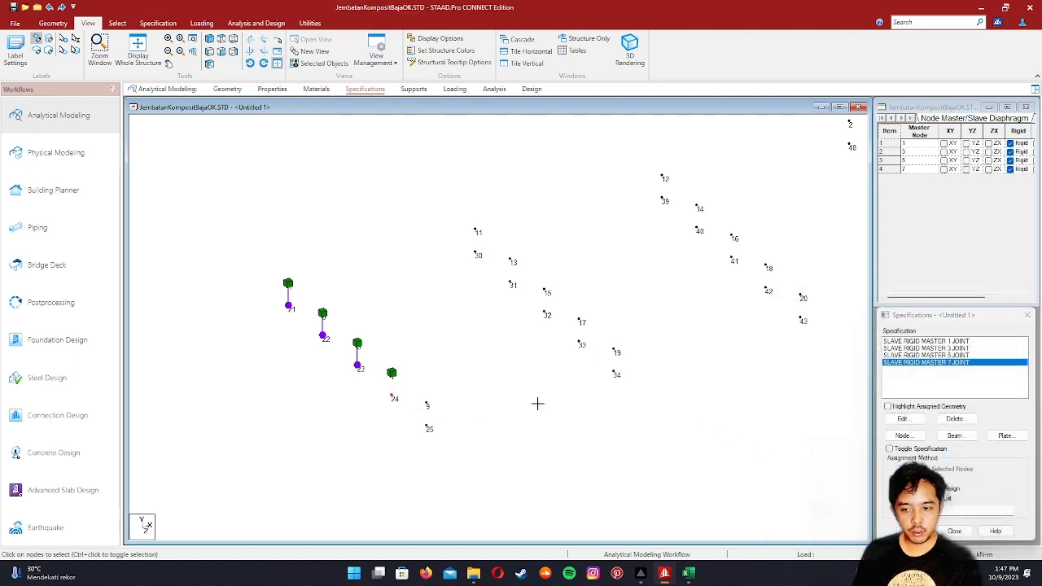
# - Create a rigid master/slave specification with master node 9 and assign it to node 25
pyautogui.click(905, 435)
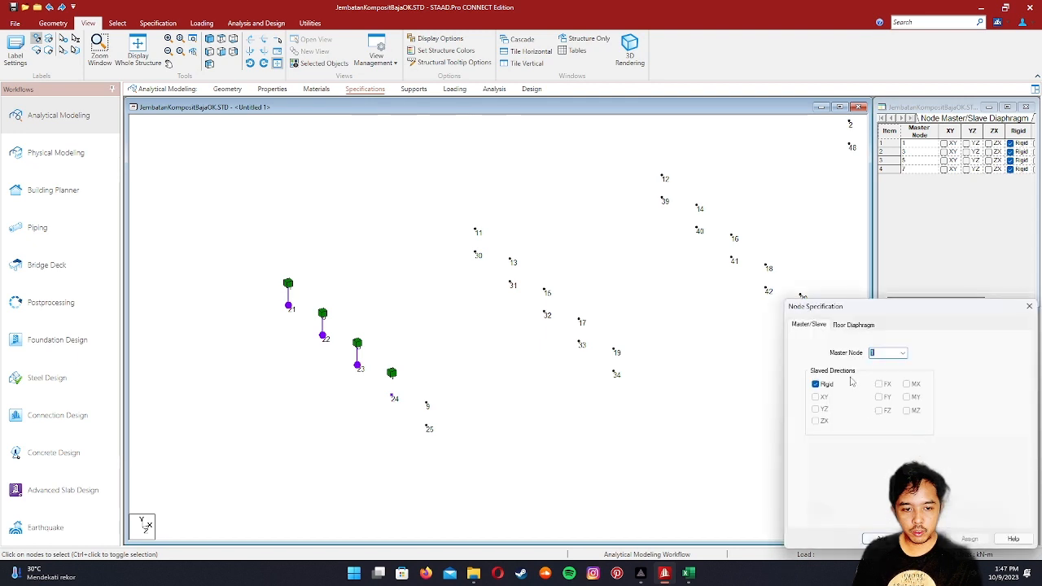
pyautogui.write('9')
pyautogui.press('Return')
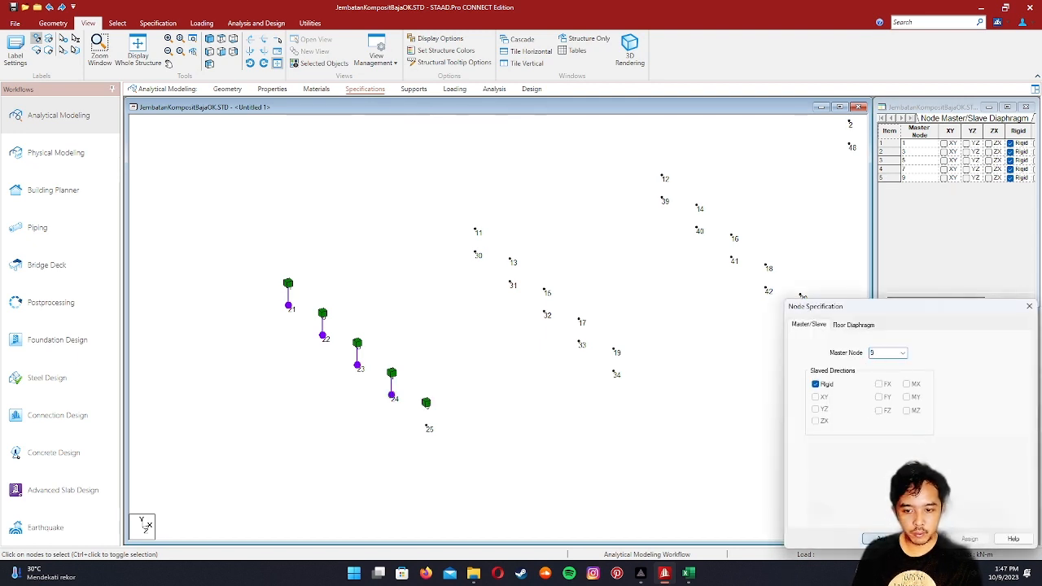
pyautogui.click(425, 424)
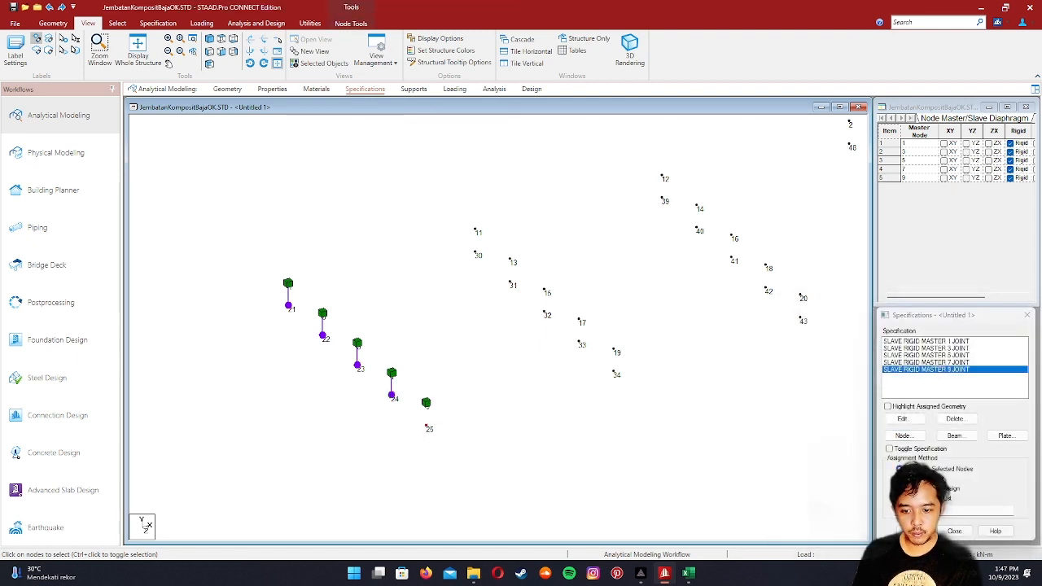
pyautogui.click(908, 531)
pyautogui.click(964, 454)
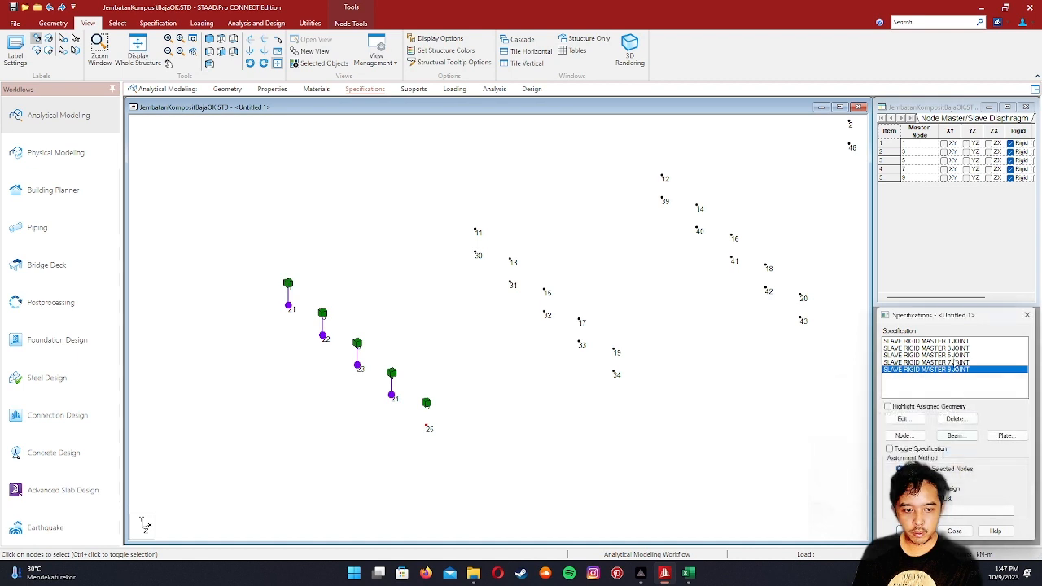
pyautogui.click(948, 363)
pyautogui.click(907, 372)
# - Save the modified structure with the five rigid master/slave links on the first row of nodes
pyautogui.scroll(-3, 505, 433)
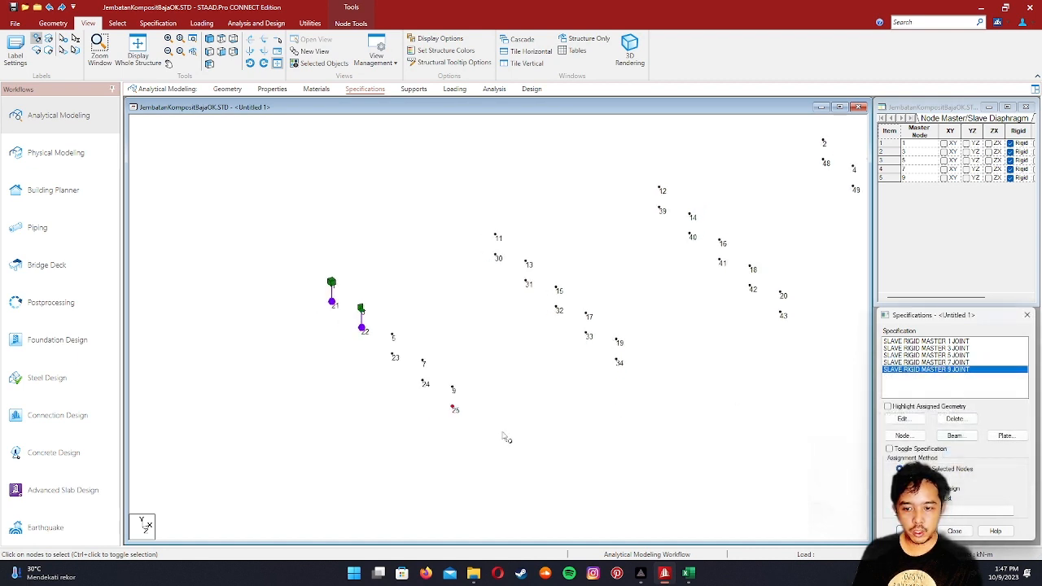
pyautogui.moveTo(685, 376); pyautogui.dragTo(490, 409, button='middle')
pyautogui.scroll(-1, 490, 409)
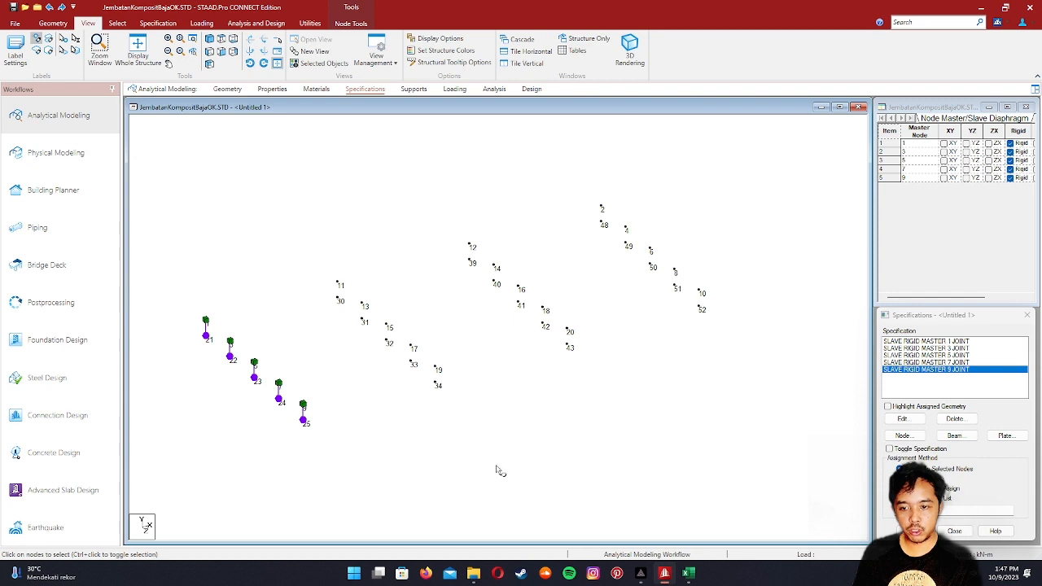
pyautogui.scroll(2, 416, 378)
pyautogui.scroll(-2, 417, 378)
pyautogui.moveTo(417, 378); pyautogui.dragTo(446, 387, button='middle')
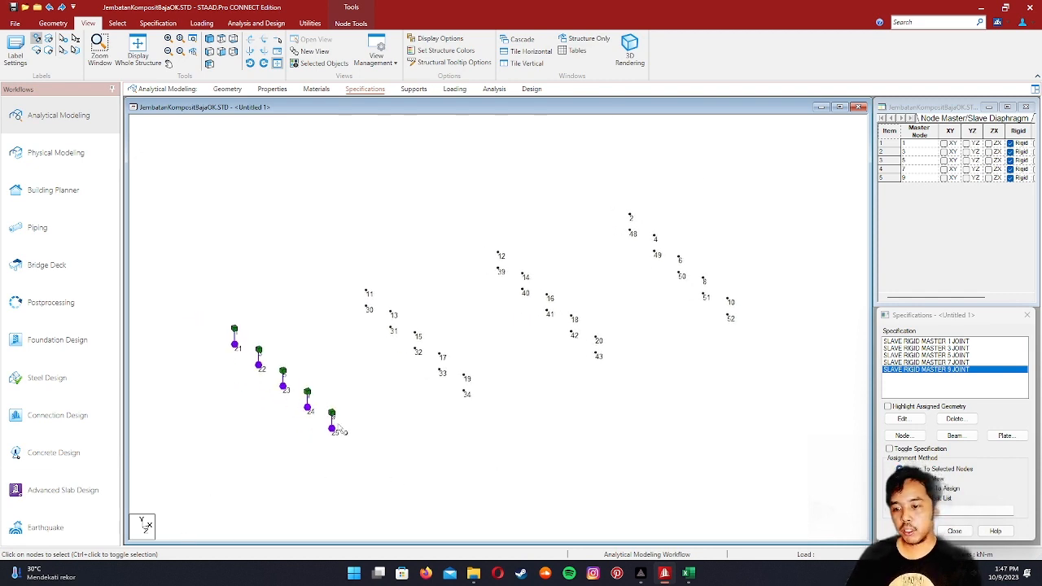
pyautogui.scroll(1, 337, 419)
pyautogui.click(15, 11)
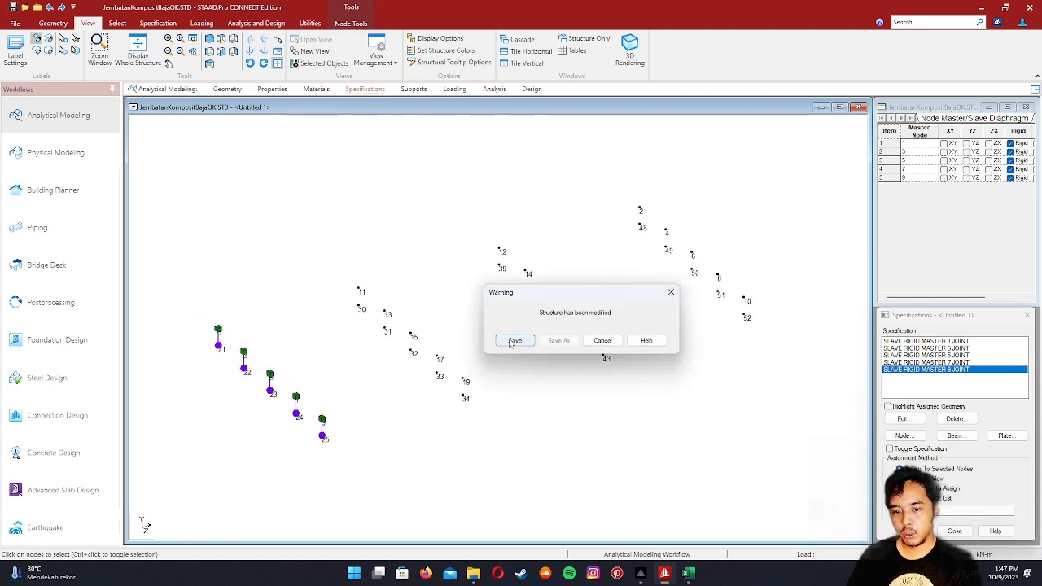
pyautogui.click(512, 340)
# - Save the model again and open its command file for editing
pyautogui.scroll(-2, 481, 326)
pyautogui.moveTo(534, 379); pyautogui.dragTo(646, 366, button='middle')
pyautogui.scroll(1, 613, 345)
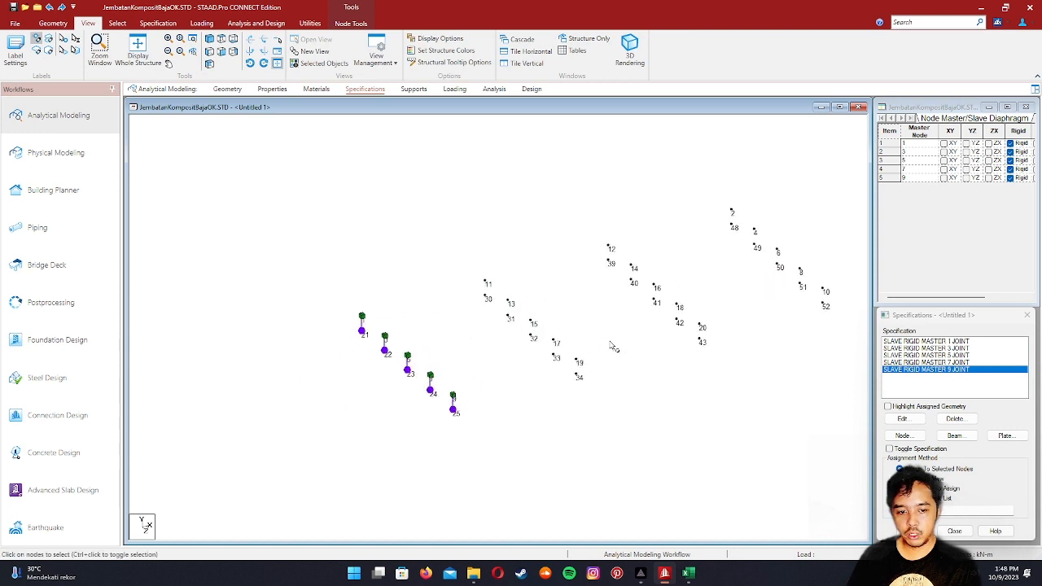
pyautogui.scroll(1, 549, 328)
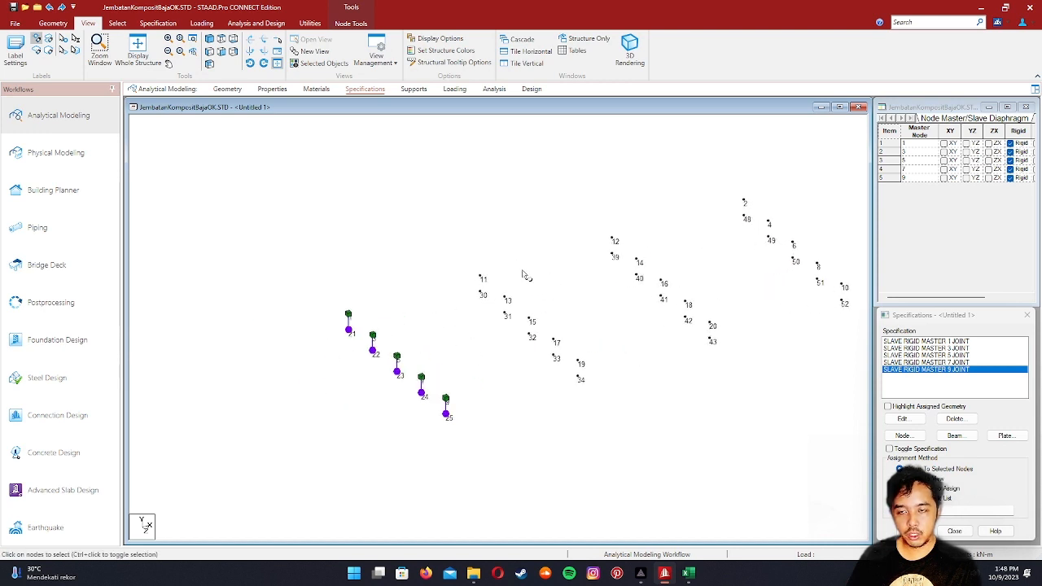
pyautogui.click(13, 6)
pyautogui.click(555, 306)
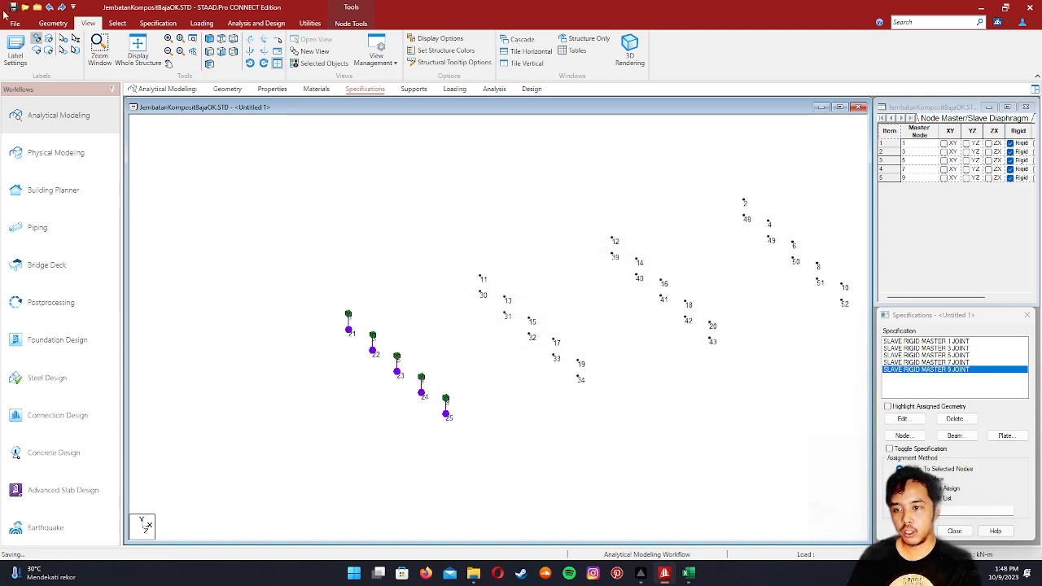
pyautogui.click(311, 23)
pyautogui.click(286, 50)
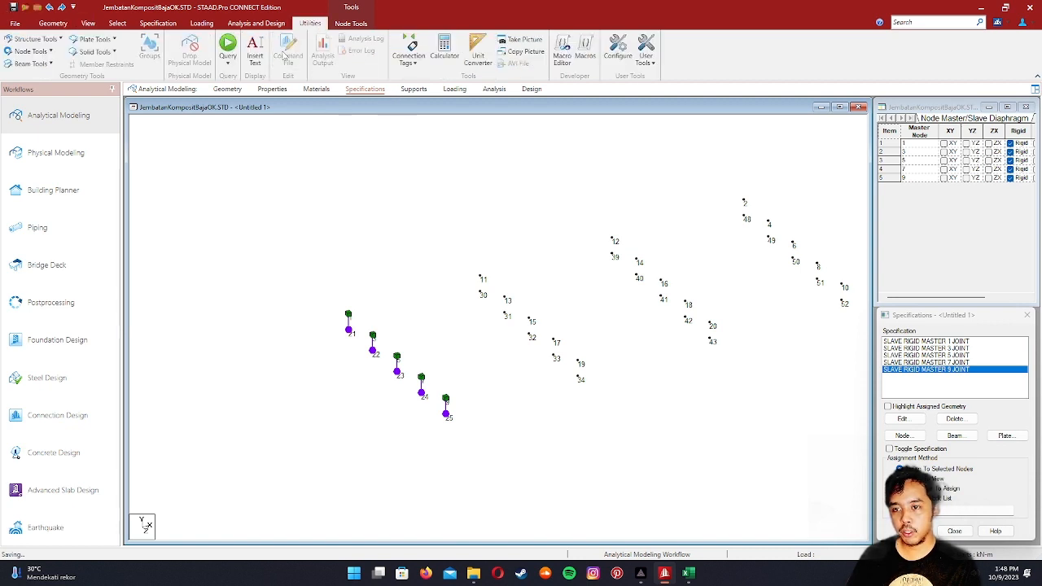
# - Move the command file editor aside, collapse its contents pane, and narrow the window so the remaining node numbers are exposed
pyautogui.moveTo(409, 93); pyautogui.dragTo(250, 93)
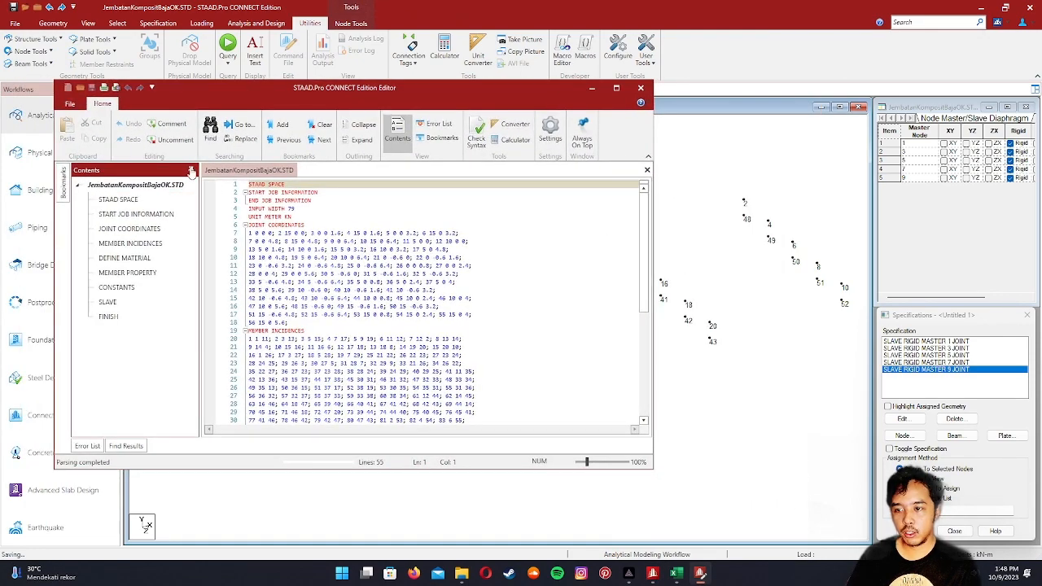
pyautogui.click(191, 172)
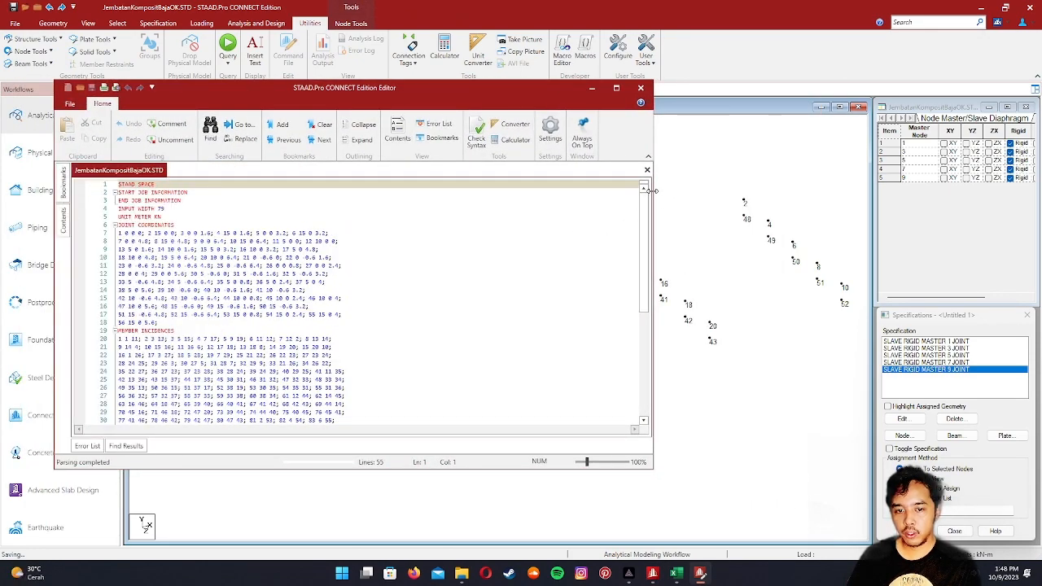
pyautogui.moveTo(654, 191); pyautogui.dragTo(471, 190)
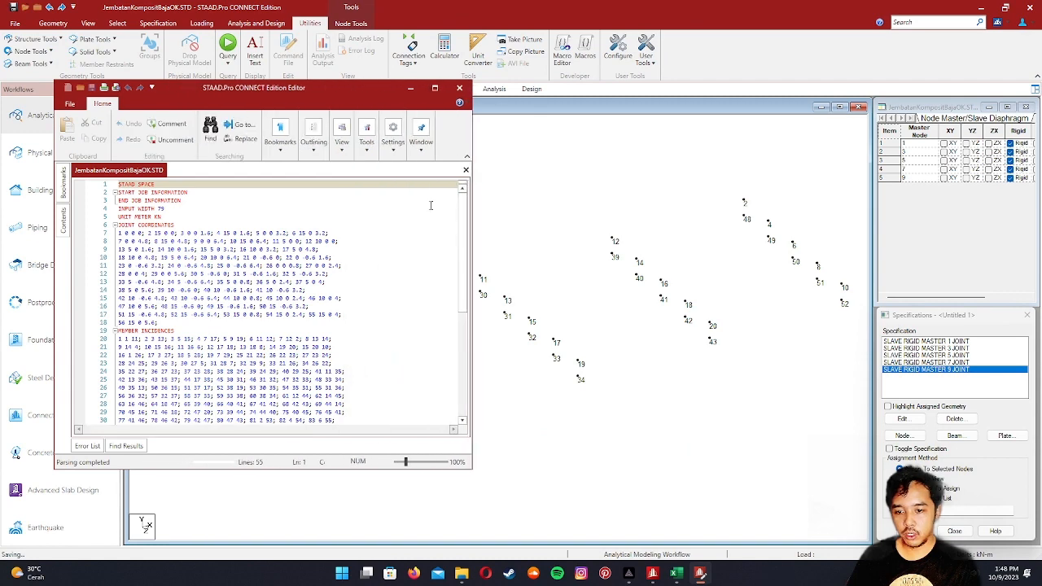
# - Examine the command file from the joint coordinates to the end and select the five SLAVE RIGID lines for masters 1 to 9
pyautogui.scroll(-8, 305, 413)
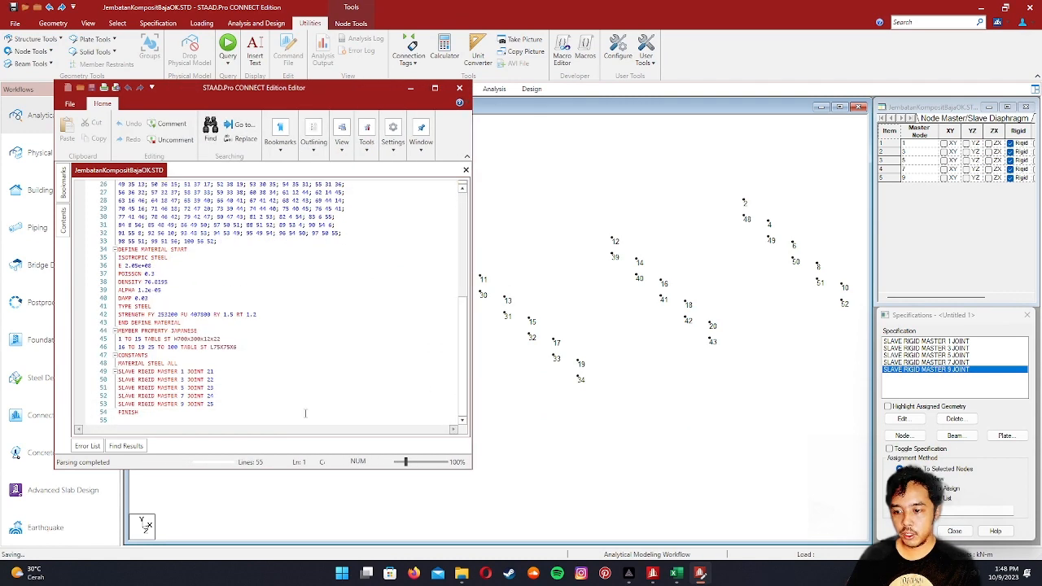
pyautogui.scroll(3, 245, 403)
pyautogui.scroll(-3, 273, 405)
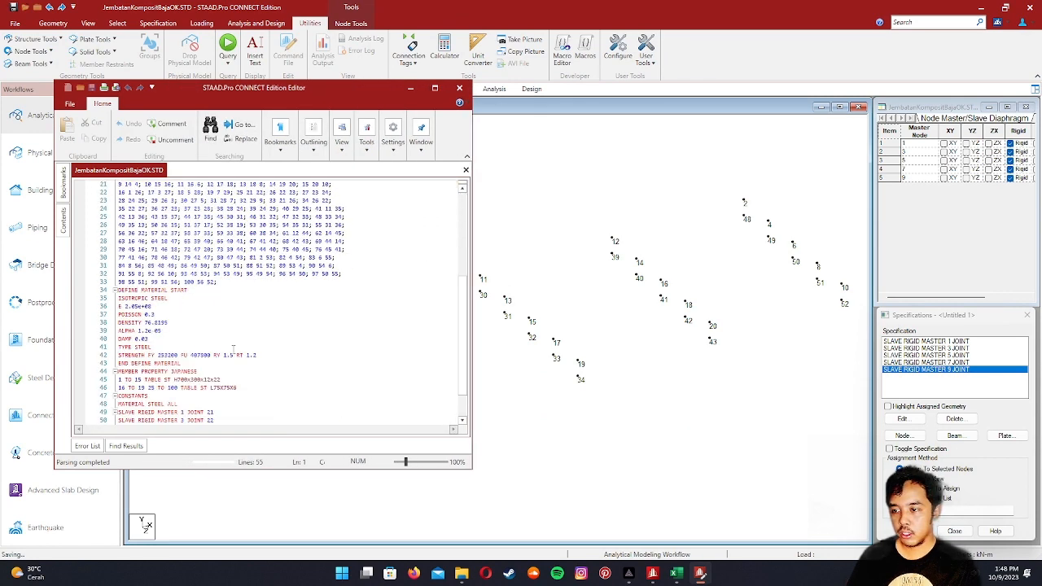
pyautogui.scroll(4, 193, 389)
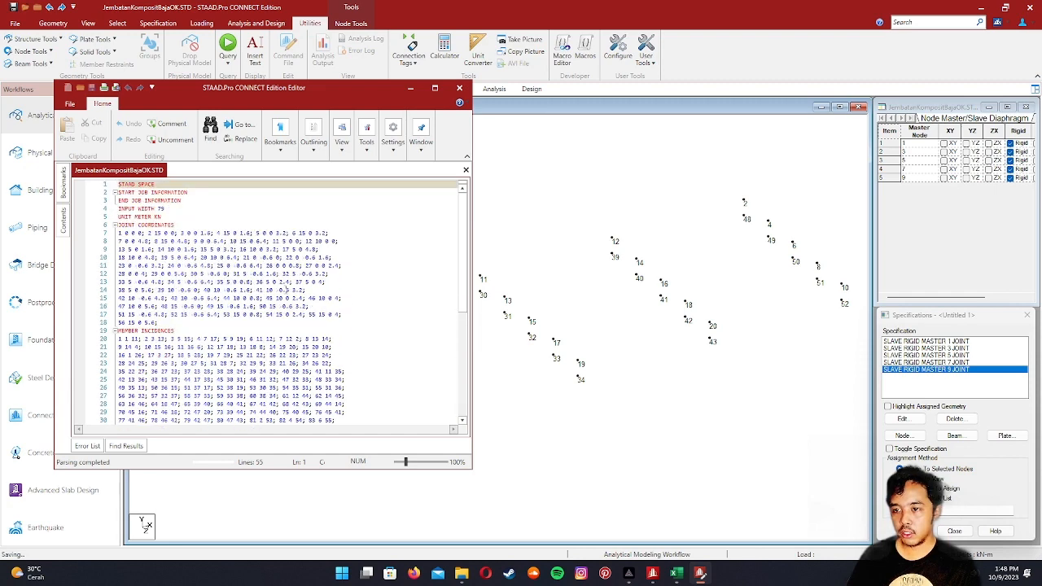
pyautogui.scroll(-4, 182, 395)
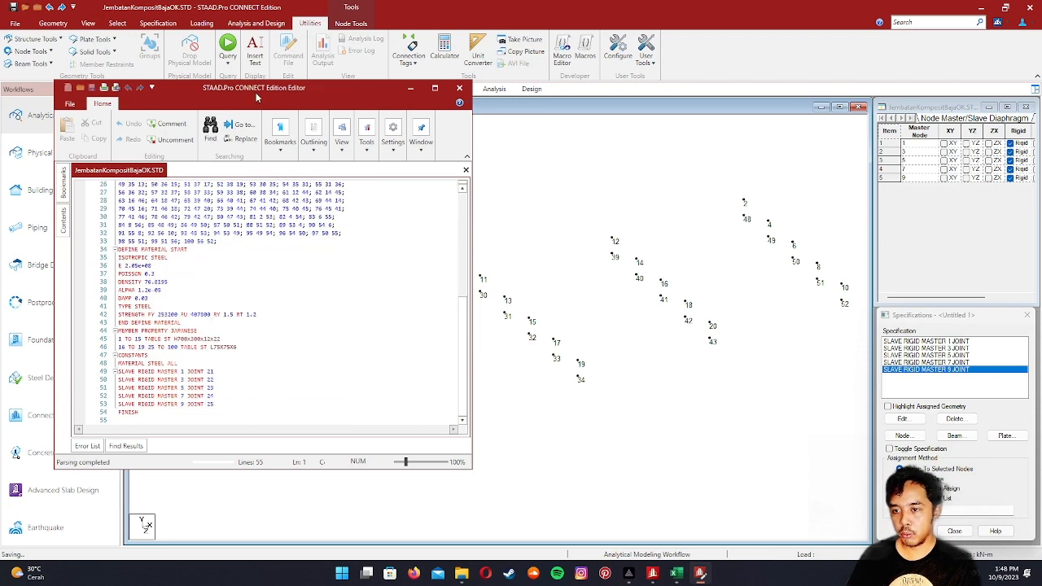
pyautogui.scroll(8, 188, 356)
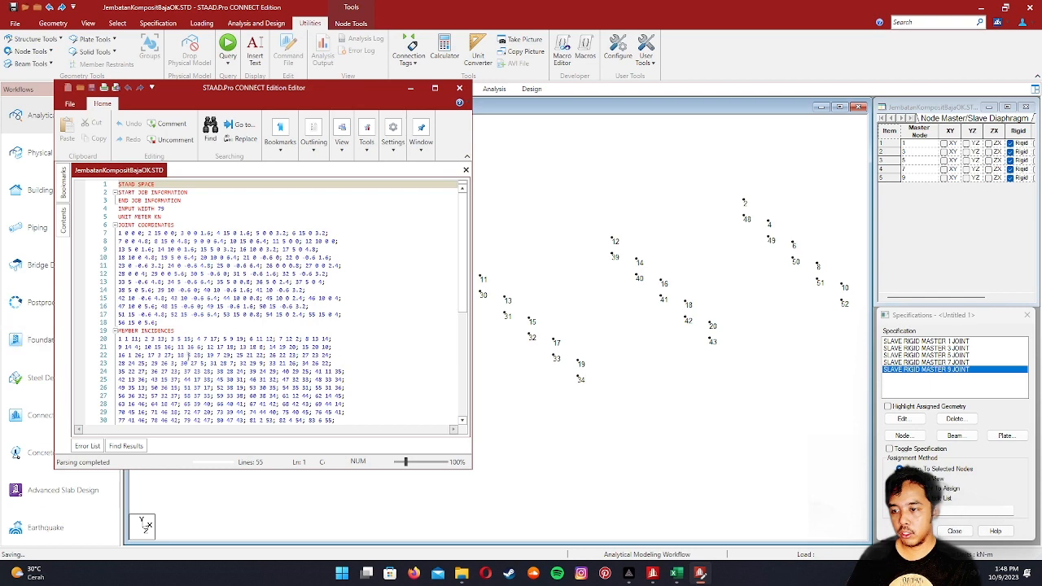
pyautogui.scroll(-8, 234, 267)
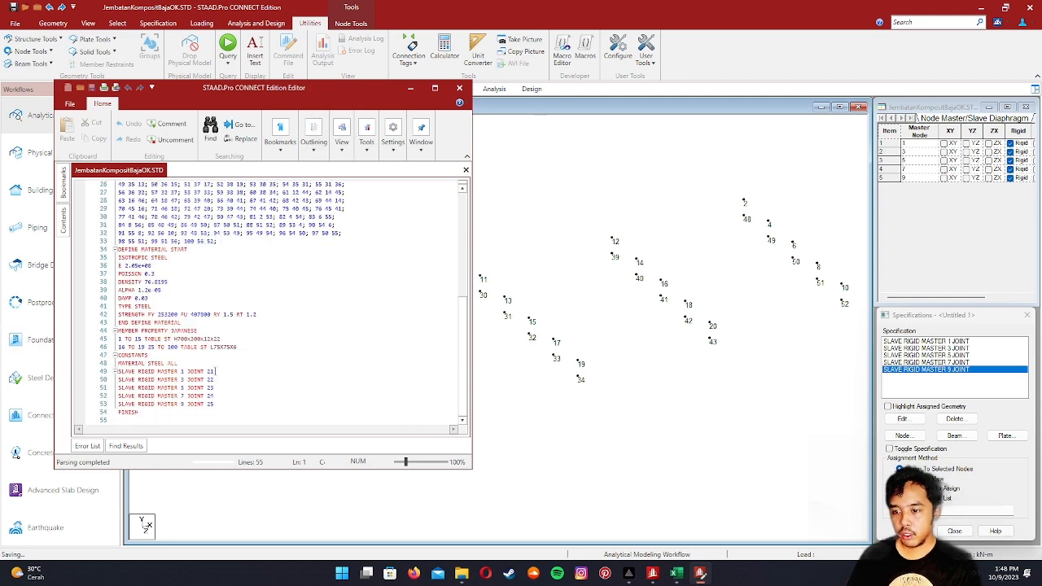
pyautogui.moveTo(214, 405); pyautogui.dragTo(118, 371)
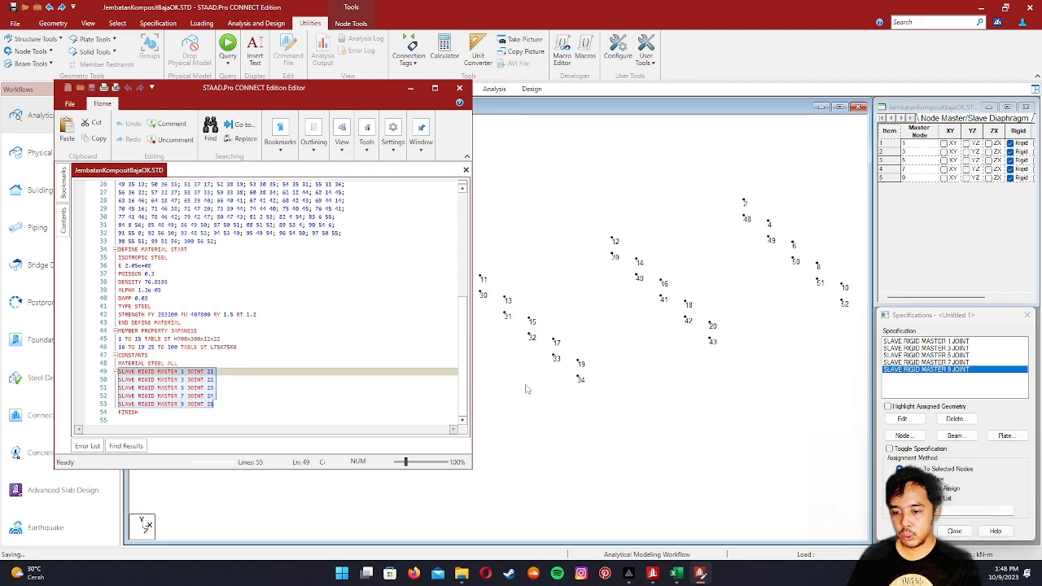
# - Move the editor window clear of the remaining node numbers and add two blank lines below the SLAVE RIGID MASTER 9 line
pyautogui.moveTo(244, 95)
pyautogui.mouseDown()
pyautogui.moveTo(697, 92)
pyautogui.moveTo(735, 68)
pyautogui.moveTo(232, 86)
pyautogui.mouseUp()
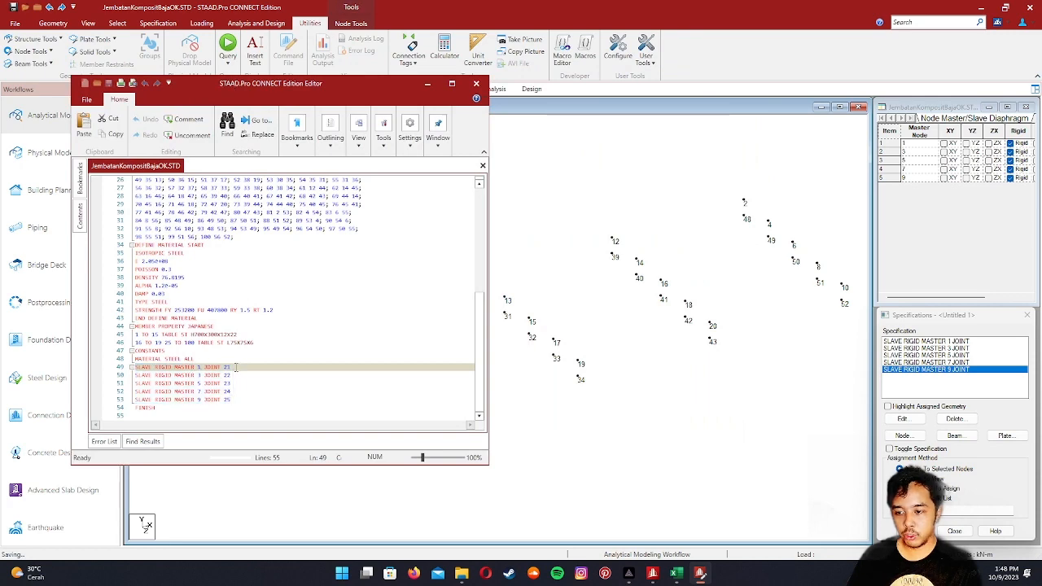
pyautogui.moveTo(325, 84); pyautogui.dragTo(775, 86)
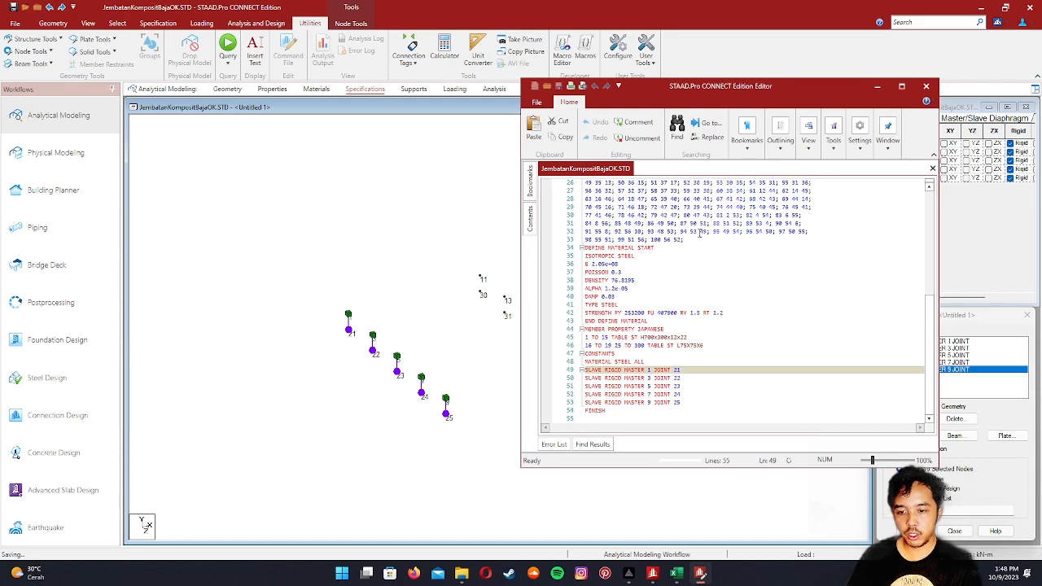
pyautogui.moveTo(718, 86); pyautogui.dragTo(236, 77)
pyautogui.click(170, 384)
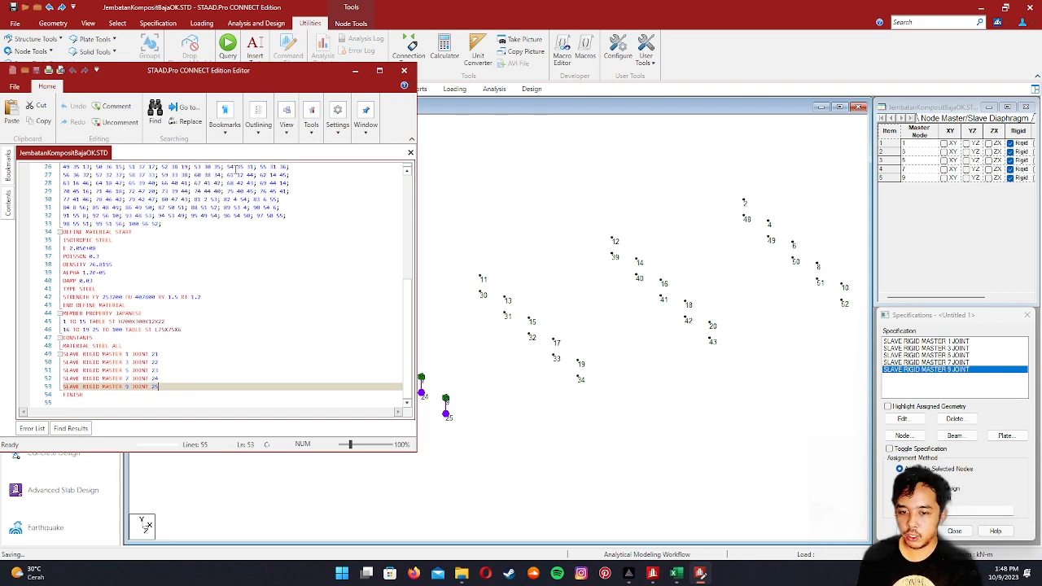
pyautogui.press('Return')
pyautogui.press('Return')
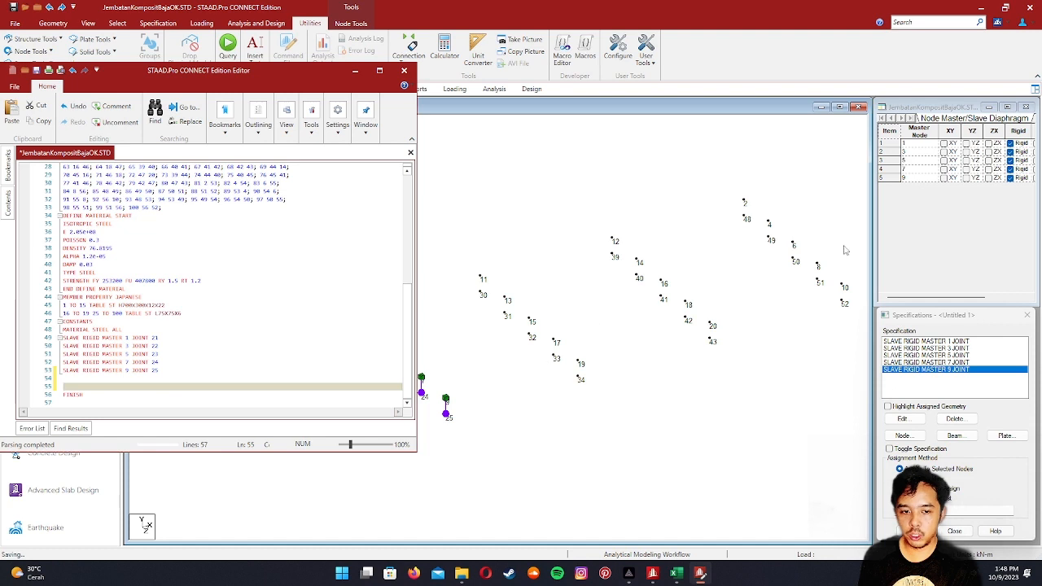
# - Copy the five SLAVE RIGID lines and paste them as three more blocks before FINISH, separated by blank lines
pyautogui.moveTo(159, 371); pyautogui.dragTo(60, 336)
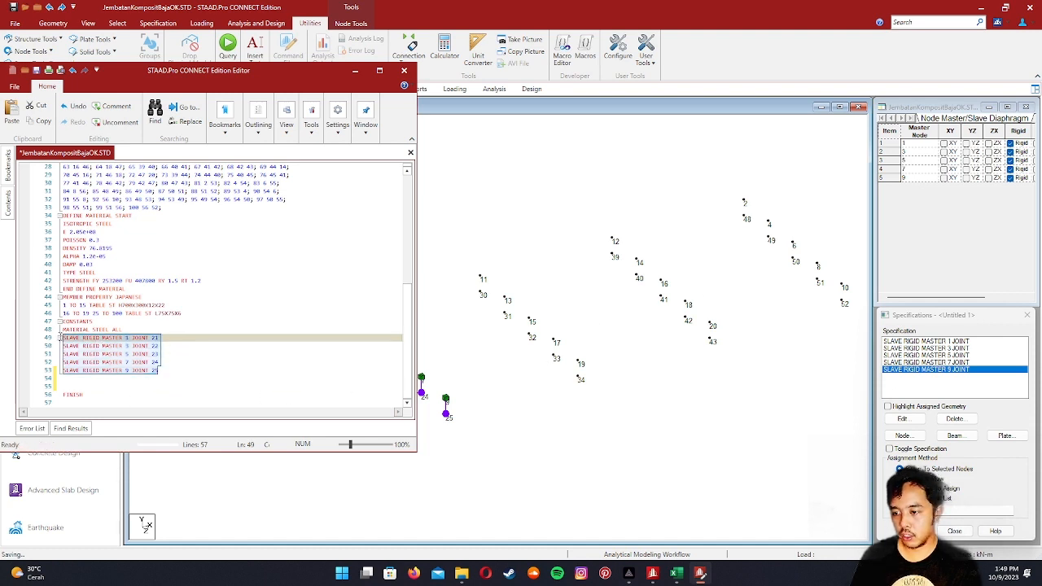
pyautogui.hotkey('ctrl', 'c')
pyautogui.click(73, 388)
pyautogui.hotkey('ctrl', 'v')
pyautogui.press('Return')
pyautogui.press('Return')
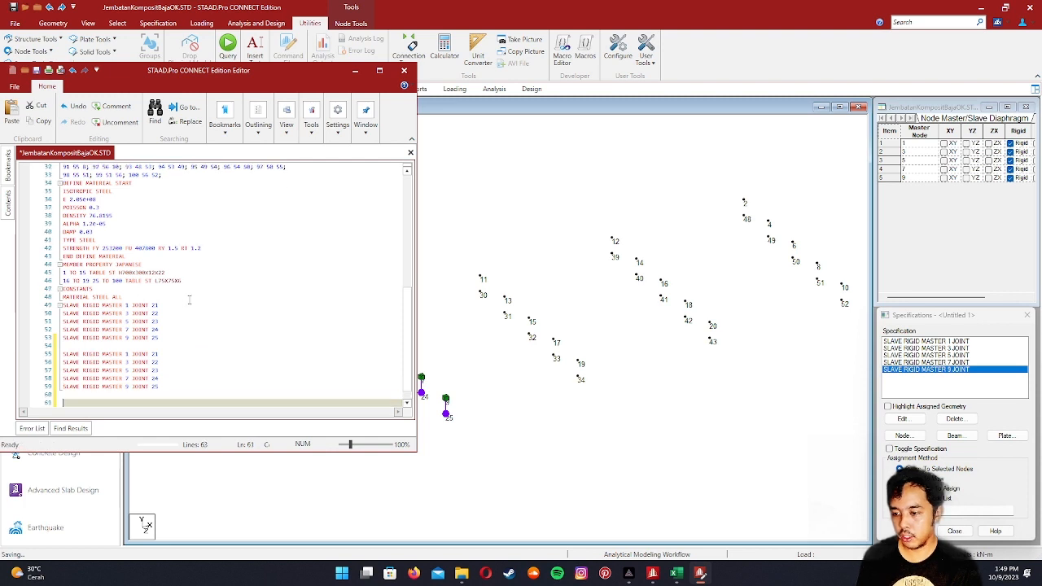
pyautogui.hotkey('ctrl', 'v')
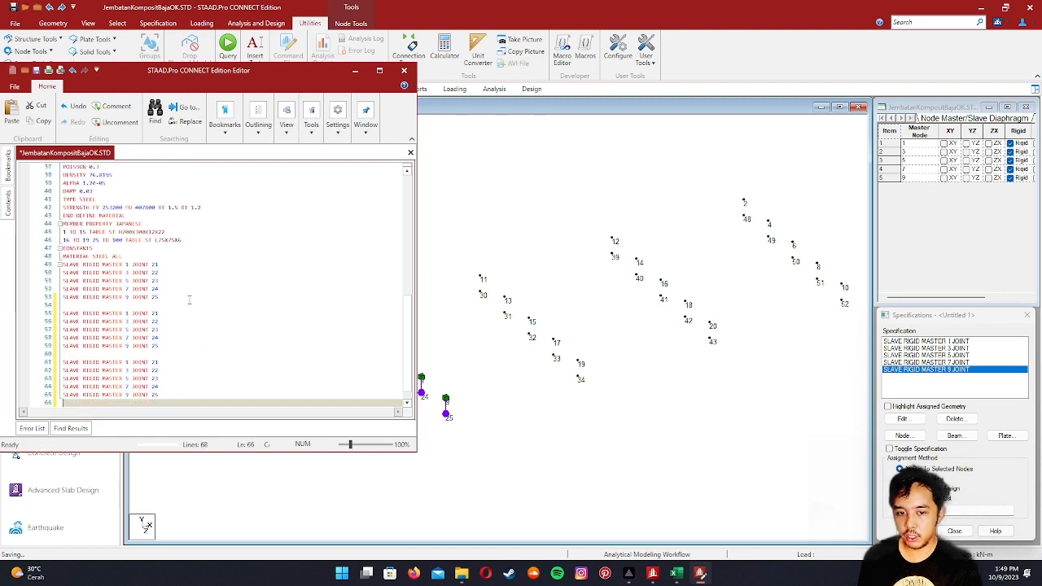
pyautogui.press('Return')
pyautogui.hotkey('ctrl', 'v')
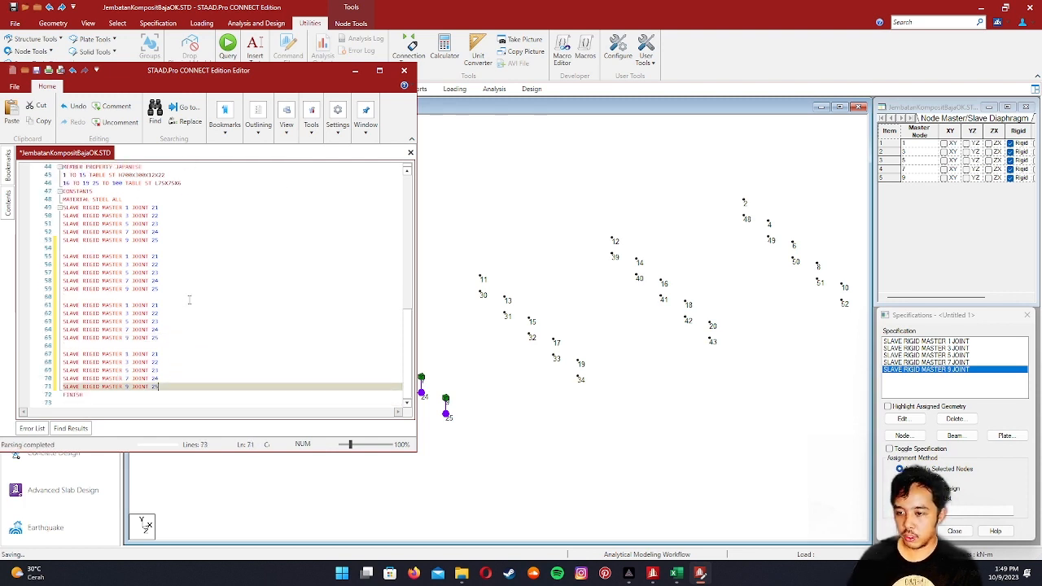
# - Change the master nodes in the second SLAVE RIGID block to 11, 13, 15, 17 and 19
pyautogui.moveTo(279, 72); pyautogui.dragTo(293, 88)
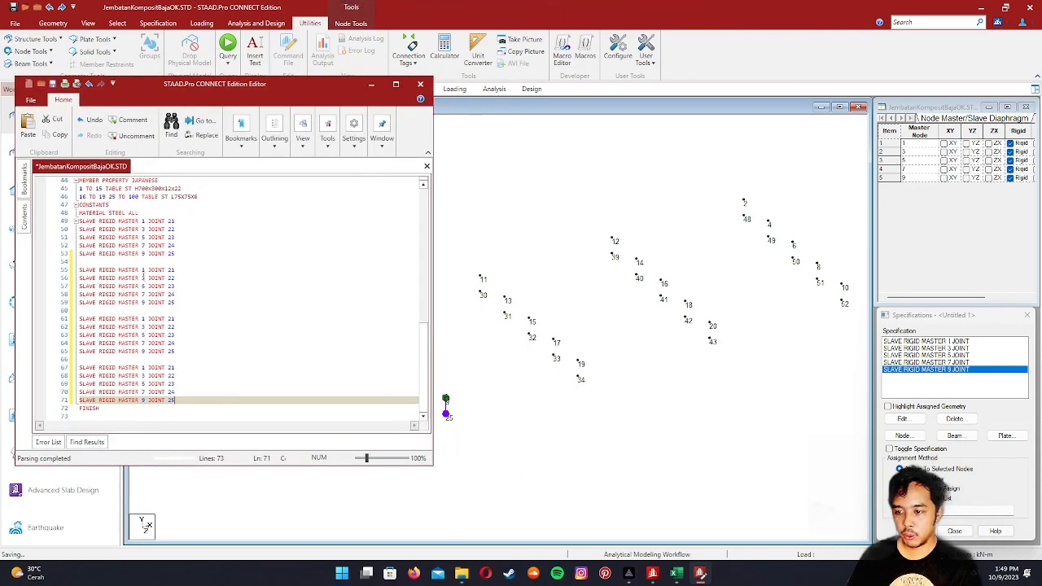
pyautogui.click(143, 271)
pyautogui.write('1')
pyautogui.press('Down')
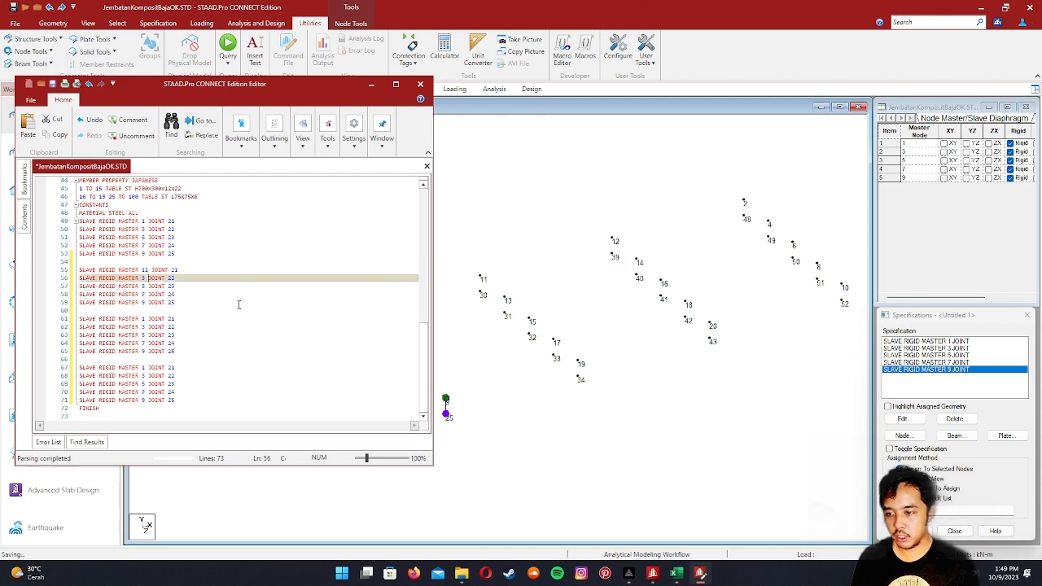
pyautogui.write('1')
pyautogui.press('Down')
pyautogui.write('1')
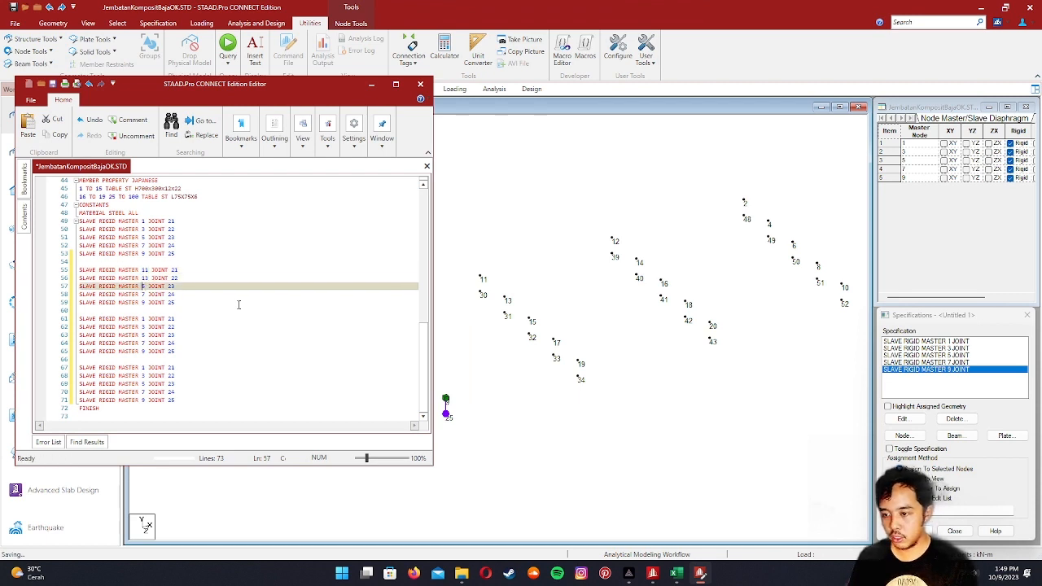
pyautogui.press('Down')
pyautogui.write('1')
pyautogui.press('Down')
pyautogui.write('1')
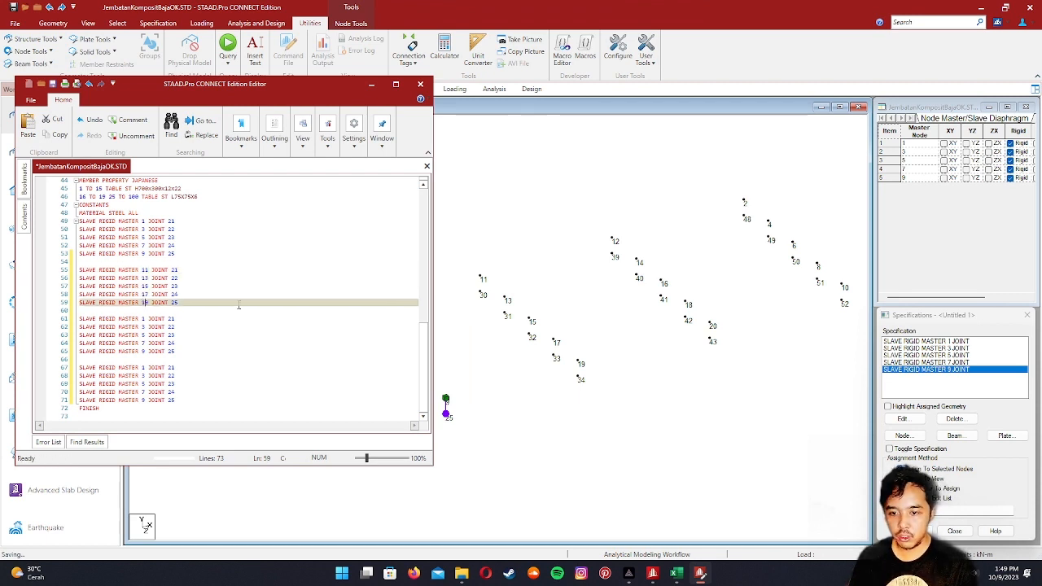
# - Set the slave joints in the second block to 30, 31, 32, 33 and 34 for masters 11 to 19
pyautogui.press('Down')
pyautogui.press('Down')
pyautogui.press('Up')
pyautogui.press('Up')
pyautogui.press('Up')
pyautogui.press('Up')
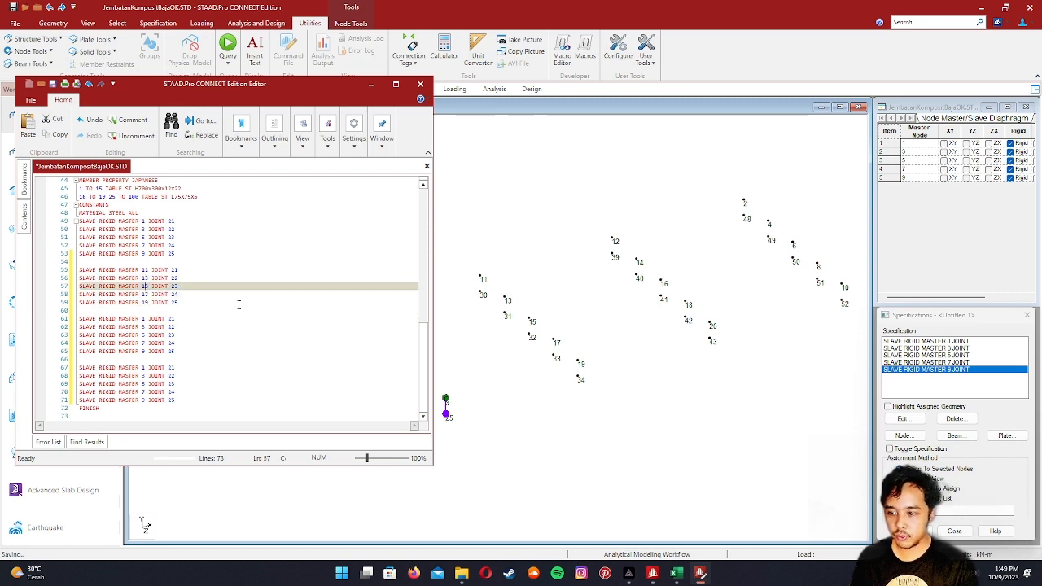
pyautogui.press('Up')
pyautogui.press('Up')
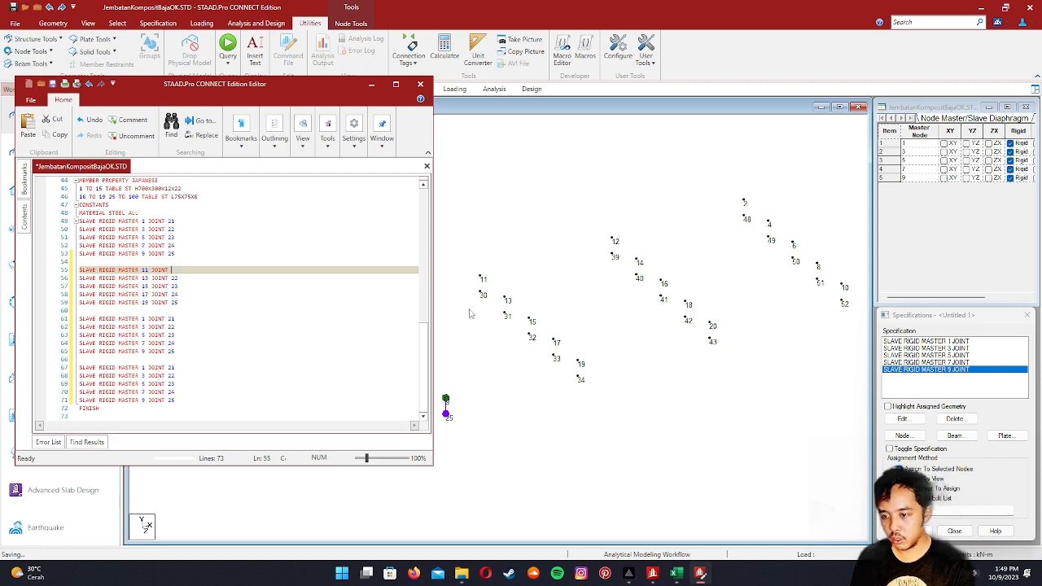
pyautogui.press('Down')
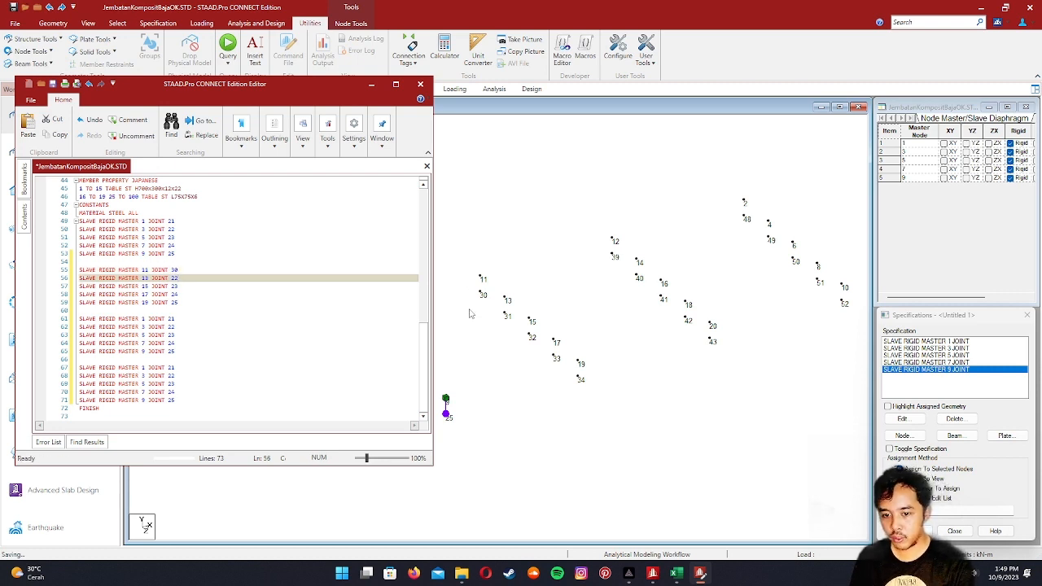
pyautogui.press('BackSpace')
pyautogui.write('31')
pyautogui.press('Down')
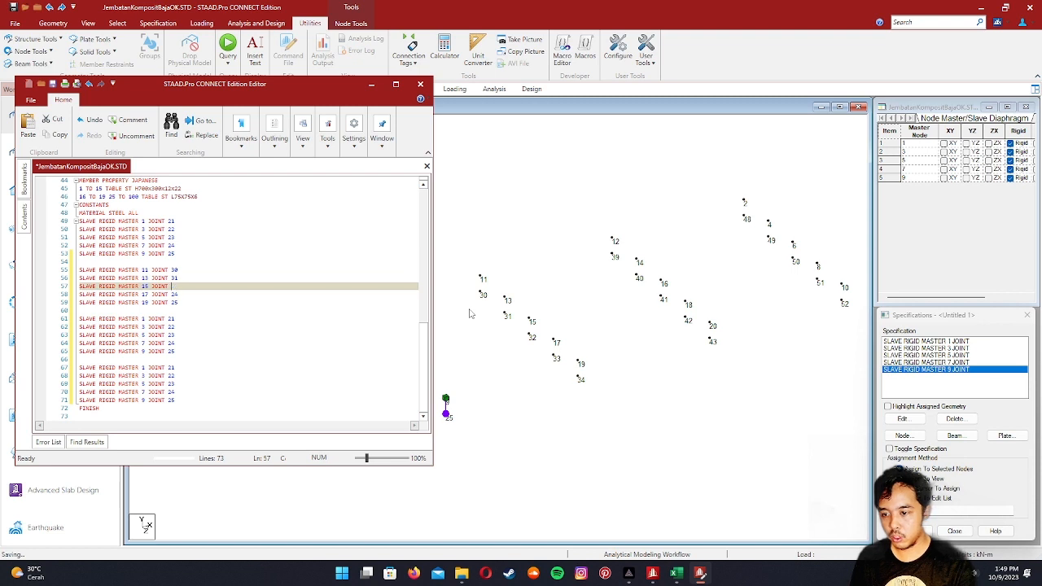
pyautogui.write('32')
pyautogui.press('Down')
pyautogui.write('33')
pyautogui.press('Down')
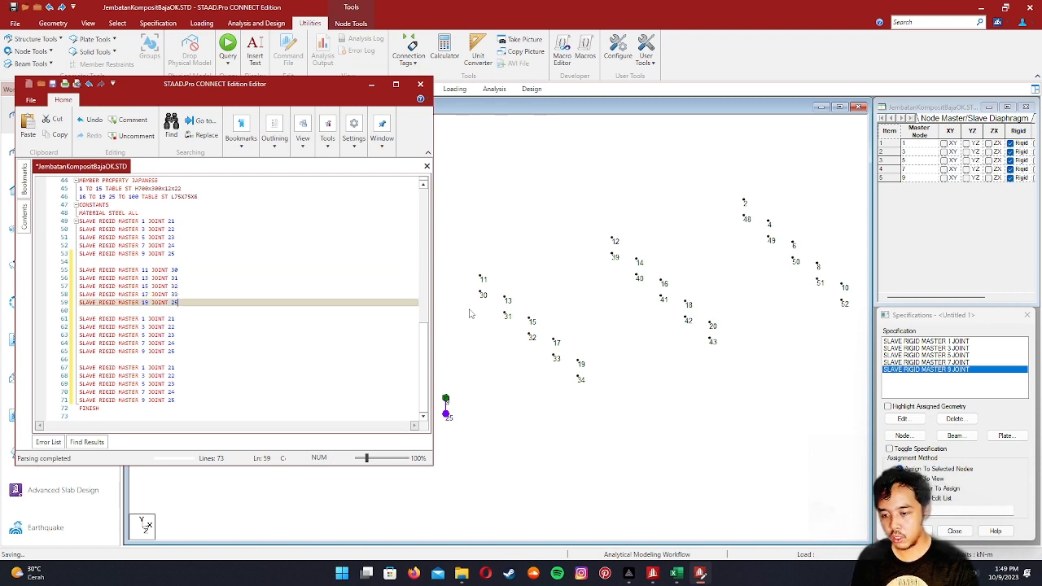
pyautogui.press('BackSpace')
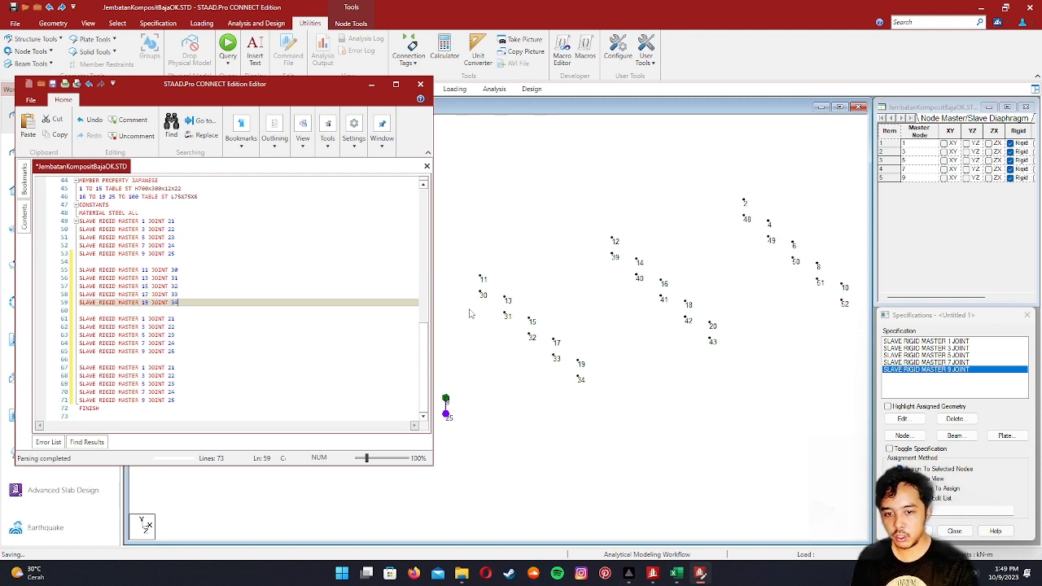
# - Change the master nodes in the third SLAVE RIGID block to 12, 14, 16, 18 and 20
pyautogui.click(148, 324)
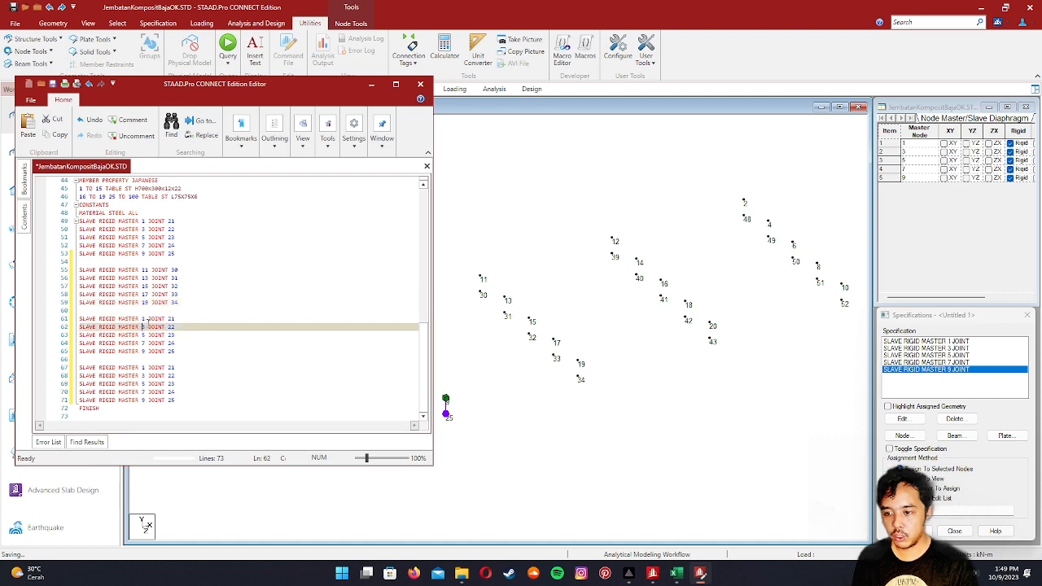
pyautogui.click(147, 322)
pyautogui.write('1')
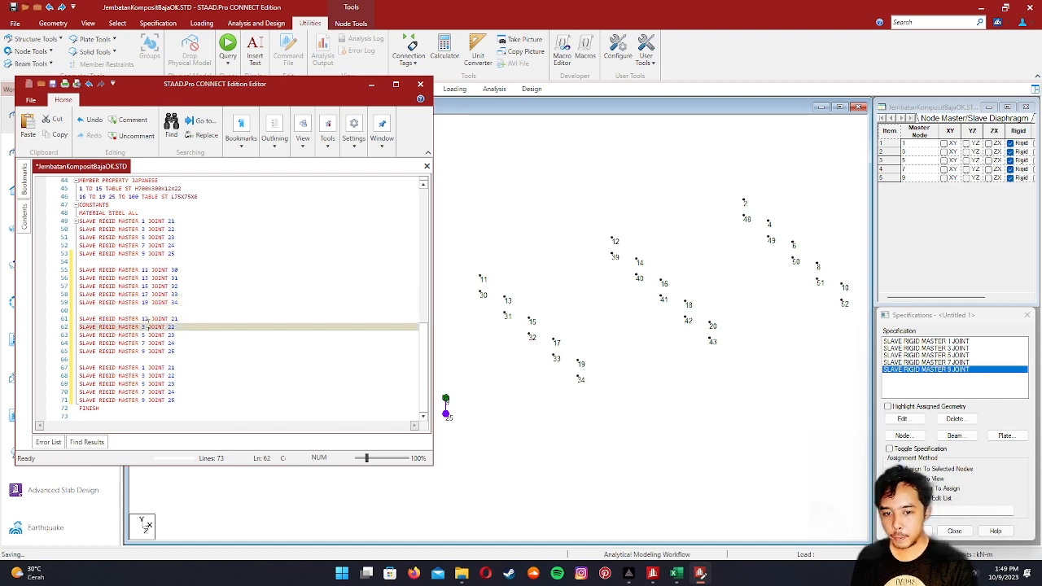
pyautogui.click(145, 327)
pyautogui.press('Down')
pyautogui.press('Left')
pyautogui.write('1')
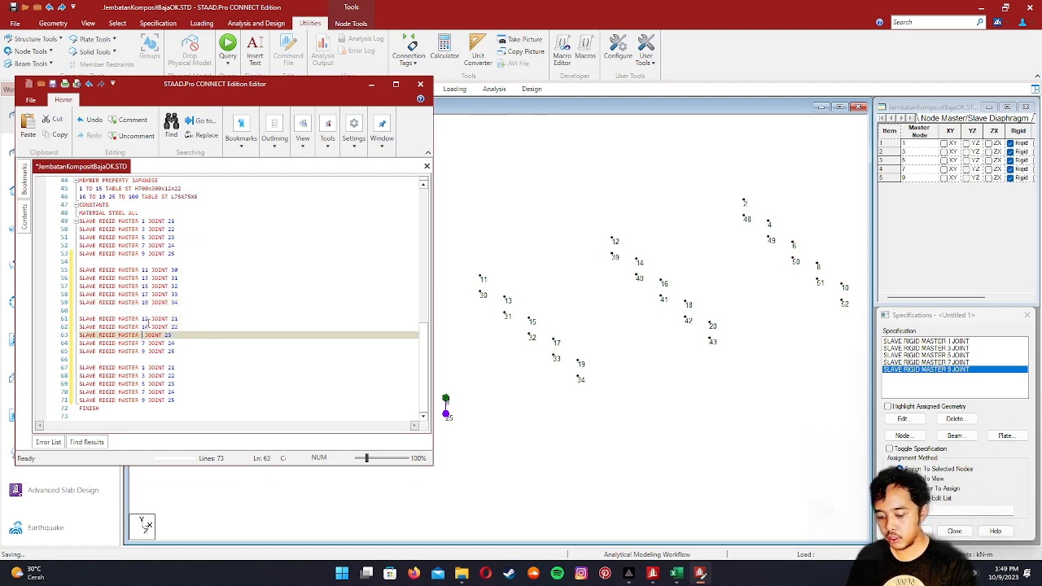
pyautogui.press('Down')
pyautogui.write('1')
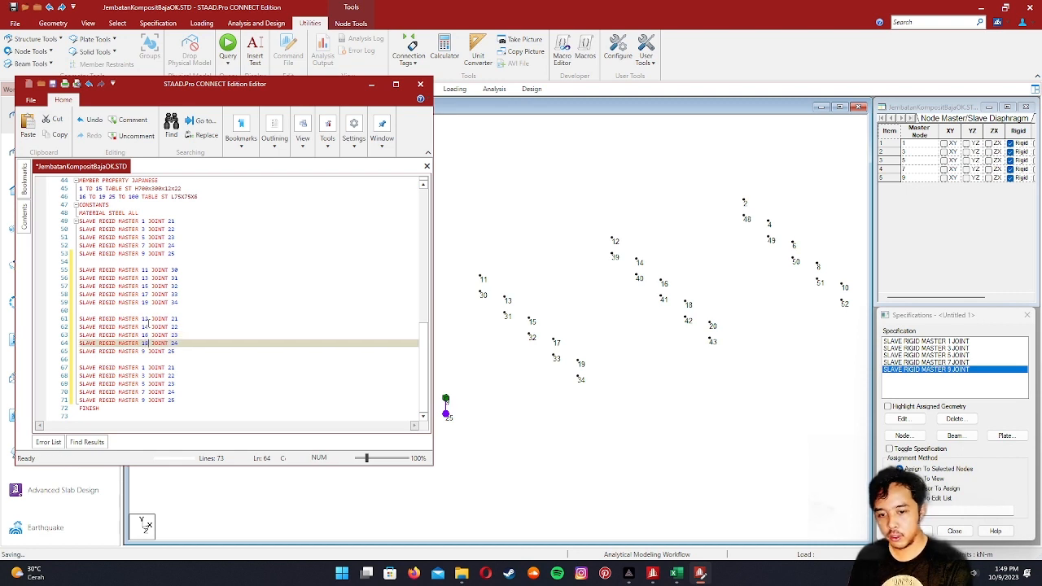
pyautogui.press('Down')
pyautogui.press('Left')
pyautogui.write('1')
pyautogui.write('0')
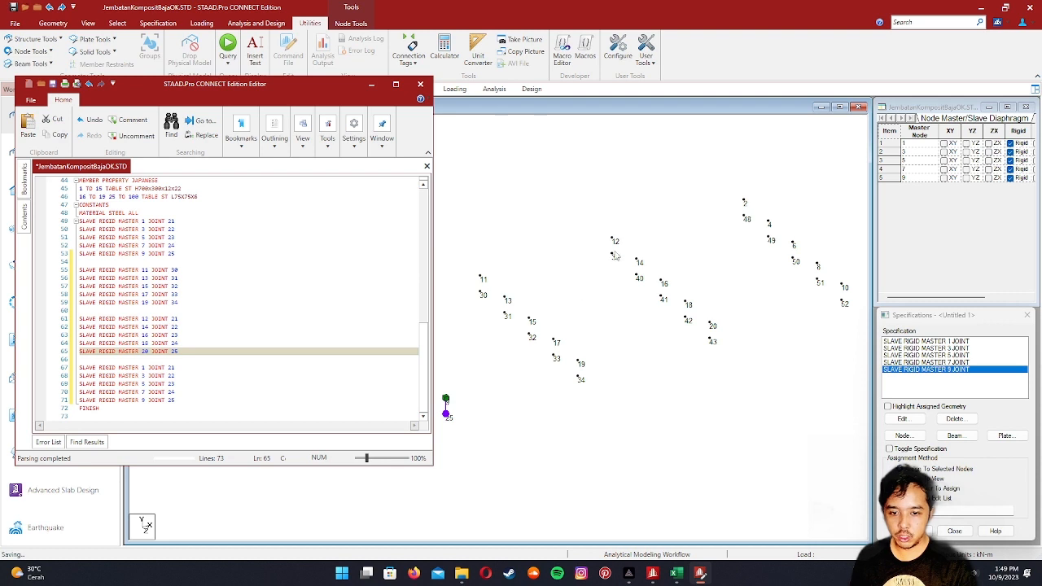
# - Set the slave joints in the third block to 39, 40, 41, 42 and 43 for masters 12 to 20
pyautogui.click(184, 318)
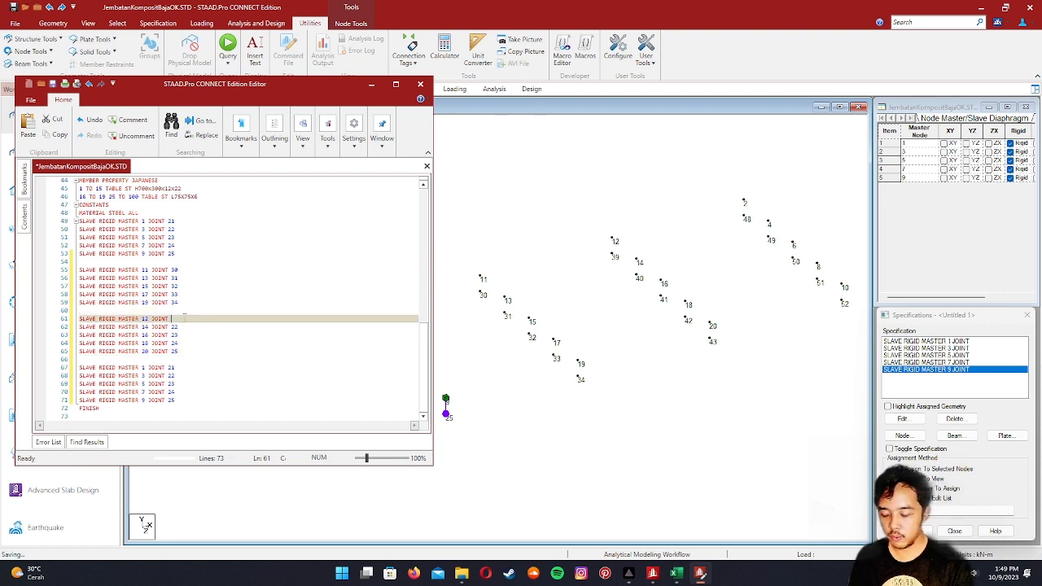
pyautogui.press('Down')
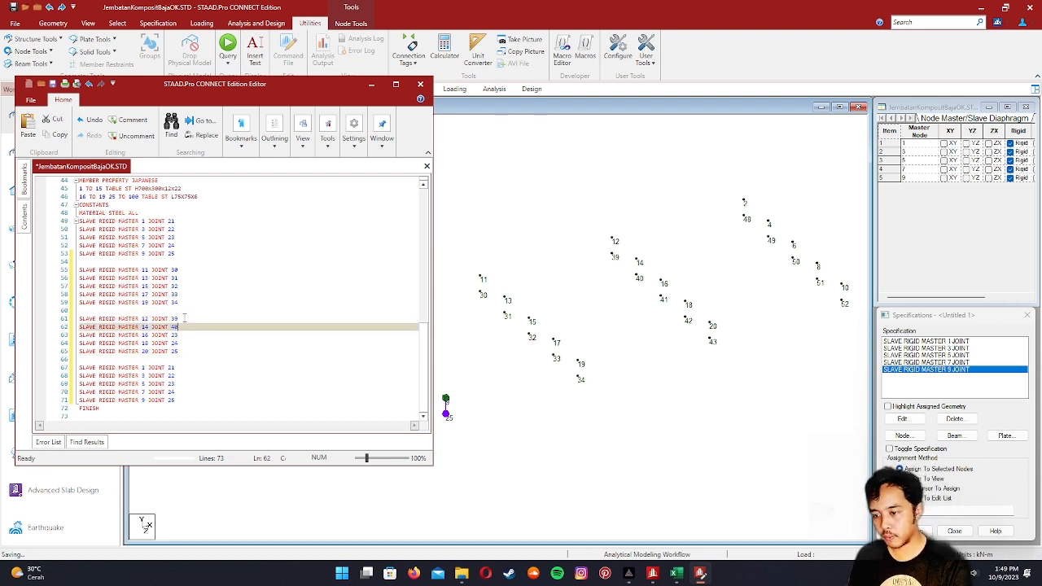
pyautogui.press('Down')
pyautogui.press('BackSpace')
pyautogui.press('BackSpace')
pyautogui.write('41')
pyautogui.press('Down')
pyautogui.press('BackSpace')
pyautogui.press('BackSpace')
pyautogui.write('42')
pyautogui.press('Down')
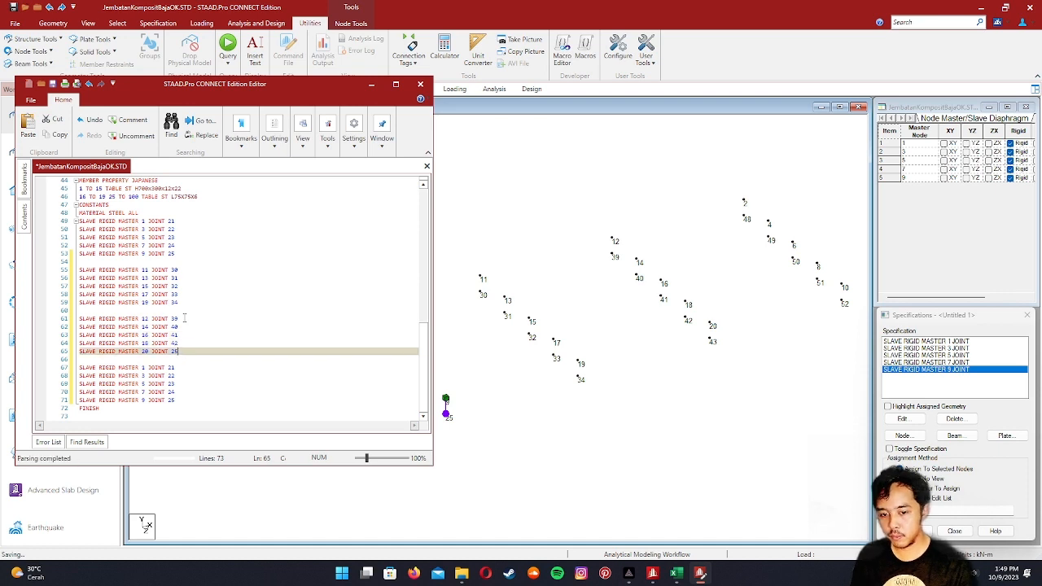
pyautogui.press('BackSpace')
pyautogui.press('BackSpace')
pyautogui.write('43')
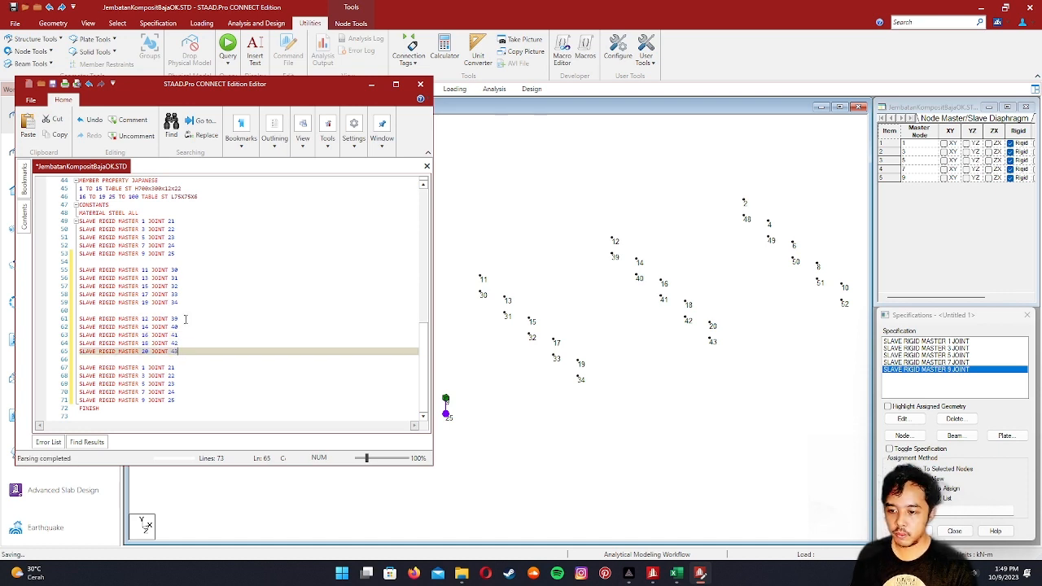
# - Set the slave joints in the fourth SLAVE RIGID block to 48, 49, 50, 51 and 52
pyautogui.scroll(-1, 661, 242)
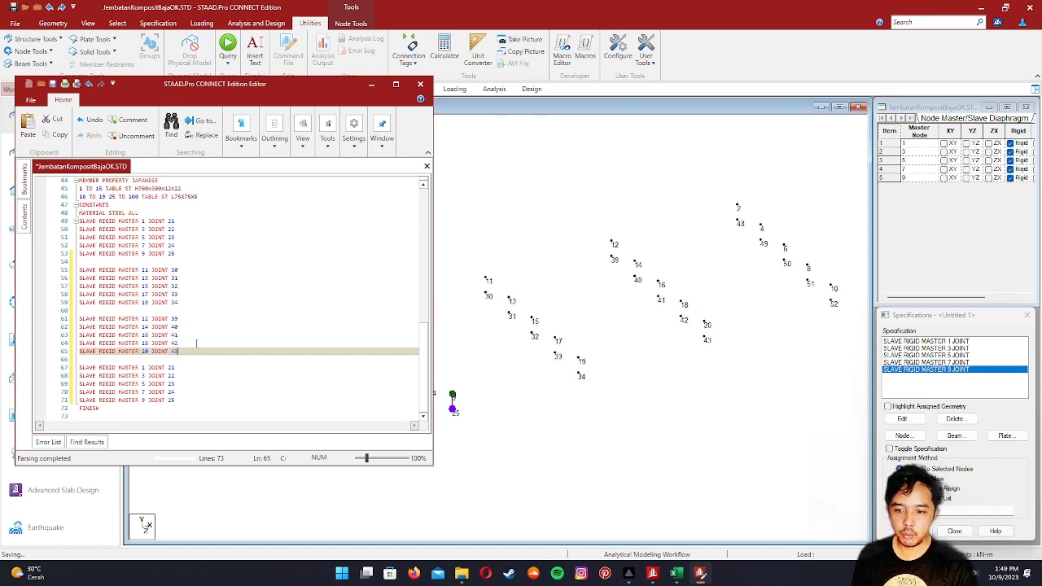
pyautogui.click(190, 372)
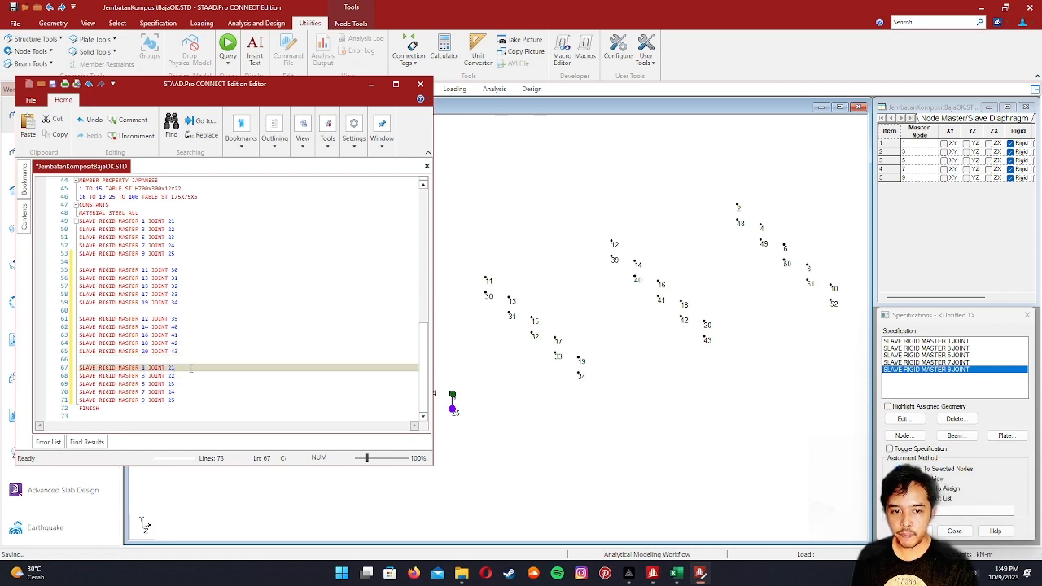
pyautogui.write('48')
pyautogui.press('Down')
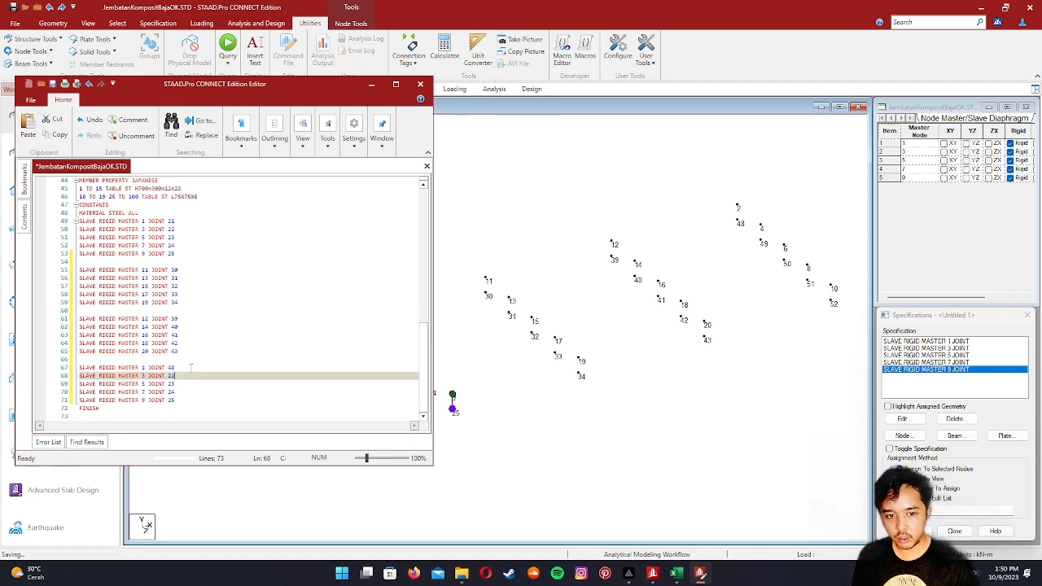
pyautogui.press('BackSpace')
pyautogui.write('49')
pyautogui.press('Down')
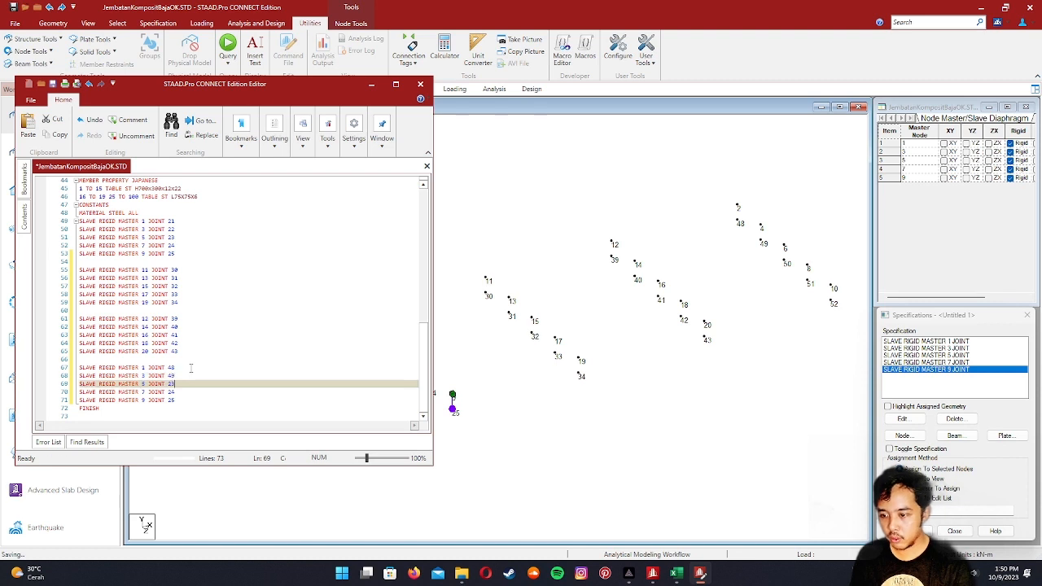
pyautogui.press('Down')
pyautogui.press('BackSpace')
pyautogui.press('BackSpace')
pyautogui.write('51')
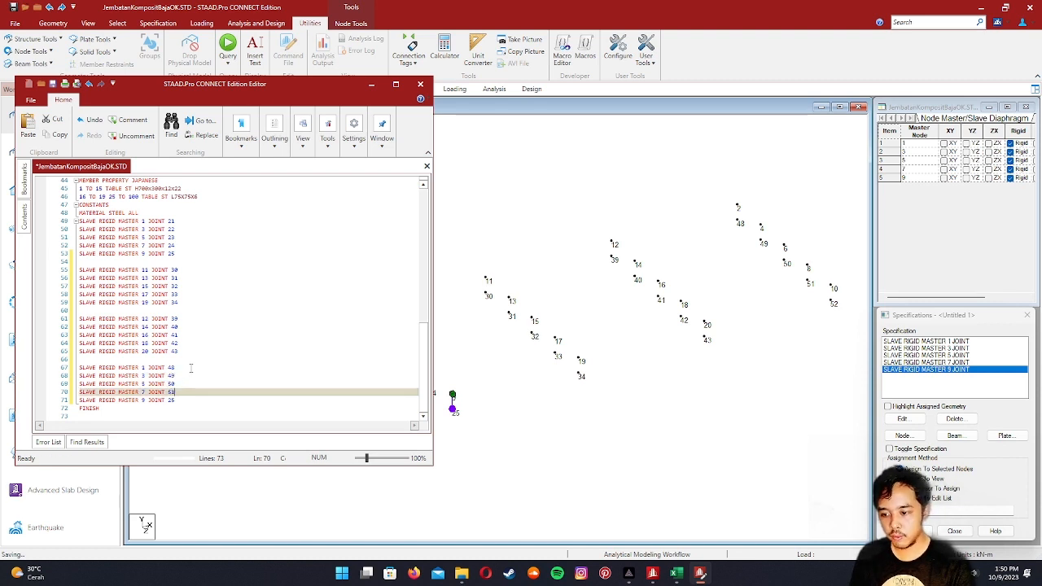
pyautogui.press('Down')
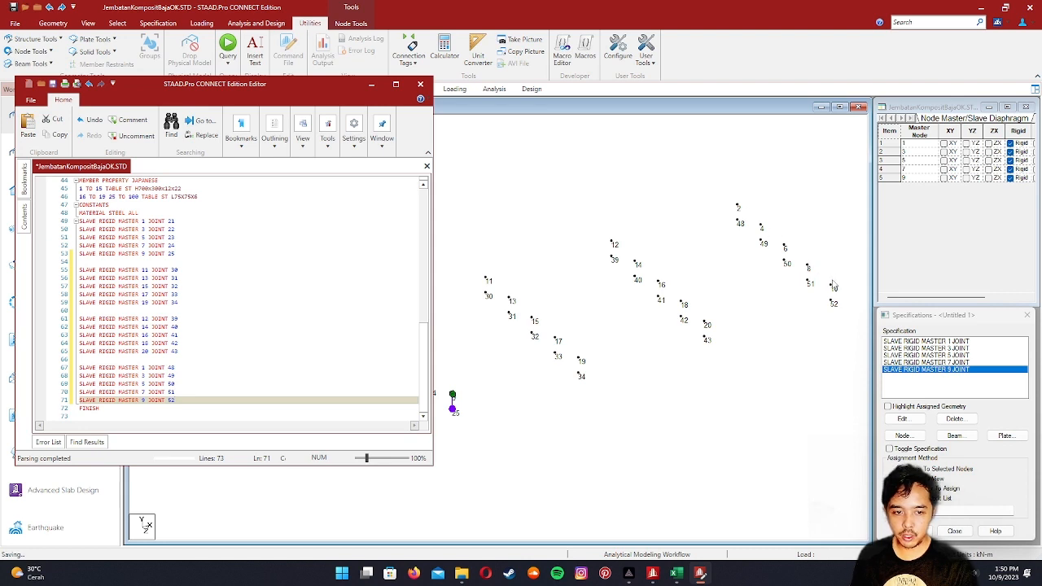
# - Change the master nodes in the fourth SLAVE RIGID block to 2, 4, 6, 8 and 10
pyautogui.click(145, 368)
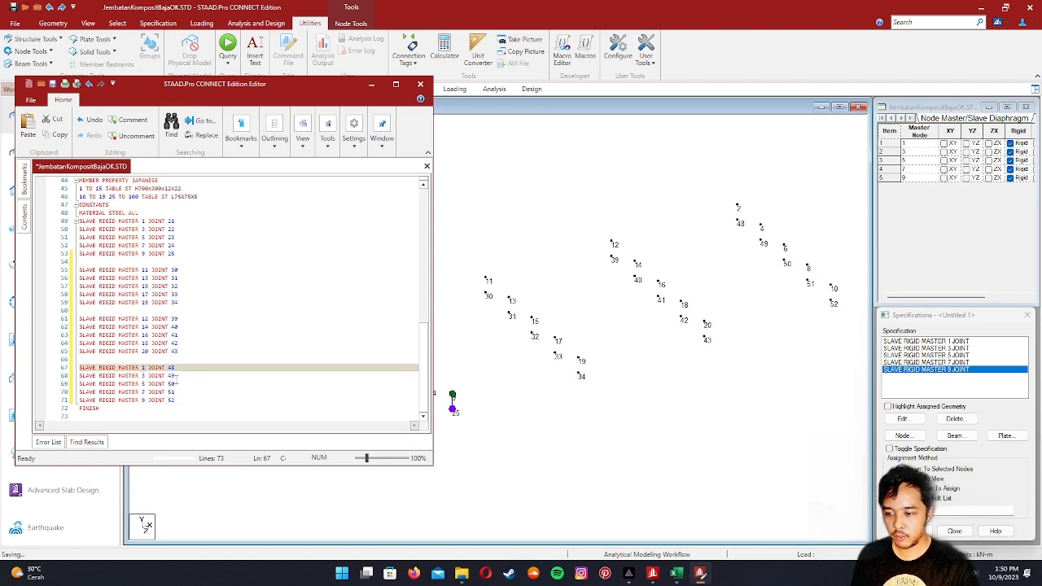
pyautogui.press('BackSpace')
pyautogui.write('2')
pyautogui.press('Down')
pyautogui.press('BackSpace')
pyautogui.write('4')
pyautogui.press('Down')
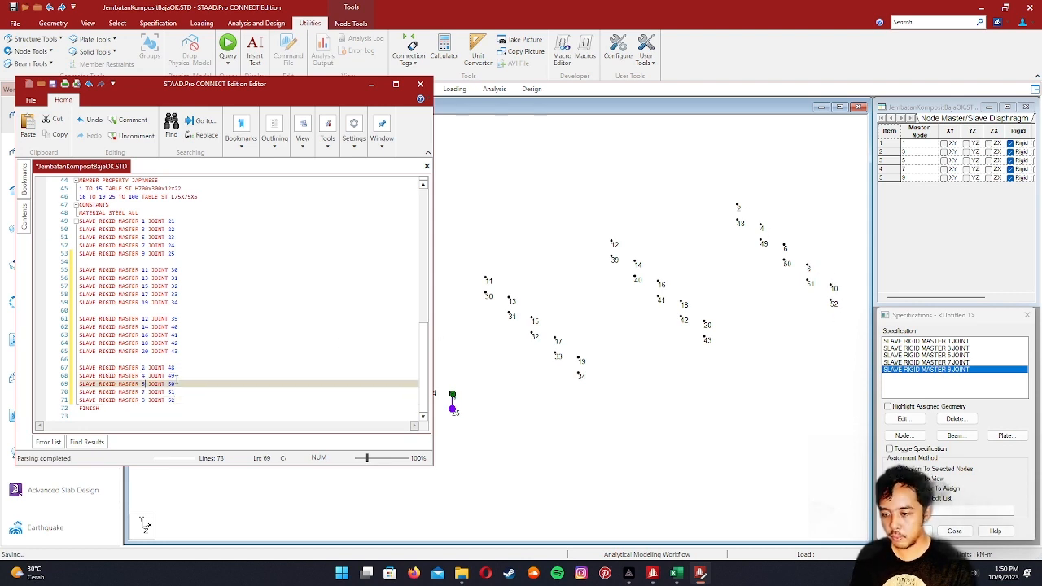
pyautogui.press('BackSpace')
pyautogui.write('6')
pyautogui.press('Down')
pyautogui.press('BackSpace')
pyautogui.write('8')
pyautogui.press('Down')
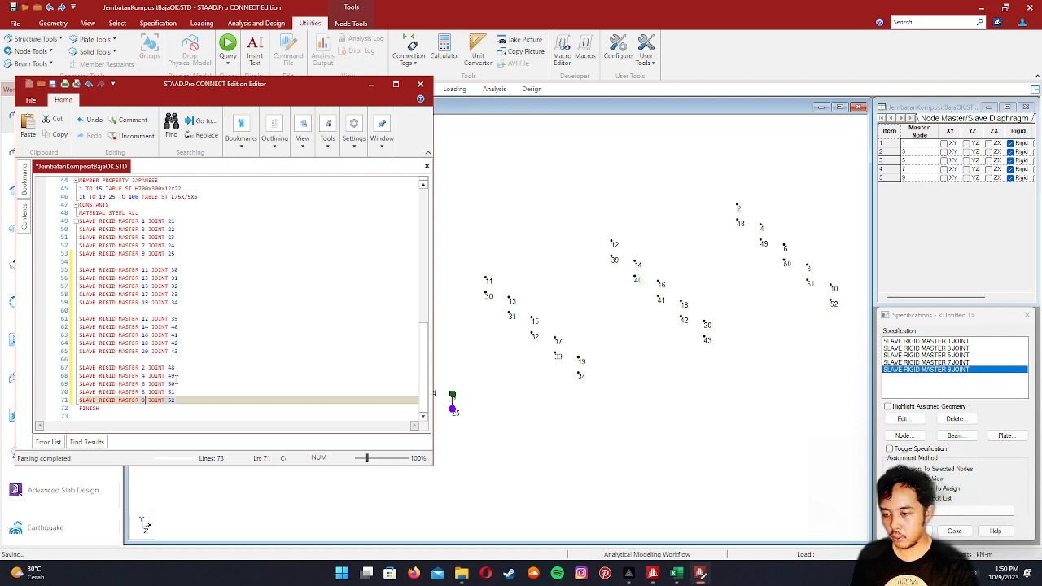
pyautogui.press('BackSpace')
pyautogui.write('10')
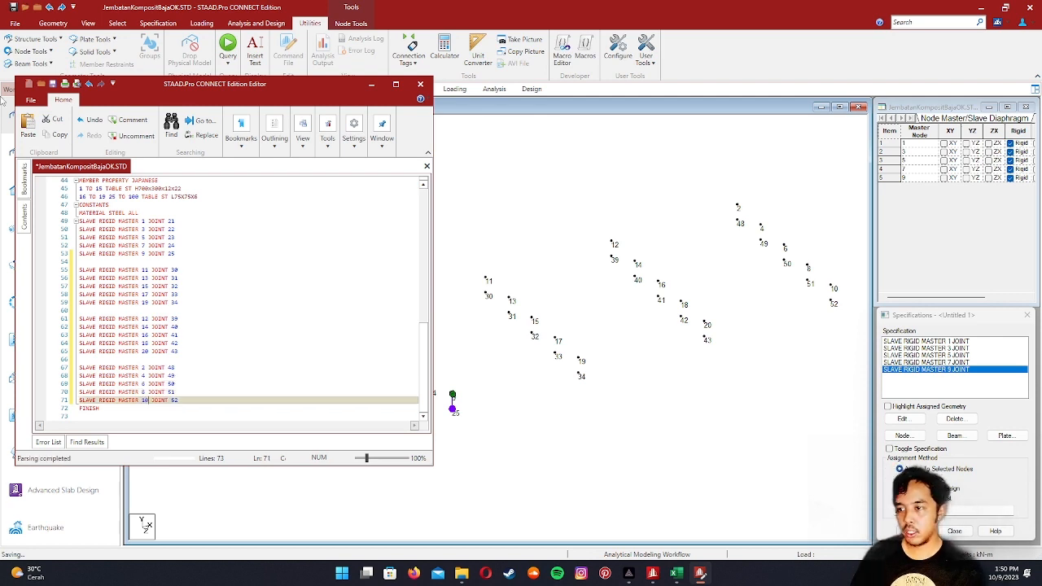
# - Save the command file, close the editor and reload the model without associating it with a project
pyautogui.click(52, 84)
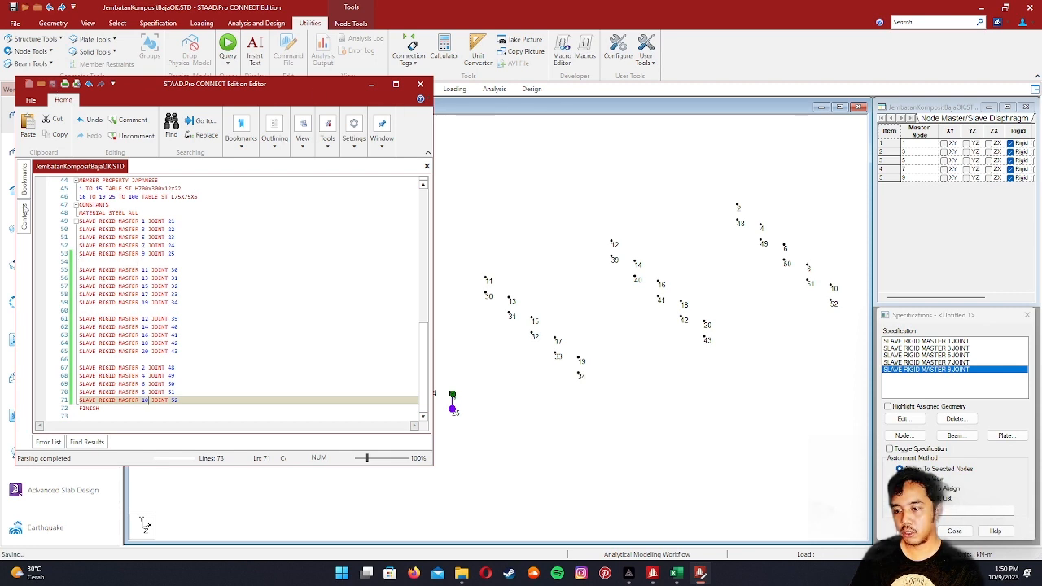
pyautogui.click(422, 86)
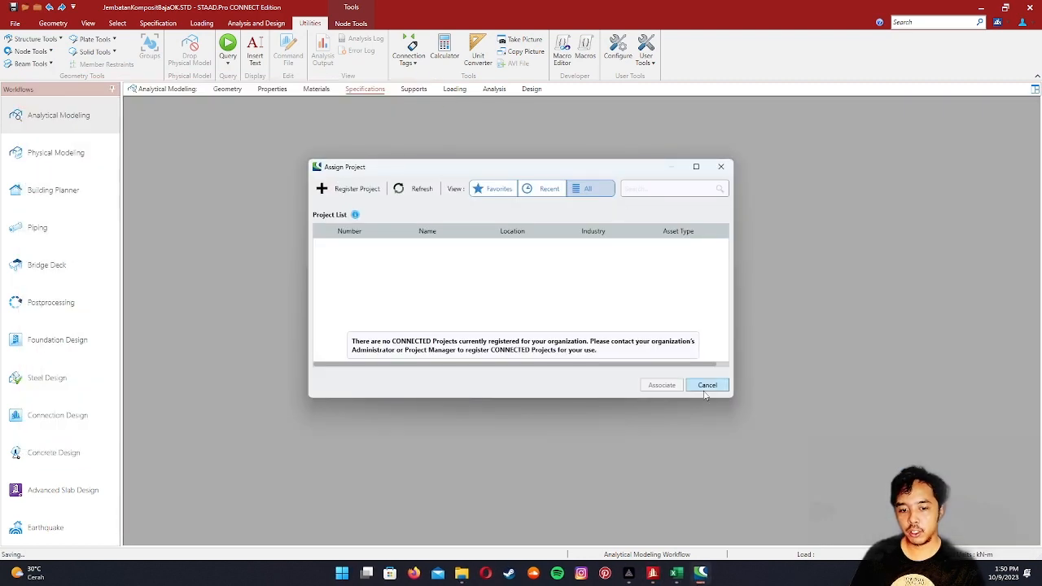
pyautogui.click(707, 386)
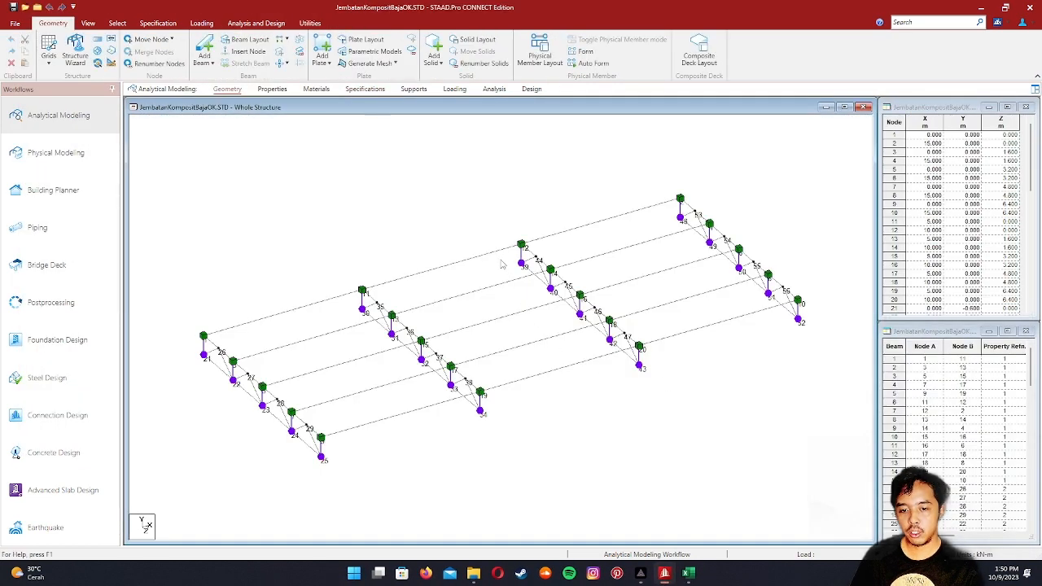
# - Examine the rigid master/slave links along all four bracing lines of the bridge model
pyautogui.scroll(-2, 503, 264)
pyautogui.scroll(3, 503, 265)
pyautogui.scroll(-2, 503, 265)
pyautogui.moveTo(593, 342); pyautogui.dragTo(578, 346, button='middle')
pyautogui.scroll(1, 577, 345)
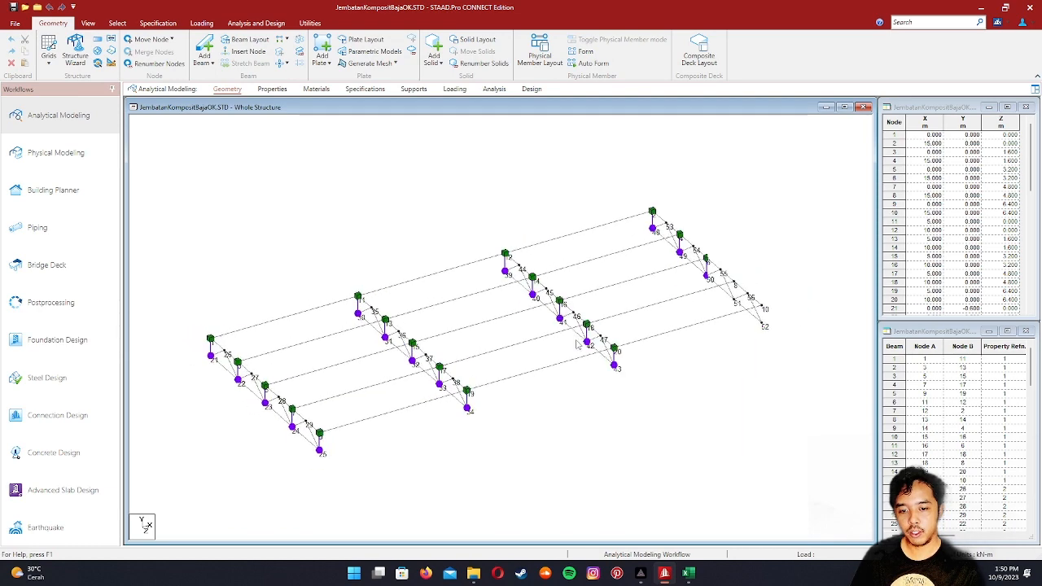
pyautogui.scroll(1, 577, 345)
pyautogui.scroll(-1, 576, 344)
pyautogui.scroll(1, 576, 344)
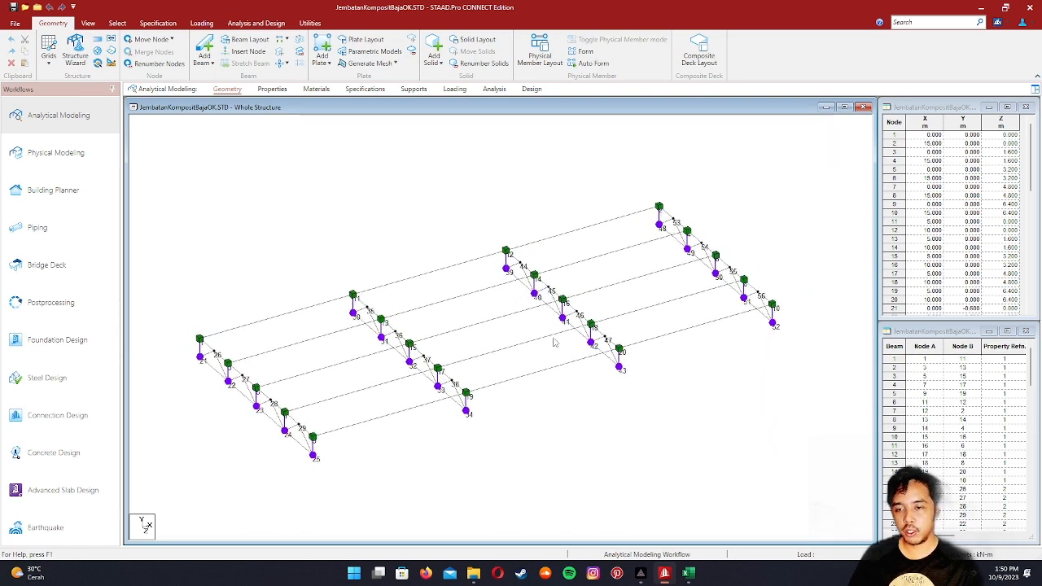
pyautogui.moveTo(431, 278); pyautogui.dragTo(451, 266, button='middle')
pyautogui.scroll(-1, 456, 232)
pyautogui.scroll(2, 456, 235)
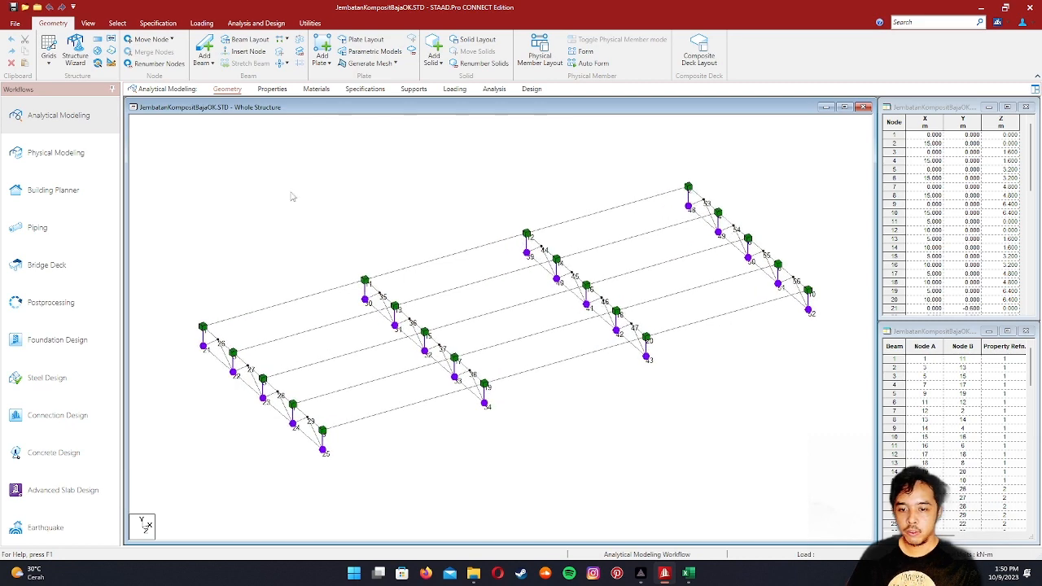
# - Save the bridge model with its rigid master/slave links, even though there are no new changes
pyautogui.click(13, 7)
pyautogui.click(559, 307)
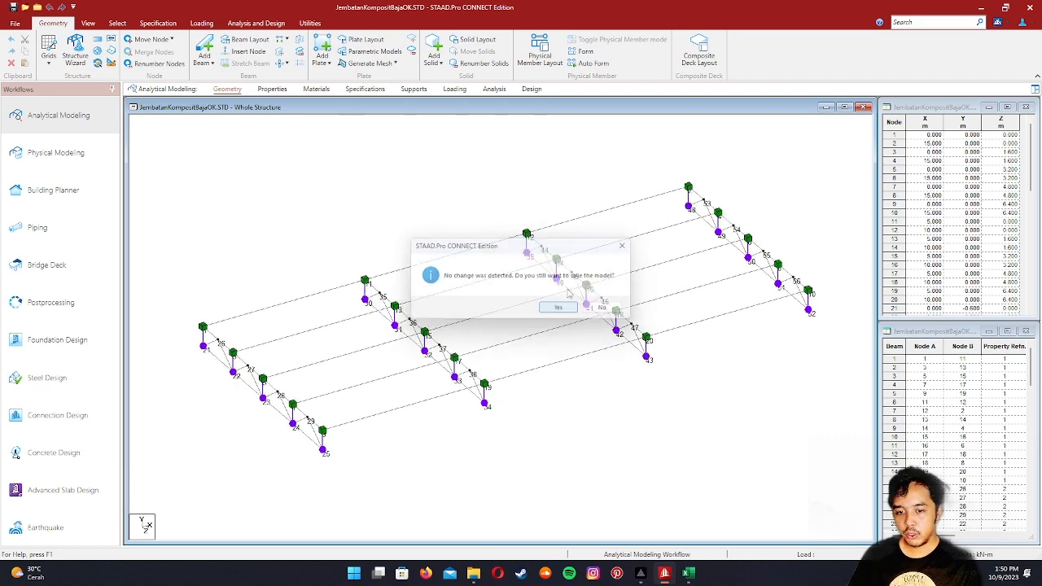
pyautogui.click(500, 243)
pyautogui.click(485, 215)
# - Hide the Master Slave symbols in the structure view through the diagram label settings
pyautogui.scroll(-3, 487, 216)
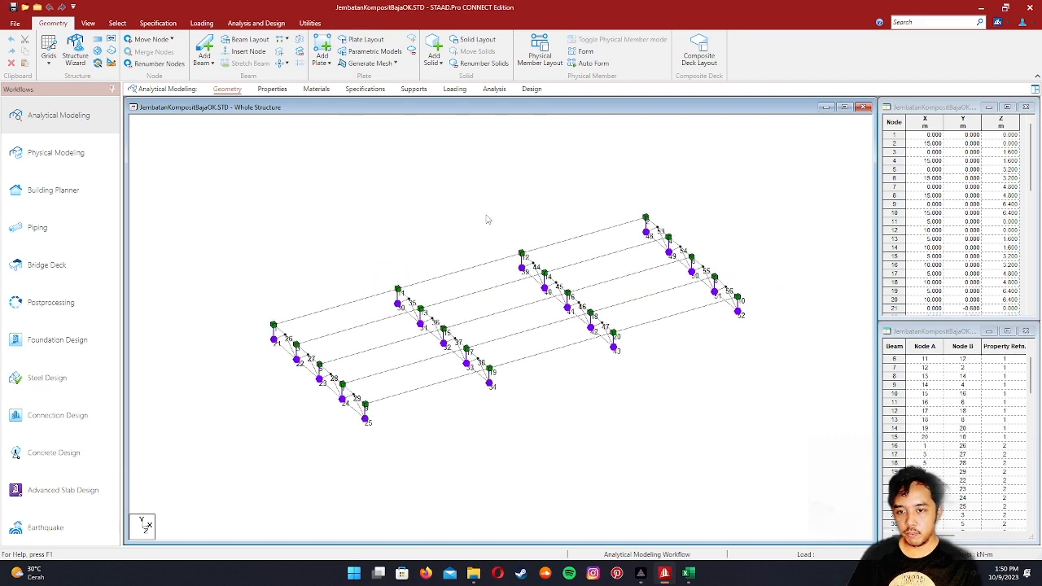
pyautogui.scroll(2, 486, 216)
pyautogui.scroll(1, 487, 218)
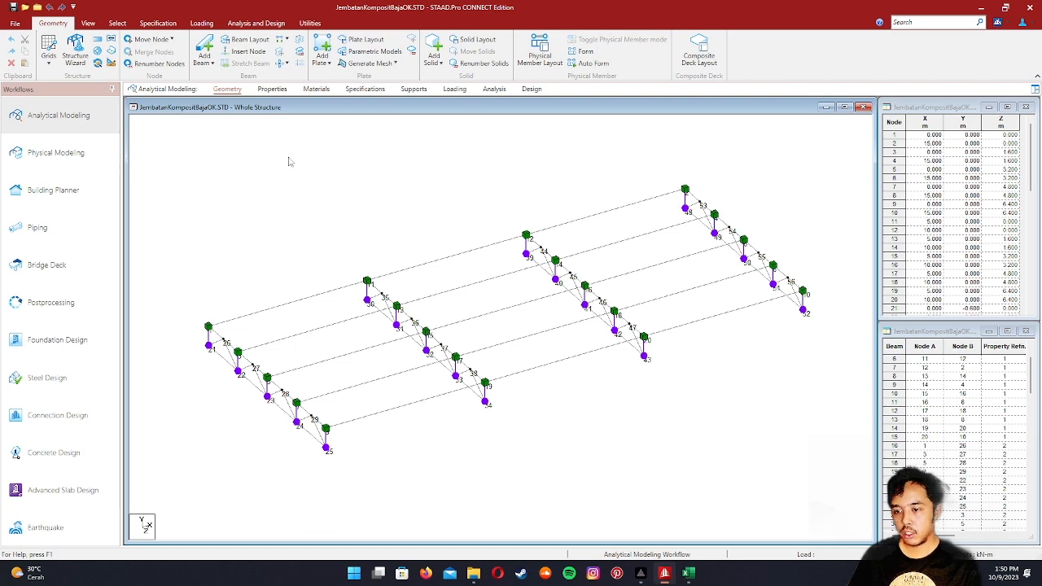
pyautogui.scroll(1, 392, 420)
pyautogui.scroll(-2, 358, 379)
pyautogui.scroll(1, 328, 273)
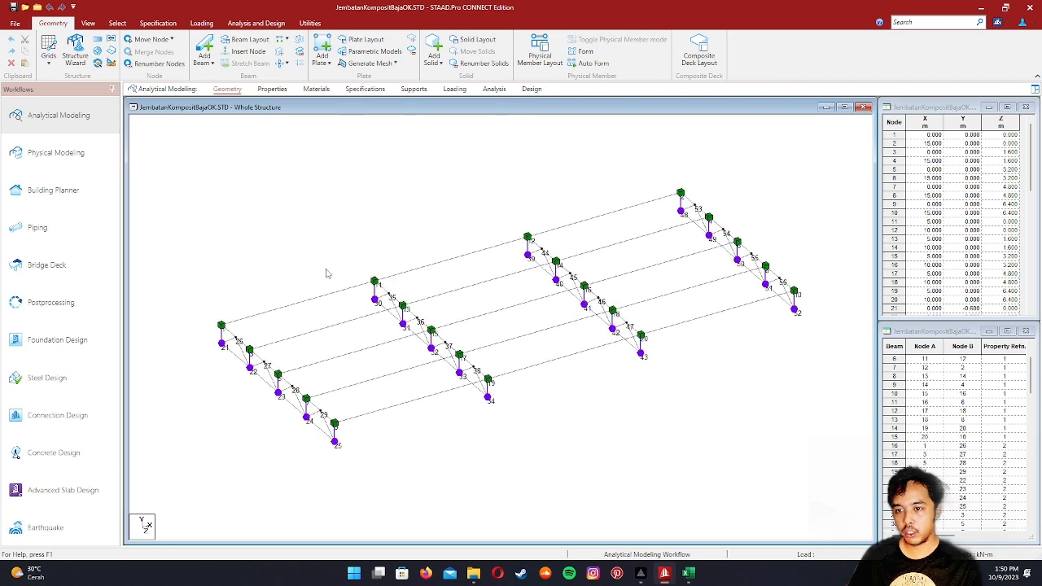
pyautogui.click(88, 23)
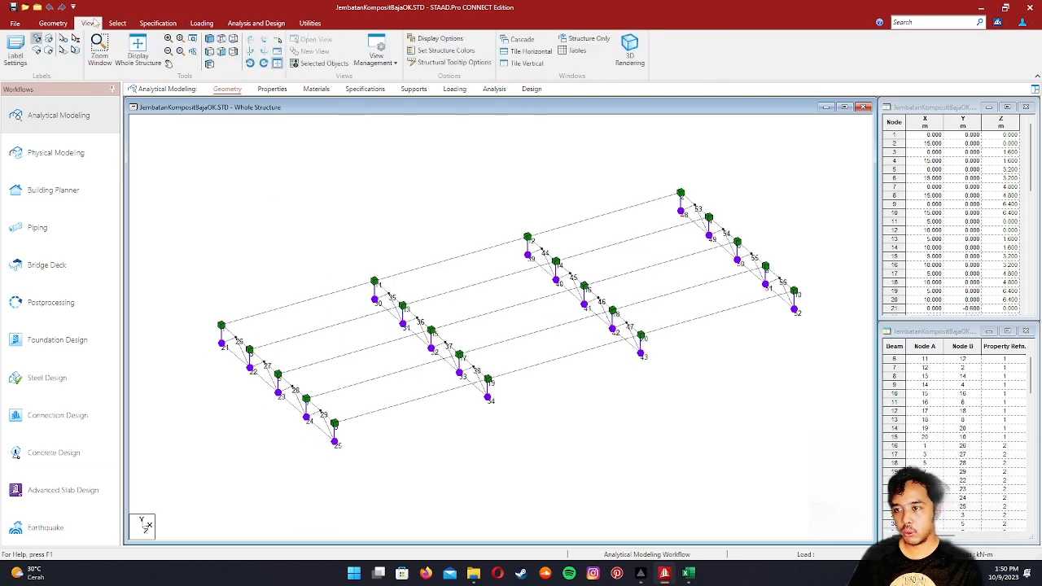
pyautogui.click(15, 55)
pyautogui.moveTo(461, 117); pyautogui.dragTo(314, 72)
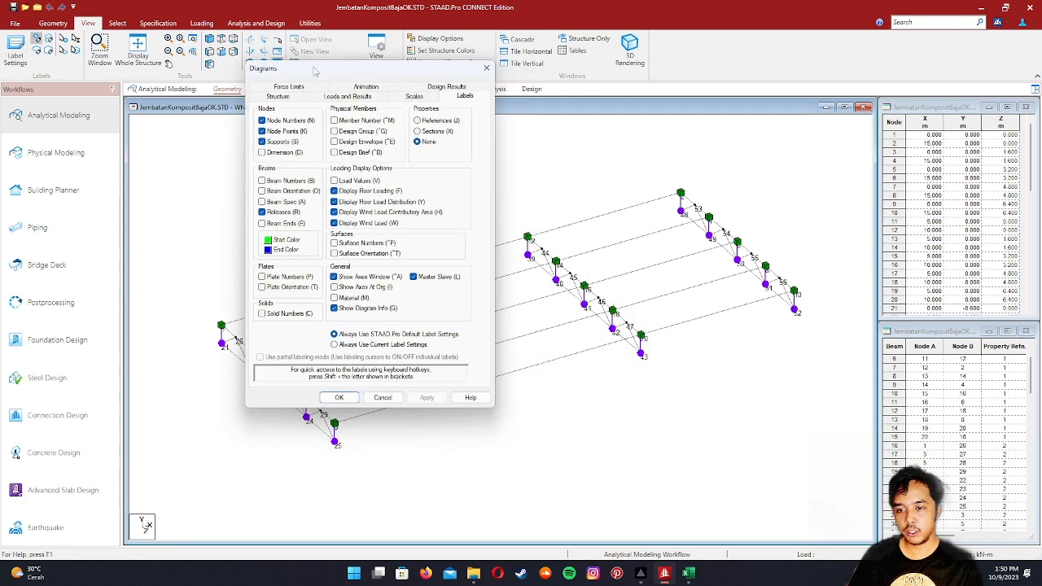
pyautogui.click(339, 397)
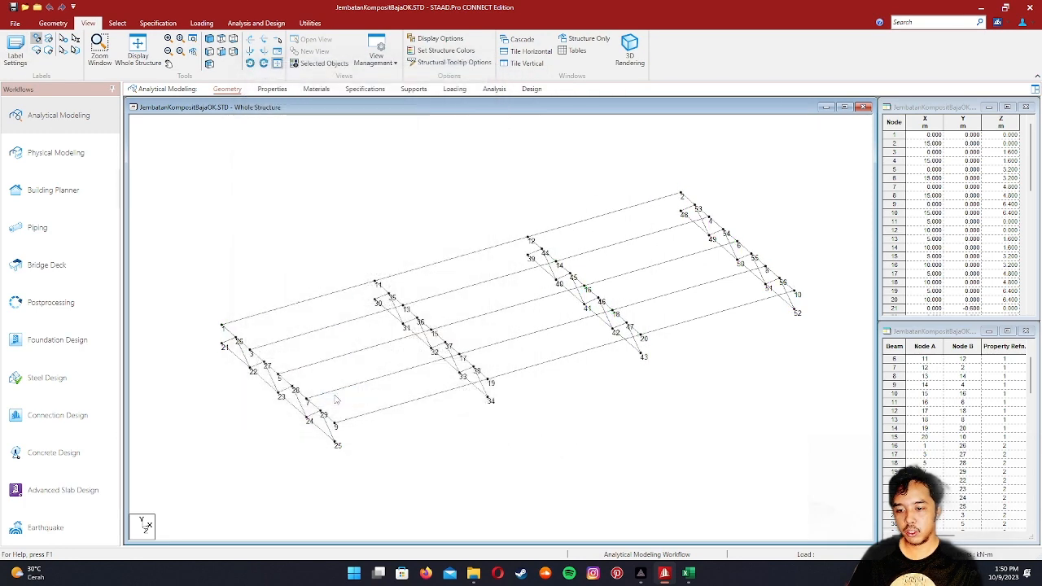
# - Fit the whole structure in the view and save the model again
pyautogui.click(137, 49)
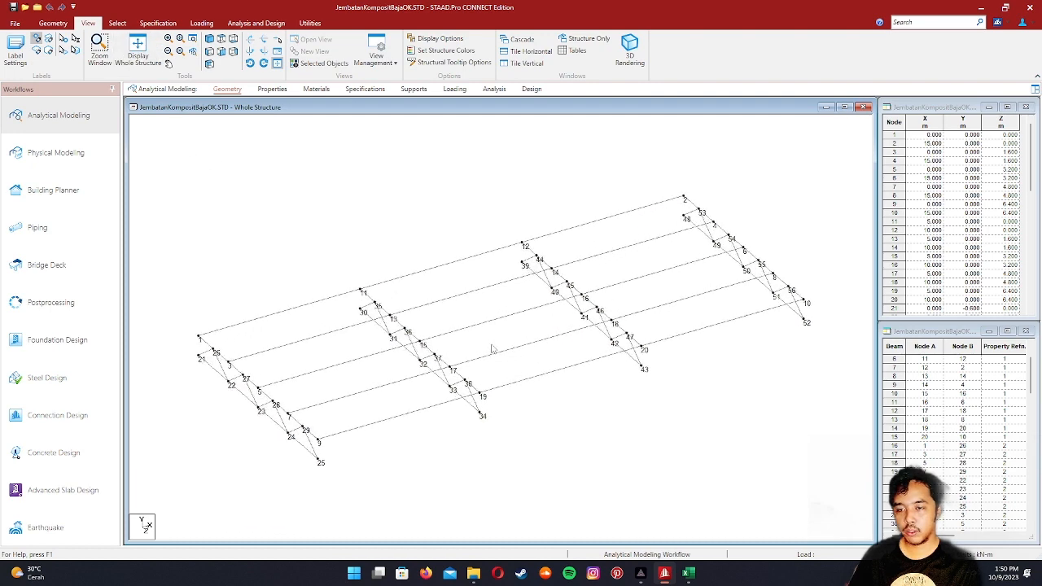
pyautogui.click(13, 7)
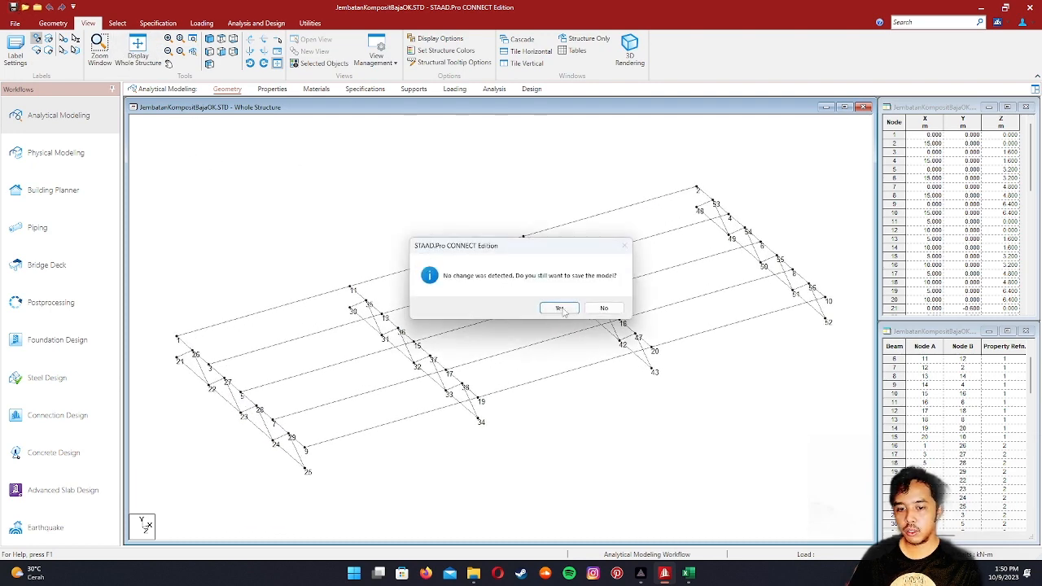
pyautogui.click(560, 308)
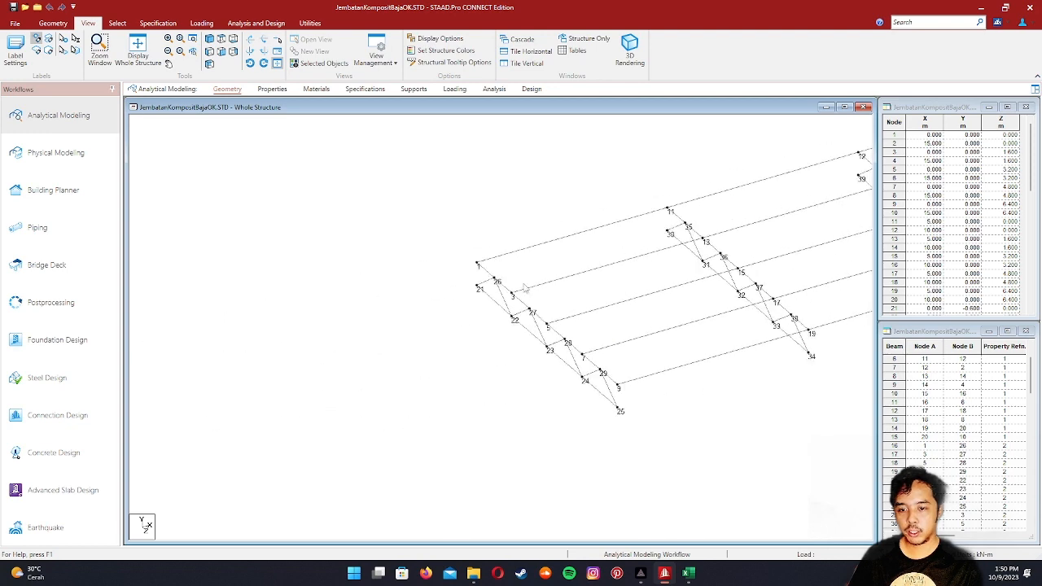
pyautogui.scroll(8, 526, 288)
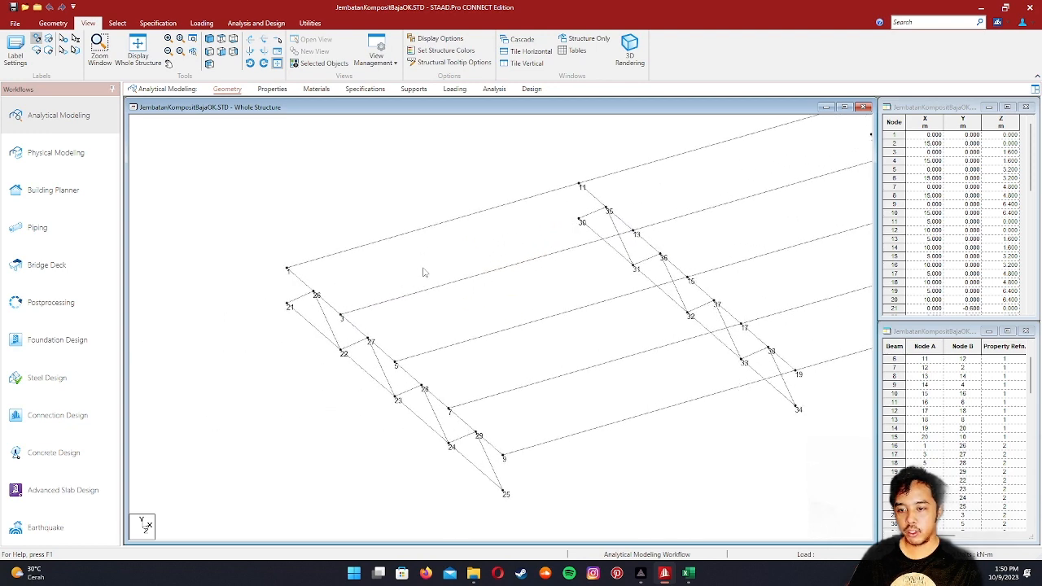
pyautogui.scroll(3, 440, 260)
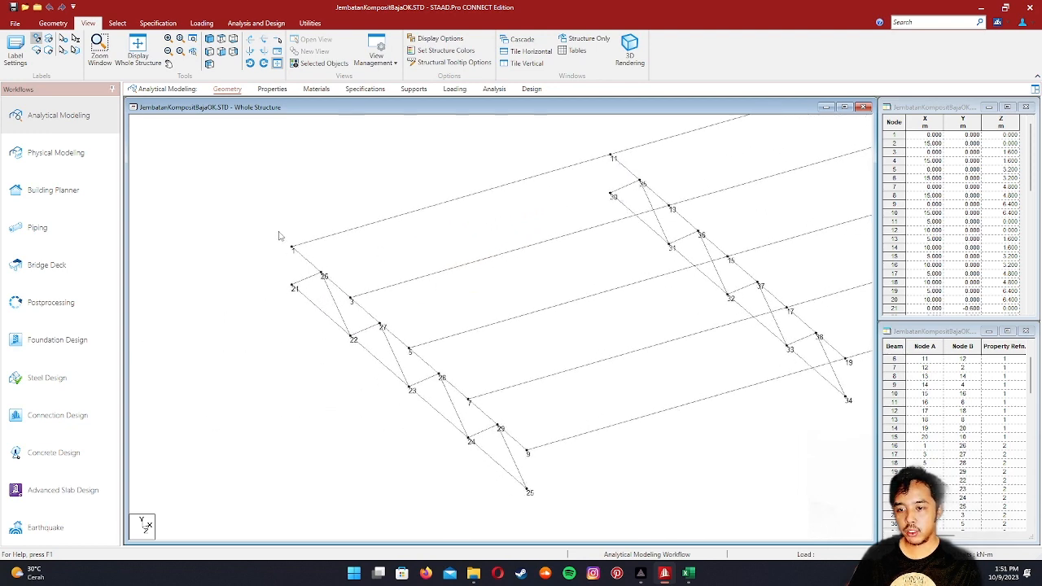
pyautogui.click(295, 253)
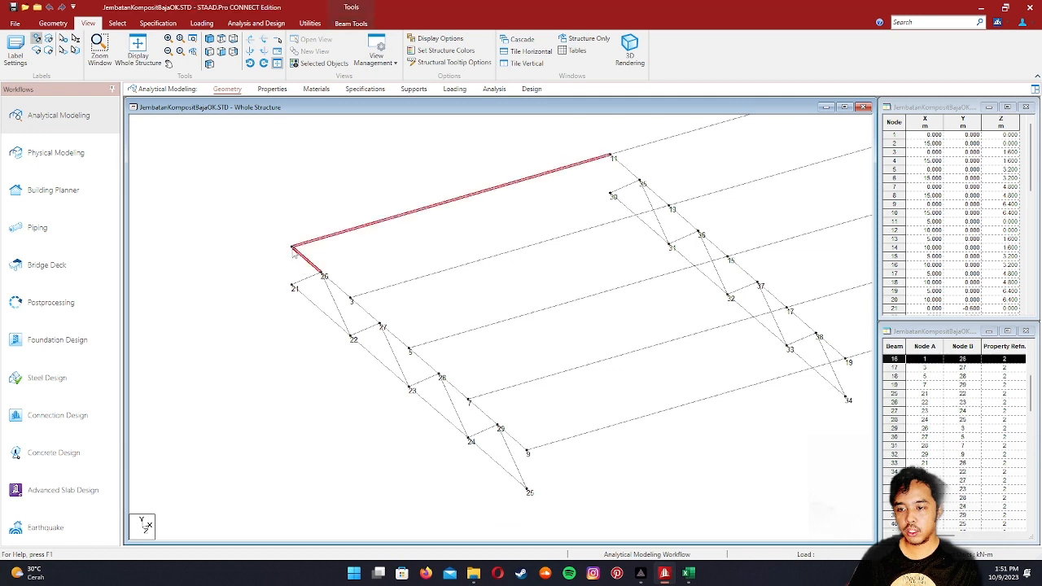
pyautogui.click(278, 239)
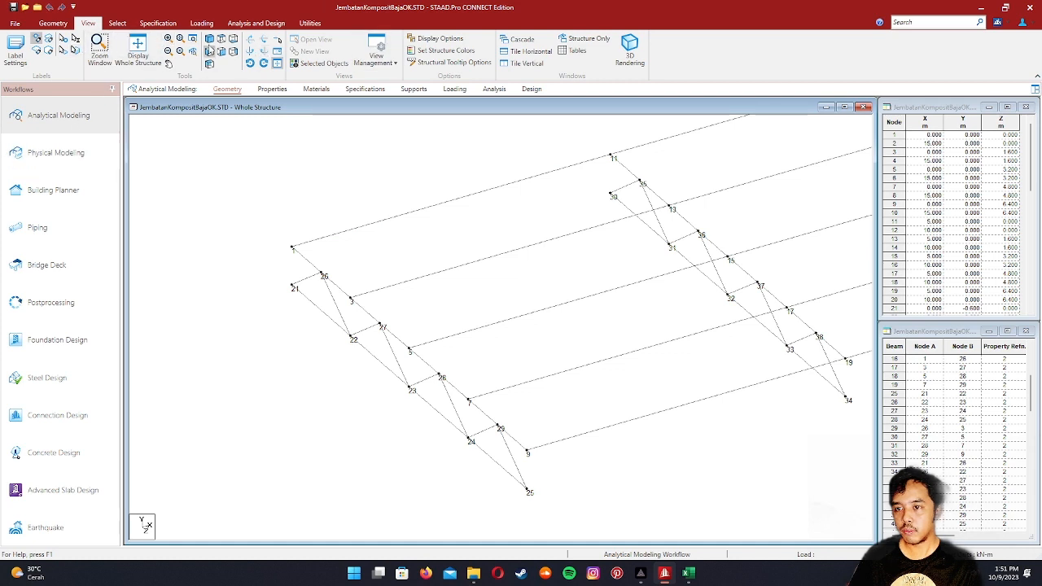
pyautogui.click(118, 23)
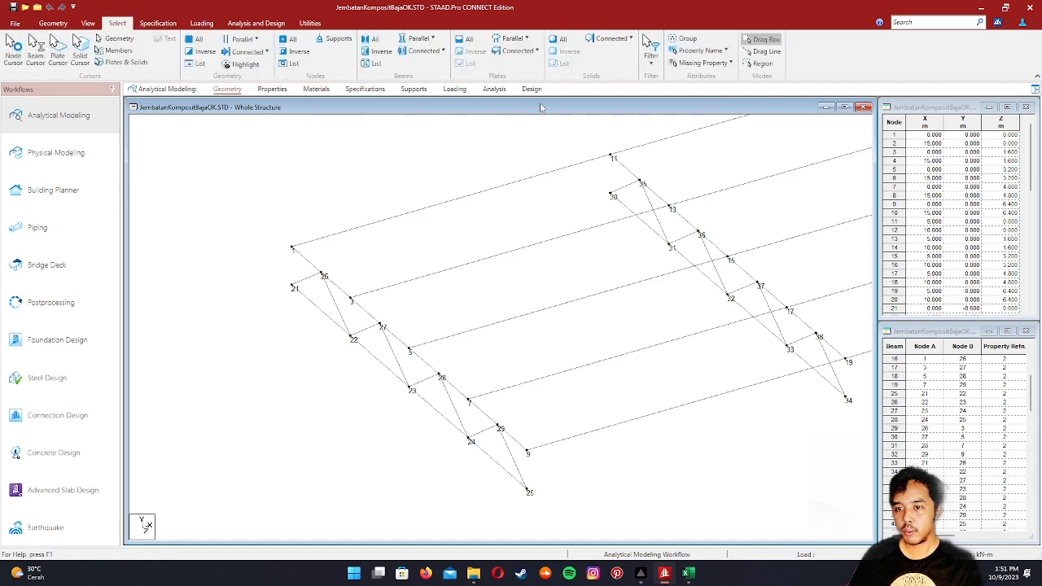
# - Create a pinned support definition for the bridge model
pyautogui.click(402, 91)
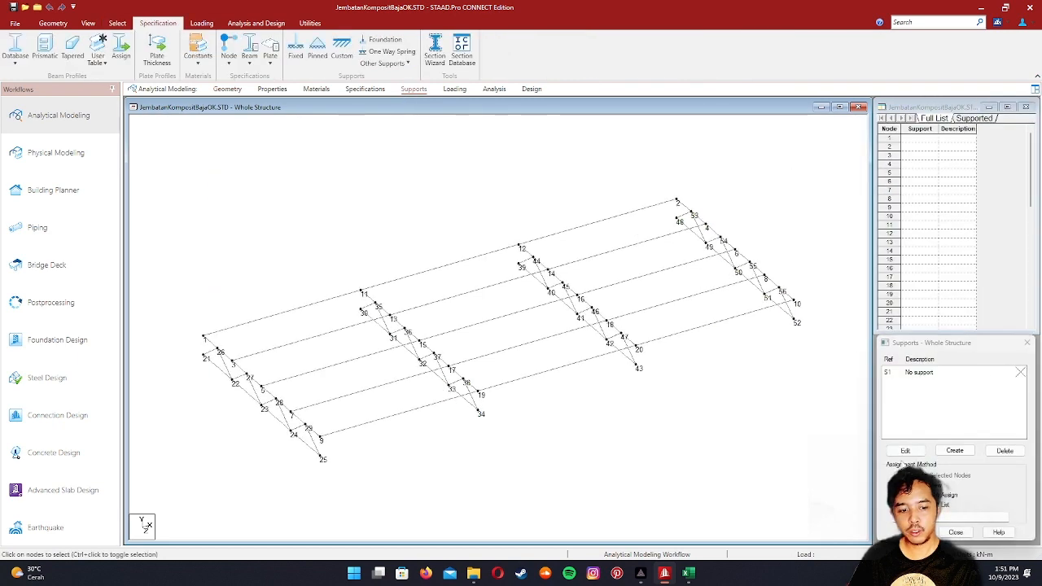
pyautogui.click(956, 451)
pyautogui.moveTo(869, 295); pyautogui.dragTo(522, 172)
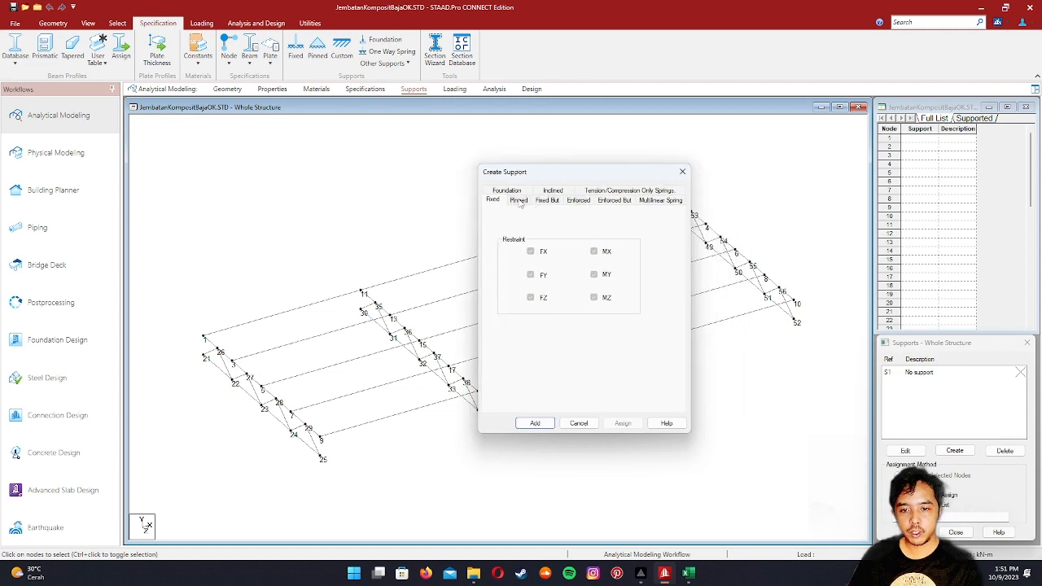
pyautogui.click(518, 201)
pyautogui.click(544, 423)
pyautogui.click(579, 423)
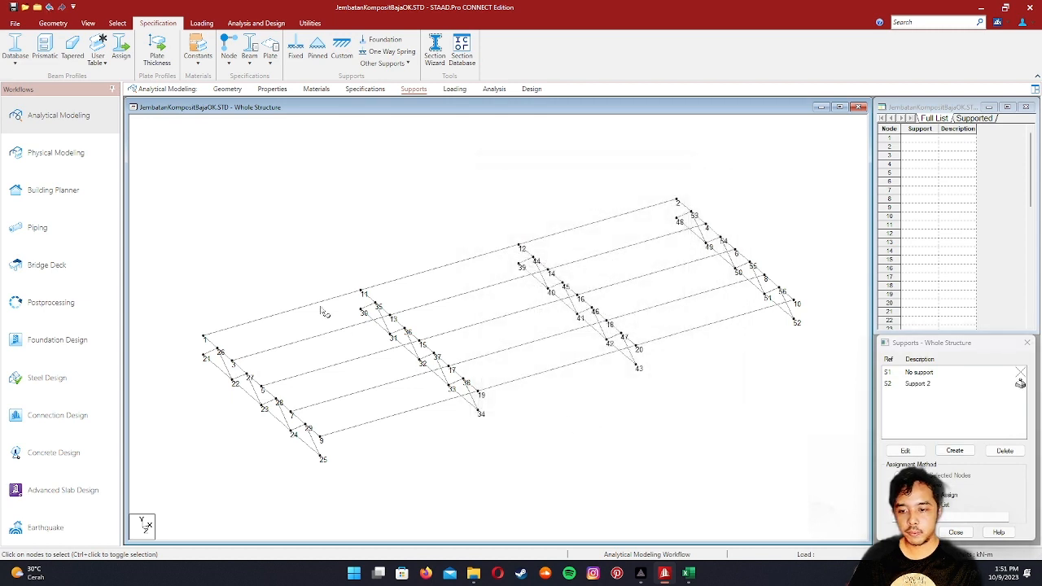
# - Assign the pinned support, Support 2, to girder end nodes 1 to 10 at both ends of the bridge
pyautogui.click(117, 23)
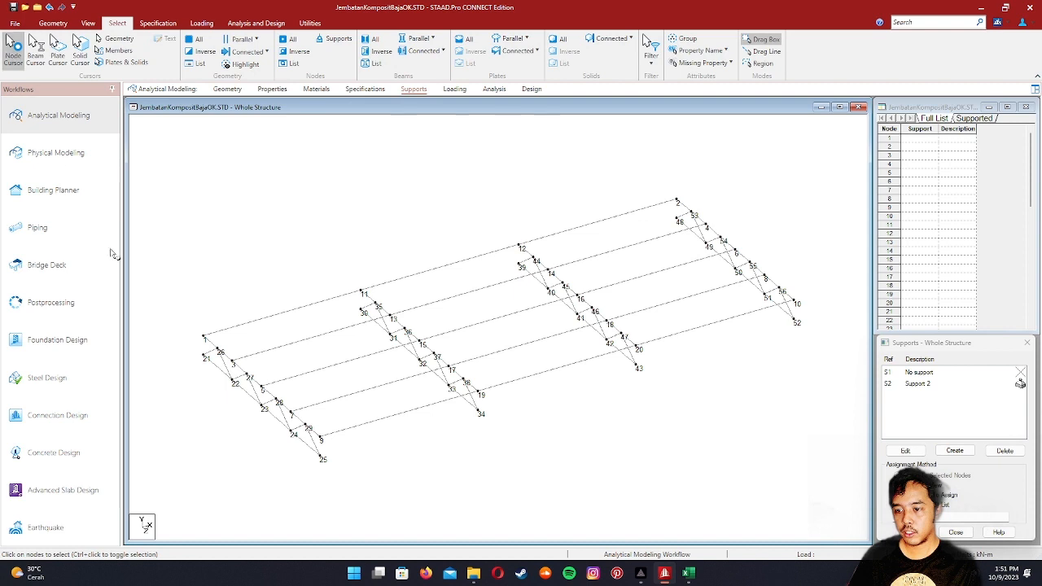
pyautogui.click(206, 338)
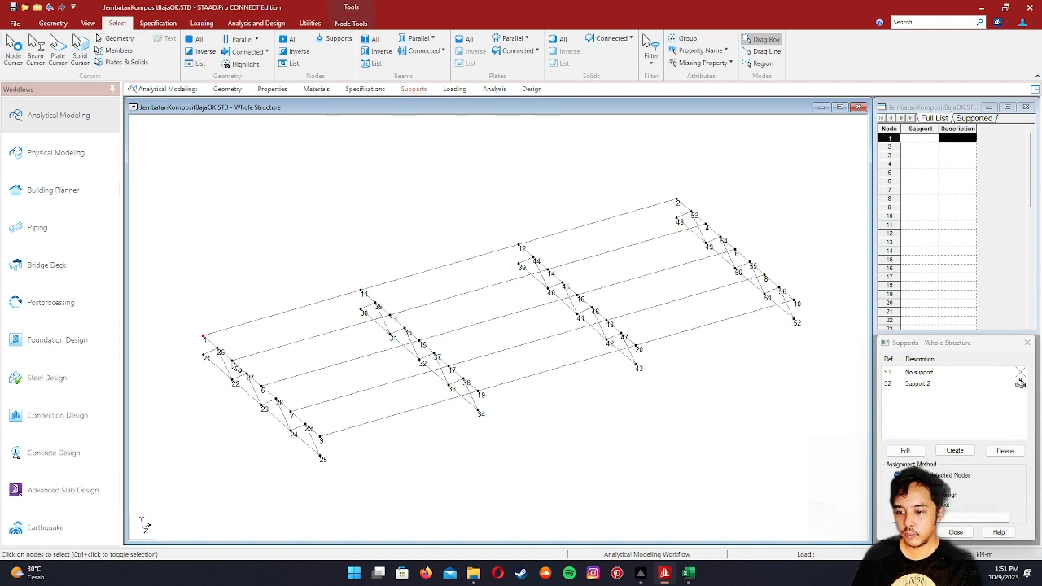
pyautogui.click(232, 362)
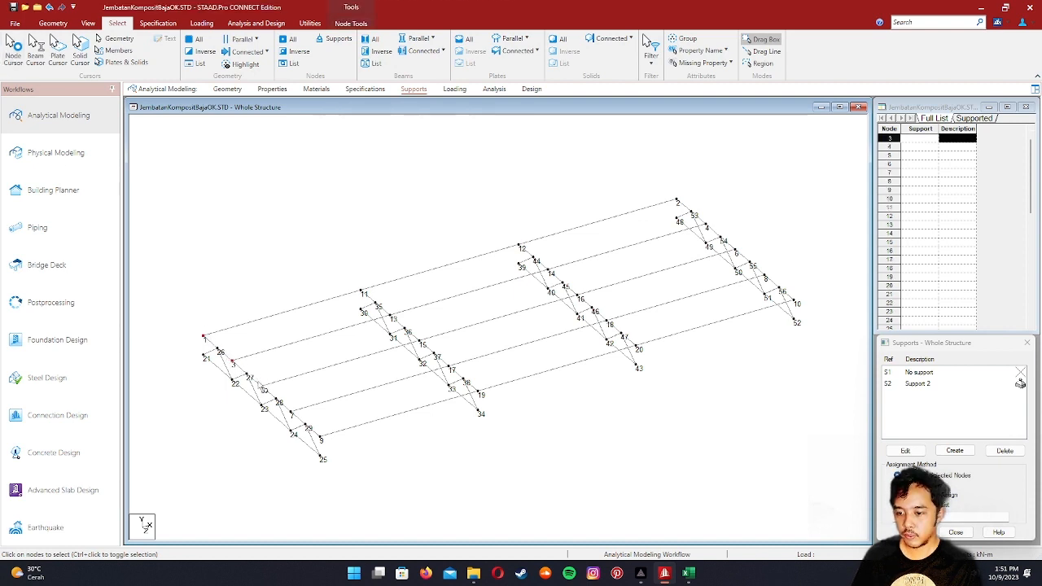
pyautogui.click(321, 441)
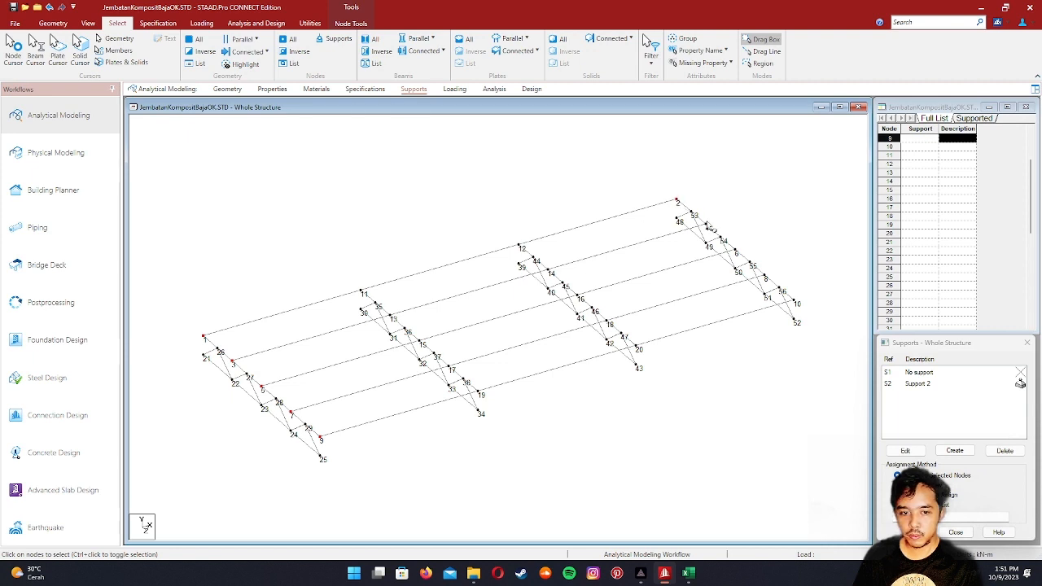
pyautogui.click(737, 252)
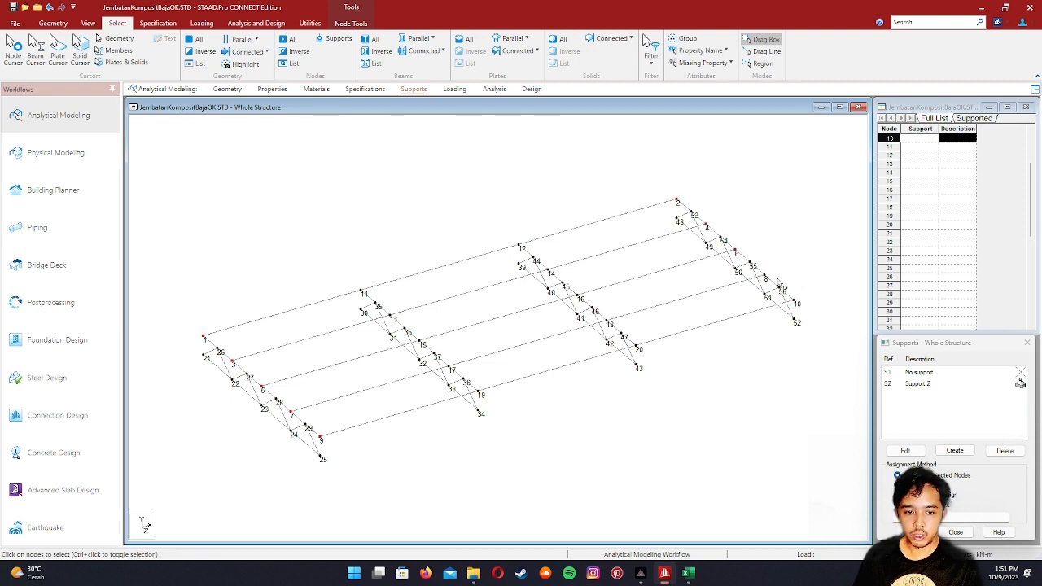
pyautogui.click(941, 387)
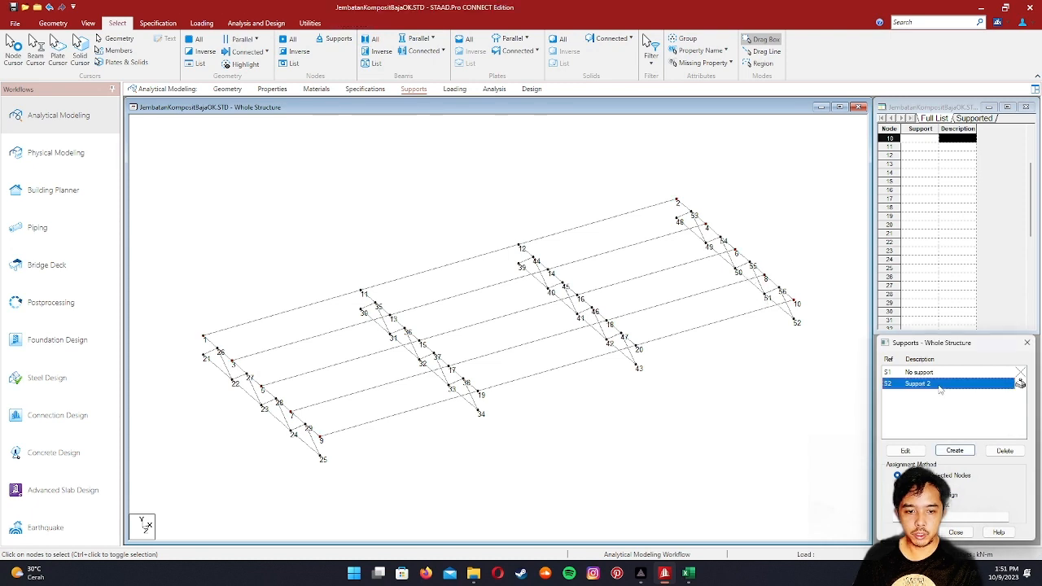
pyautogui.click(200, 347)
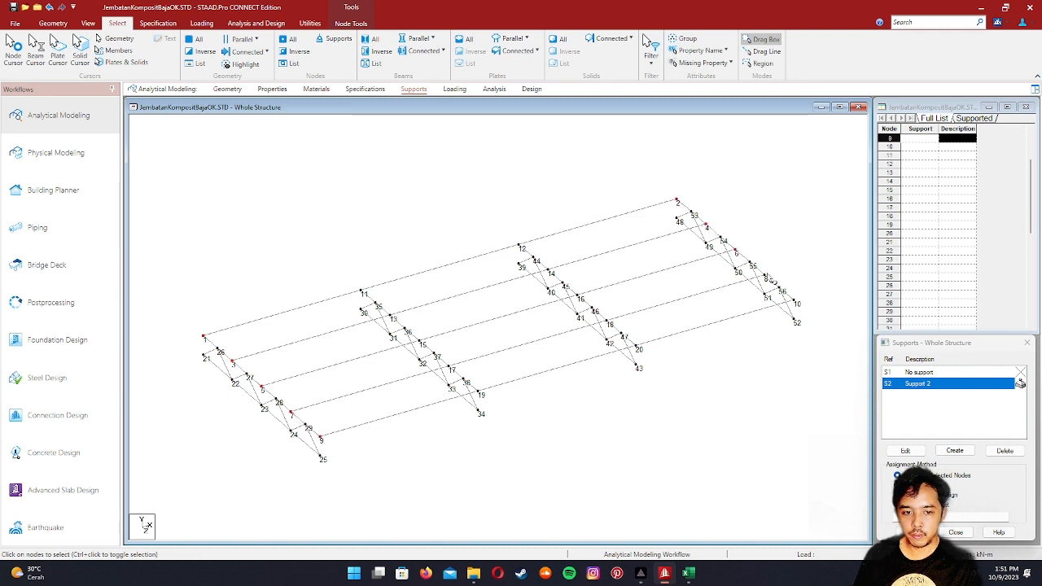
pyautogui.keyDown('ctrl'); pyautogui.click(796, 301); pyautogui.keyUp('ctrl')
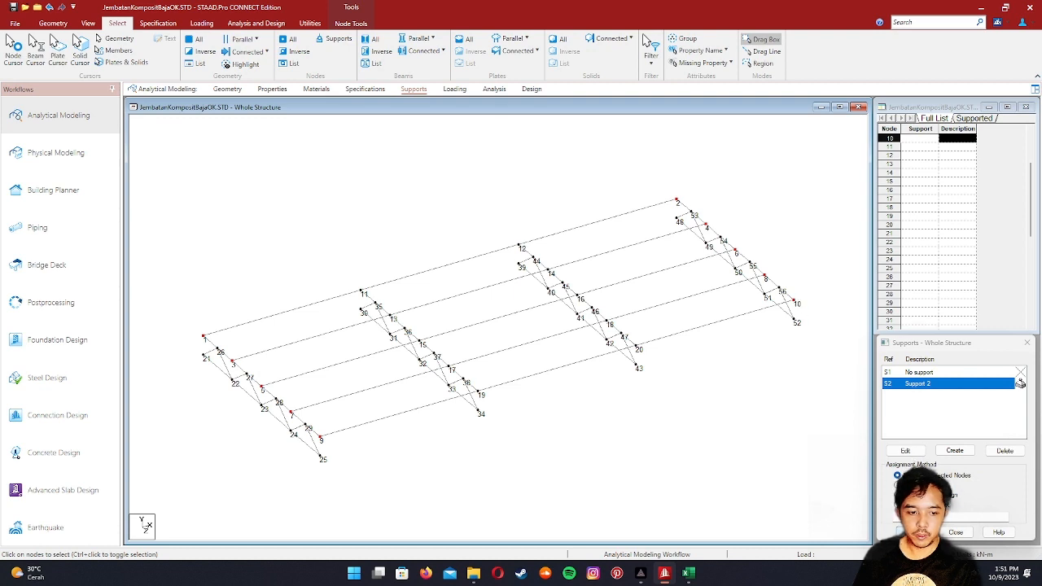
pyautogui.click(912, 533)
pyautogui.click(964, 469)
pyautogui.click(659, 411)
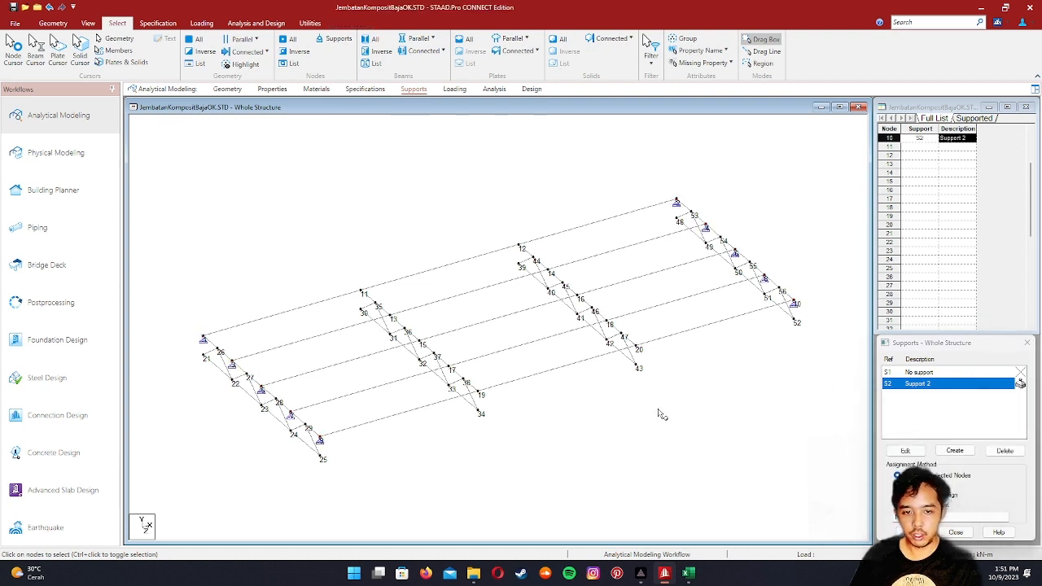
# - Inspect the bridge in a rotated 3D rendering, then close it and examine the supports in the structure view
pyautogui.rightClick(629, 415)
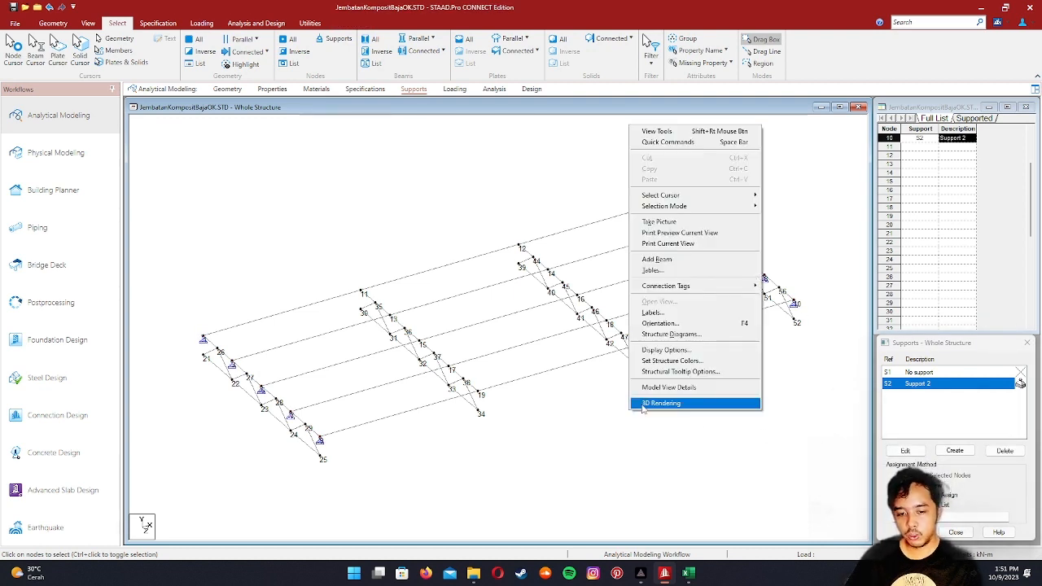
pyautogui.click(643, 400)
pyautogui.moveTo(658, 335); pyautogui.dragTo(667, 359)
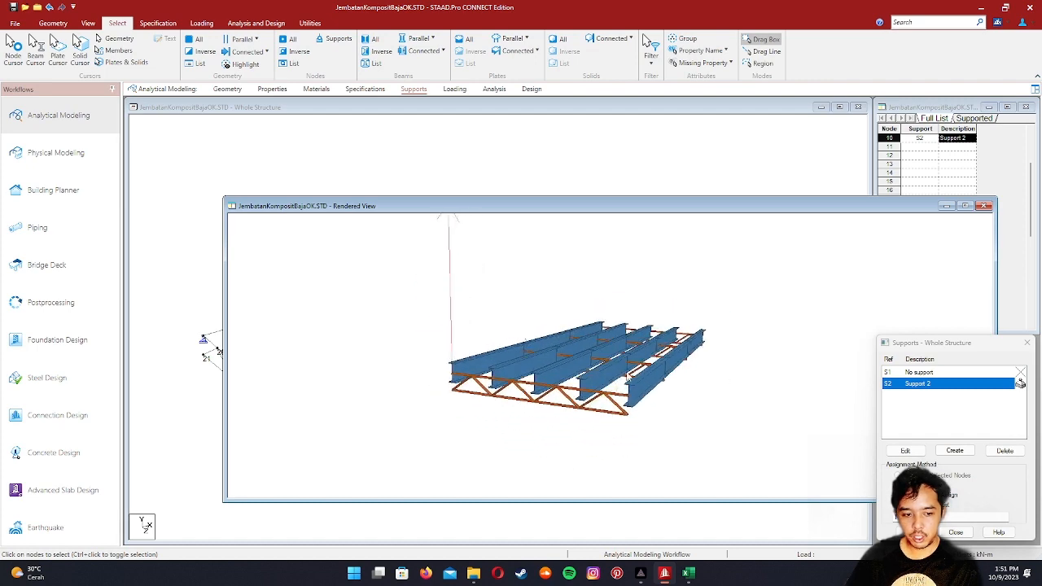
pyautogui.click(988, 206)
pyautogui.scroll(-2, 633, 336)
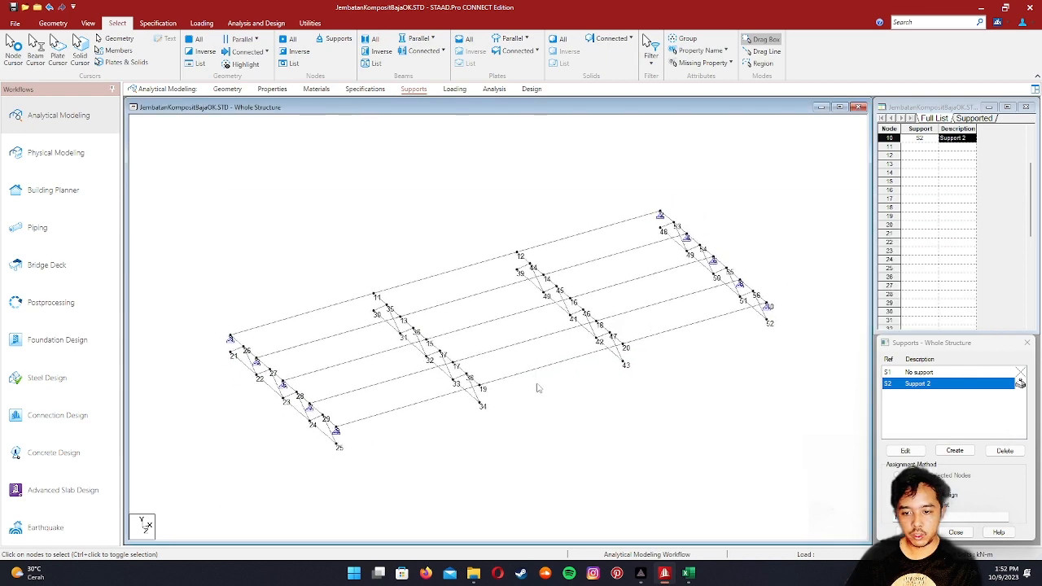
pyautogui.scroll(3, 538, 384)
pyautogui.moveTo(537, 388); pyautogui.dragTo(559, 372, button='middle')
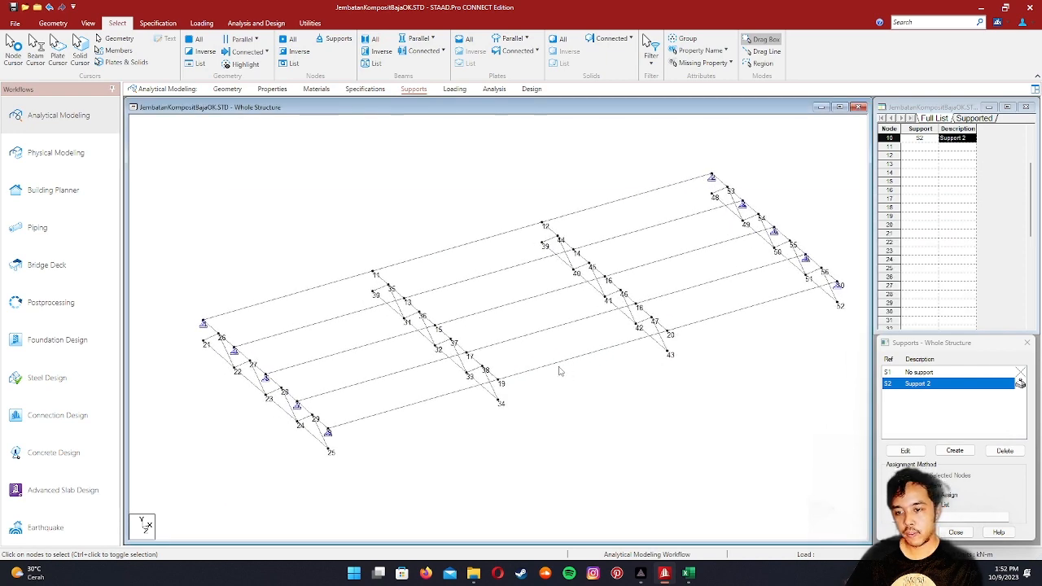
pyautogui.scroll(-1, 560, 371)
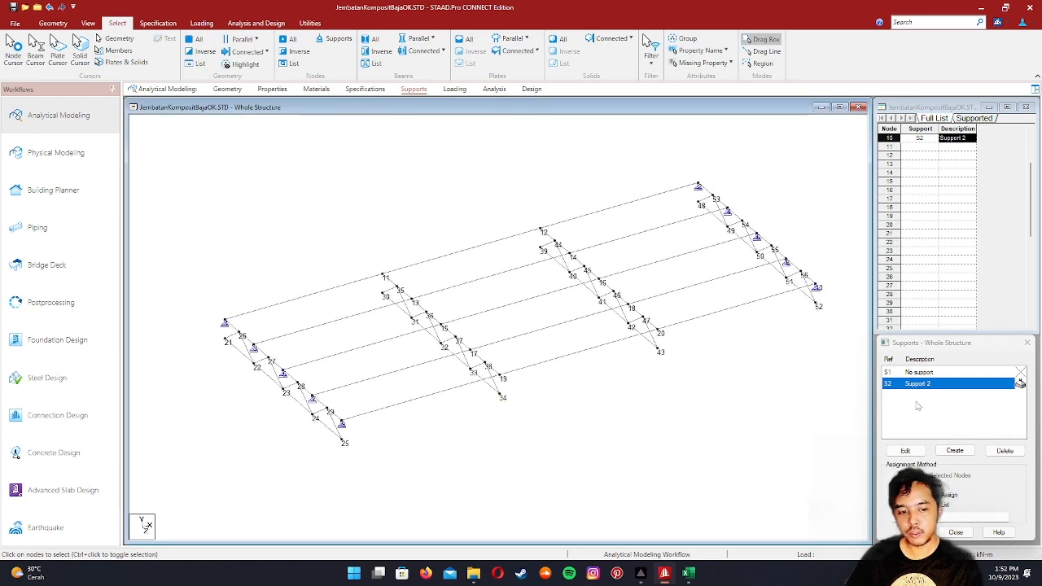
# - Highlight the nodes assigned to Support 2 to check the support placement, then clear the selection
pyautogui.click(929, 374)
pyautogui.click(915, 384)
pyautogui.moveTo(715, 398); pyautogui.dragTo(688, 394, button='middle')
pyautogui.scroll(1, 687, 394)
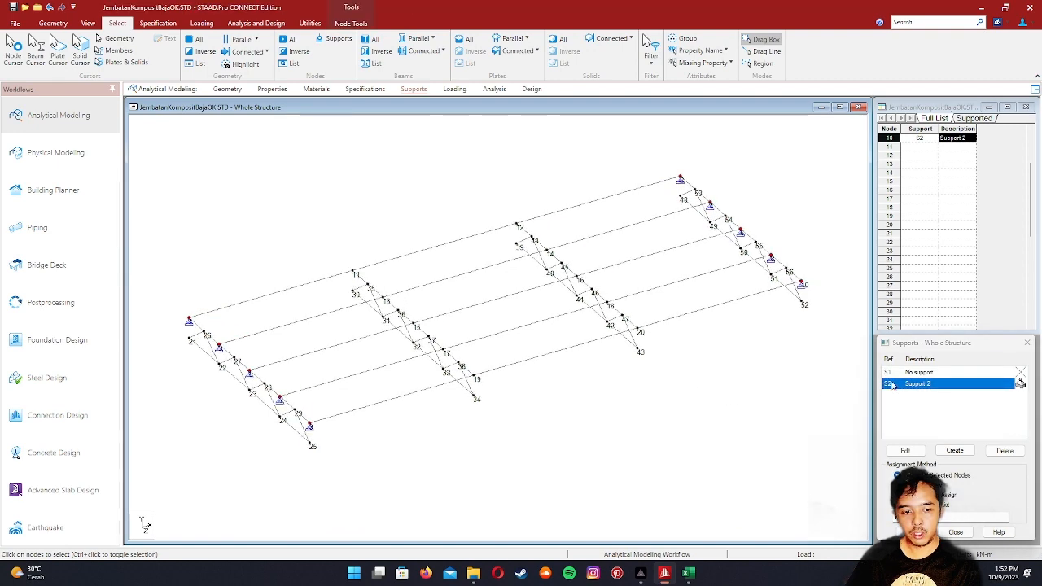
pyautogui.click(547, 295)
# - Create a beam offset specification at the member start with a global Y offset of 0.5 m
pyautogui.click(365, 89)
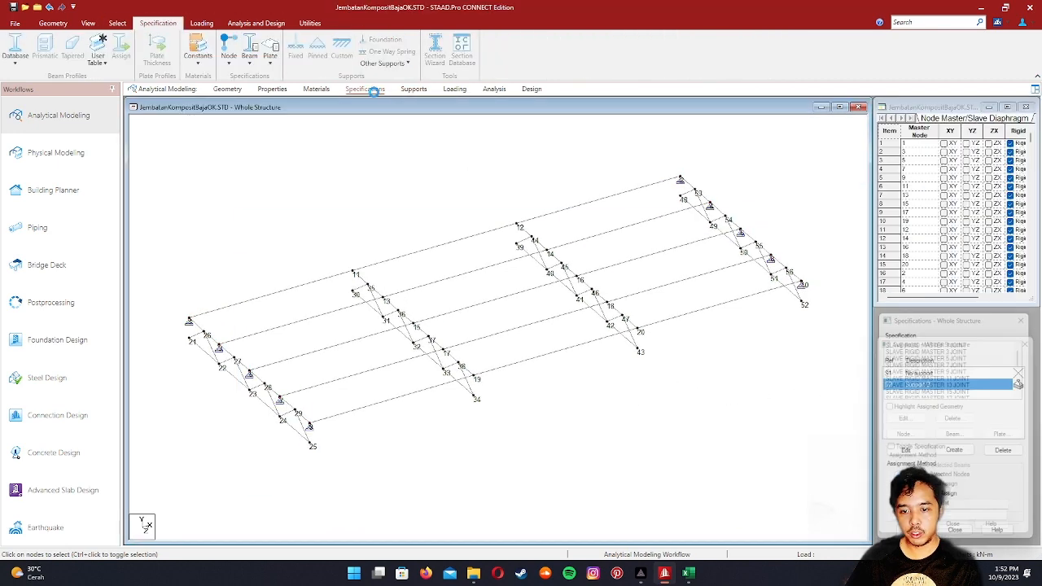
pyautogui.scroll(-3, 919, 364)
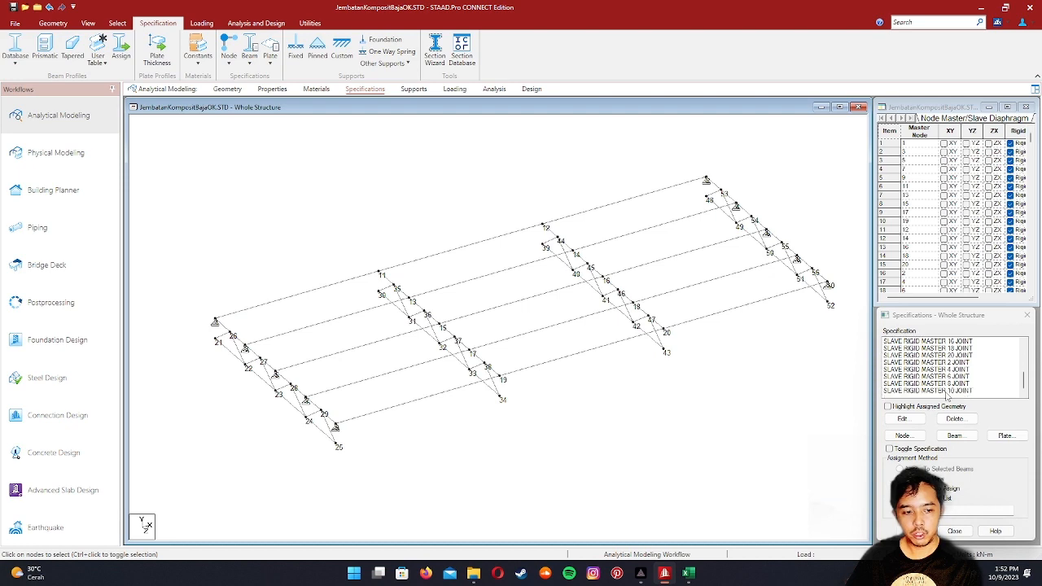
pyautogui.click(956, 437)
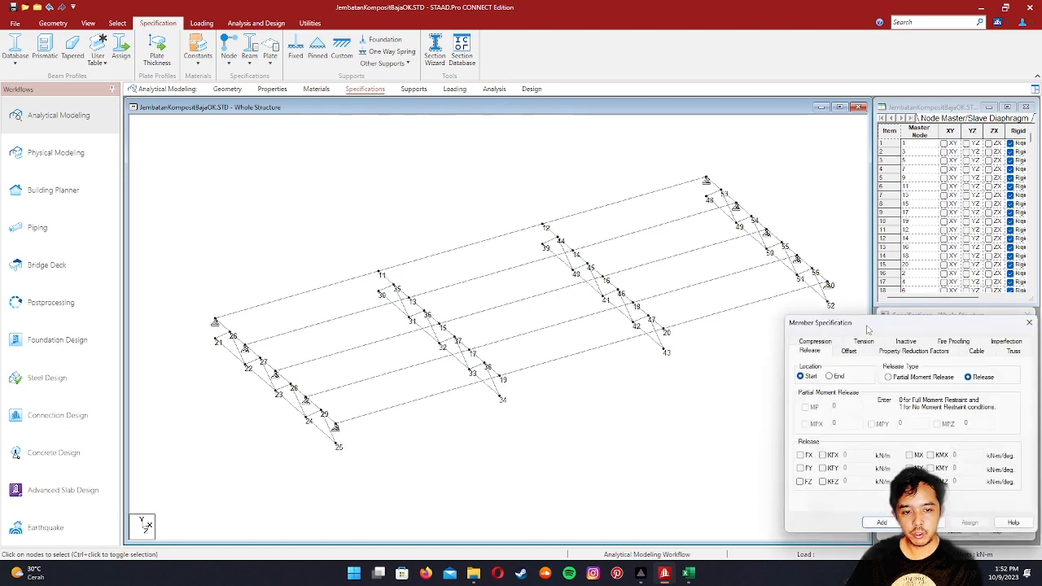
pyautogui.moveTo(864, 323); pyautogui.dragTo(568, 195)
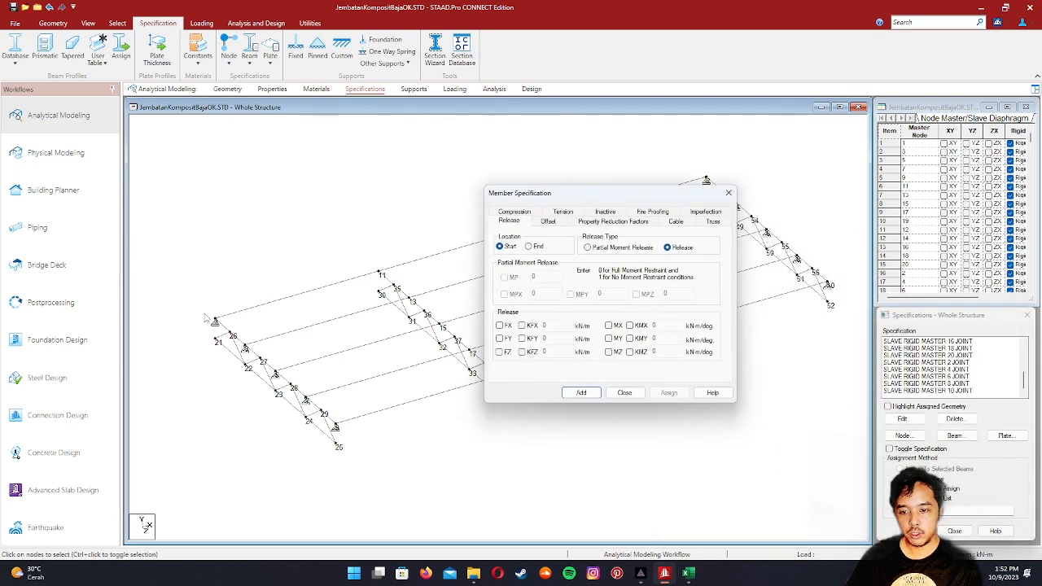
pyautogui.click(548, 221)
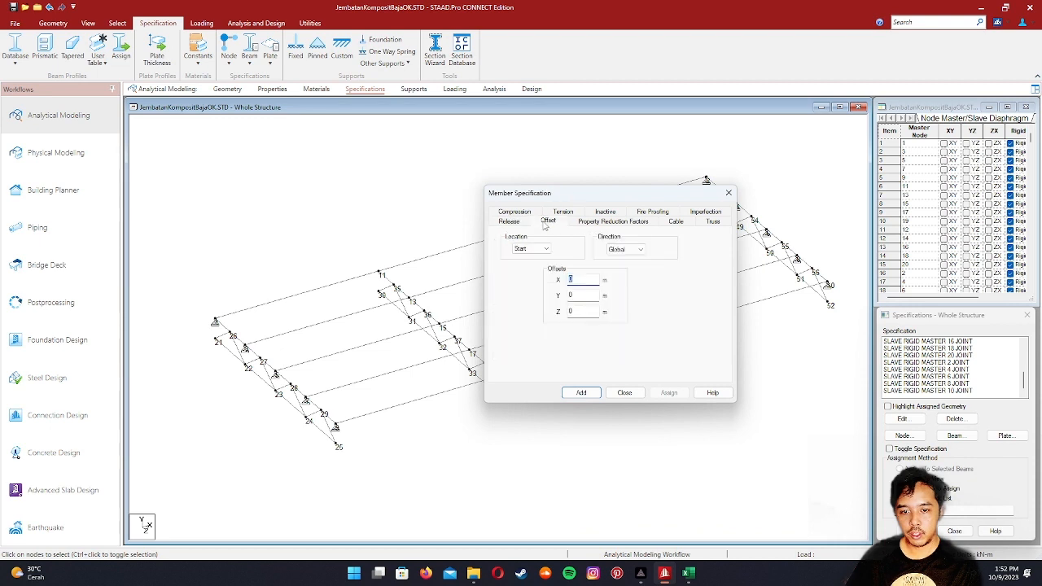
pyautogui.moveTo(559, 195); pyautogui.dragTo(569, 187)
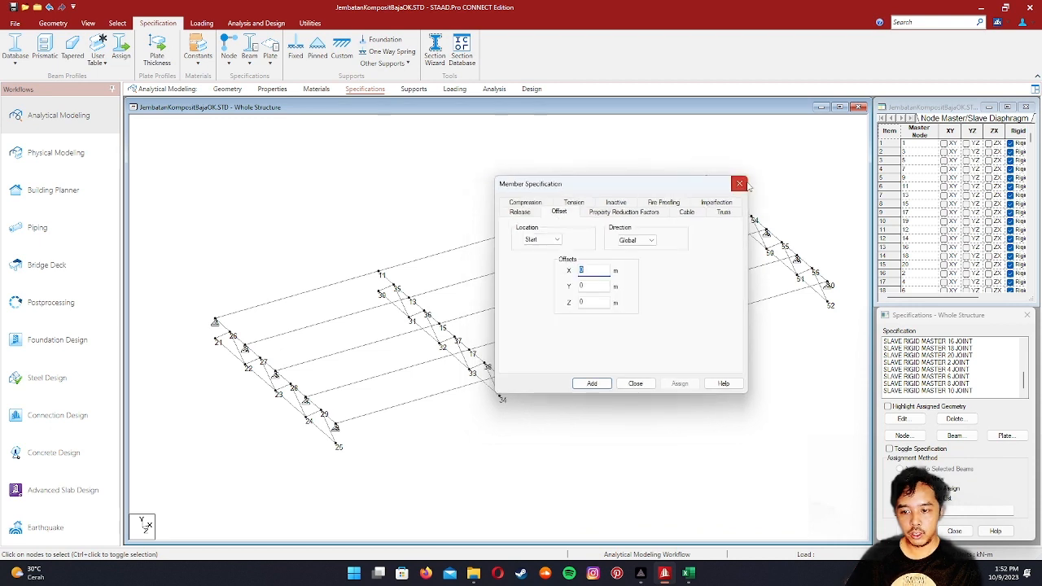
pyautogui.click(582, 270)
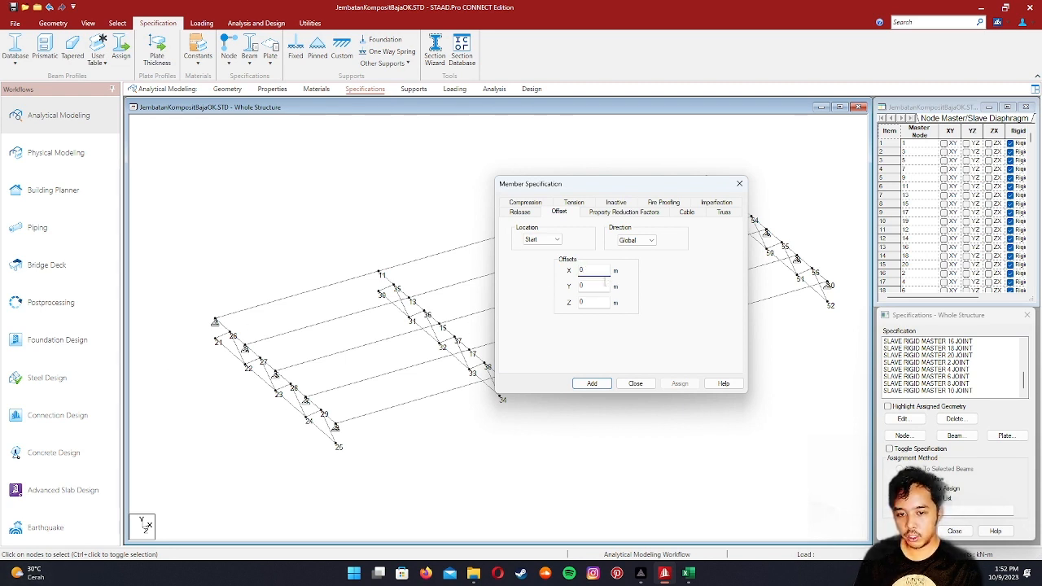
pyautogui.write('.5')
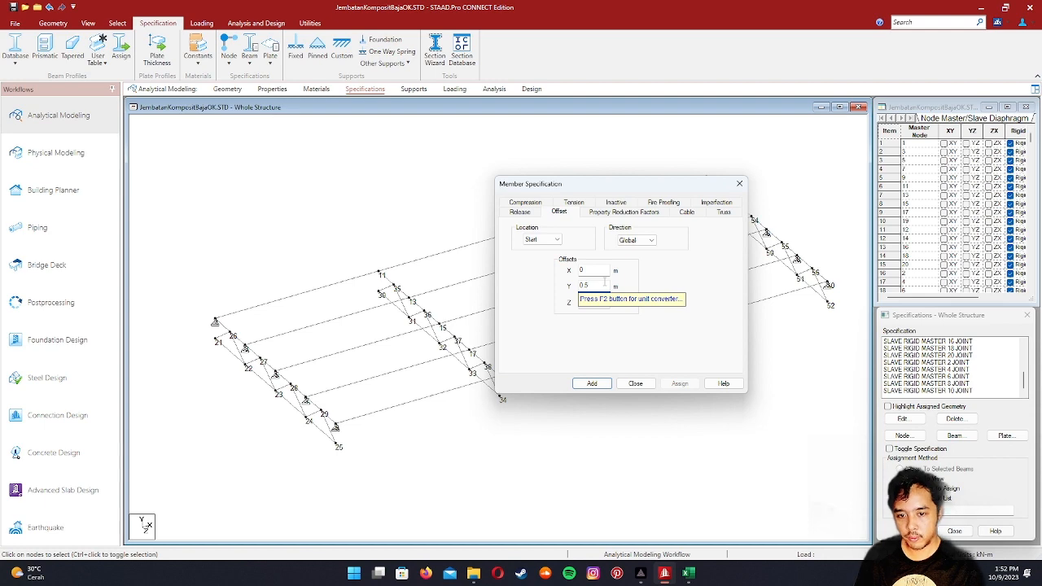
pyautogui.click(592, 384)
# - Create a second beam offset specification at the member end with a global Y offset of 0.5 m
pyautogui.click(954, 435)
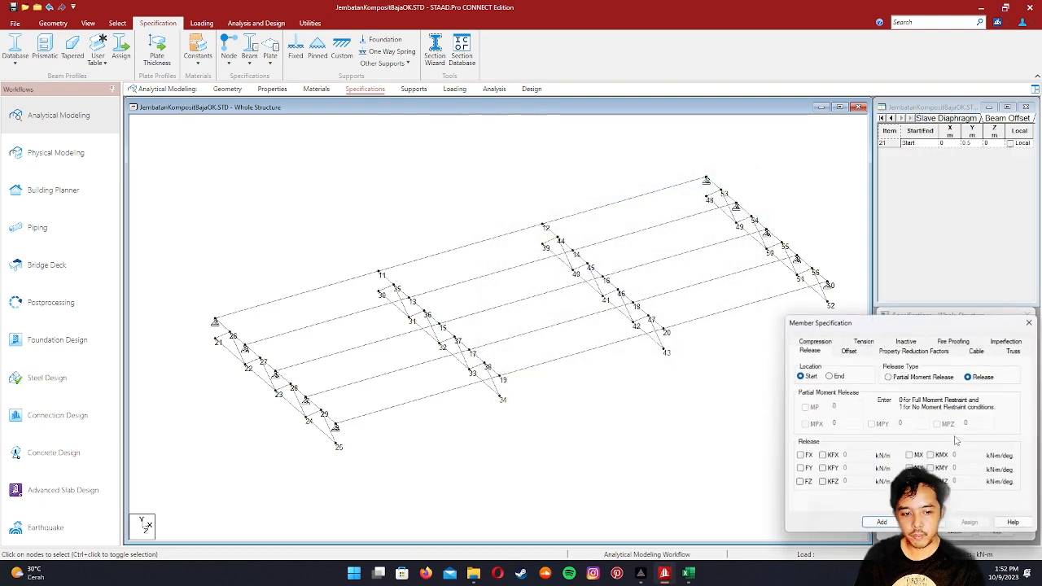
pyautogui.moveTo(861, 322); pyautogui.dragTo(409, 199)
pyautogui.click(407, 222)
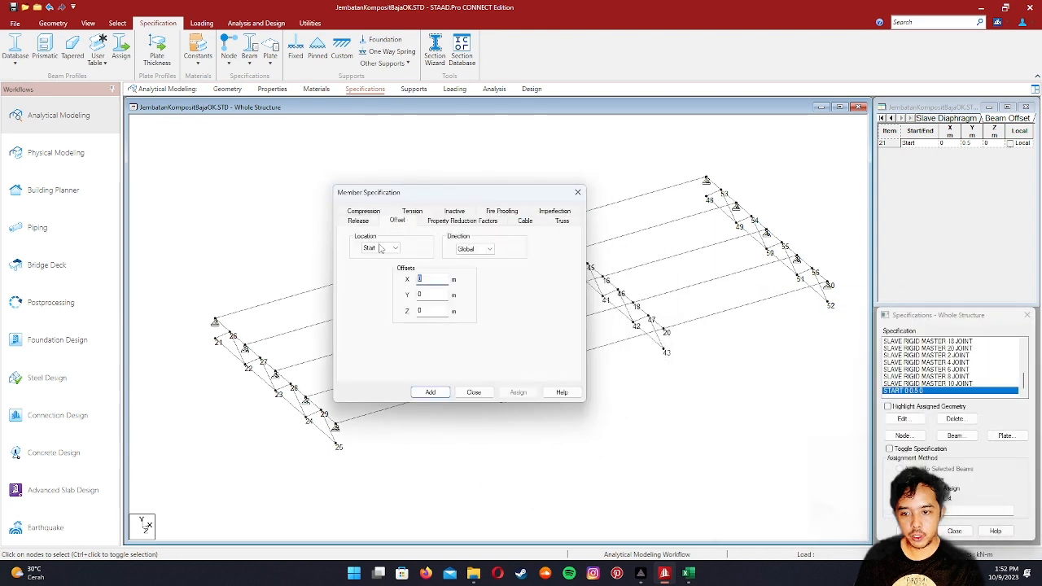
pyautogui.click(380, 248)
pyautogui.click(373, 267)
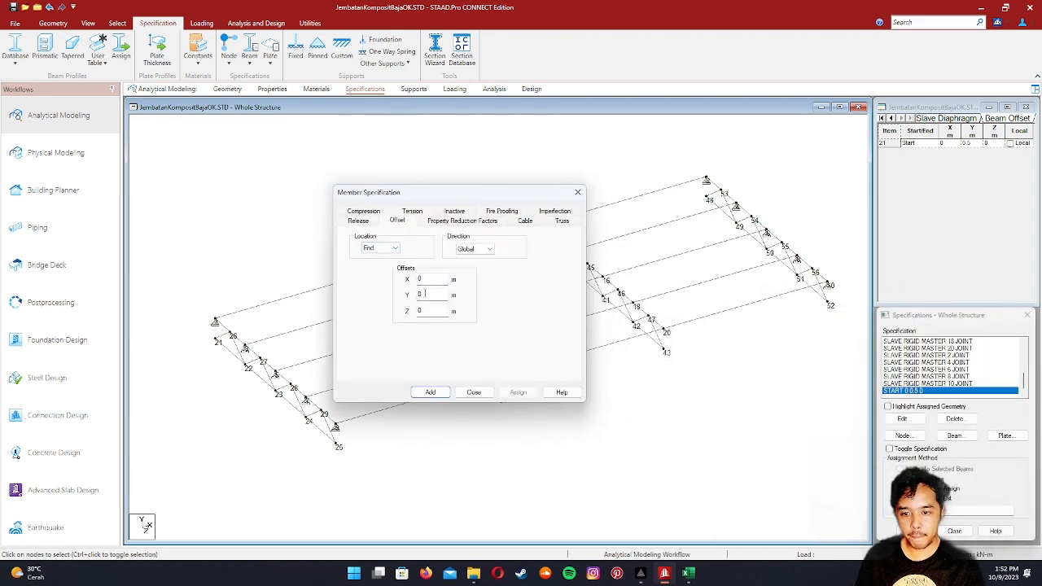
pyautogui.click(430, 391)
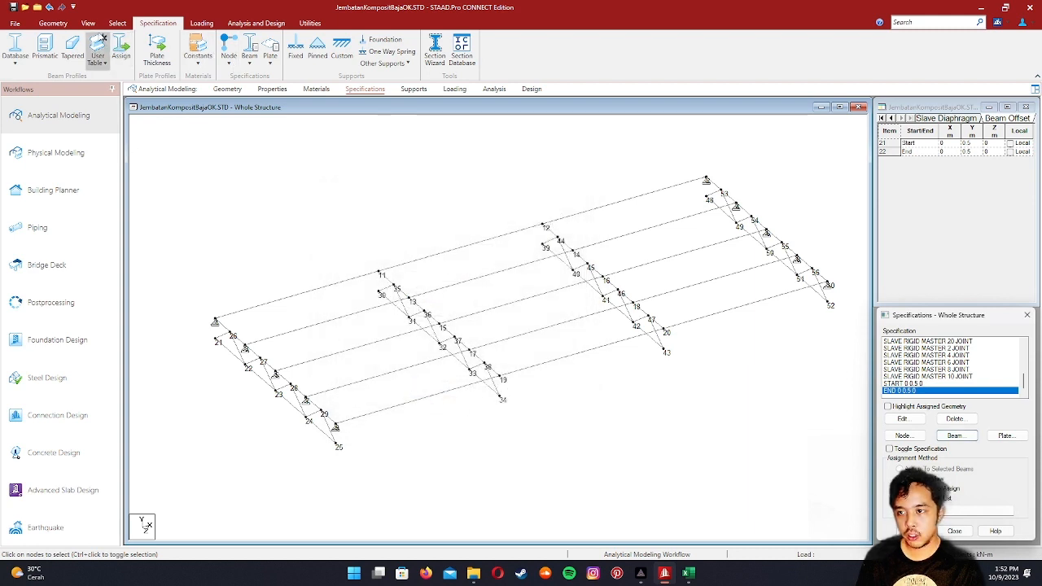
# - Select all longitudinal girder members in plan view and assign the 0.5 m end offset to them
pyautogui.click(88, 23)
pyautogui.click(221, 41)
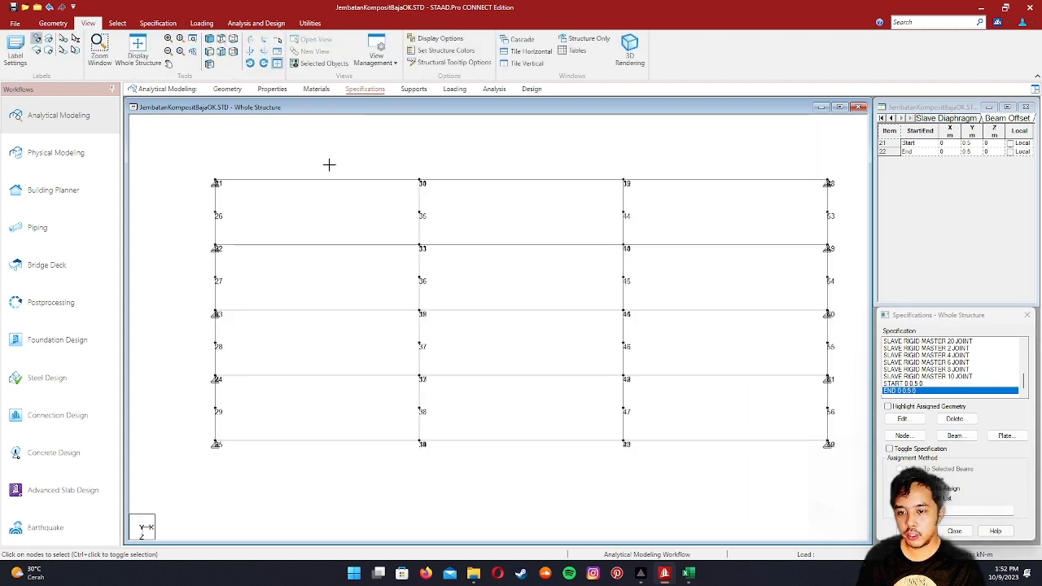
pyautogui.moveTo(328, 163); pyautogui.dragTo(284, 473)
pyautogui.moveTo(556, 486); pyautogui.dragTo(500, 163)
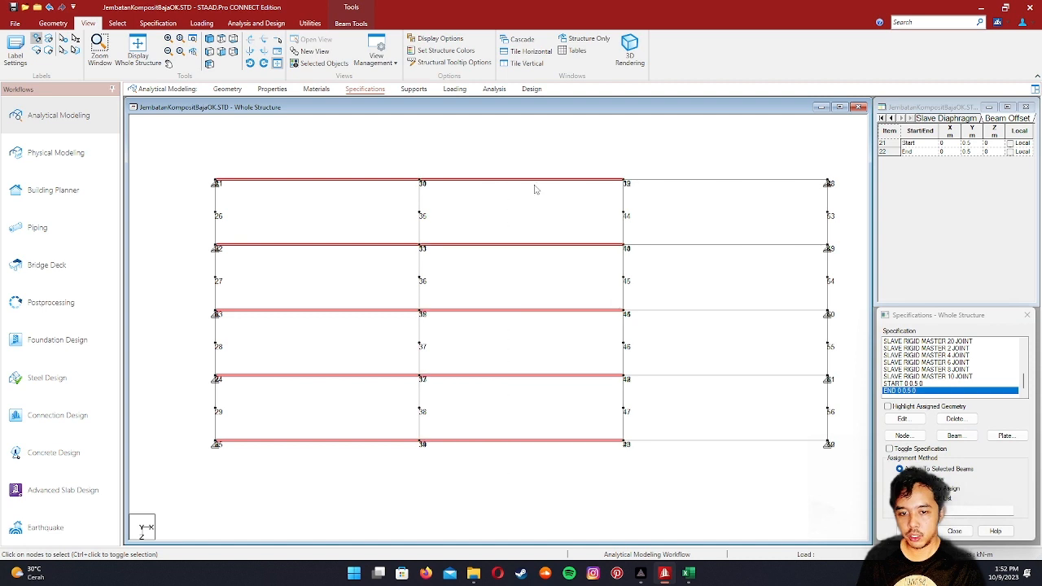
pyautogui.moveTo(756, 489); pyautogui.dragTo(692, 167)
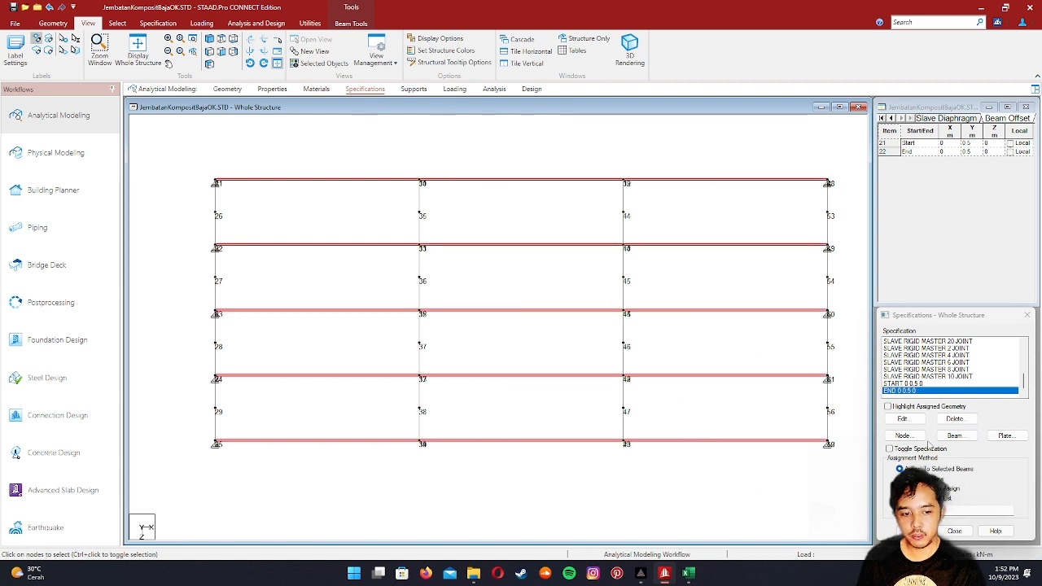
pyautogui.click(955, 435)
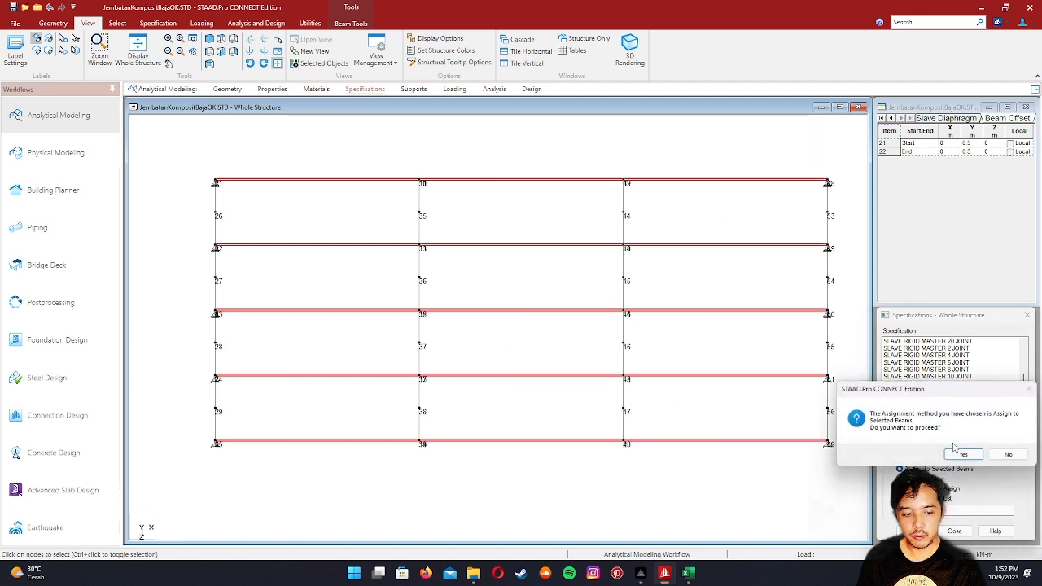
pyautogui.click(964, 451)
# - Assign the 0.5 m start offset to the same selected girders and clear the selection
pyautogui.click(919, 384)
pyautogui.click(915, 531)
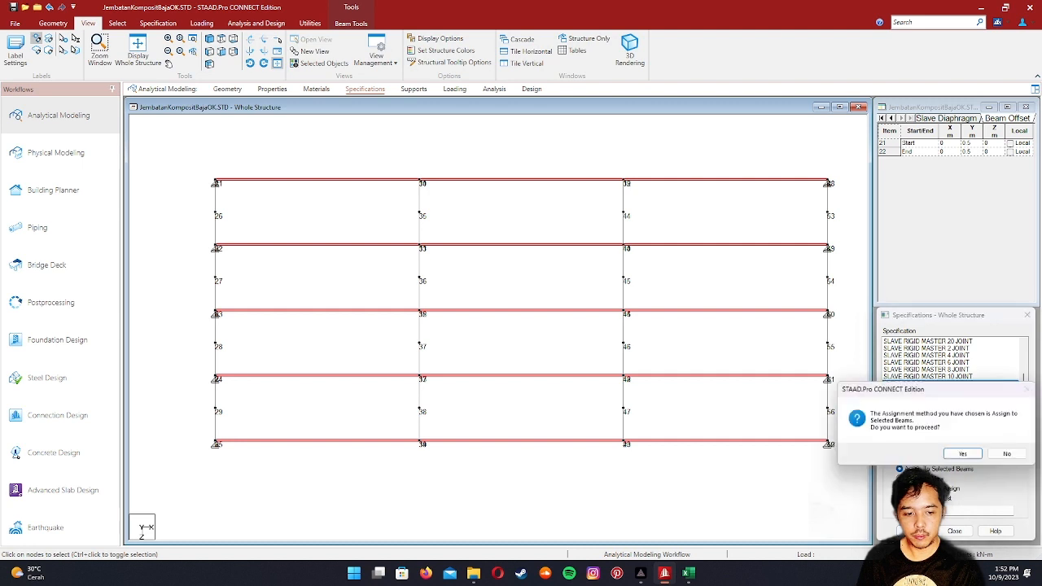
pyautogui.click(963, 454)
pyautogui.click(608, 474)
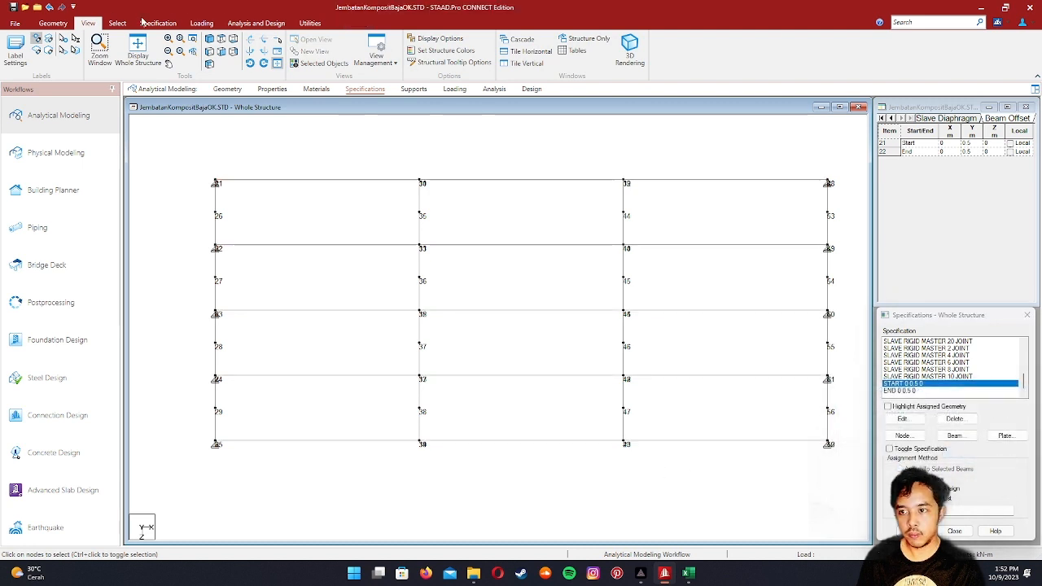
# - Return to the isometric view and check the offset girders in a 3D rendering, then close the rendering
pyautogui.click(209, 38)
pyautogui.rightClick(441, 446)
pyautogui.click(457, 432)
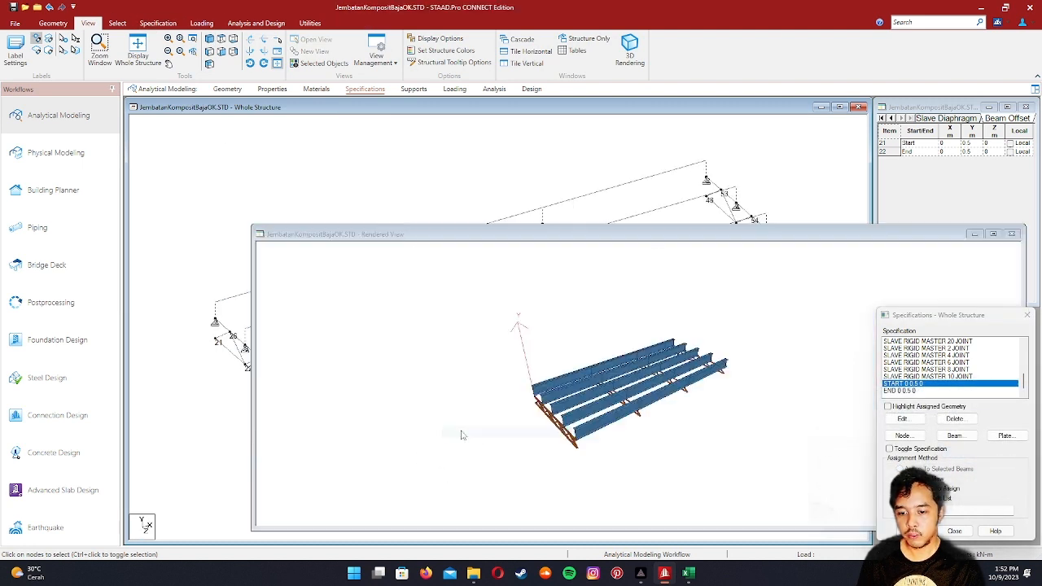
pyautogui.click(1014, 235)
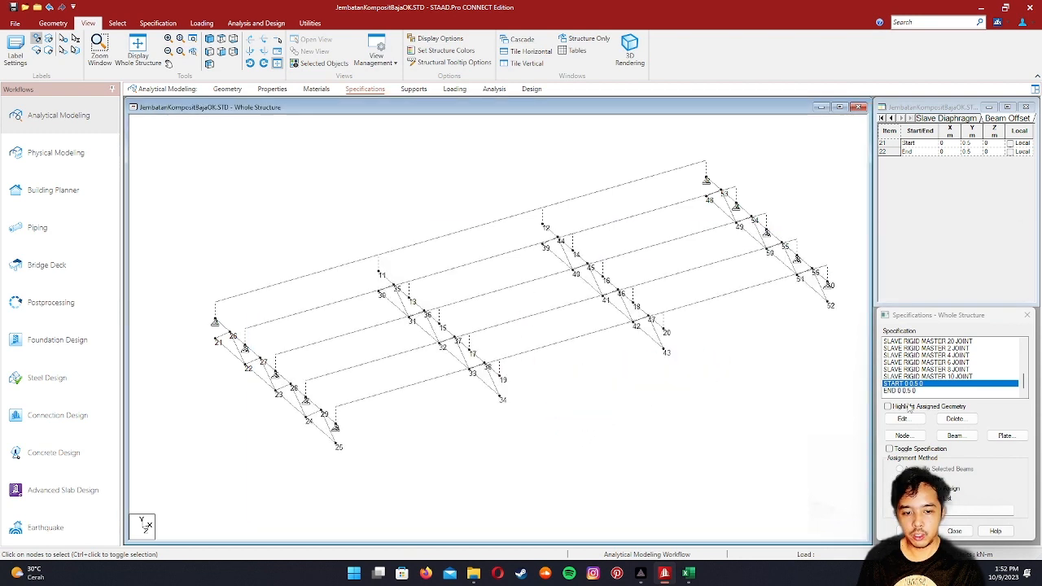
# - Set the global Y offset of both the start and end beam offset specifications to -0.5 m
pyautogui.doubleClick(893, 386)
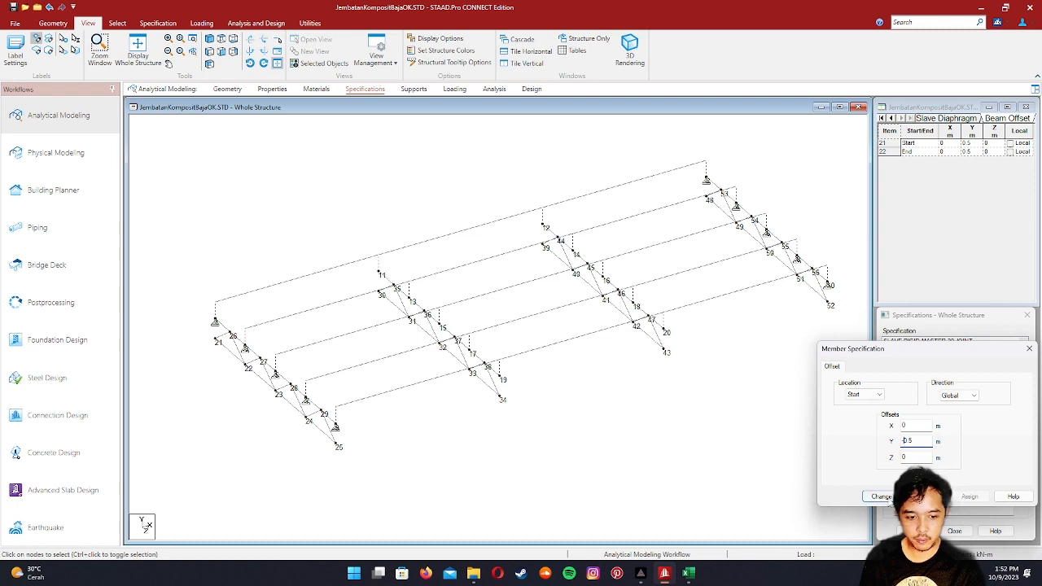
pyautogui.click(883, 497)
pyautogui.doubleClick(918, 395)
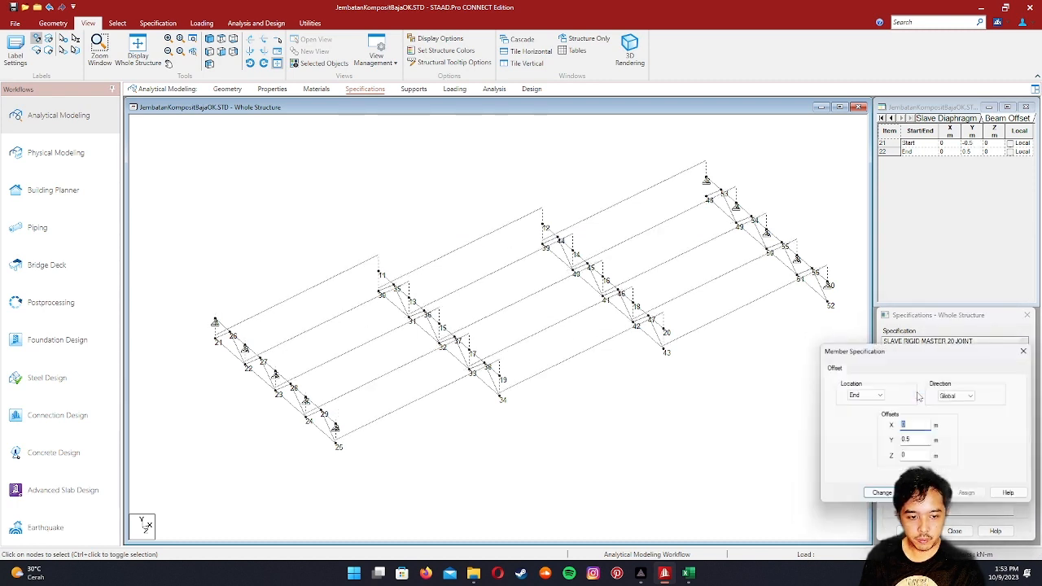
pyautogui.click(882, 496)
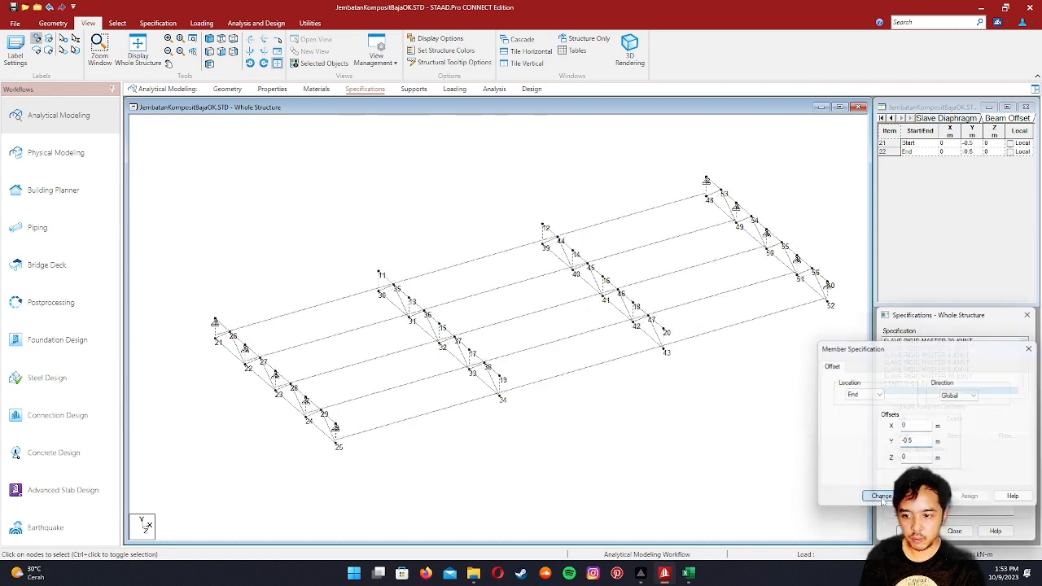
# - Check the girders with the -0.5 m offsets in a 3D rendering, then close the rendering
pyautogui.rightClick(499, 450)
pyautogui.click(539, 433)
pyautogui.moveTo(664, 383); pyautogui.dragTo(699, 369)
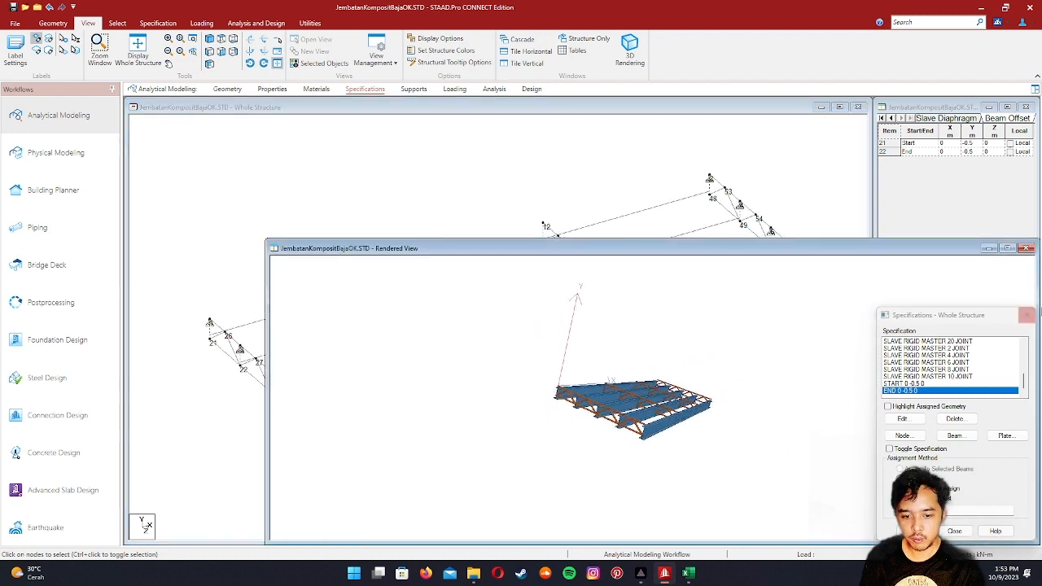
pyautogui.scroll(5, 651, 399)
pyautogui.moveTo(603, 388); pyautogui.dragTo(681, 421)
pyautogui.click(1028, 248)
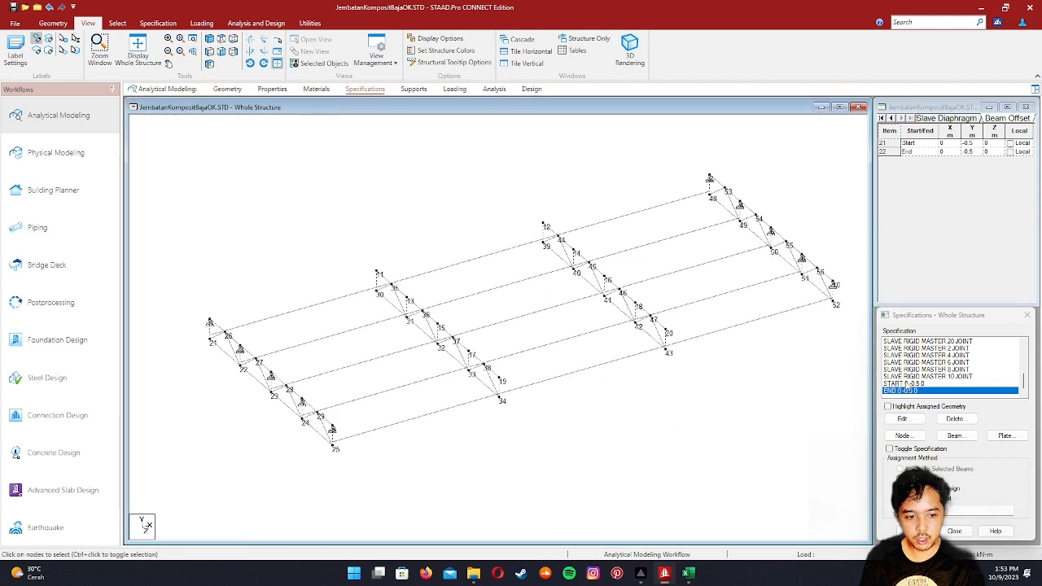
# - Set the global Y offset of both the start and end beam offset specifications to -0.4 m
pyautogui.click(909, 383)
pyautogui.click(902, 419)
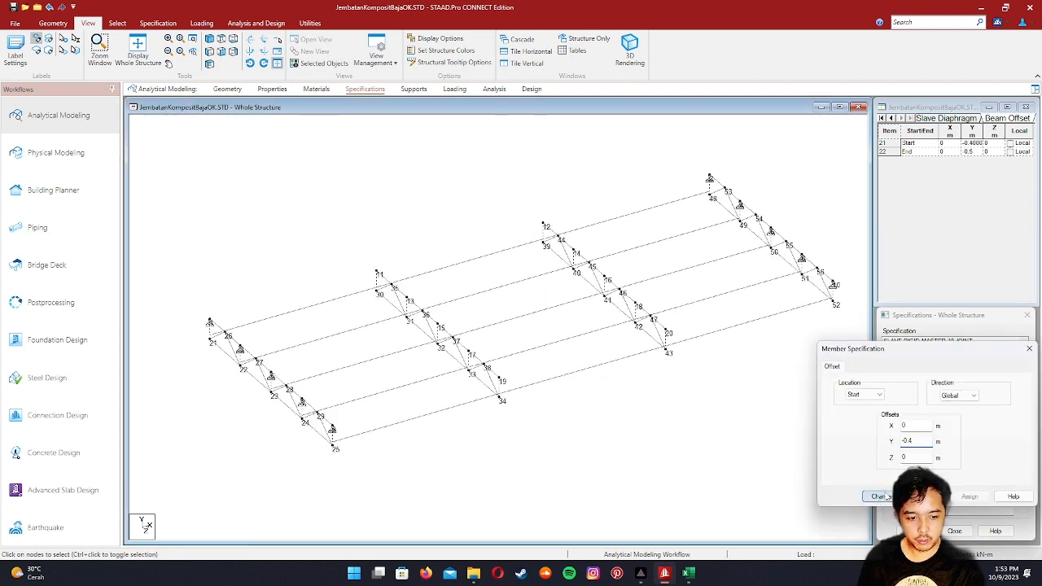
pyautogui.click(879, 496)
pyautogui.click(902, 419)
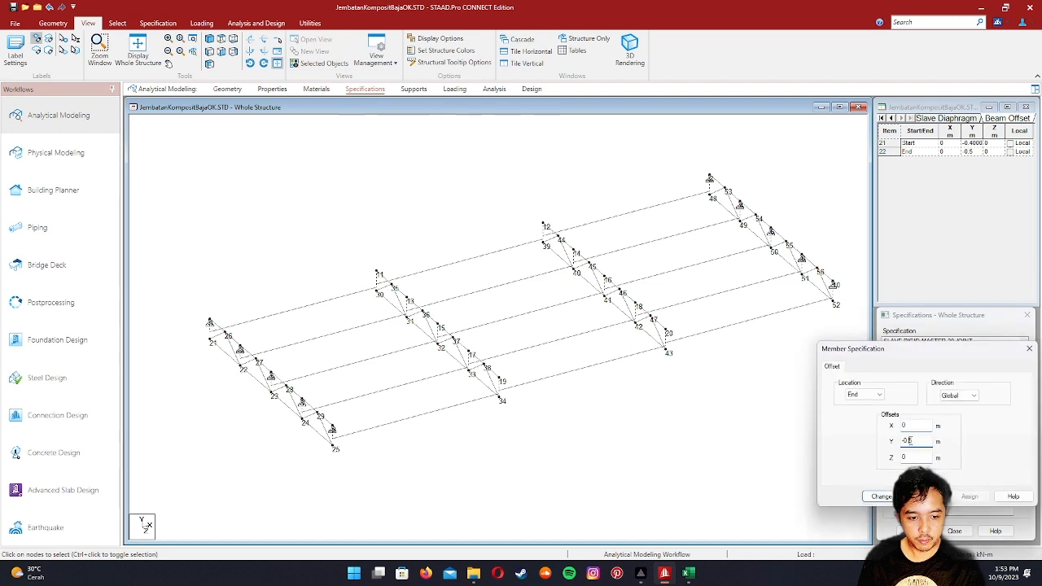
pyautogui.click(887, 497)
# - Render the structure in 3D to check the girders with the -0.4 m offsets, then close the rendering
pyautogui.rightClick(706, 412)
pyautogui.click(724, 400)
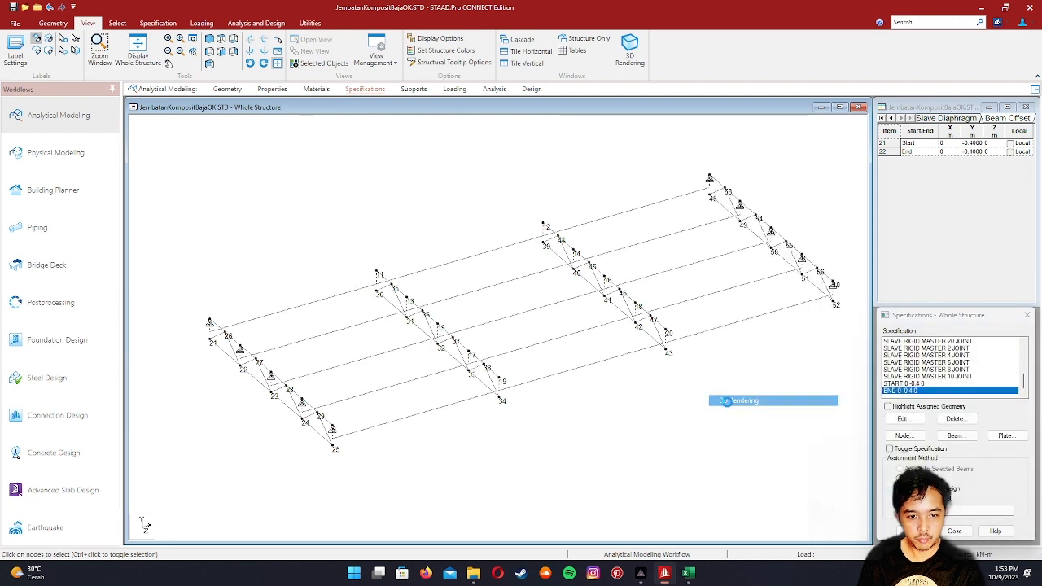
pyautogui.moveTo(518, 259); pyautogui.dragTo(550, 327)
pyautogui.click(886, 108)
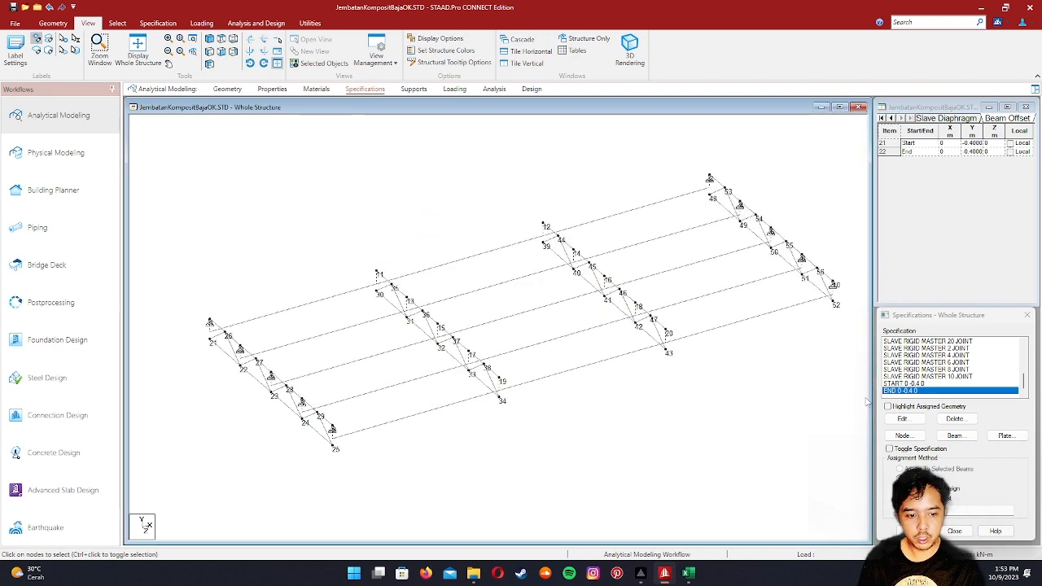
# - Set the global Y offset of both the start and end beam offset specifications to -0.35 m
pyautogui.click(902, 384)
pyautogui.click(902, 419)
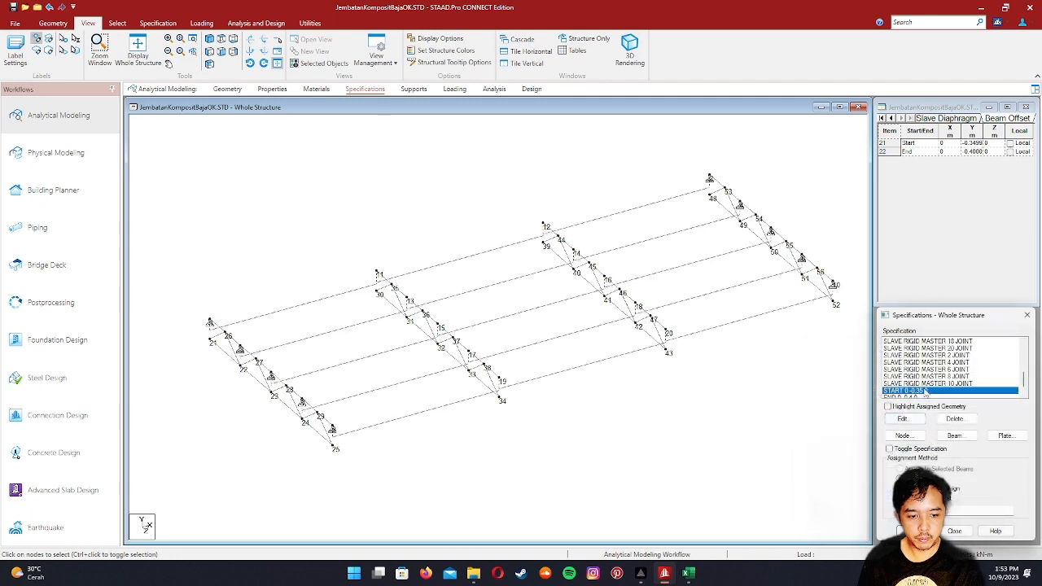
pyautogui.click(916, 384)
pyautogui.click(904, 418)
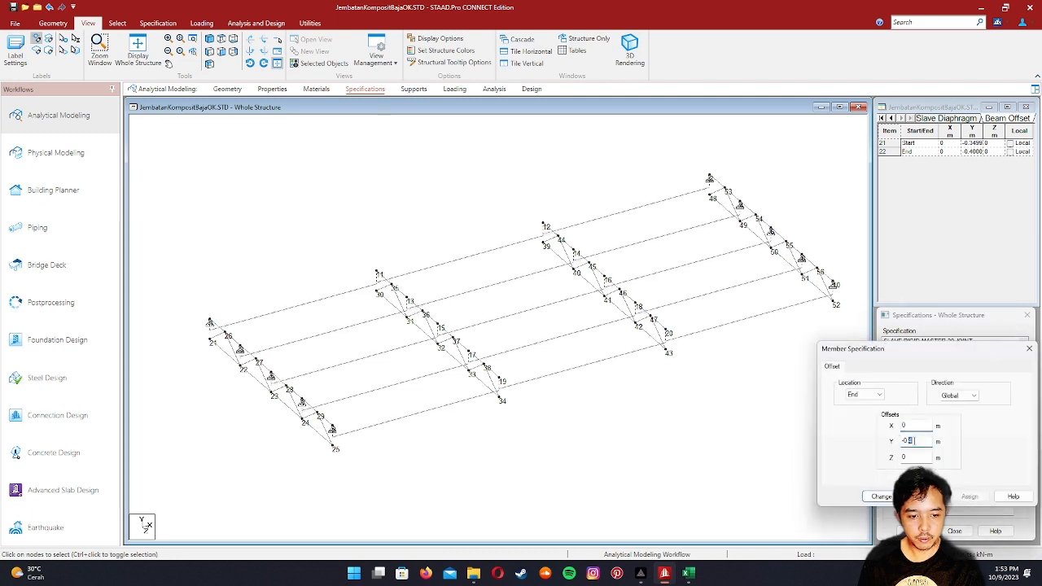
pyautogui.click(881, 497)
# - Inspect how the girders with the -0.35 m offsets meet the cross frames in a 3D rendering, then close it
pyautogui.rightClick(680, 442)
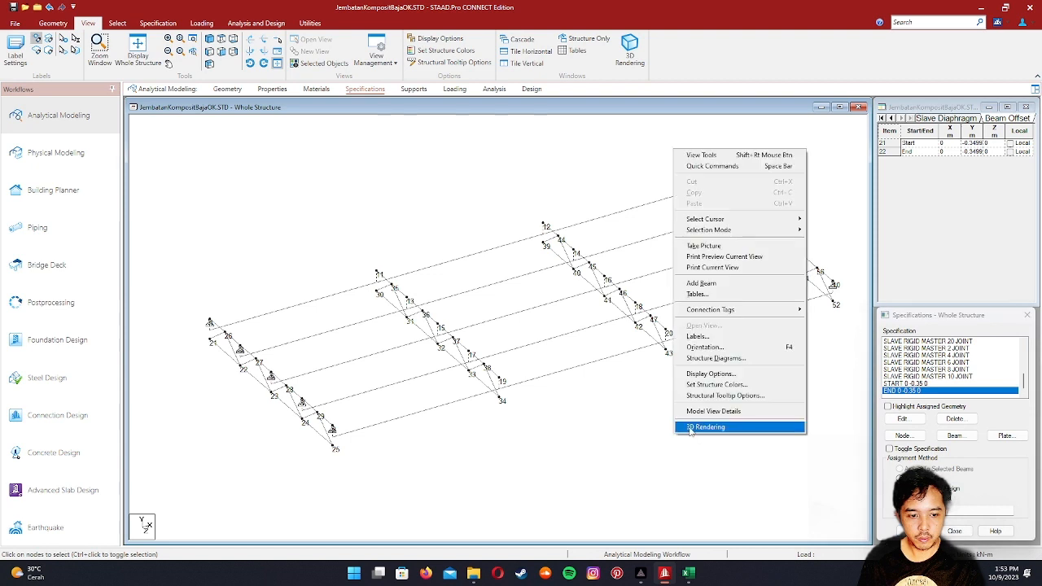
pyautogui.click(700, 426)
pyautogui.moveTo(696, 282); pyautogui.dragTo(503, 291)
pyautogui.scroll(7, 503, 290)
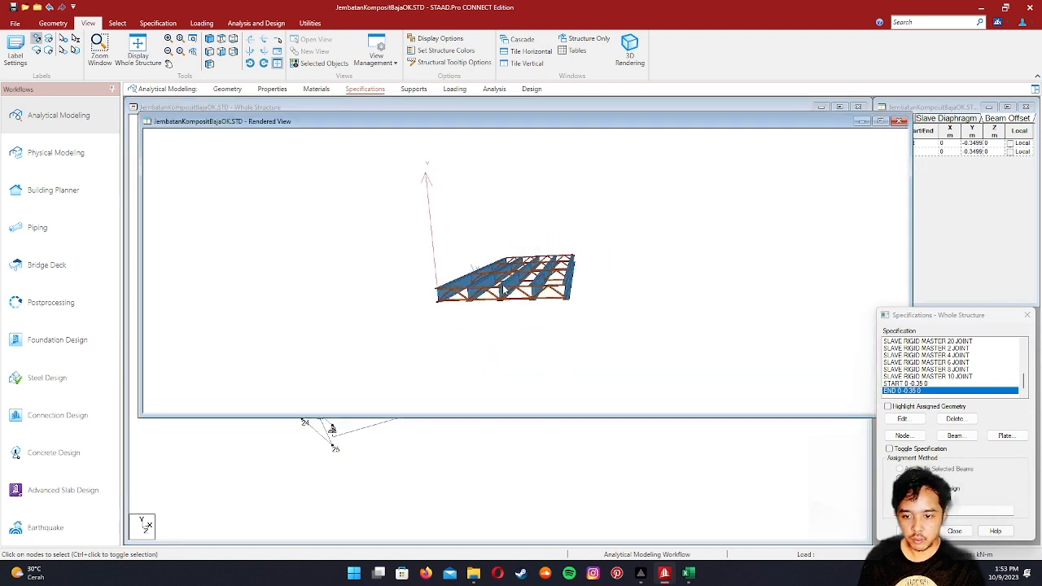
pyautogui.scroll(3, 503, 291)
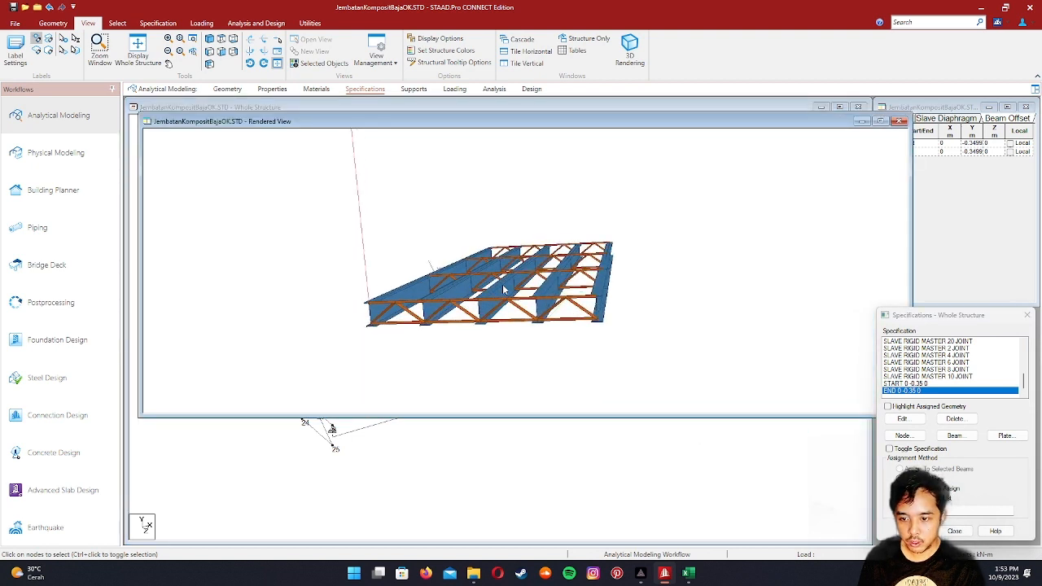
pyautogui.moveTo(504, 290); pyautogui.dragTo(719, 221)
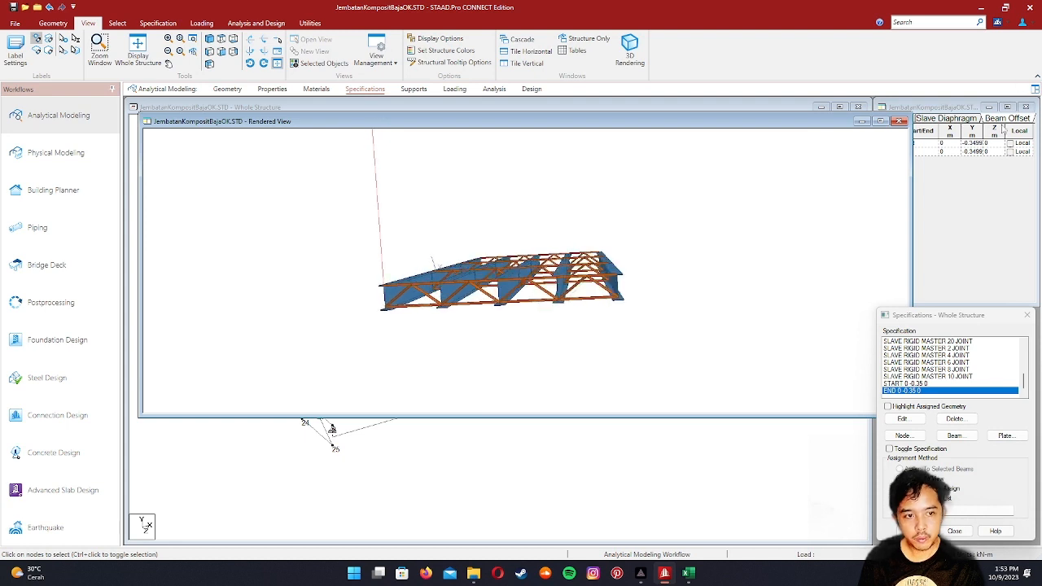
pyautogui.click(899, 121)
# - Set the global Y offset of both the start and end beam offset specifications to -0.3 m
pyautogui.doubleClick(915, 385)
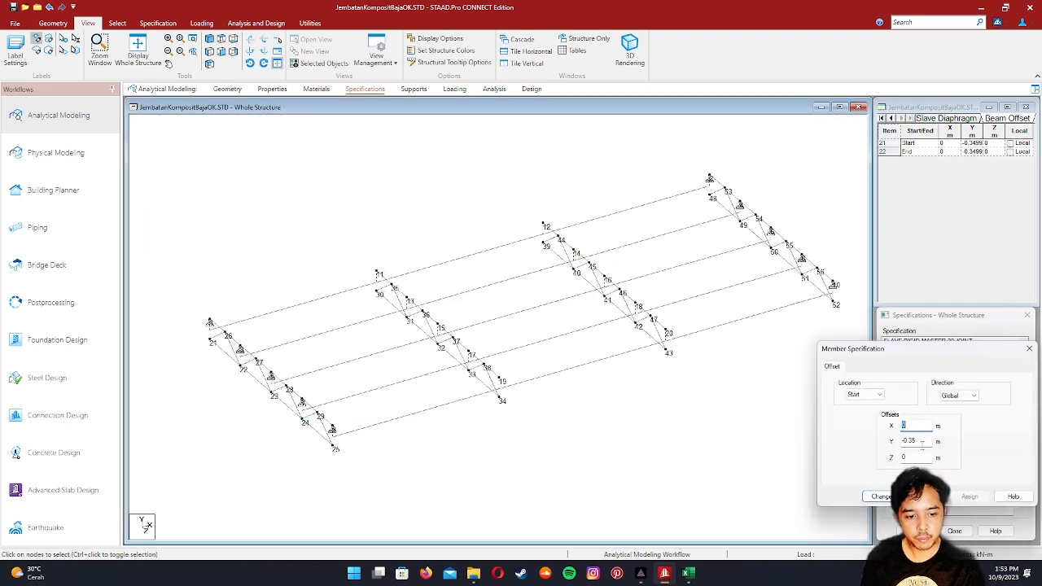
pyautogui.click(880, 497)
pyautogui.click(929, 391)
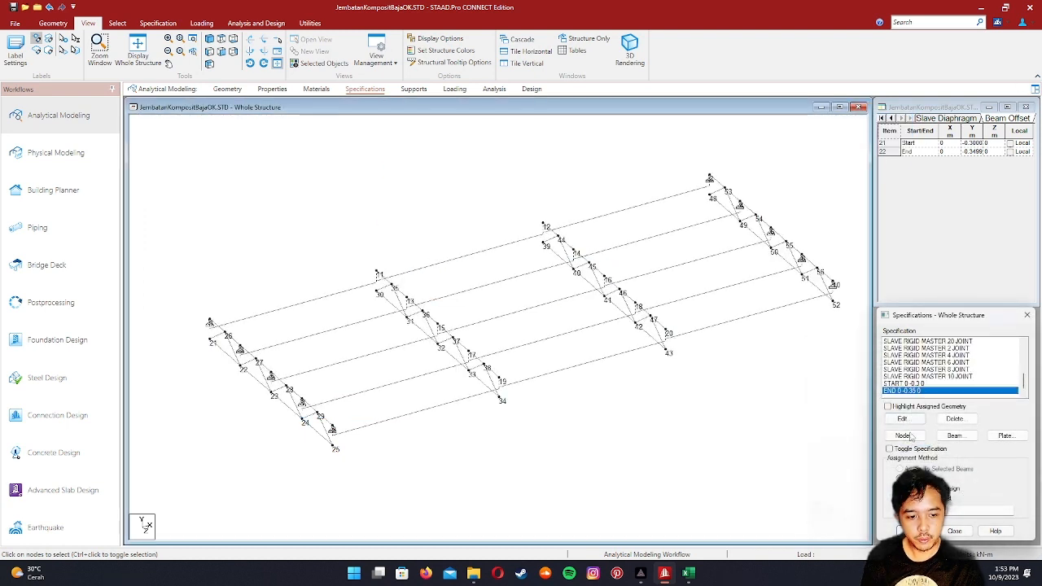
pyautogui.doubleClick(929, 391)
pyautogui.press('Escape')
pyautogui.doubleClick(927, 391)
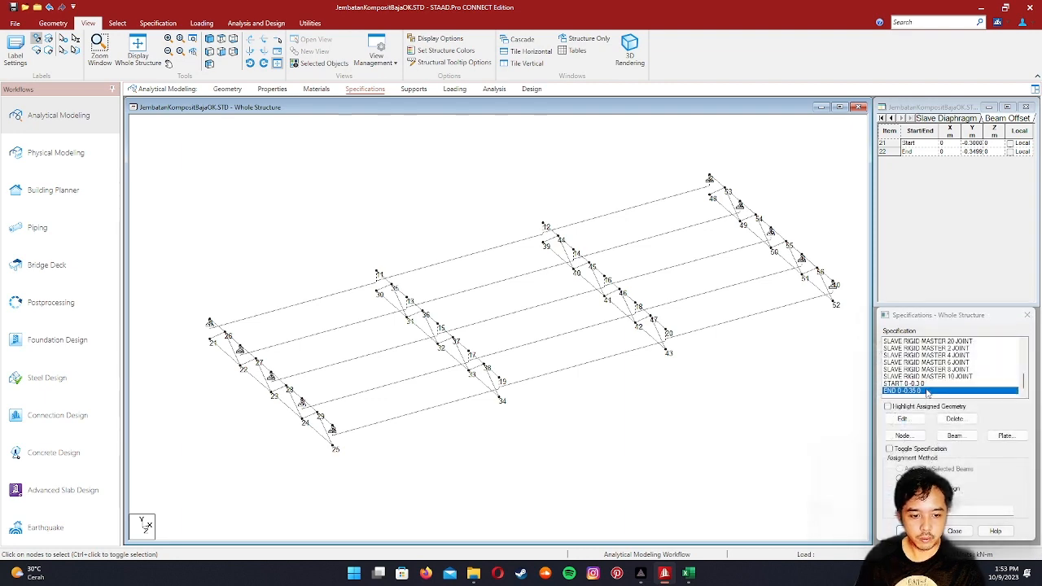
pyautogui.click(882, 497)
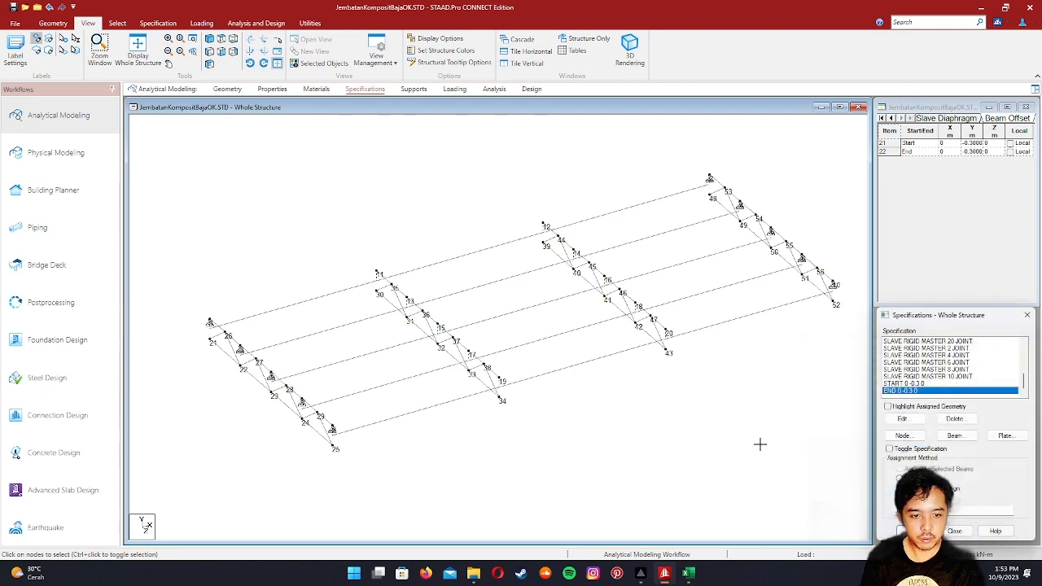
# - Inspect the fit between the cross frames and the -0.3 m offset girders in a 3D rendering, then close it
pyautogui.rightClick(761, 443)
pyautogui.click(794, 435)
pyautogui.scroll(8, 531, 310)
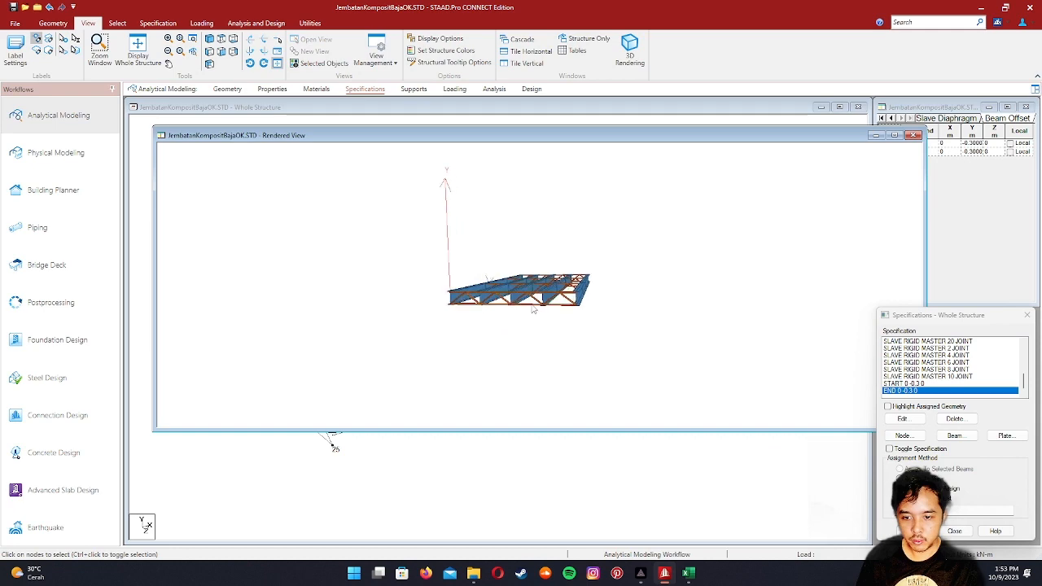
pyautogui.scroll(5, 533, 308)
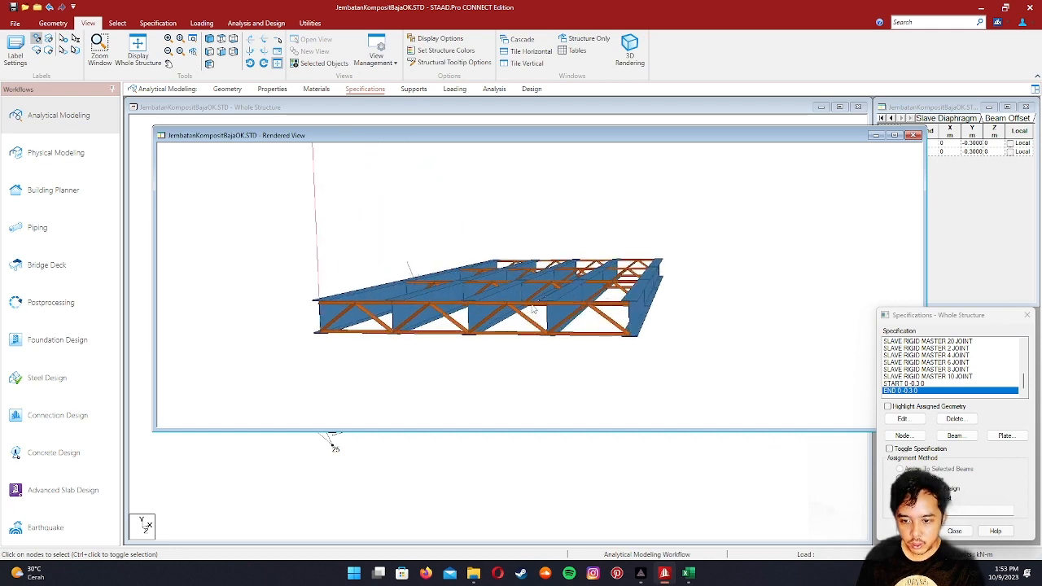
pyautogui.moveTo(534, 309); pyautogui.dragTo(505, 283)
pyautogui.moveTo(529, 263); pyautogui.dragTo(640, 248)
pyautogui.click(915, 136)
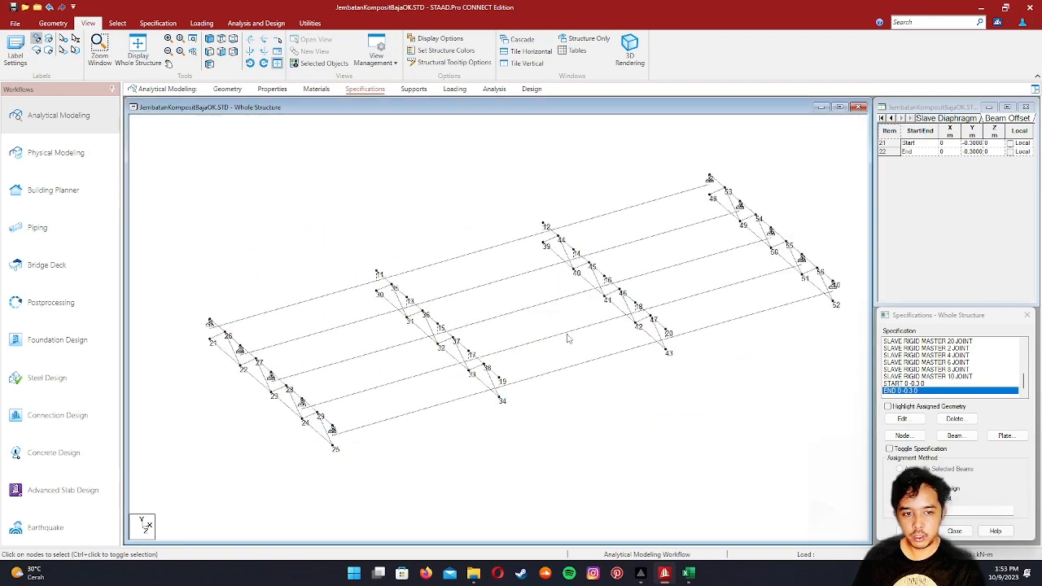
# - Examine the offset girder lines at the supports and intermediate cross frames against the start and end offset specifications
pyautogui.scroll(5, 517, 375)
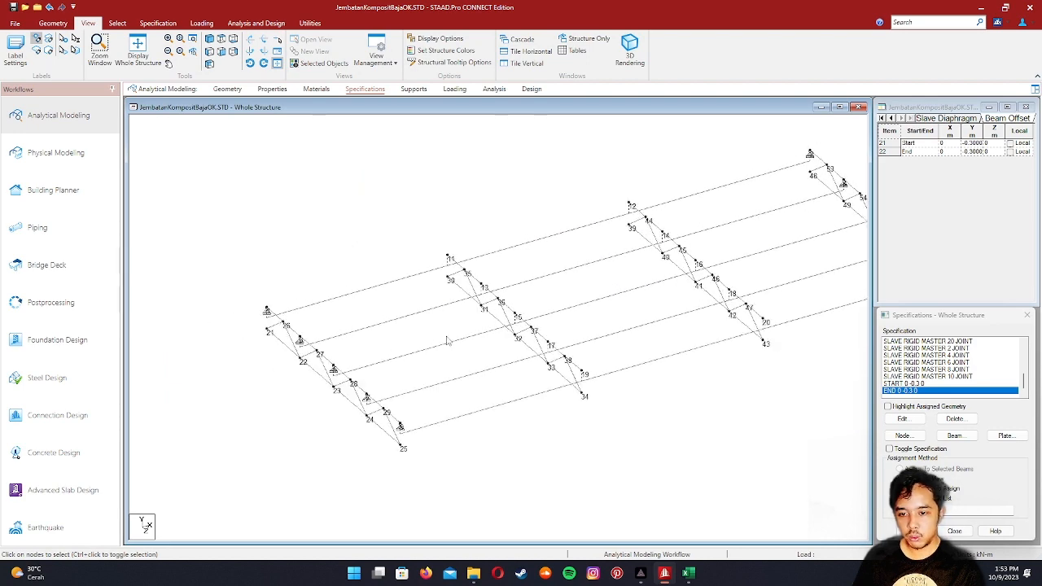
pyautogui.moveTo(431, 342); pyautogui.dragTo(421, 345, button='middle')
pyautogui.scroll(-1, 424, 345)
pyautogui.scroll(1, 521, 368)
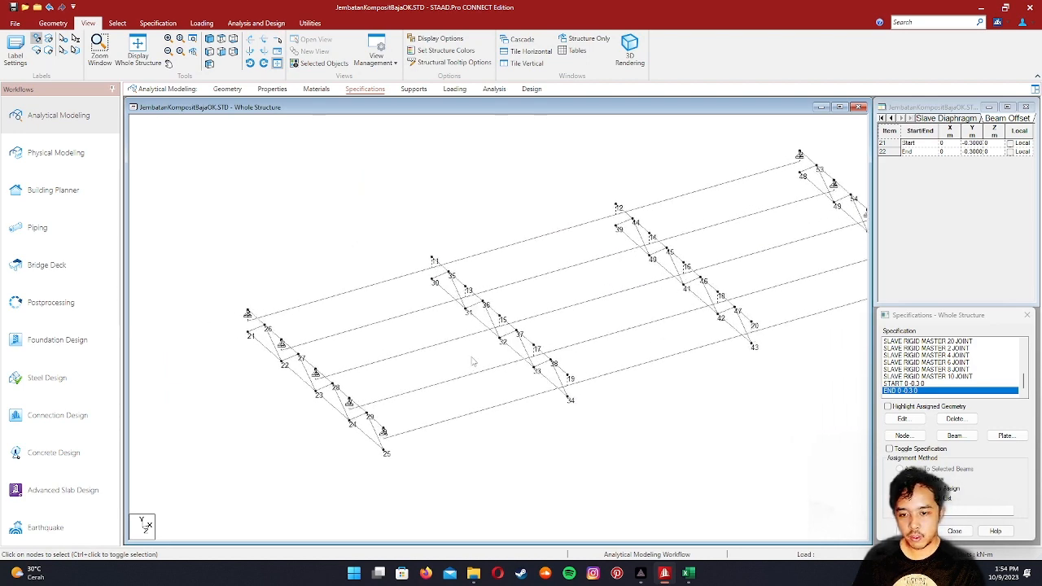
pyautogui.click(401, 276)
pyautogui.click(307, 314)
pyautogui.moveTo(335, 324); pyautogui.dragTo(435, 285, button='middle')
pyautogui.scroll(1, 451, 275)
pyautogui.scroll(-1, 437, 287)
pyautogui.moveTo(492, 311)
pyautogui.mouseDown(button='middle')
pyautogui.moveTo(521, 308)
pyautogui.moveTo(480, 322)
pyautogui.mouseUp(button='middle')
pyautogui.scroll(1, 510, 368)
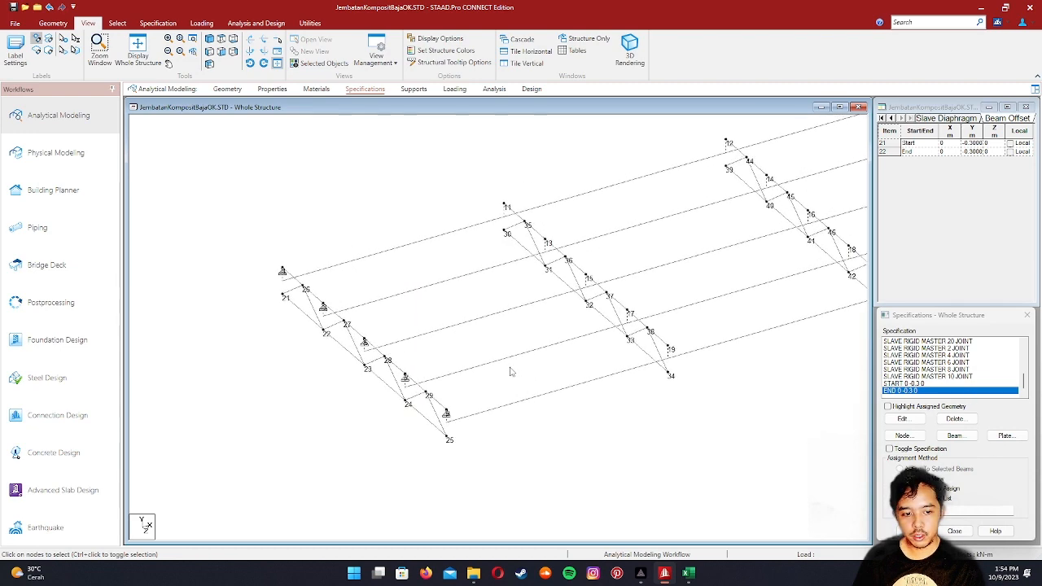
pyautogui.scroll(1, 511, 371)
pyautogui.click(950, 384)
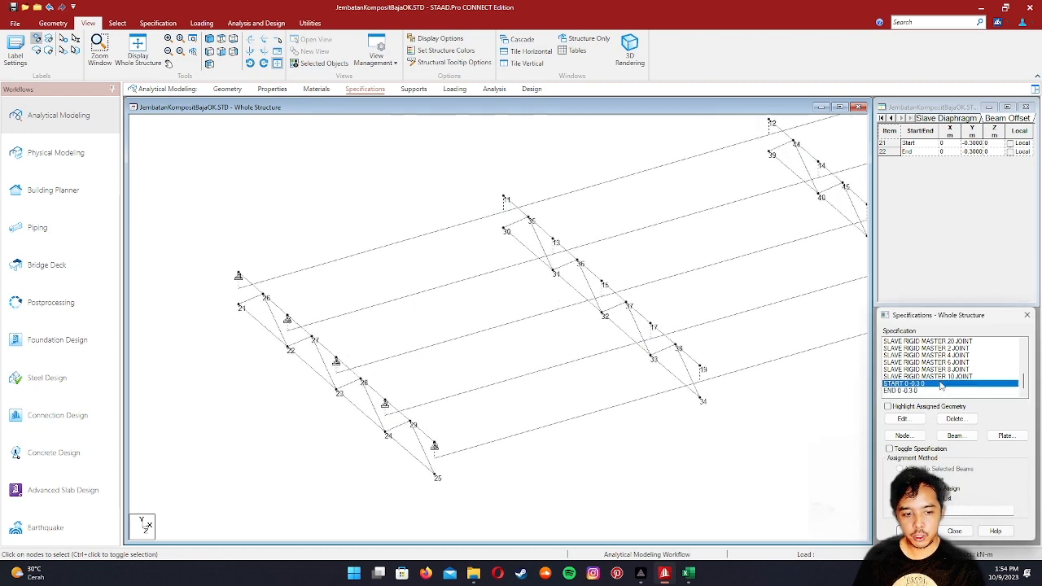
pyautogui.scroll(-1, 596, 332)
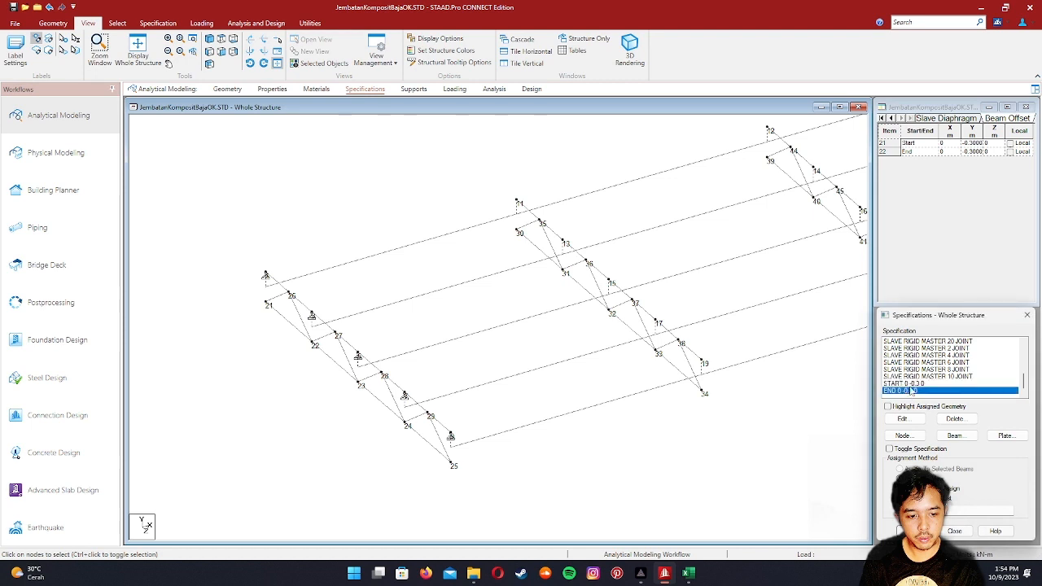
pyautogui.scroll(-2, 751, 415)
pyautogui.moveTo(817, 412); pyautogui.dragTo(759, 411, button='middle')
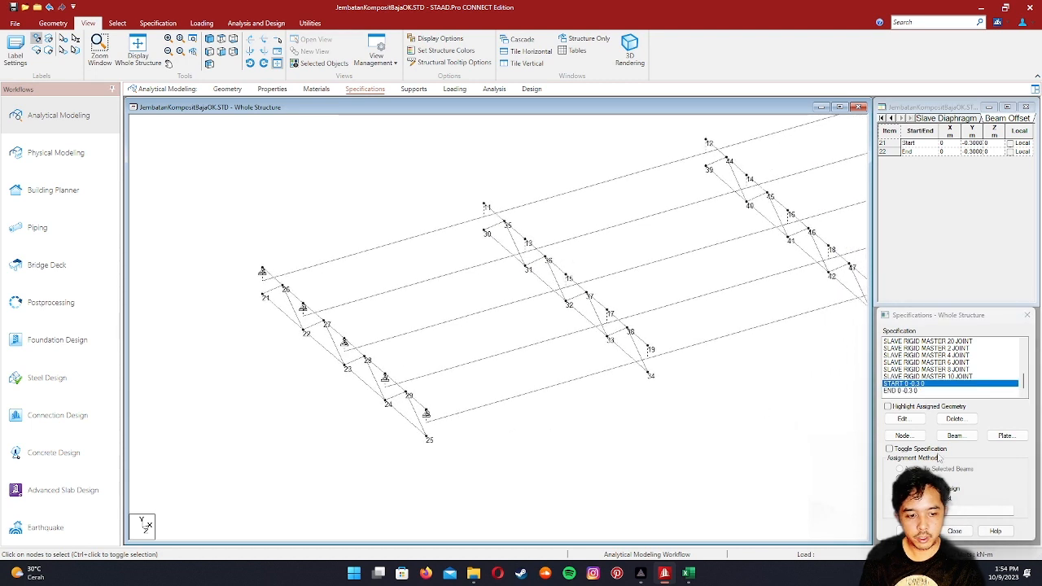
# - Delete both the start and end beam offset specifications from the model and confirm each deletion
pyautogui.click(955, 418)
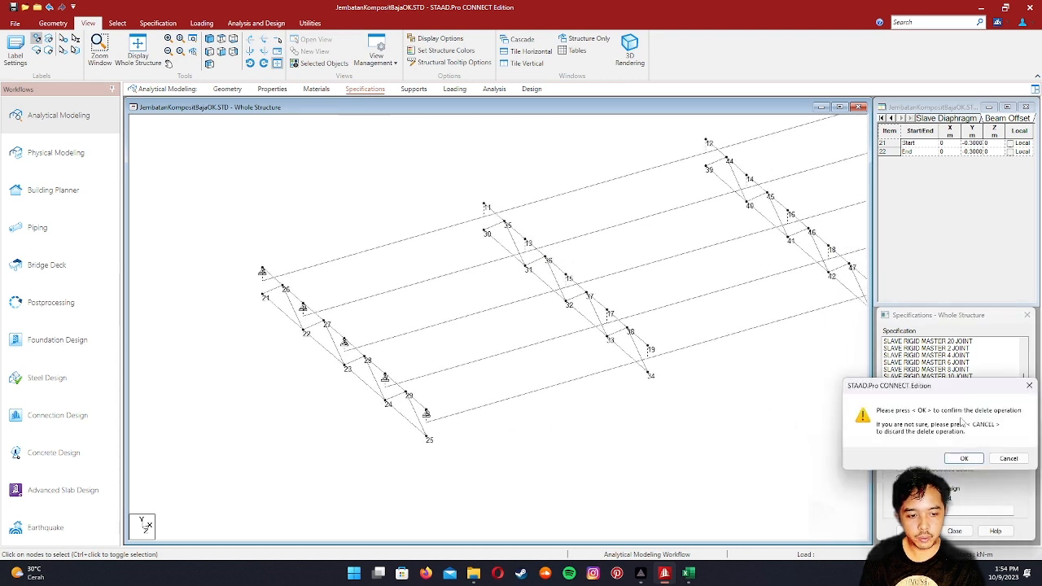
pyautogui.click(964, 458)
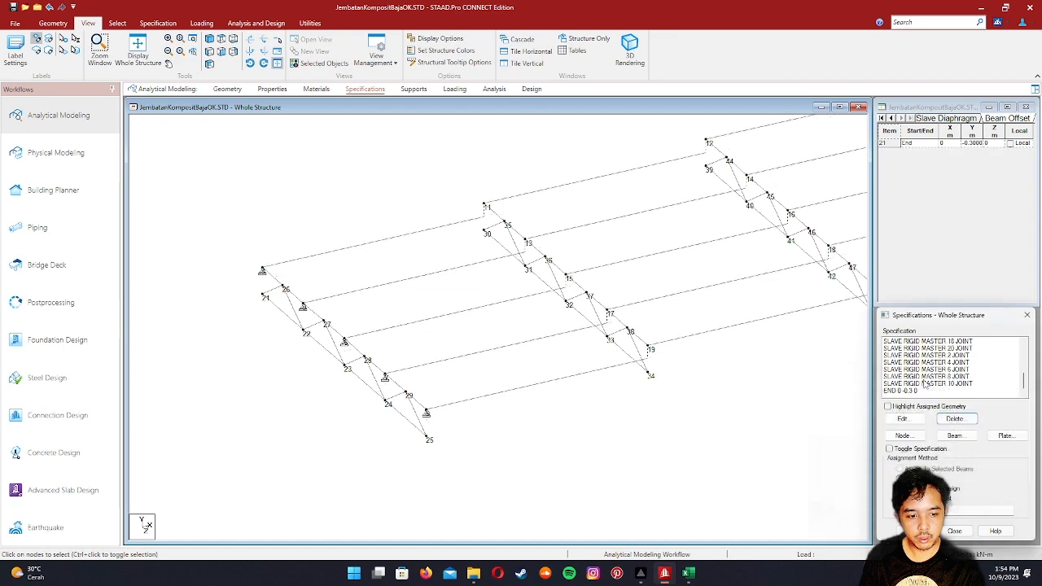
pyautogui.click(922, 392)
pyautogui.click(956, 420)
pyautogui.click(965, 458)
# - Examine the girders, supports and cross-frame nodes along the bridge without the beam offsets
pyautogui.scroll(-3, 642, 451)
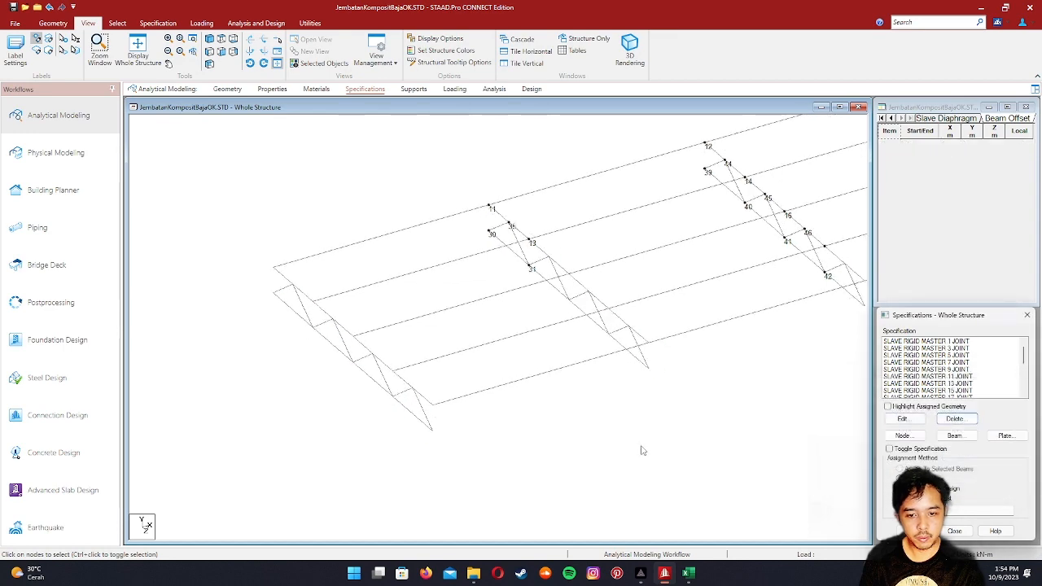
pyautogui.moveTo(719, 378); pyautogui.dragTo(583, 405, button='middle')
pyautogui.scroll(-5, 545, 432)
pyautogui.scroll(2, 552, 423)
pyautogui.scroll(-1, 552, 423)
pyautogui.scroll(6, 570, 407)
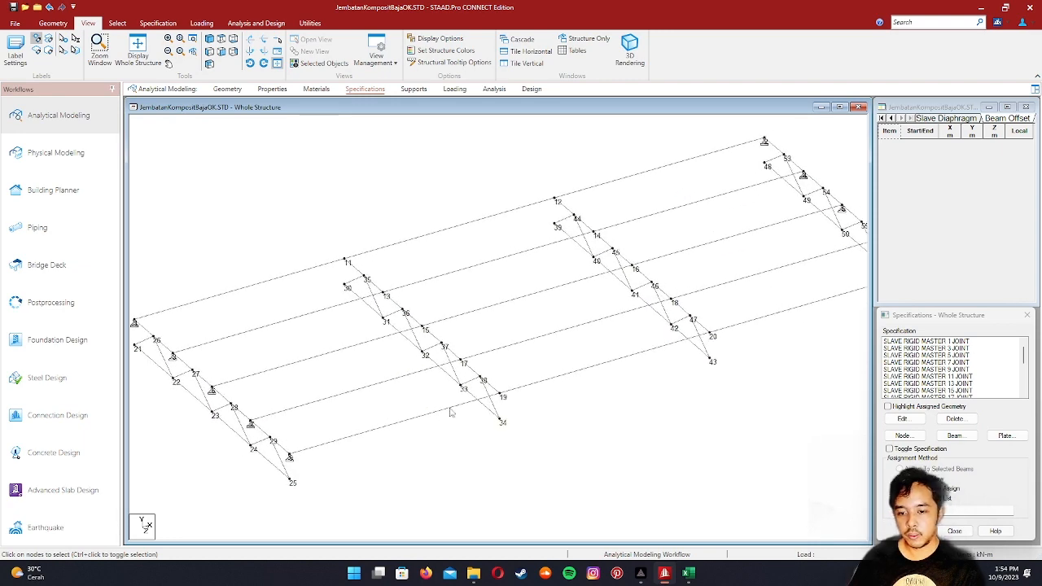
pyautogui.moveTo(274, 331); pyautogui.dragTo(377, 318, button='middle')
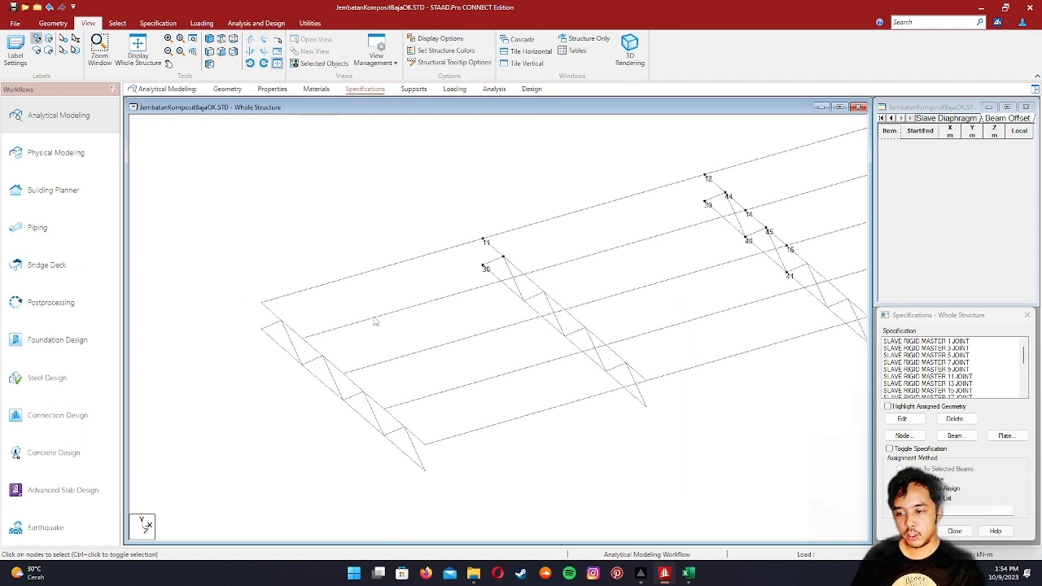
pyautogui.scroll(1, 491, 282)
pyautogui.scroll(-2, 570, 273)
pyautogui.moveTo(740, 203); pyautogui.dragTo(630, 241, button='middle')
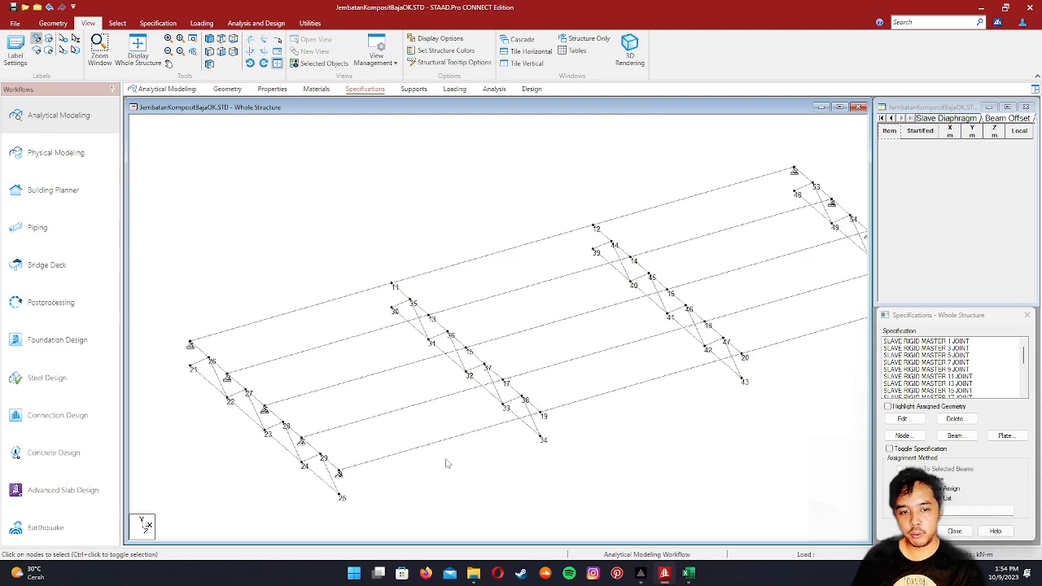
pyautogui.scroll(-4, 910, 366)
pyautogui.scroll(-5, 494, 318)
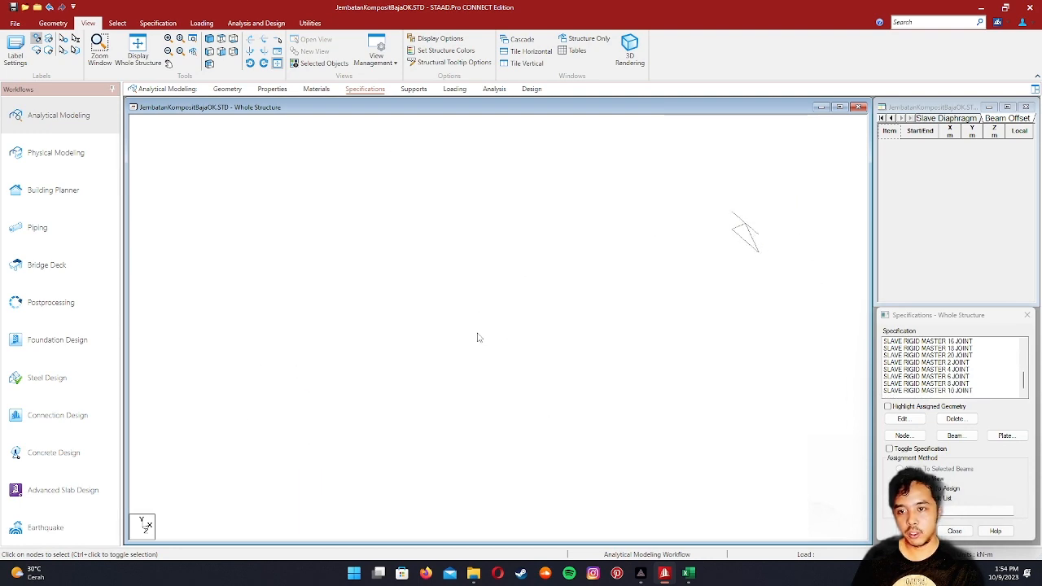
# - Save the modified bridge structure without the beam offsets
pyautogui.click(14, 7)
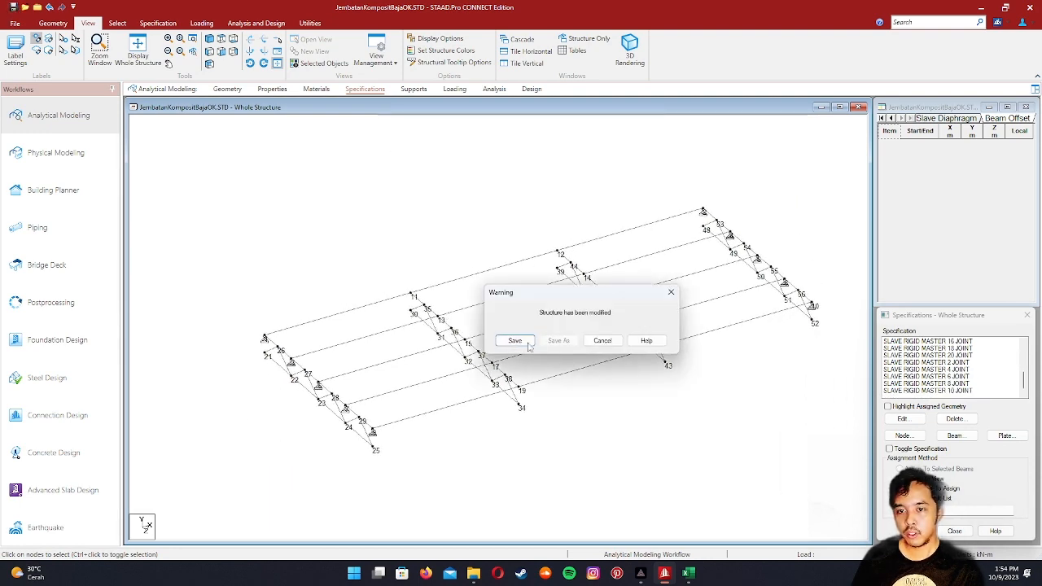
pyautogui.click(522, 346)
pyautogui.scroll(3, 524, 346)
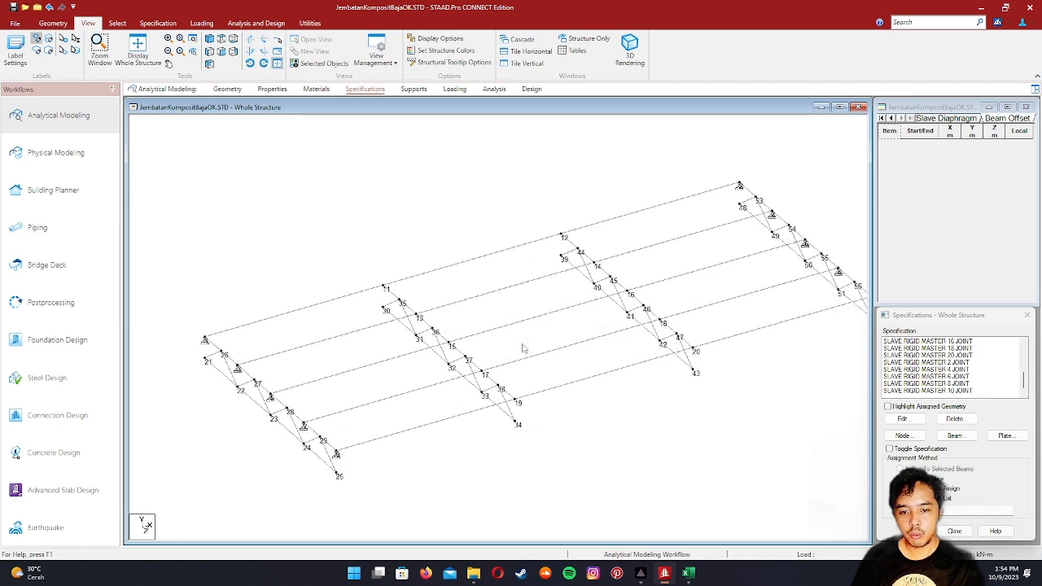
pyautogui.moveTo(504, 338); pyautogui.dragTo(534, 329, button='middle')
pyautogui.scroll(3, 528, 336)
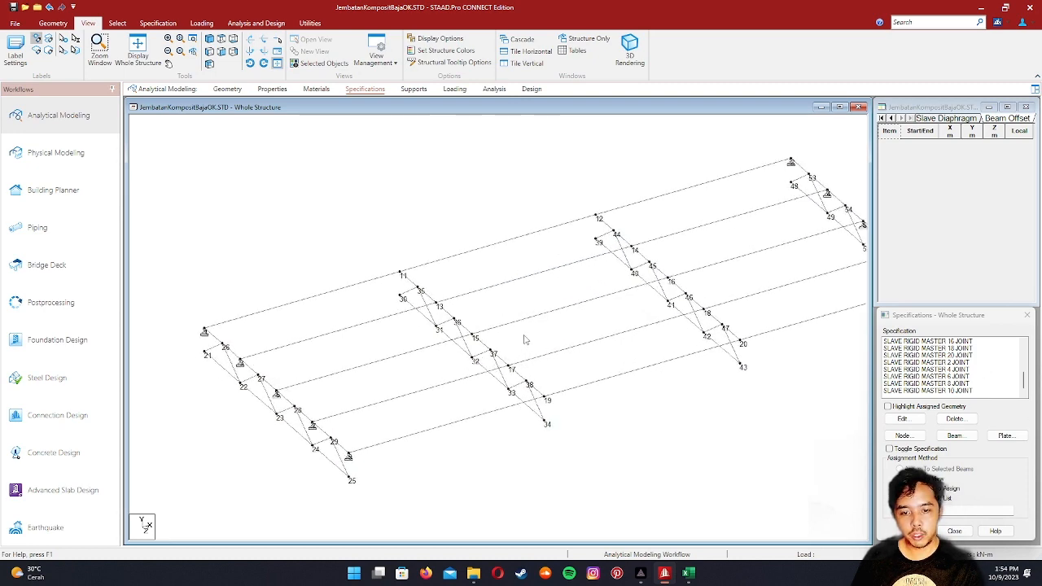
pyautogui.scroll(-1, 523, 339)
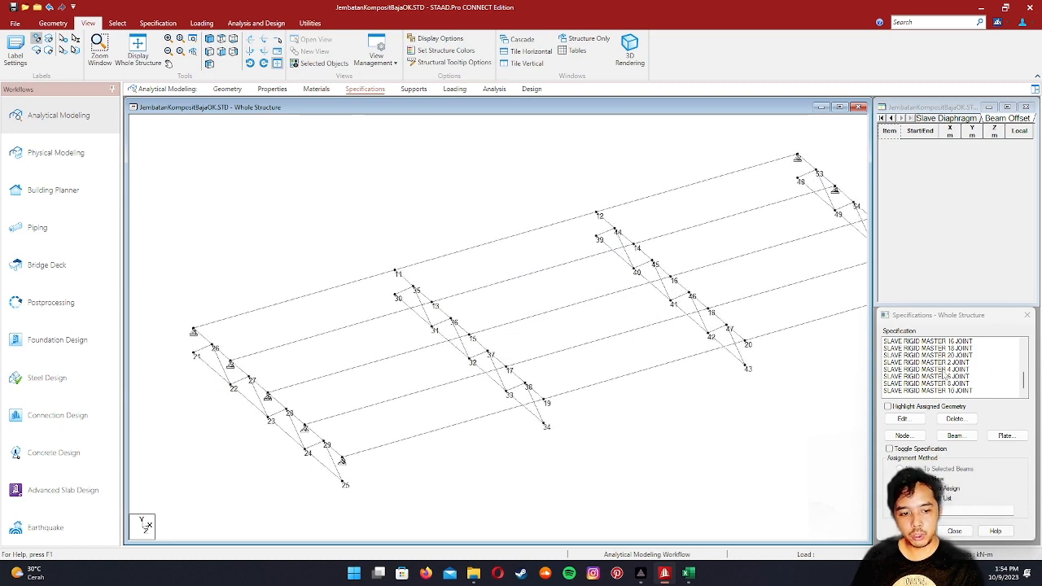
# - Create two beam release specifications, one at the start and one at the end, each releasing MX, MY and MZ
pyautogui.click(954, 435)
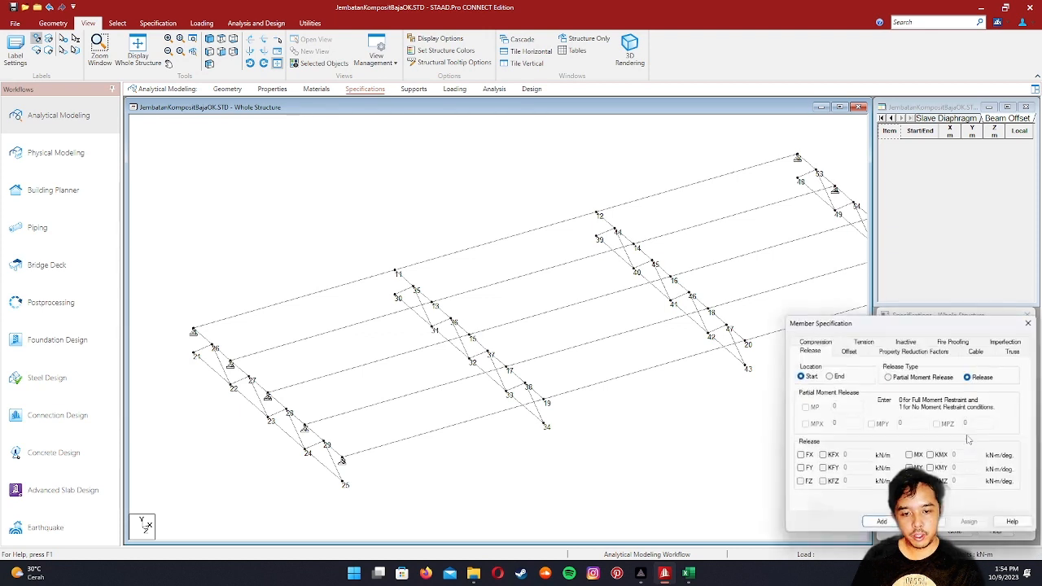
pyautogui.moveTo(883, 314); pyautogui.dragTo(696, 243)
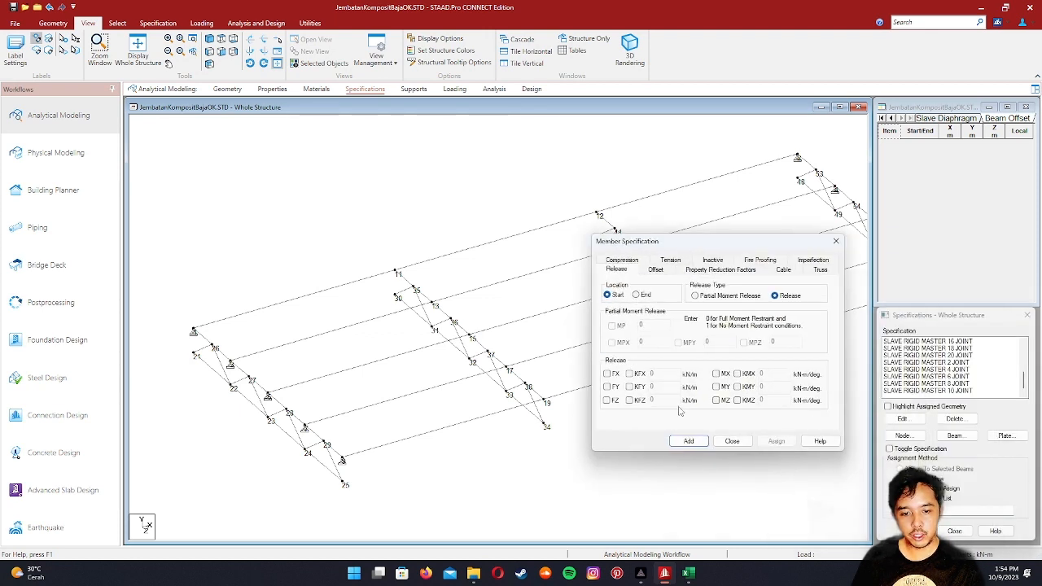
pyautogui.click(720, 387)
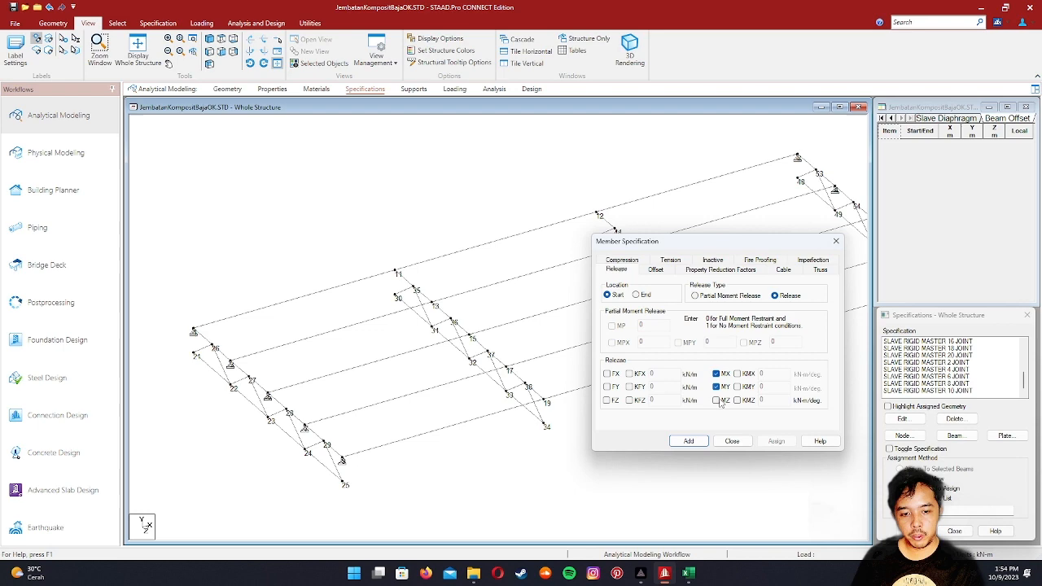
pyautogui.click(689, 441)
pyautogui.click(958, 436)
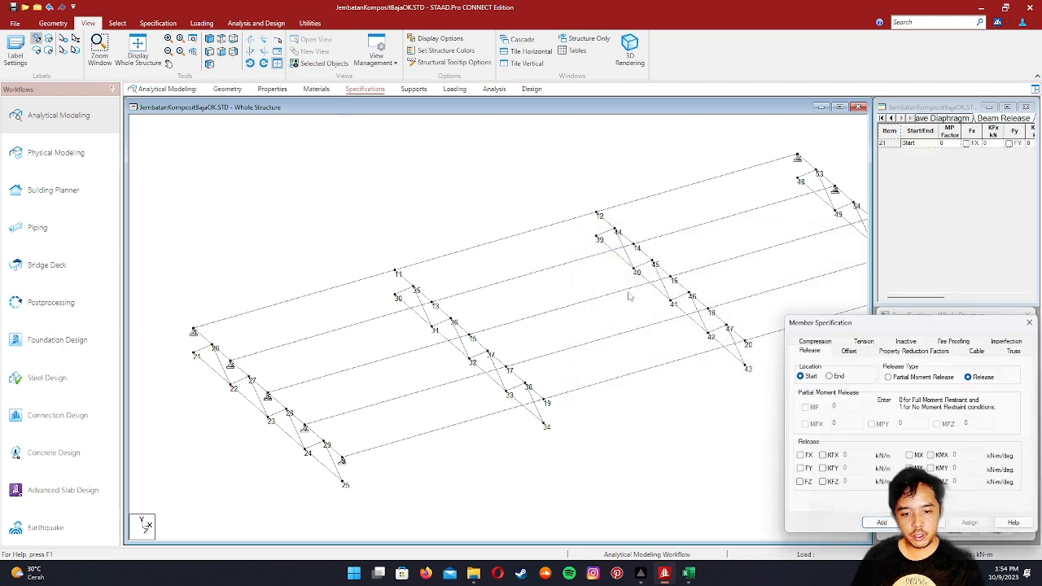
pyautogui.moveTo(829, 323); pyautogui.dragTo(463, 181)
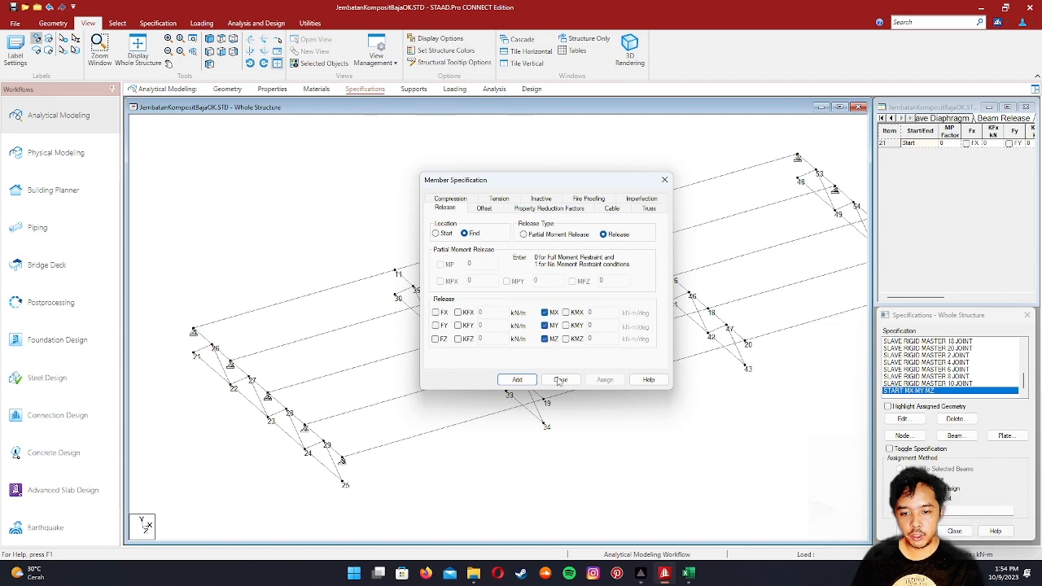
pyautogui.click(518, 381)
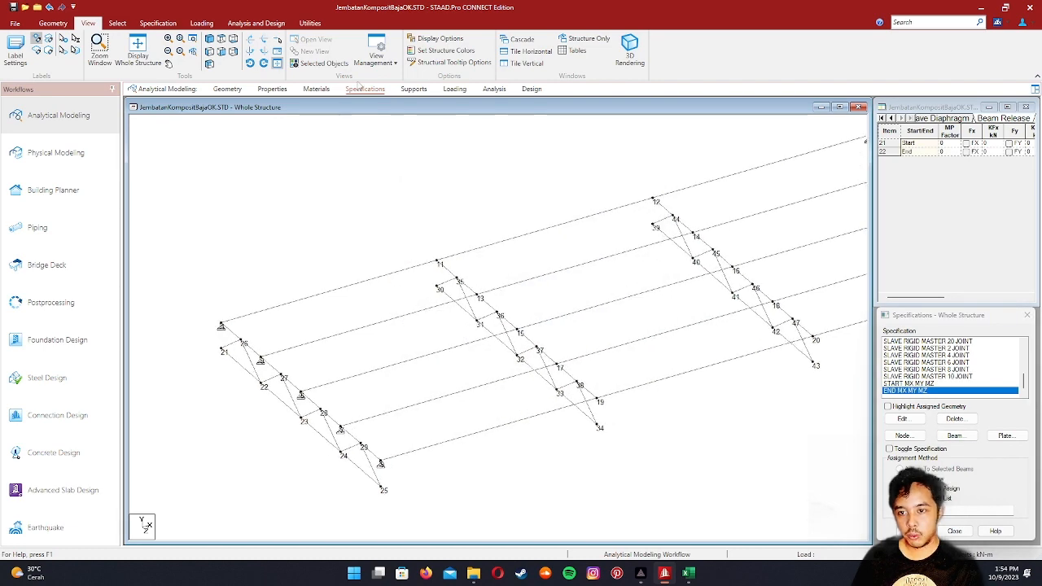
# - Select all members with the L75X75 angle section and assign the START MX MY MZ release to them
pyautogui.click(272, 89)
pyautogui.click(904, 360)
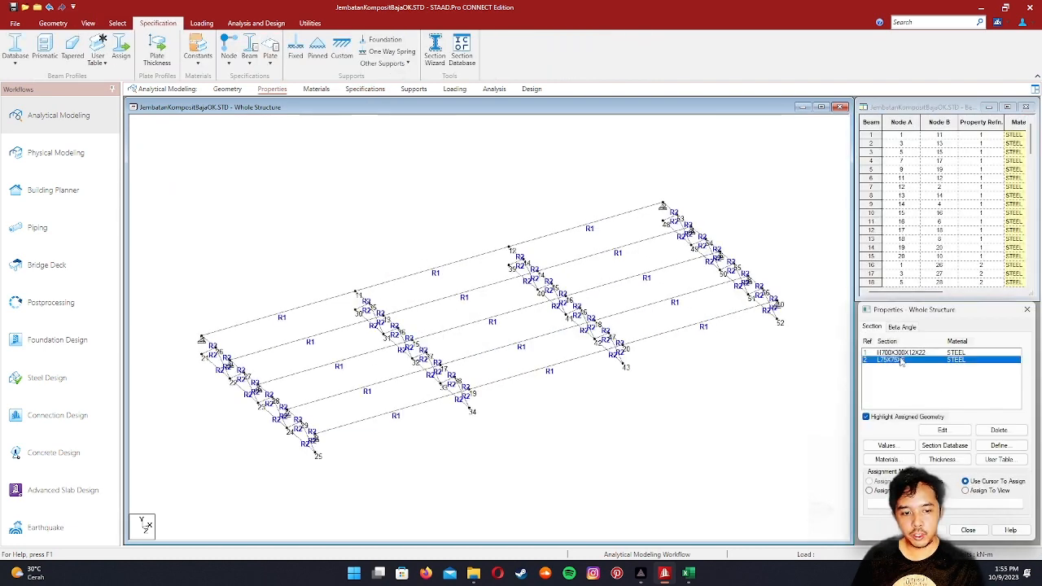
pyautogui.click(363, 89)
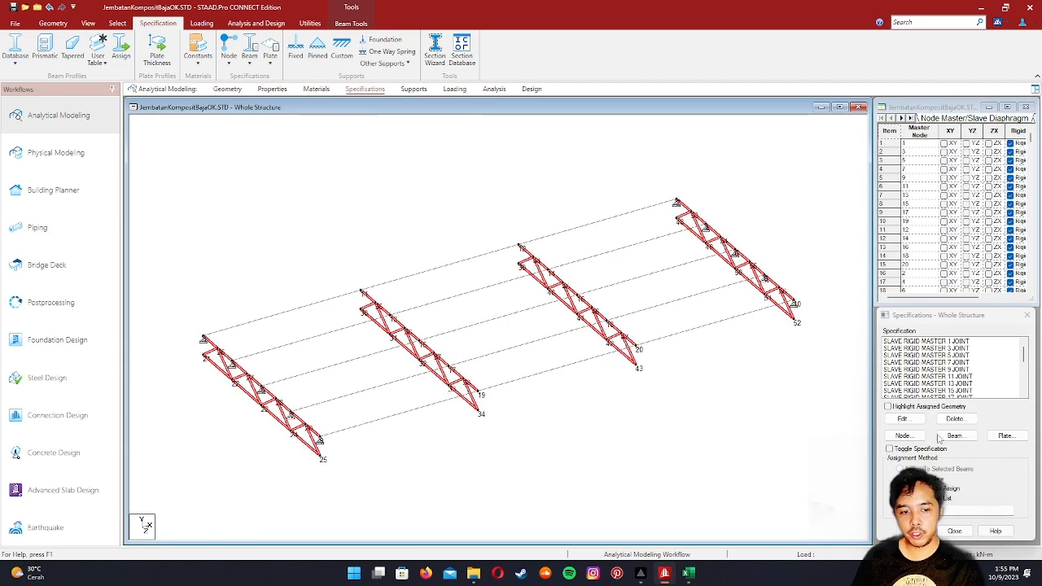
pyautogui.scroll(-3, 951, 377)
pyautogui.click(926, 385)
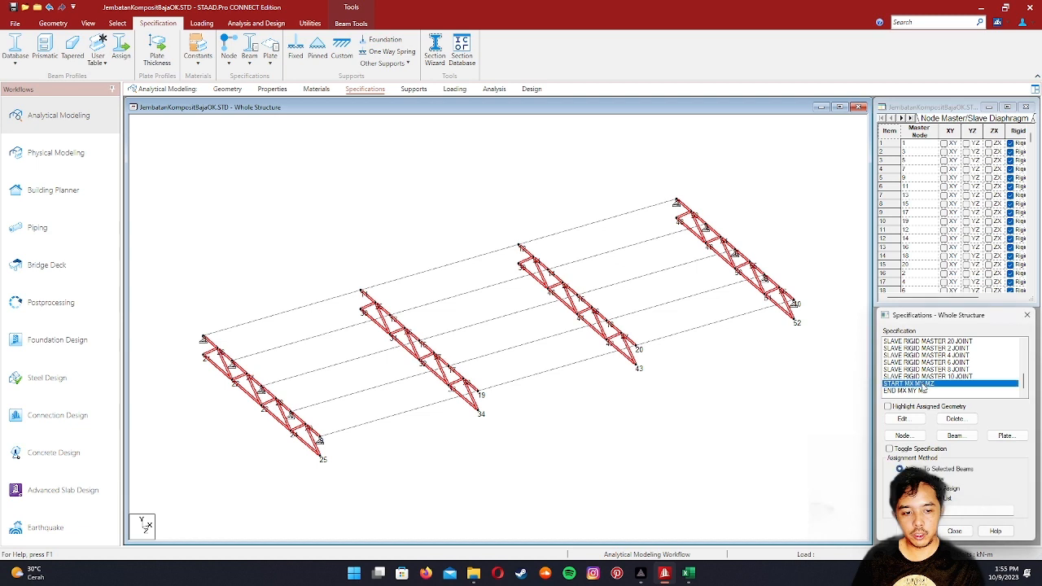
pyautogui.click(914, 531)
pyautogui.click(959, 454)
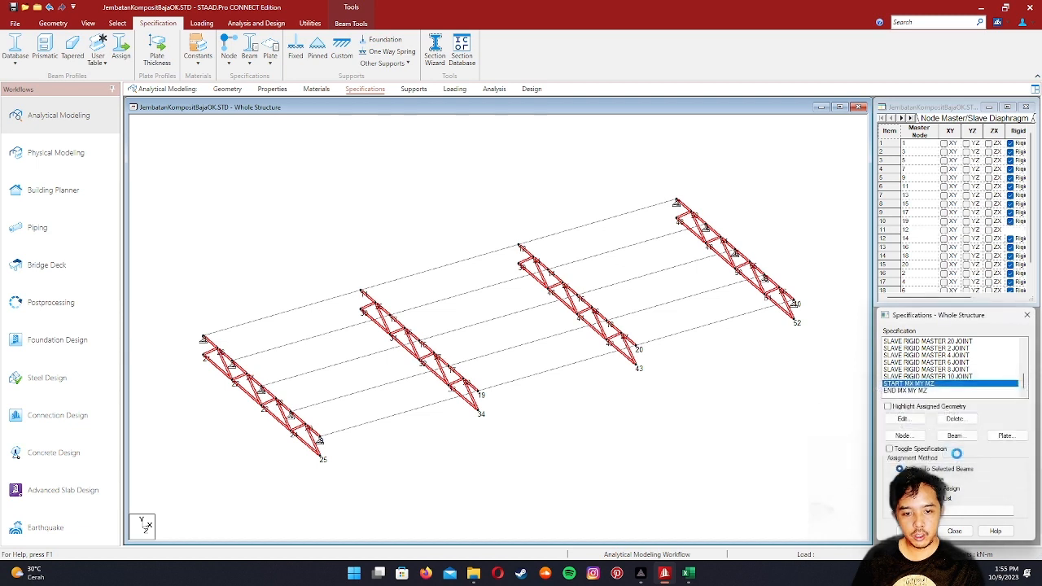
# - Assign the END MX MY MZ release to the same selected cross-frame members
pyautogui.click(933, 392)
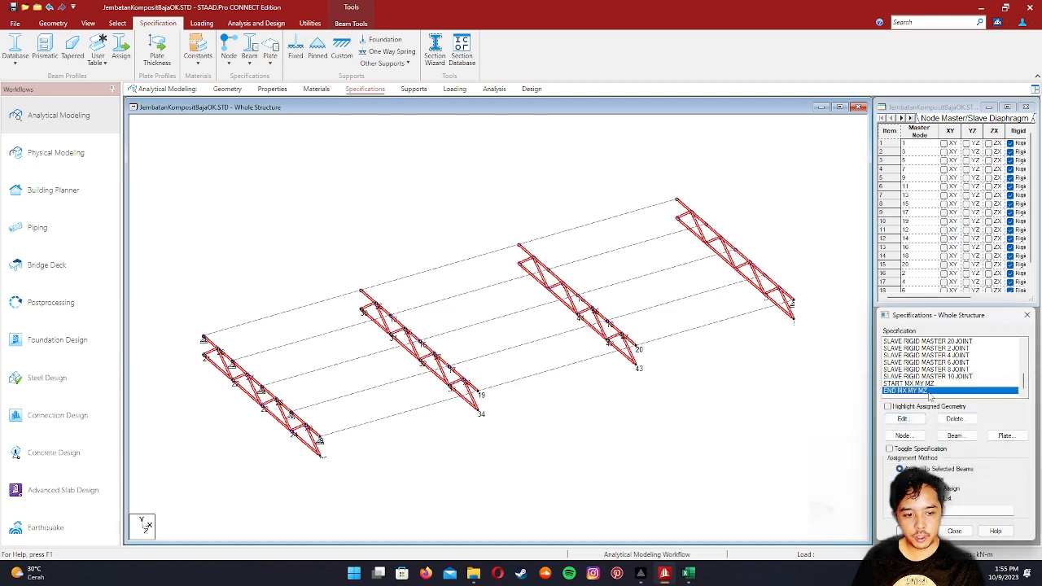
pyautogui.click(914, 531)
pyautogui.click(959, 455)
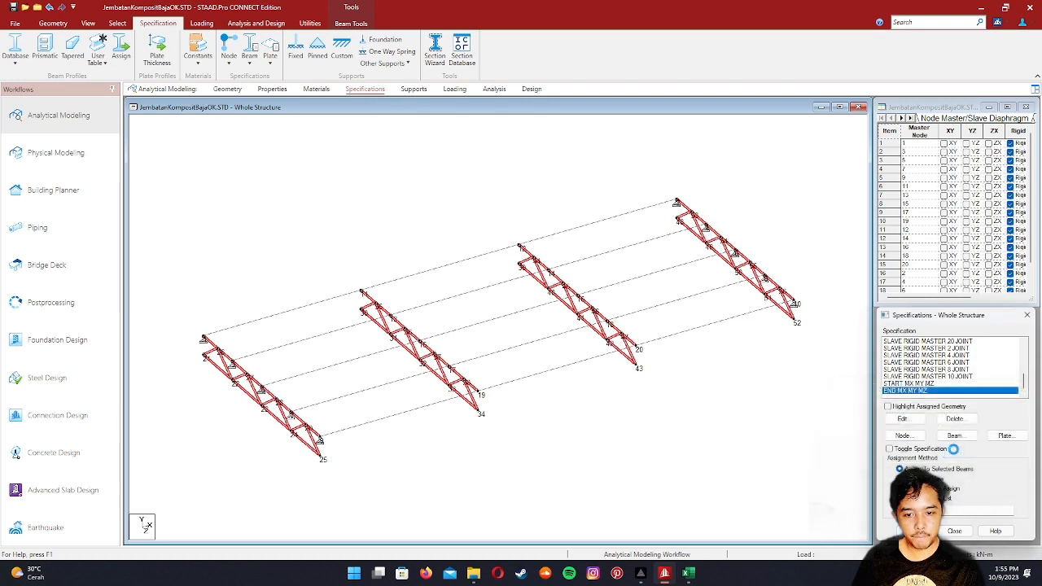
# - Examine the start and end release symbols on the cross-frame members at the supports and intermediate frames
pyautogui.scroll(5, 671, 348)
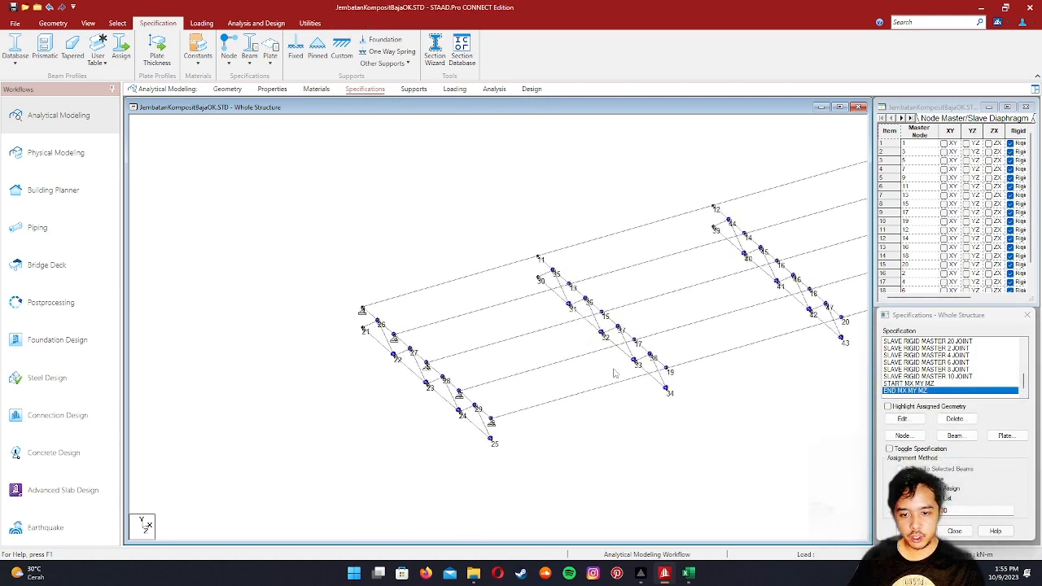
pyautogui.scroll(3, 614, 373)
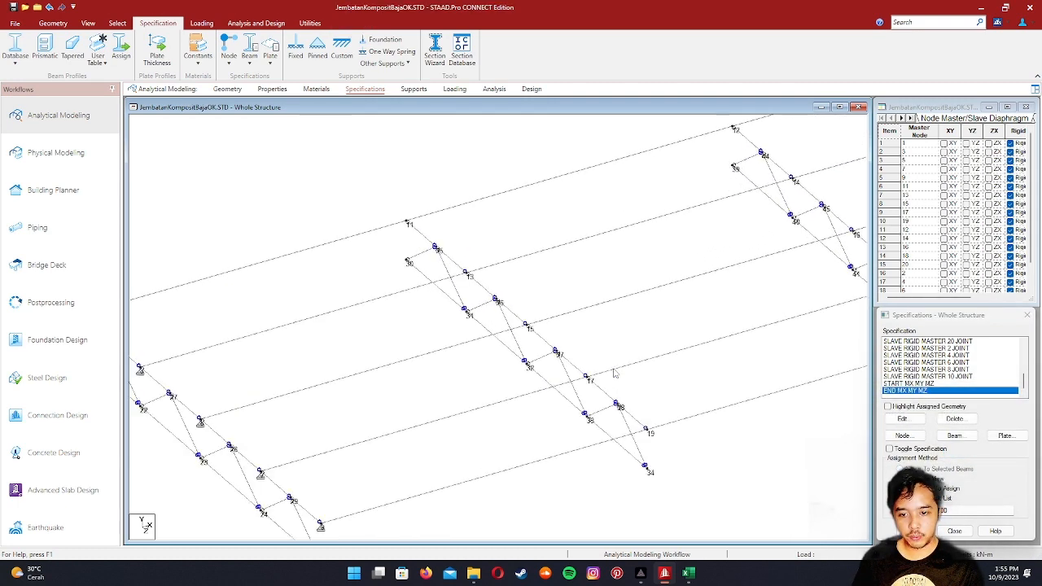
pyautogui.click(920, 390)
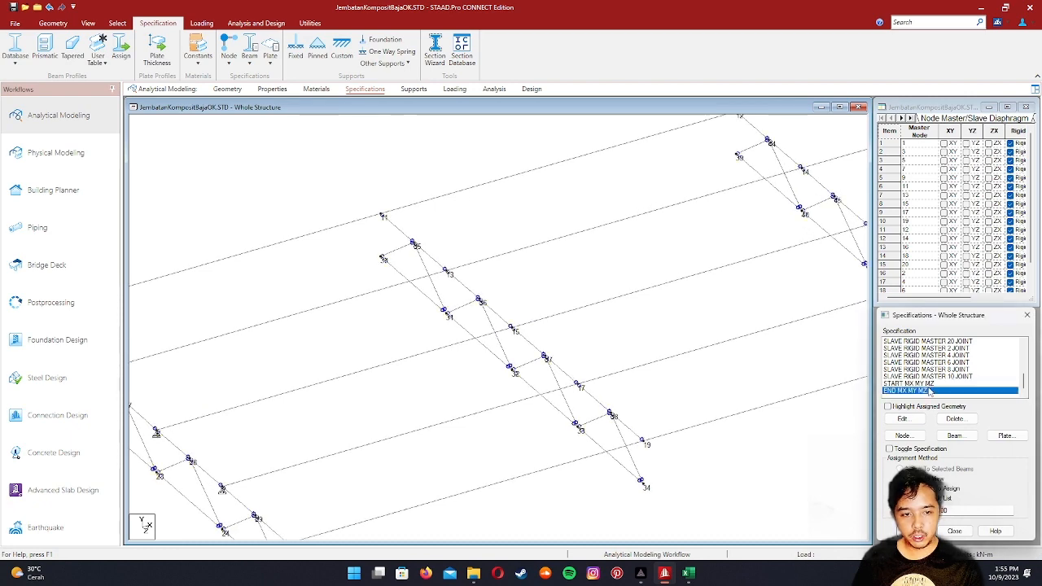
pyautogui.click(918, 384)
pyautogui.scroll(-4, 565, 358)
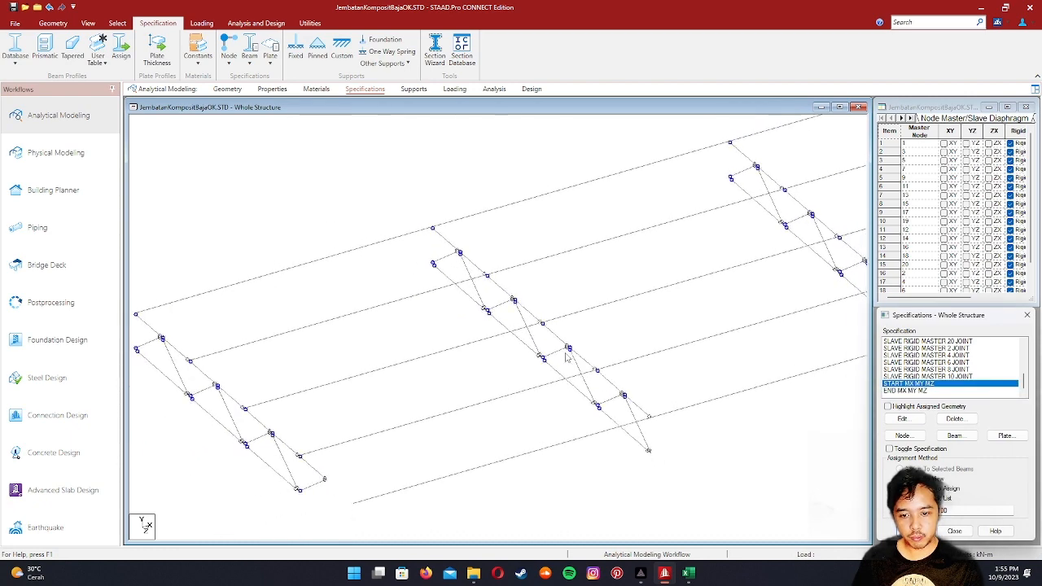
pyautogui.scroll(4, 650, 419)
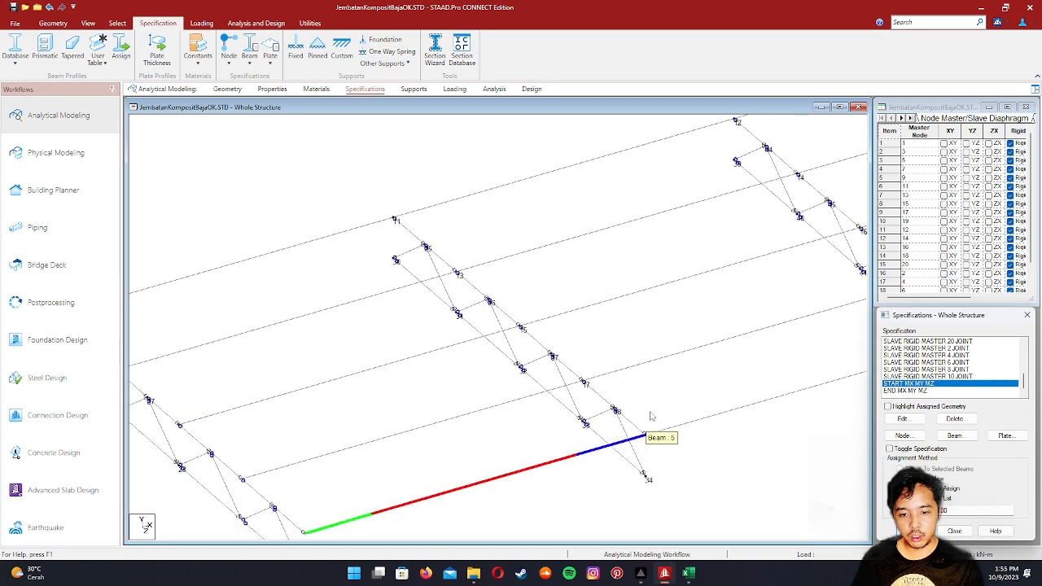
pyautogui.moveTo(680, 398); pyautogui.dragTo(751, 289, button='middle')
pyautogui.moveTo(556, 500); pyautogui.dragTo(751, 401, button='middle')
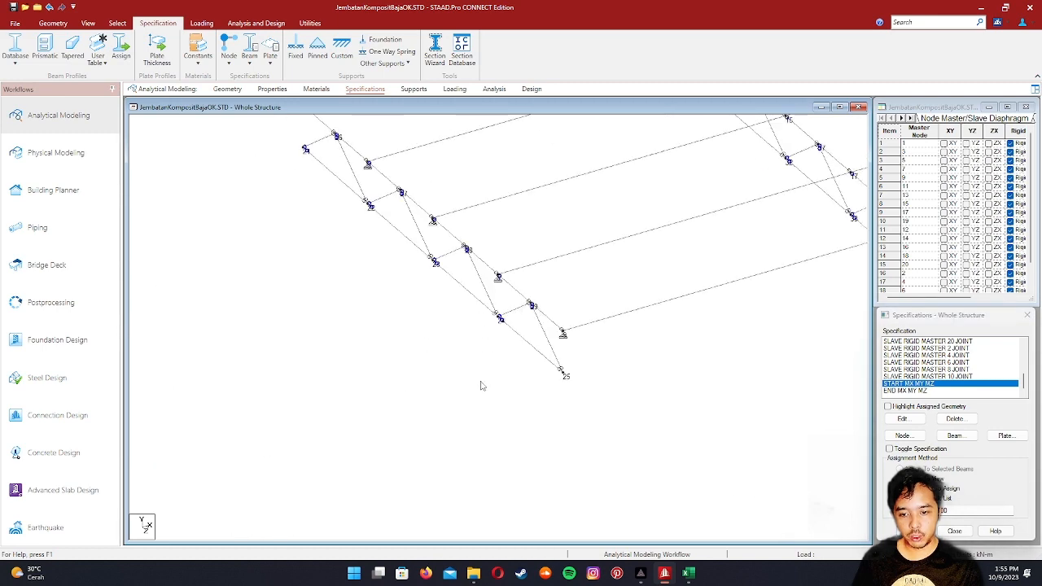
pyautogui.moveTo(611, 298); pyautogui.dragTo(518, 394, button='middle')
pyautogui.scroll(-5, 503, 395)
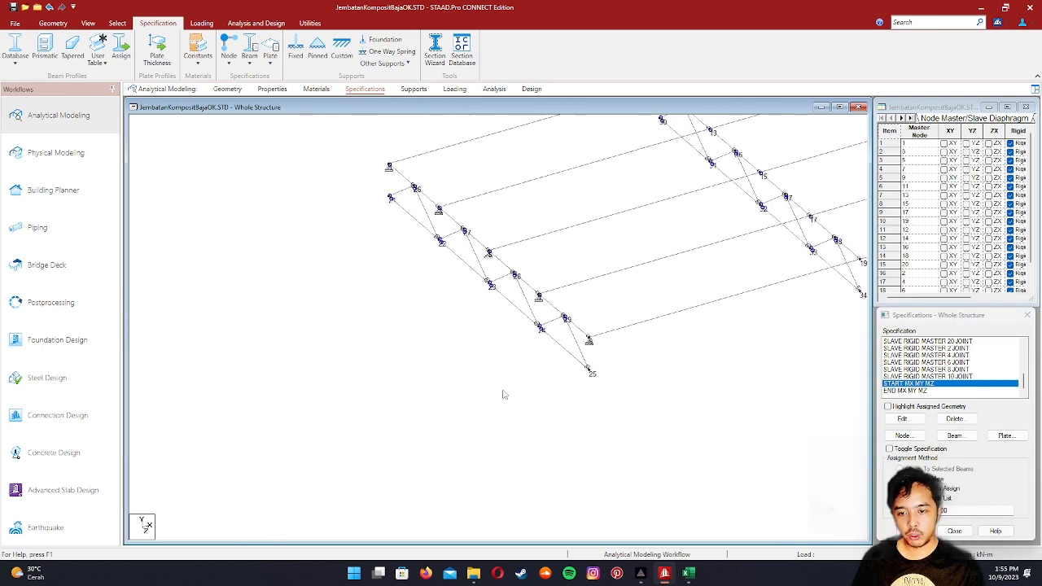
pyautogui.moveTo(691, 268); pyautogui.dragTo(598, 302, button='middle')
pyautogui.scroll(3, 537, 377)
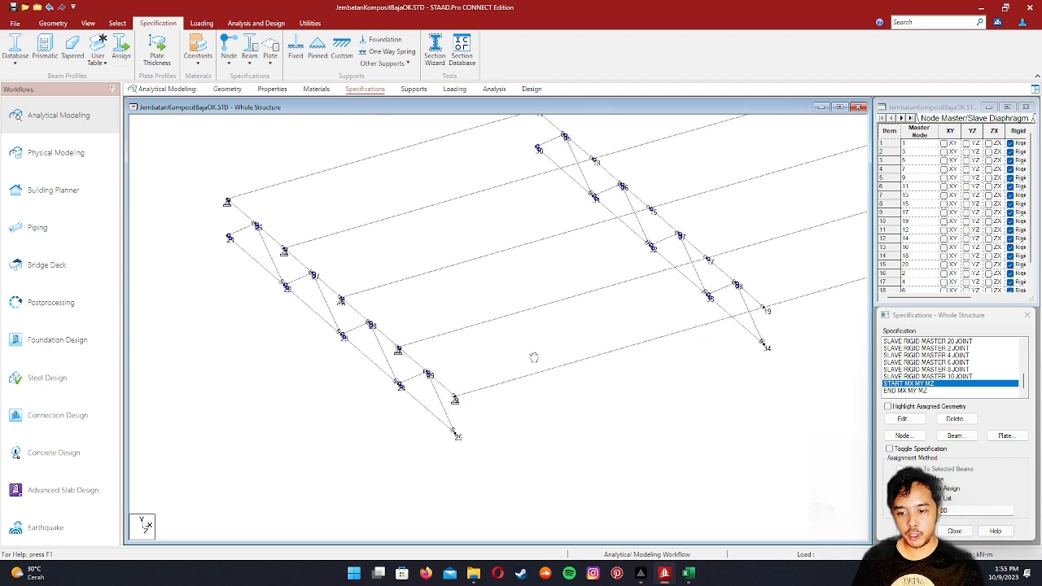
pyautogui.moveTo(533, 356); pyautogui.dragTo(590, 321, button='middle')
pyautogui.moveTo(632, 278); pyautogui.dragTo(426, 338, button='middle')
pyautogui.scroll(-7, 644, 261)
pyautogui.scroll(-6, 605, 330)
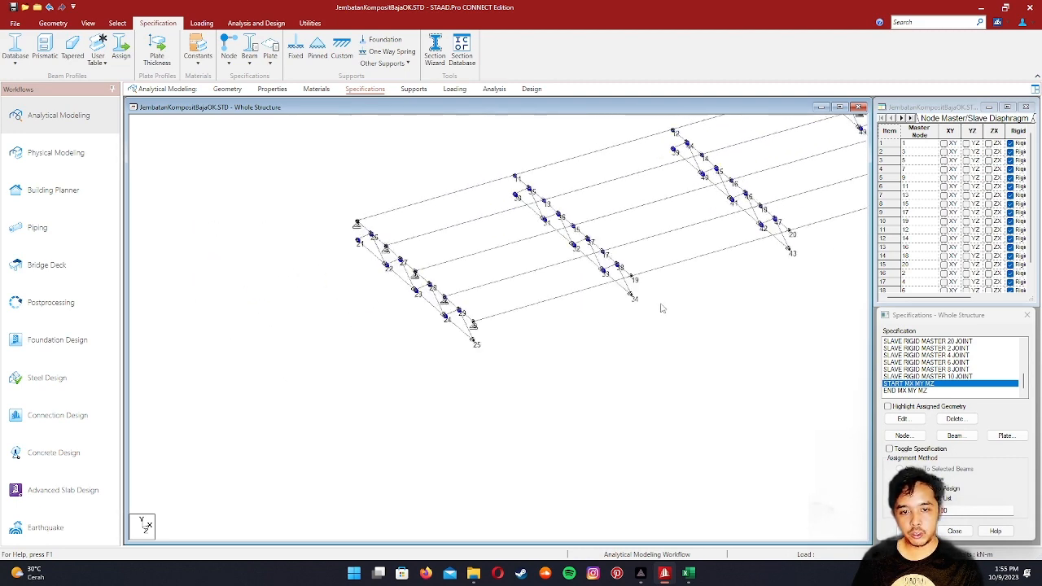
# - Compare the START MX MY MZ and END MX MY MZ release assignments across the whole bridge
pyautogui.click(926, 391)
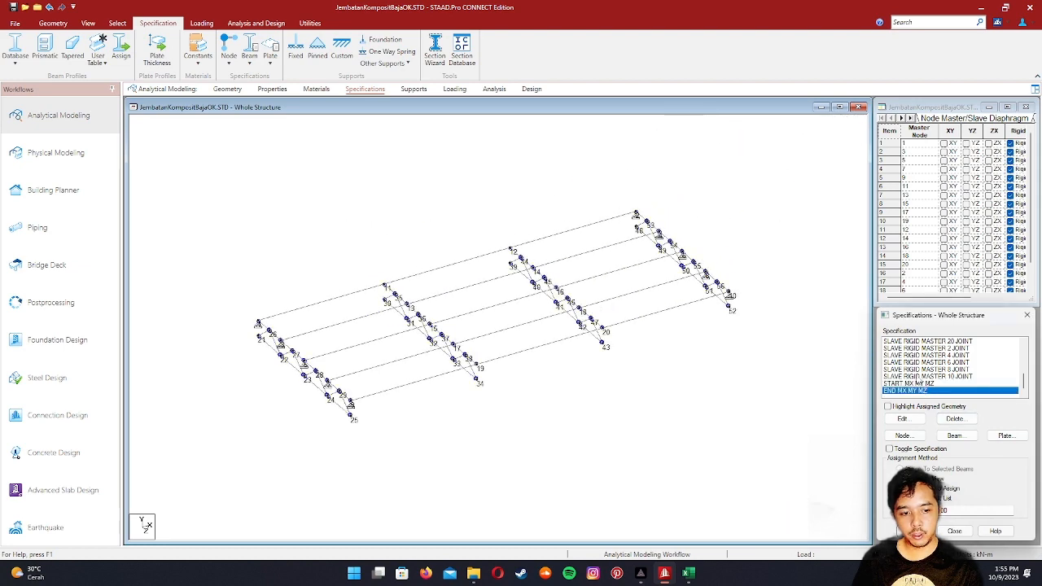
pyautogui.click(913, 384)
pyautogui.click(912, 392)
pyautogui.click(914, 384)
pyautogui.click(913, 390)
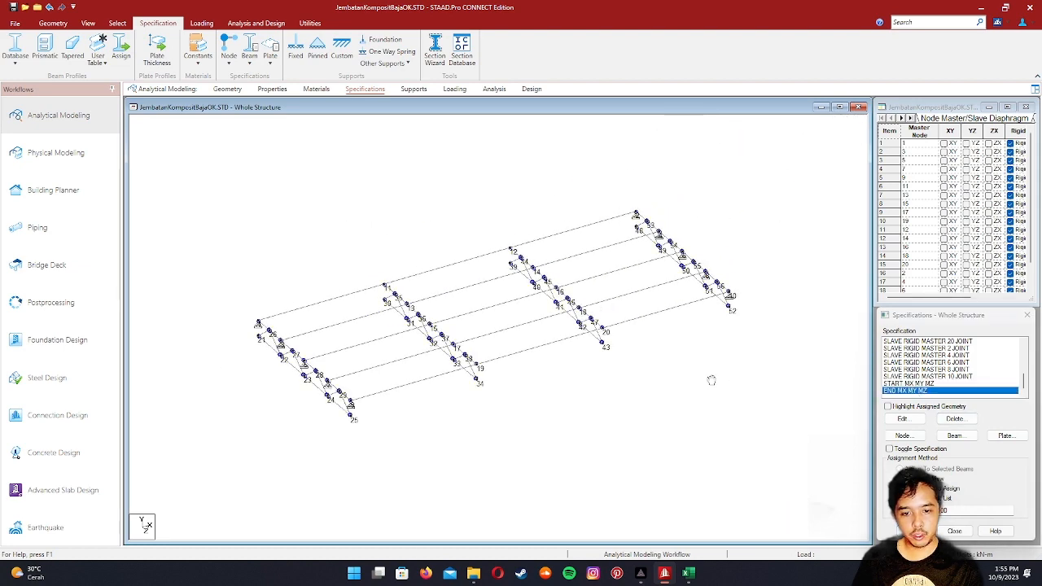
pyautogui.scroll(2, 383, 276)
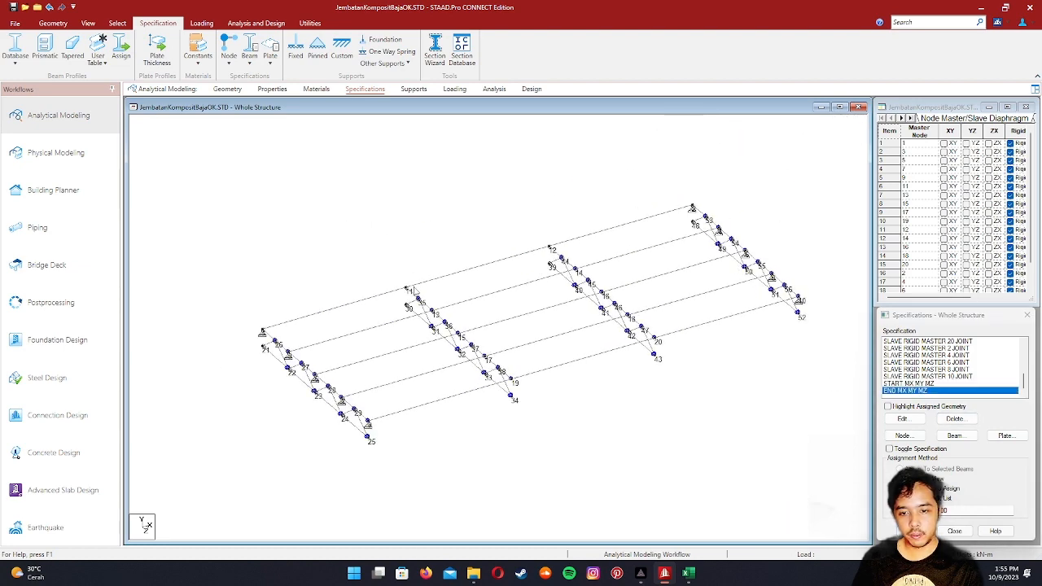
# - Save the bridge model with the cross-frame member releases assigned
pyautogui.doubleClick(15, 8)
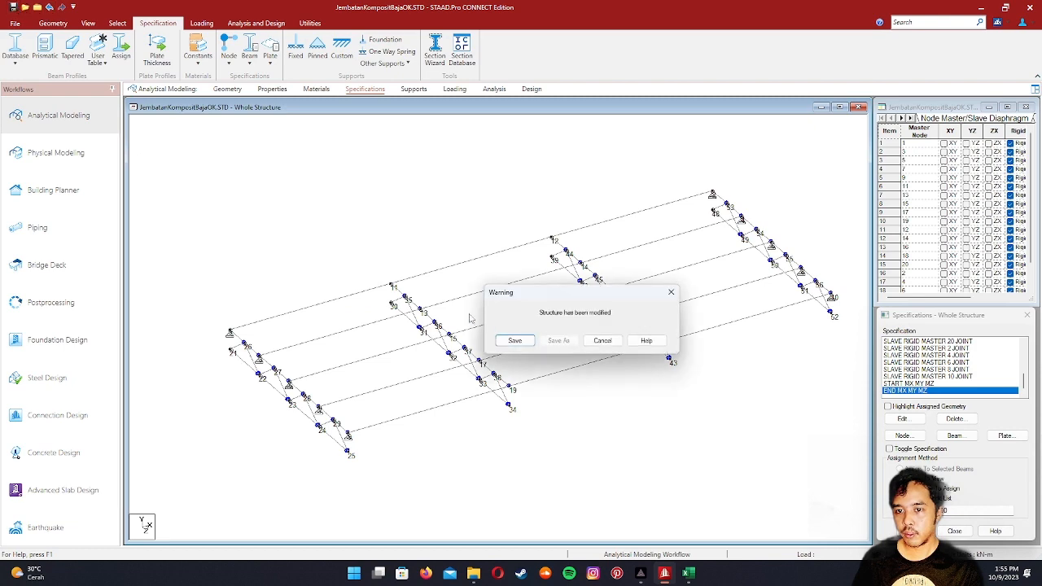
pyautogui.click(514, 340)
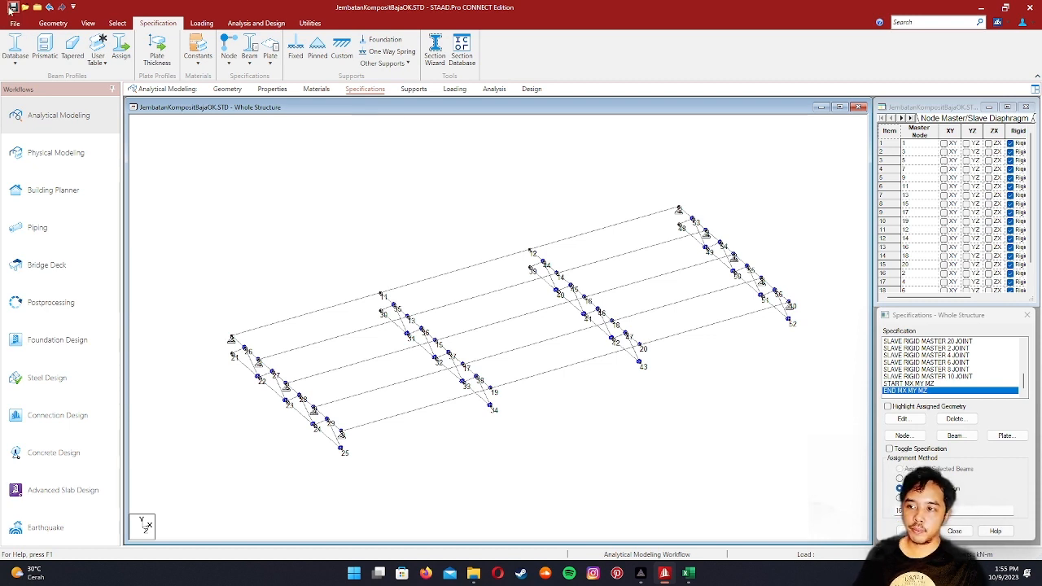
pyautogui.click(12, 7)
pyautogui.click(562, 307)
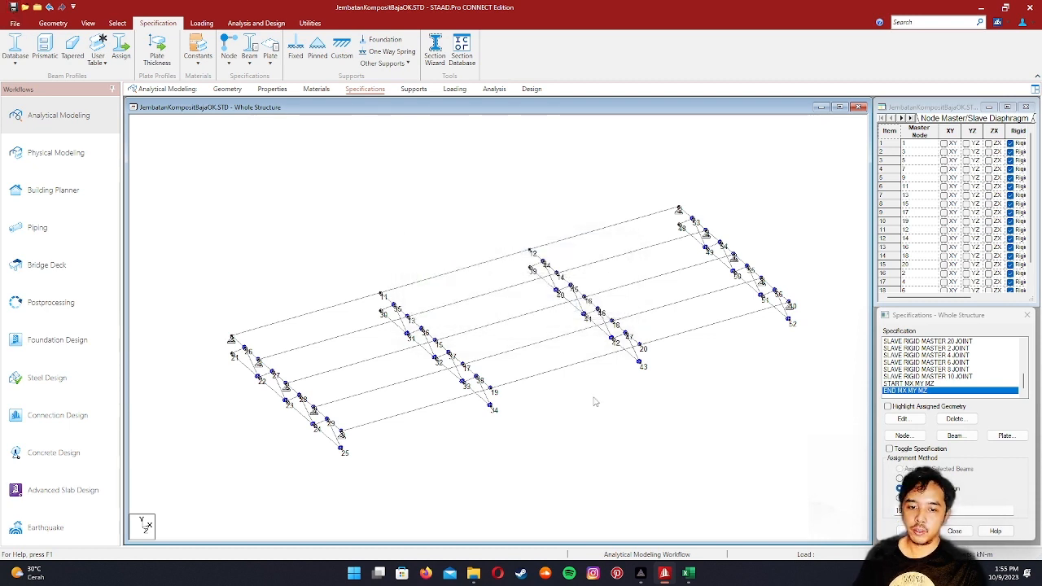